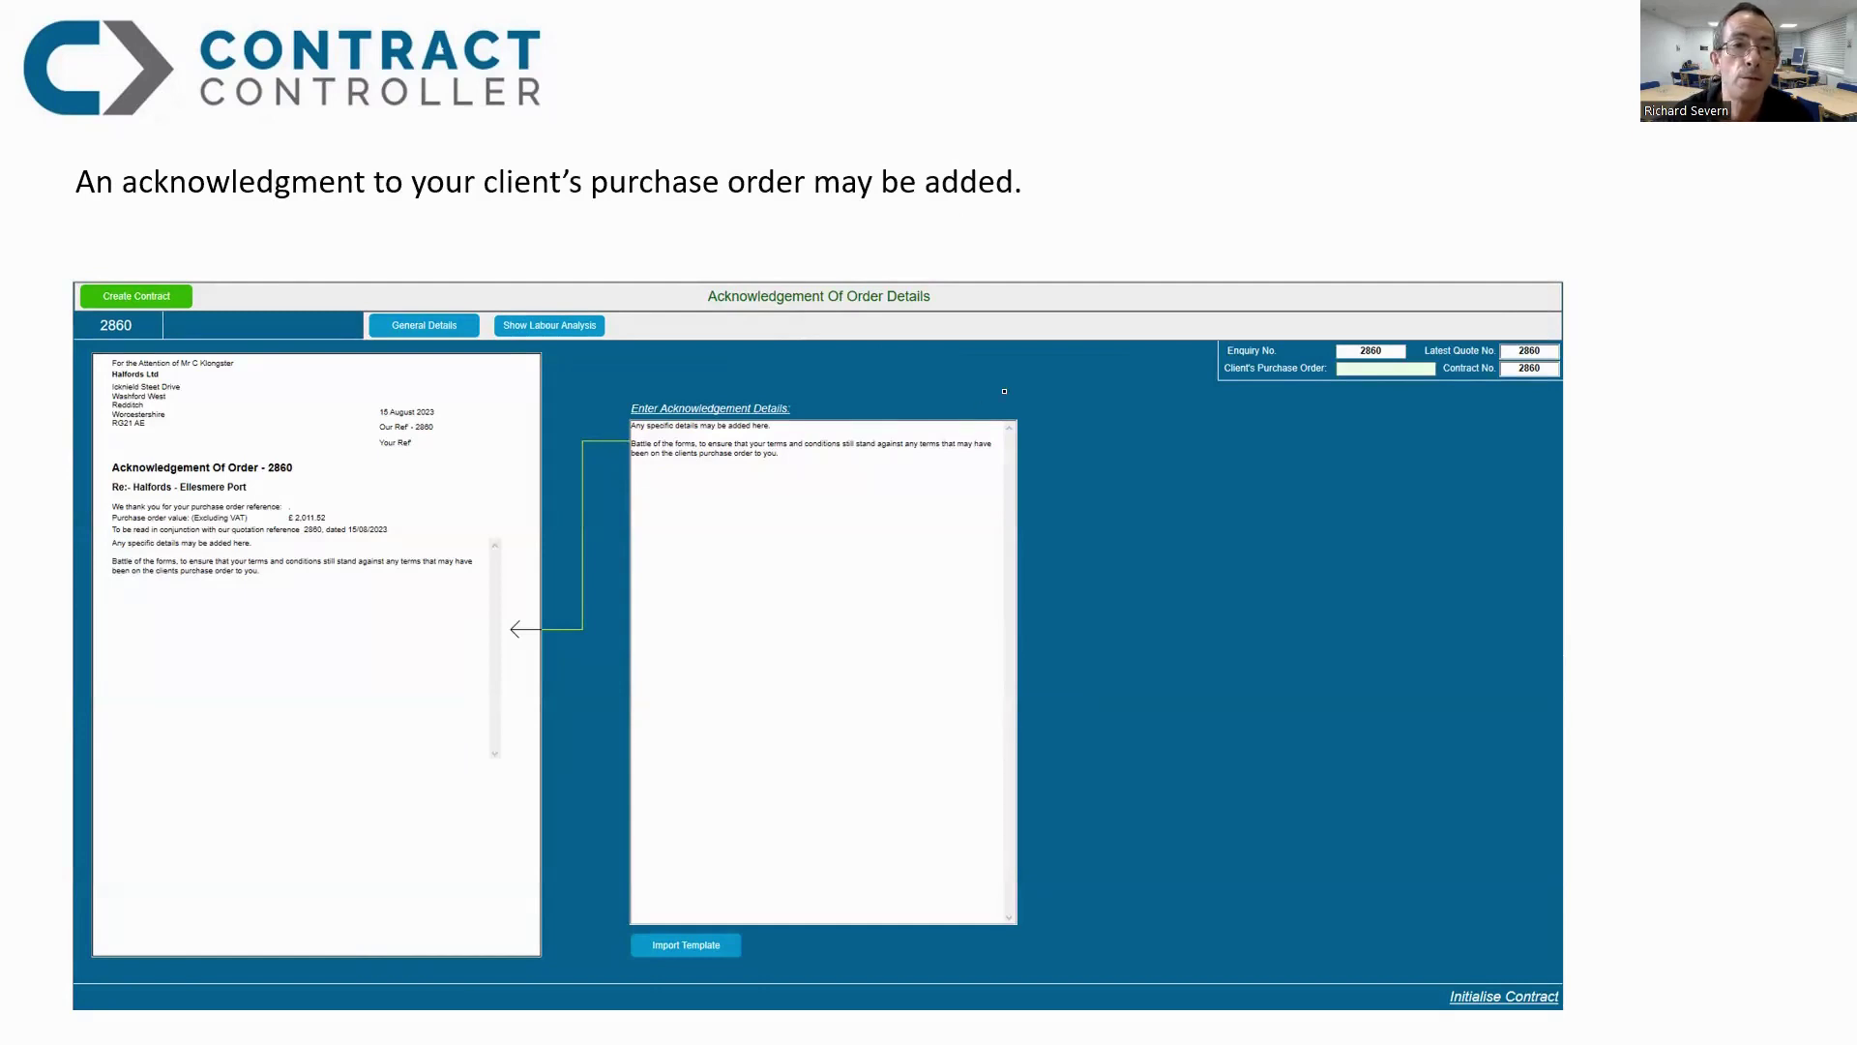
# Step: Advance the slideshow past the labour summary slide to the Contract Details slide
pyautogui.press('Right')
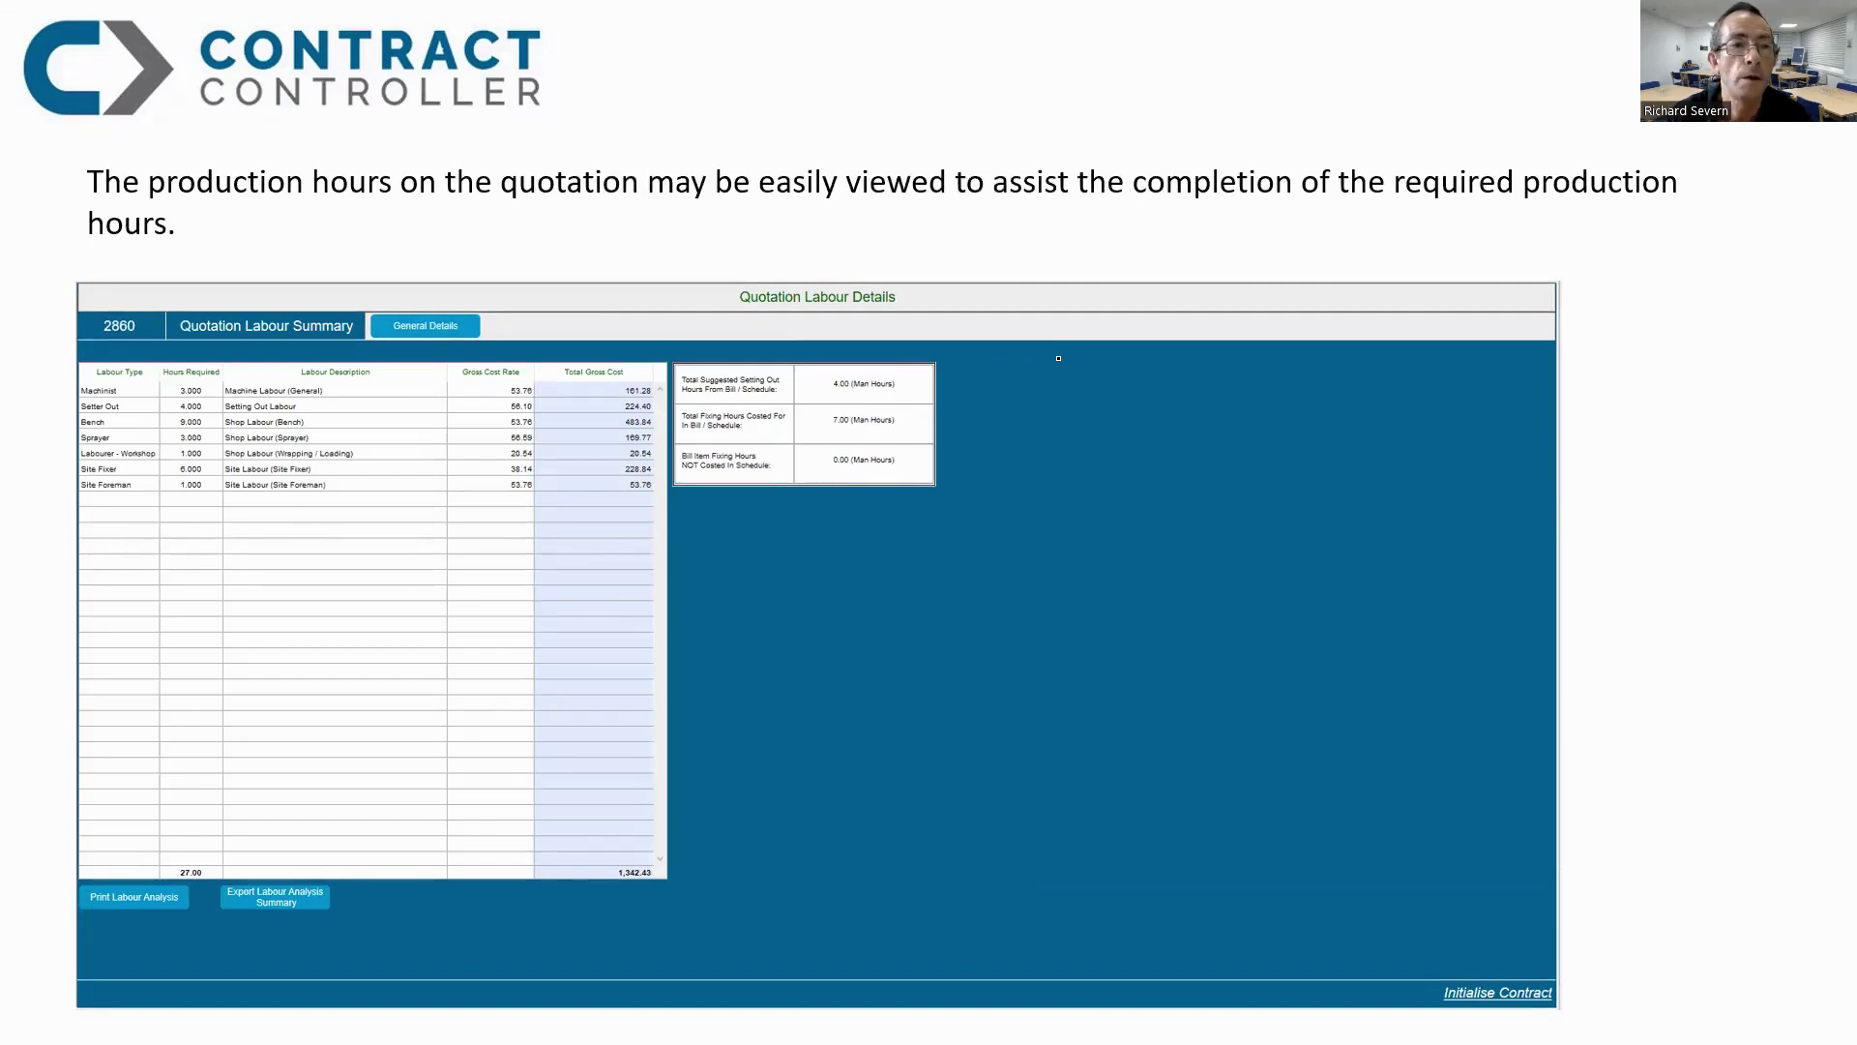
pyautogui.press('Right')
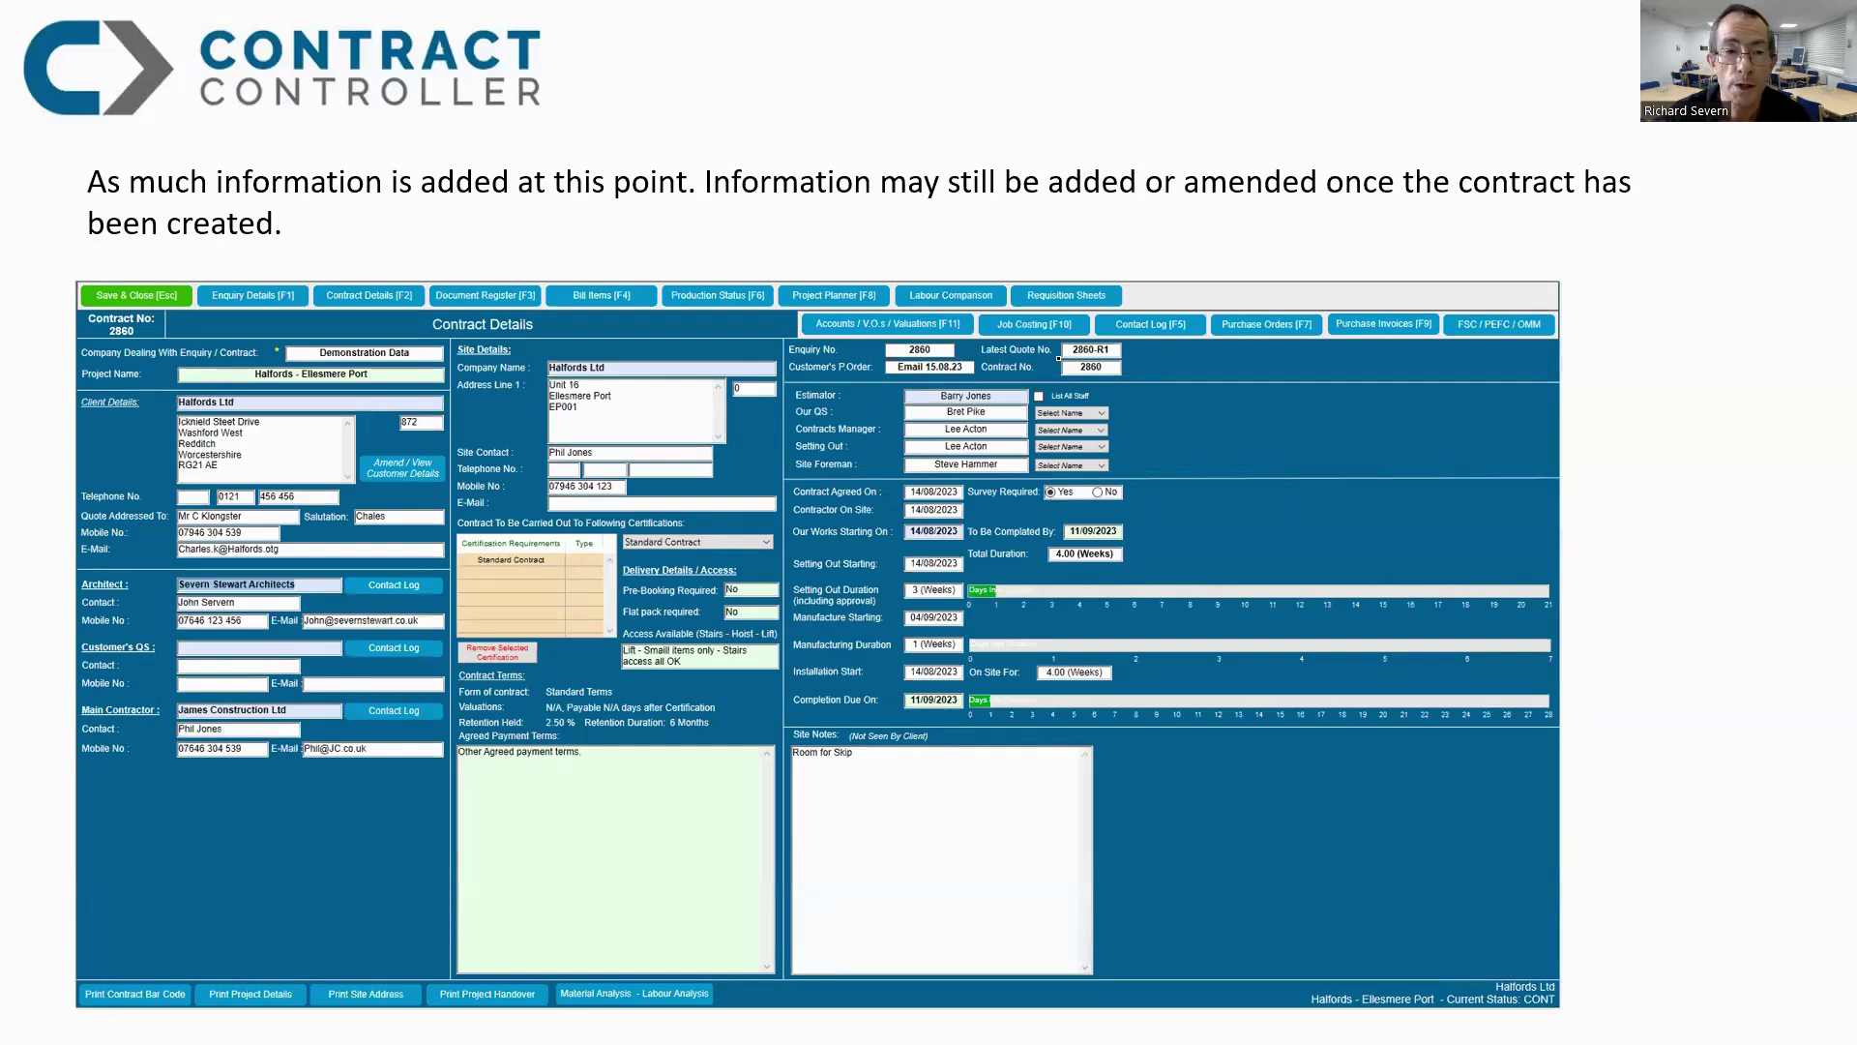
# Step: Advance through the Project Handover slide to the Production Status slide showing 26:30 scheduled hours
pyautogui.press('Right')
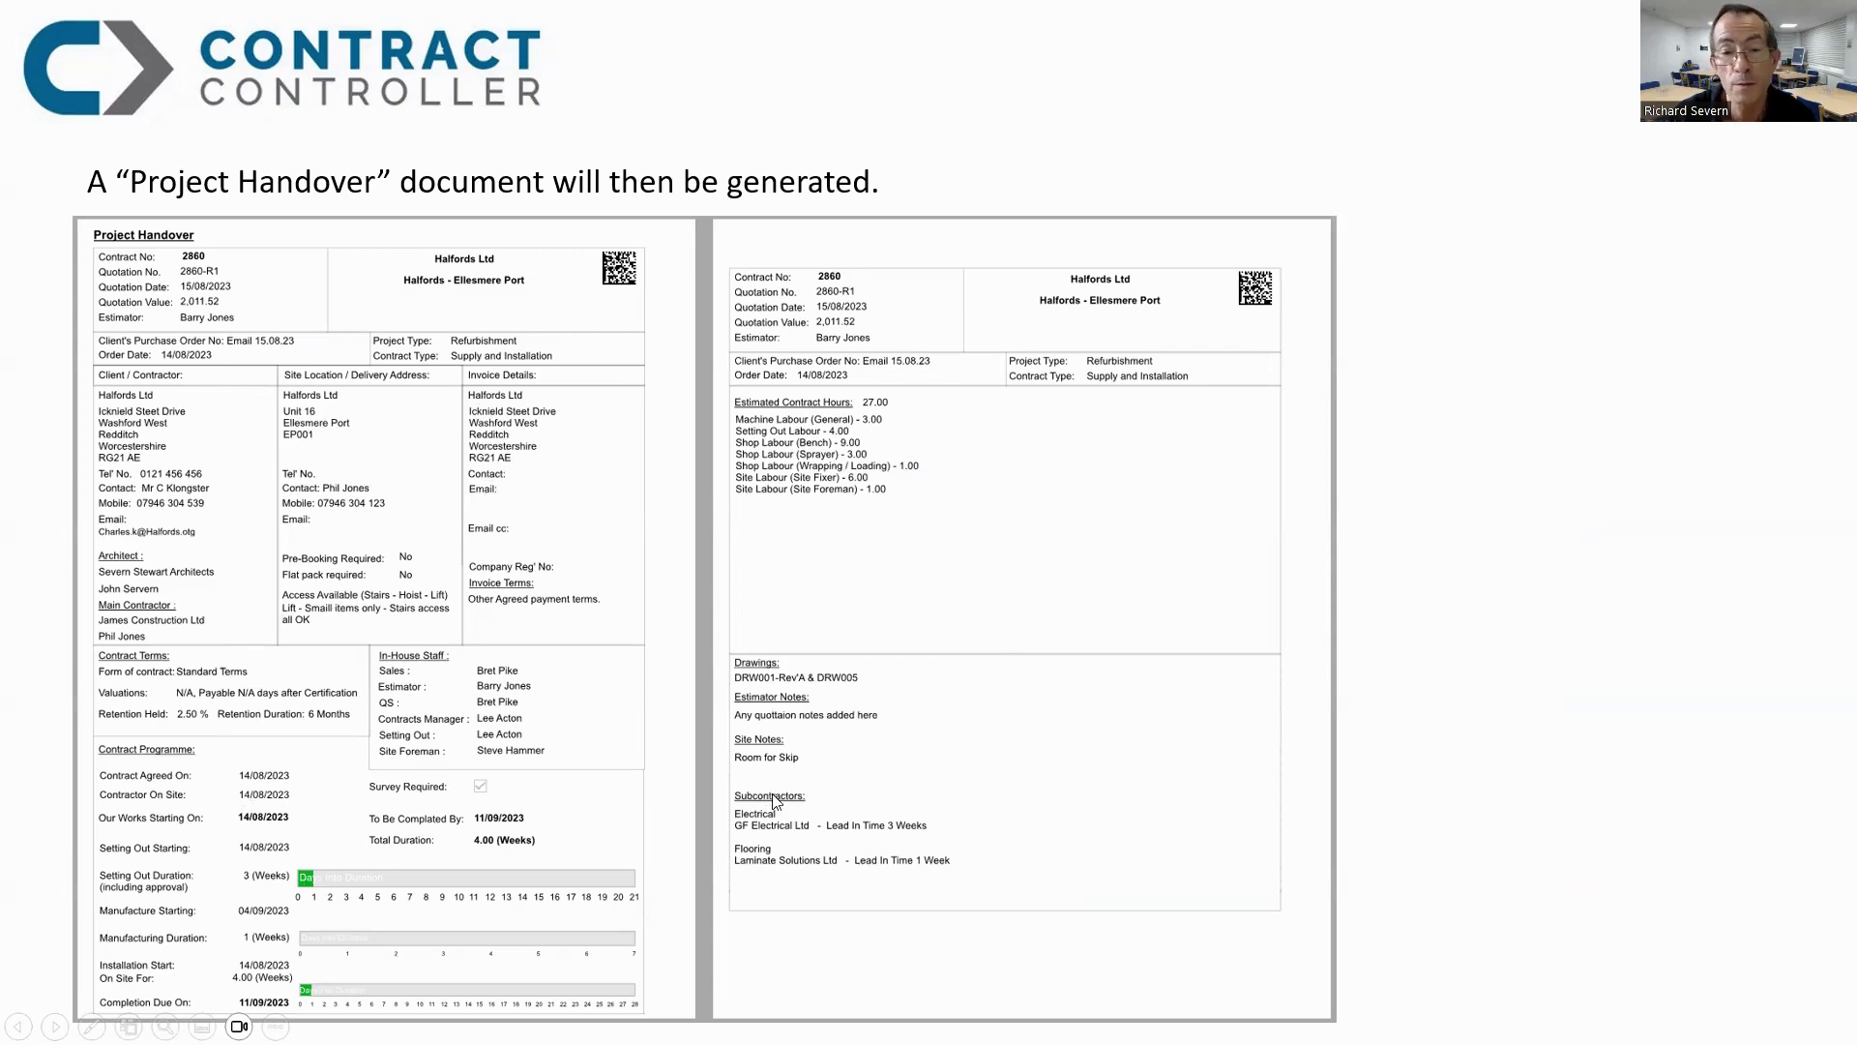
pyautogui.click(999, 651)
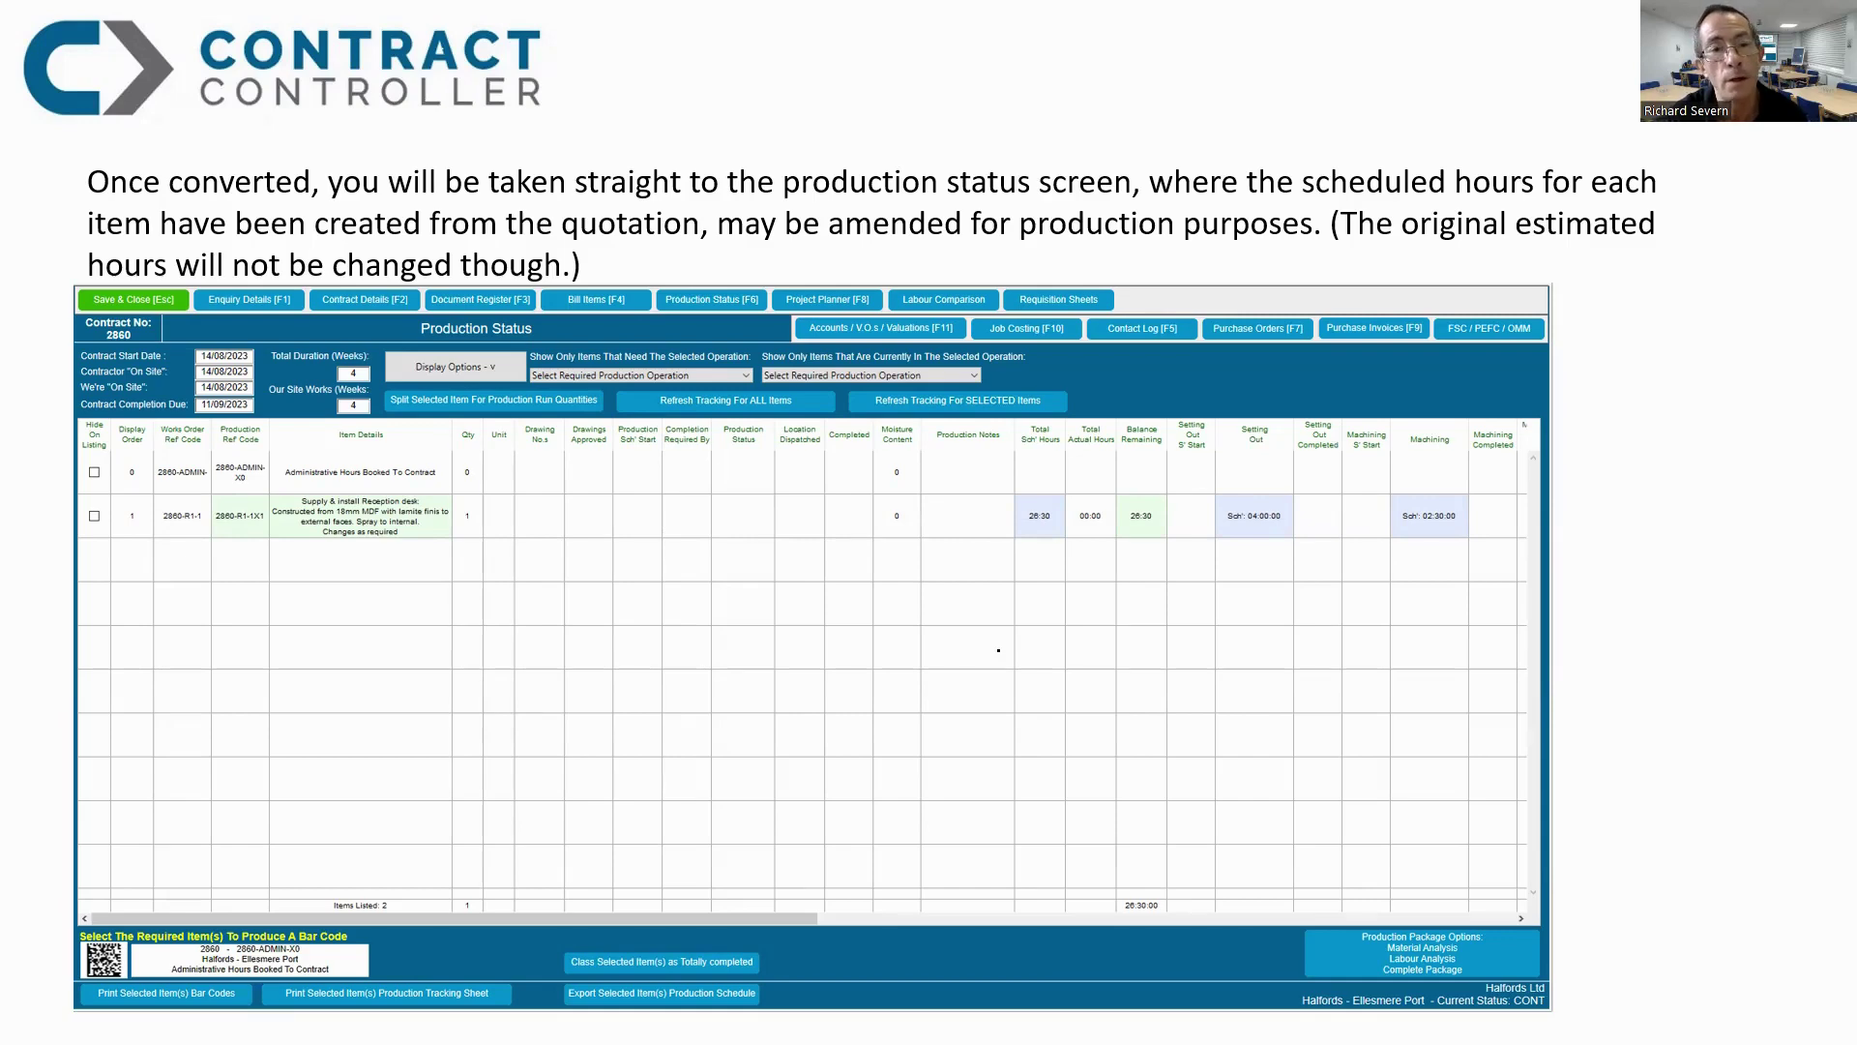
# Step: Advance past the closing title slide to the live Accounts dashboard listing 10 current contracts
pyautogui.click(742, 721)
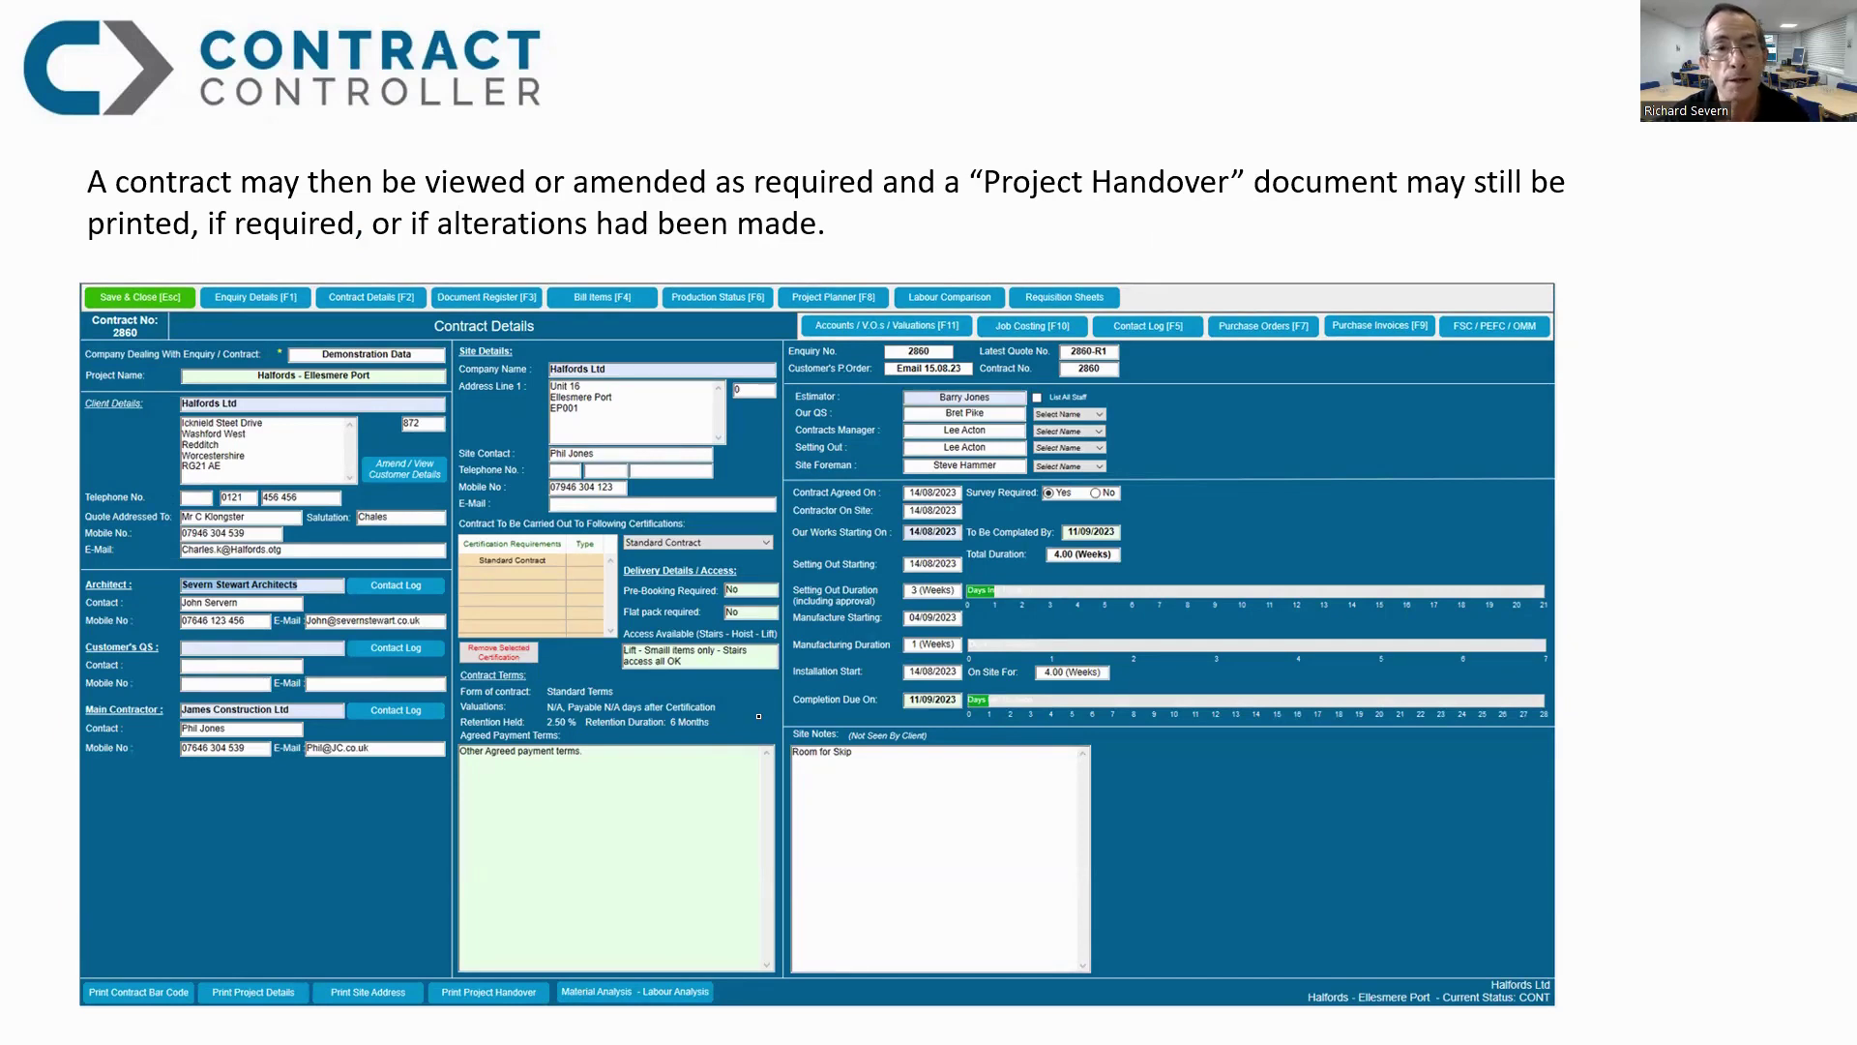
pyautogui.press('Right')
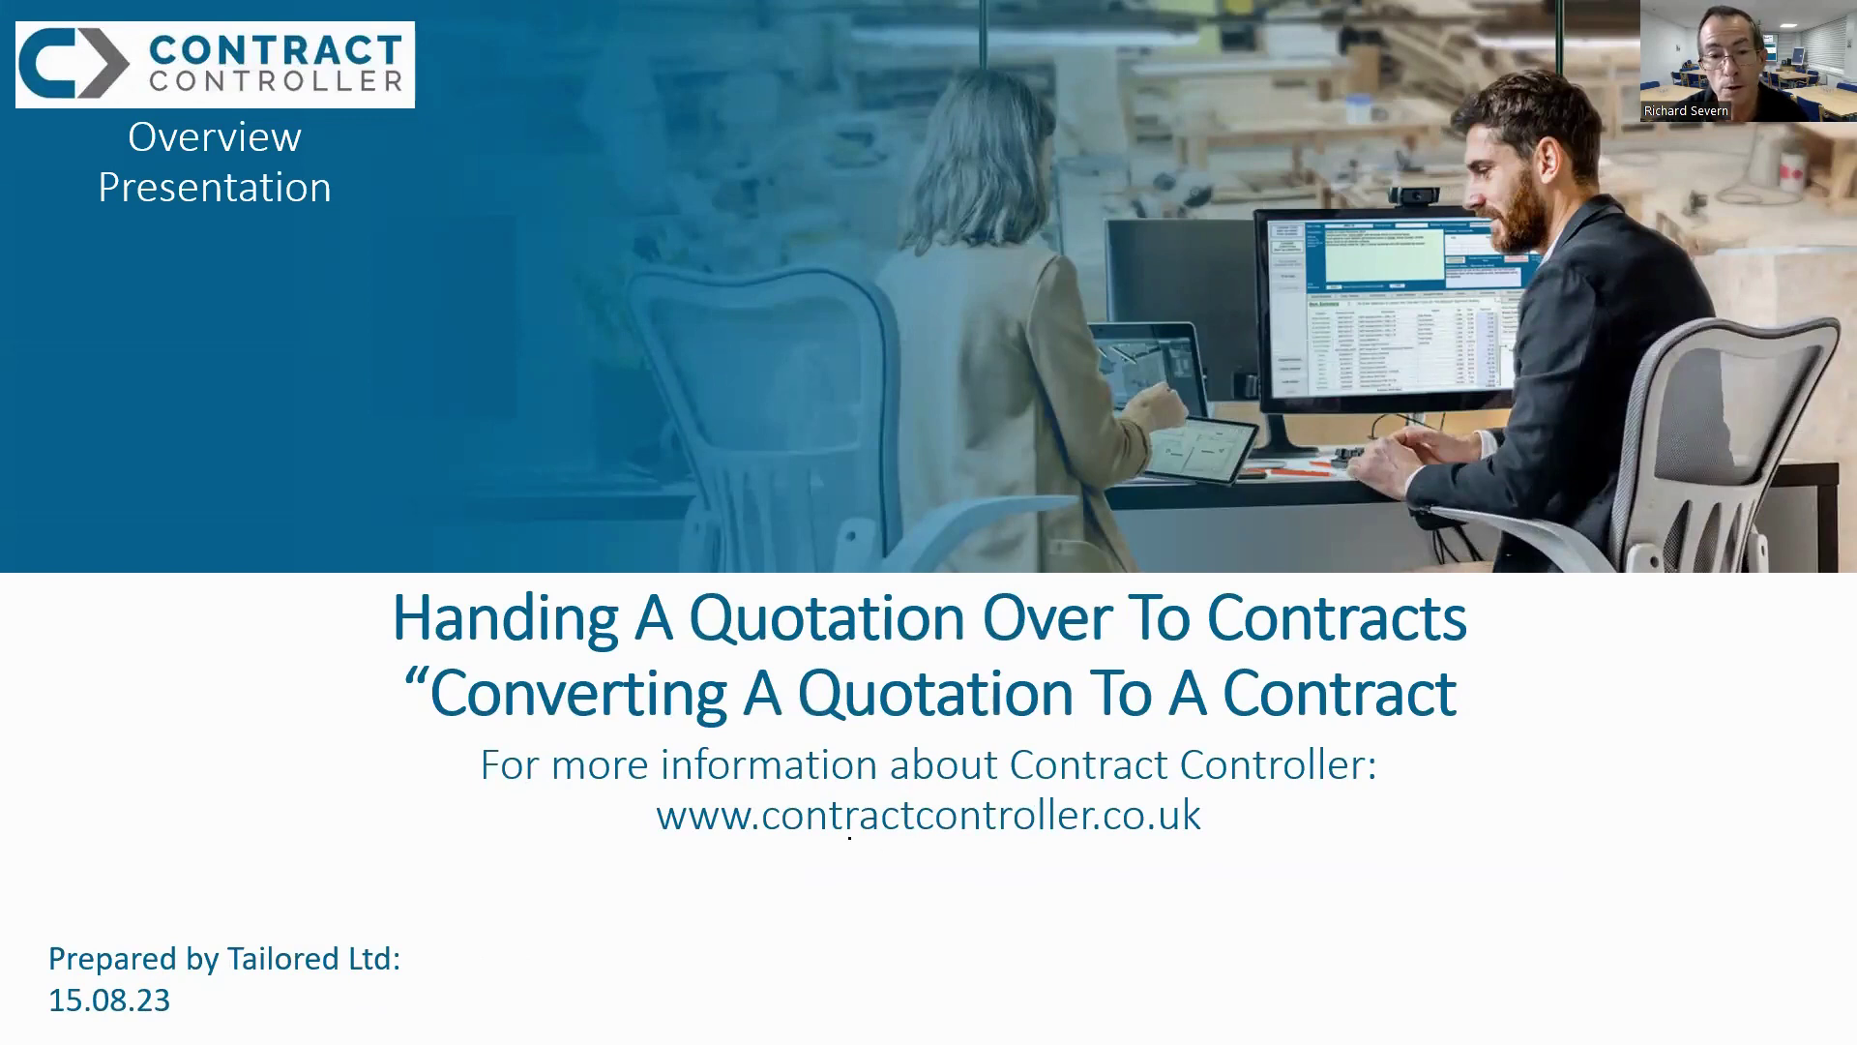
pyautogui.press('Right')
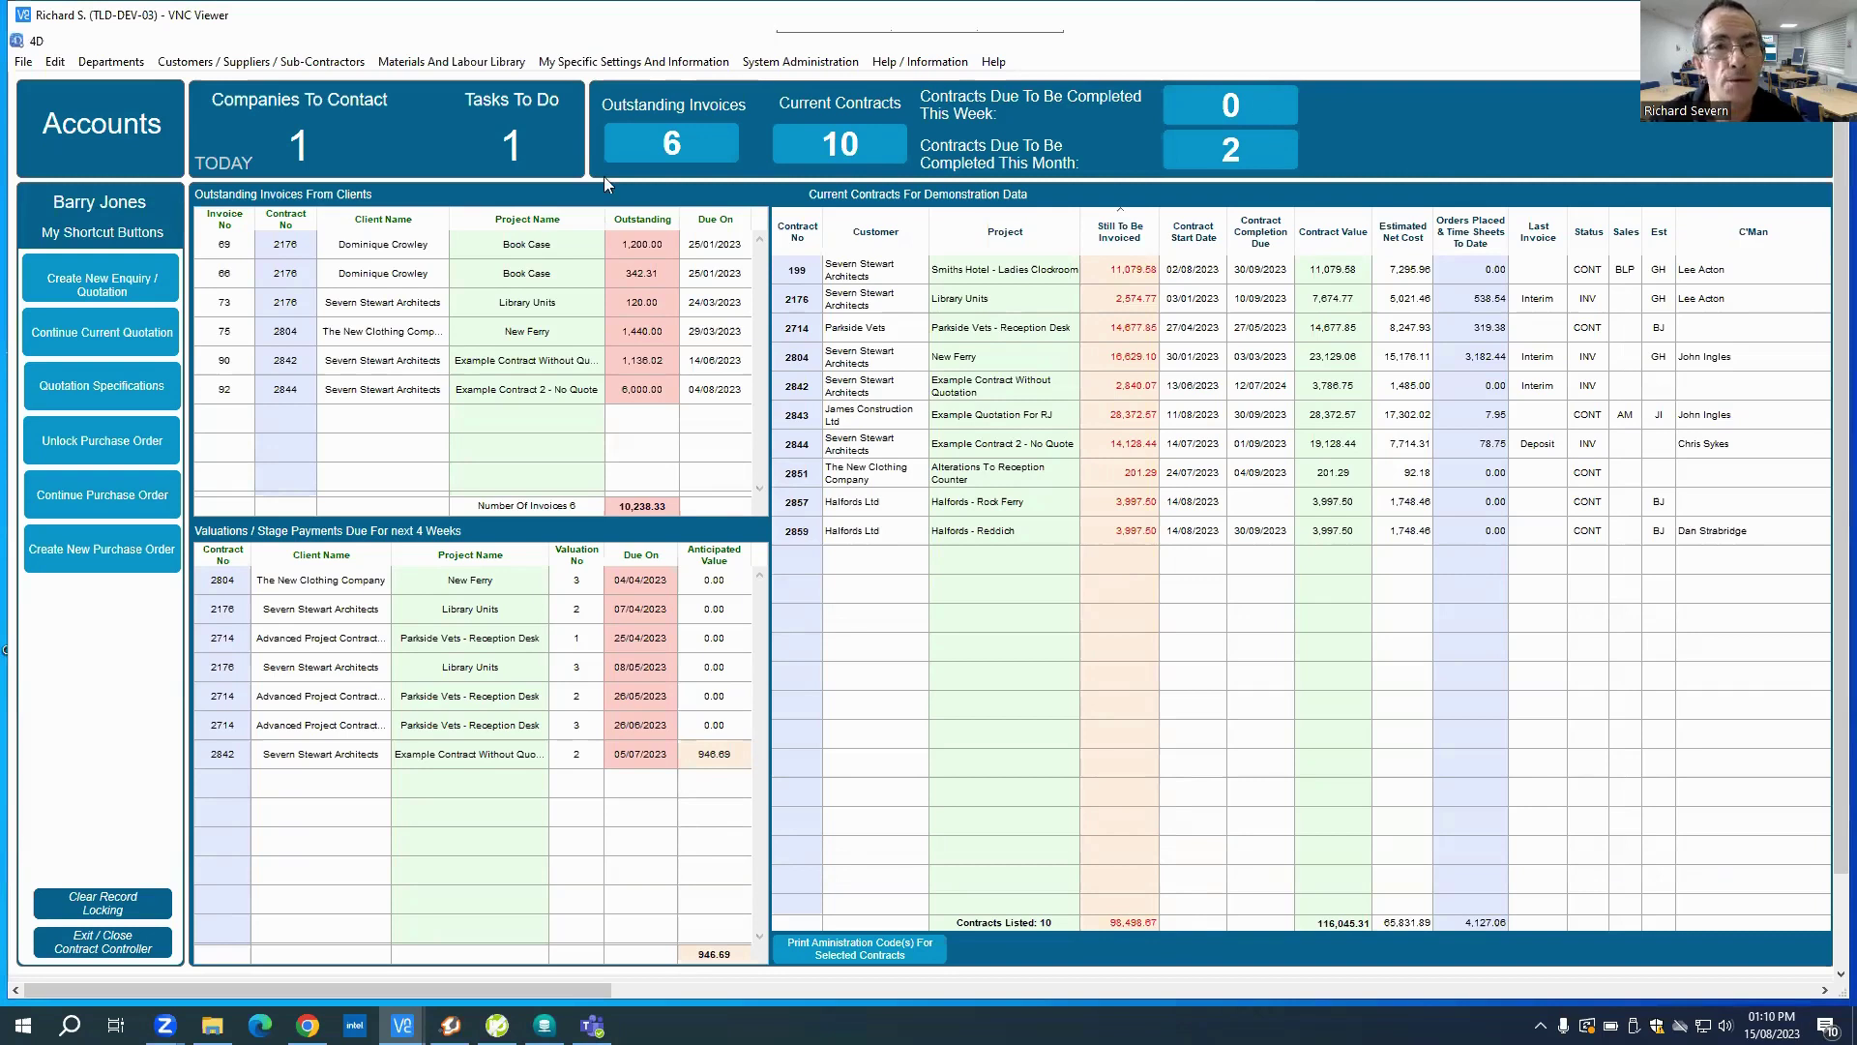
pyautogui.click(102, 62)
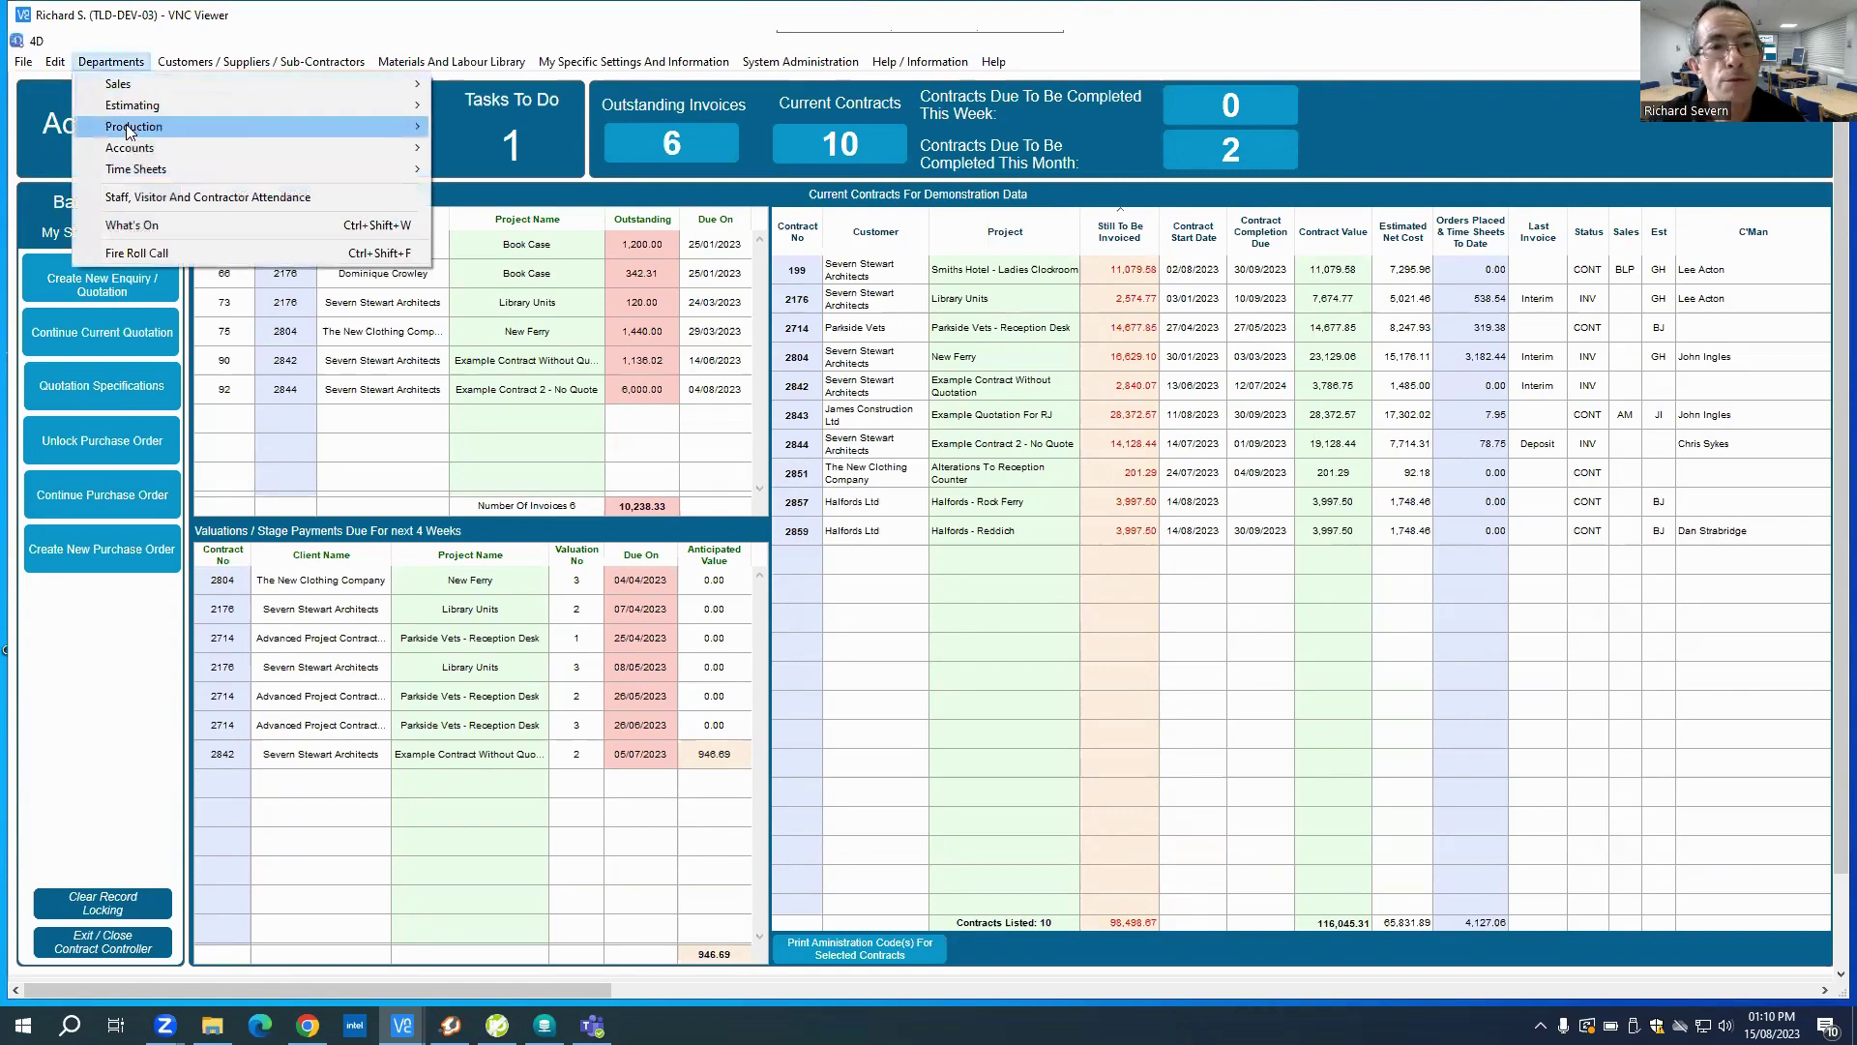
pyautogui.moveTo(130, 126)
pyautogui.moveTo(481, 134)
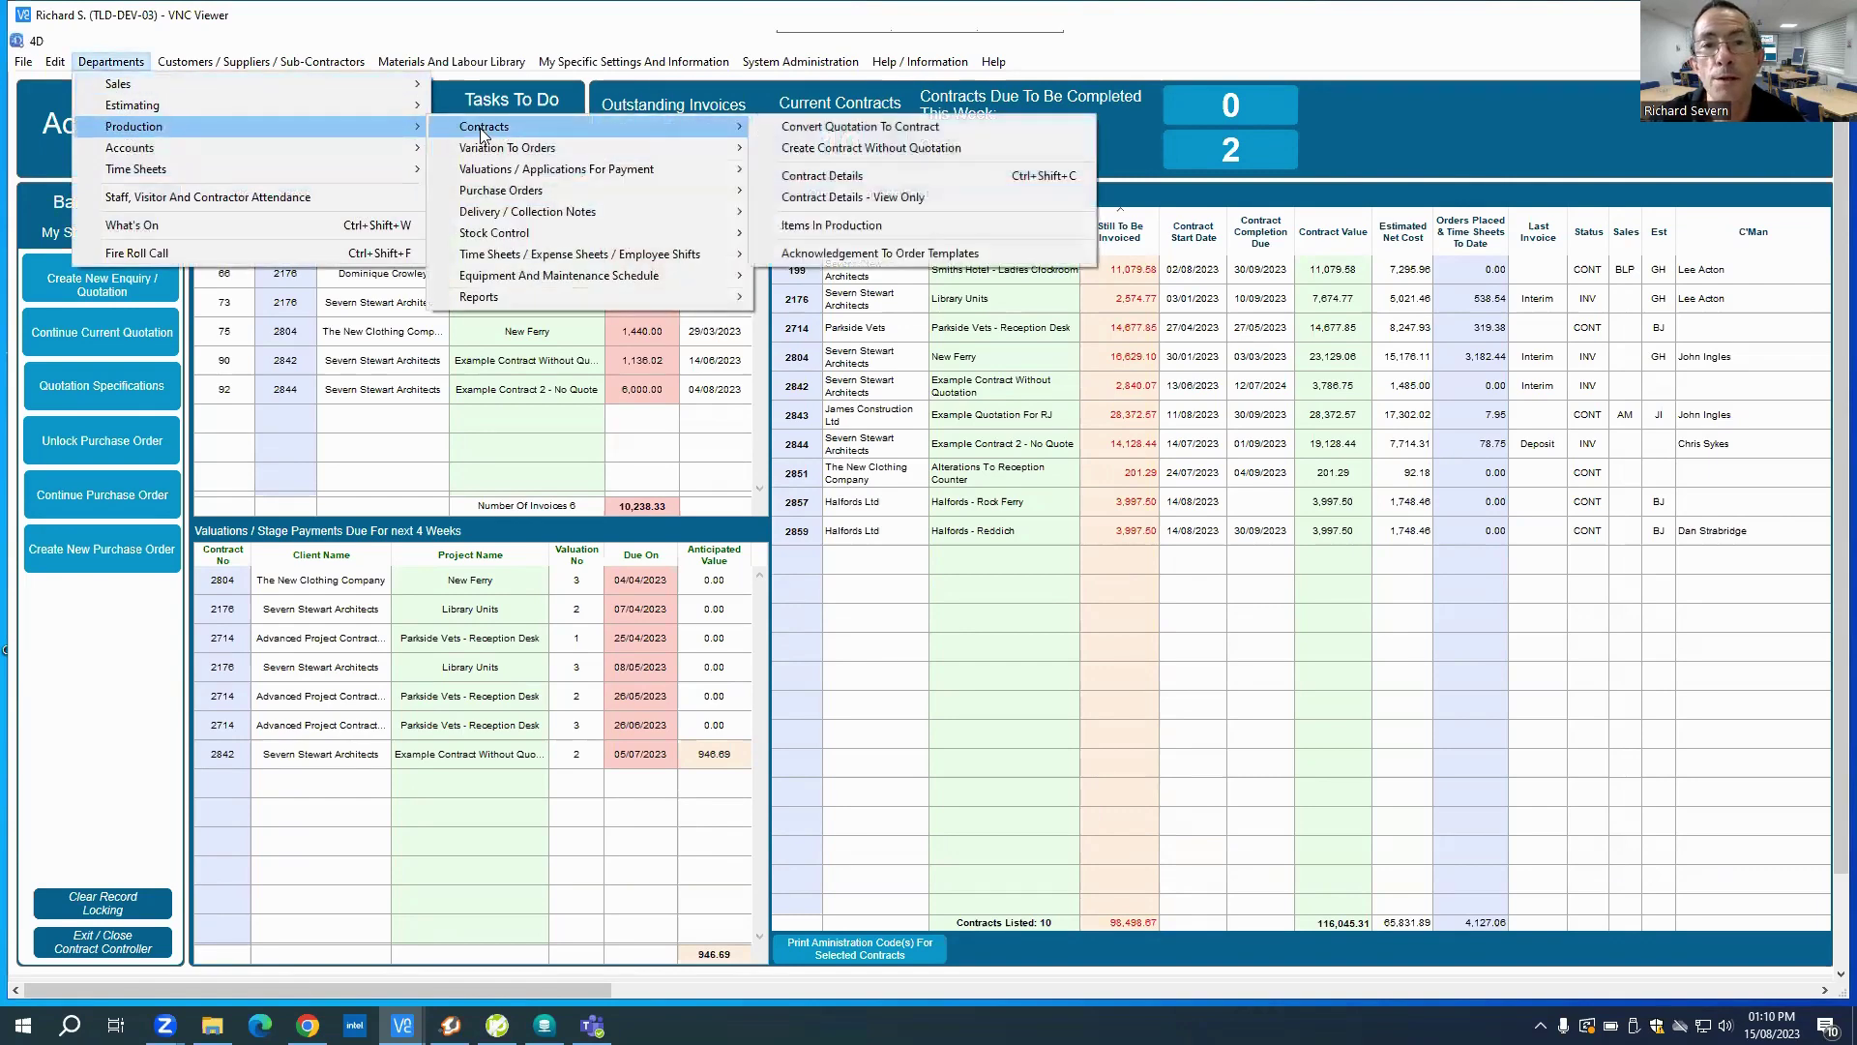
pyautogui.click(827, 130)
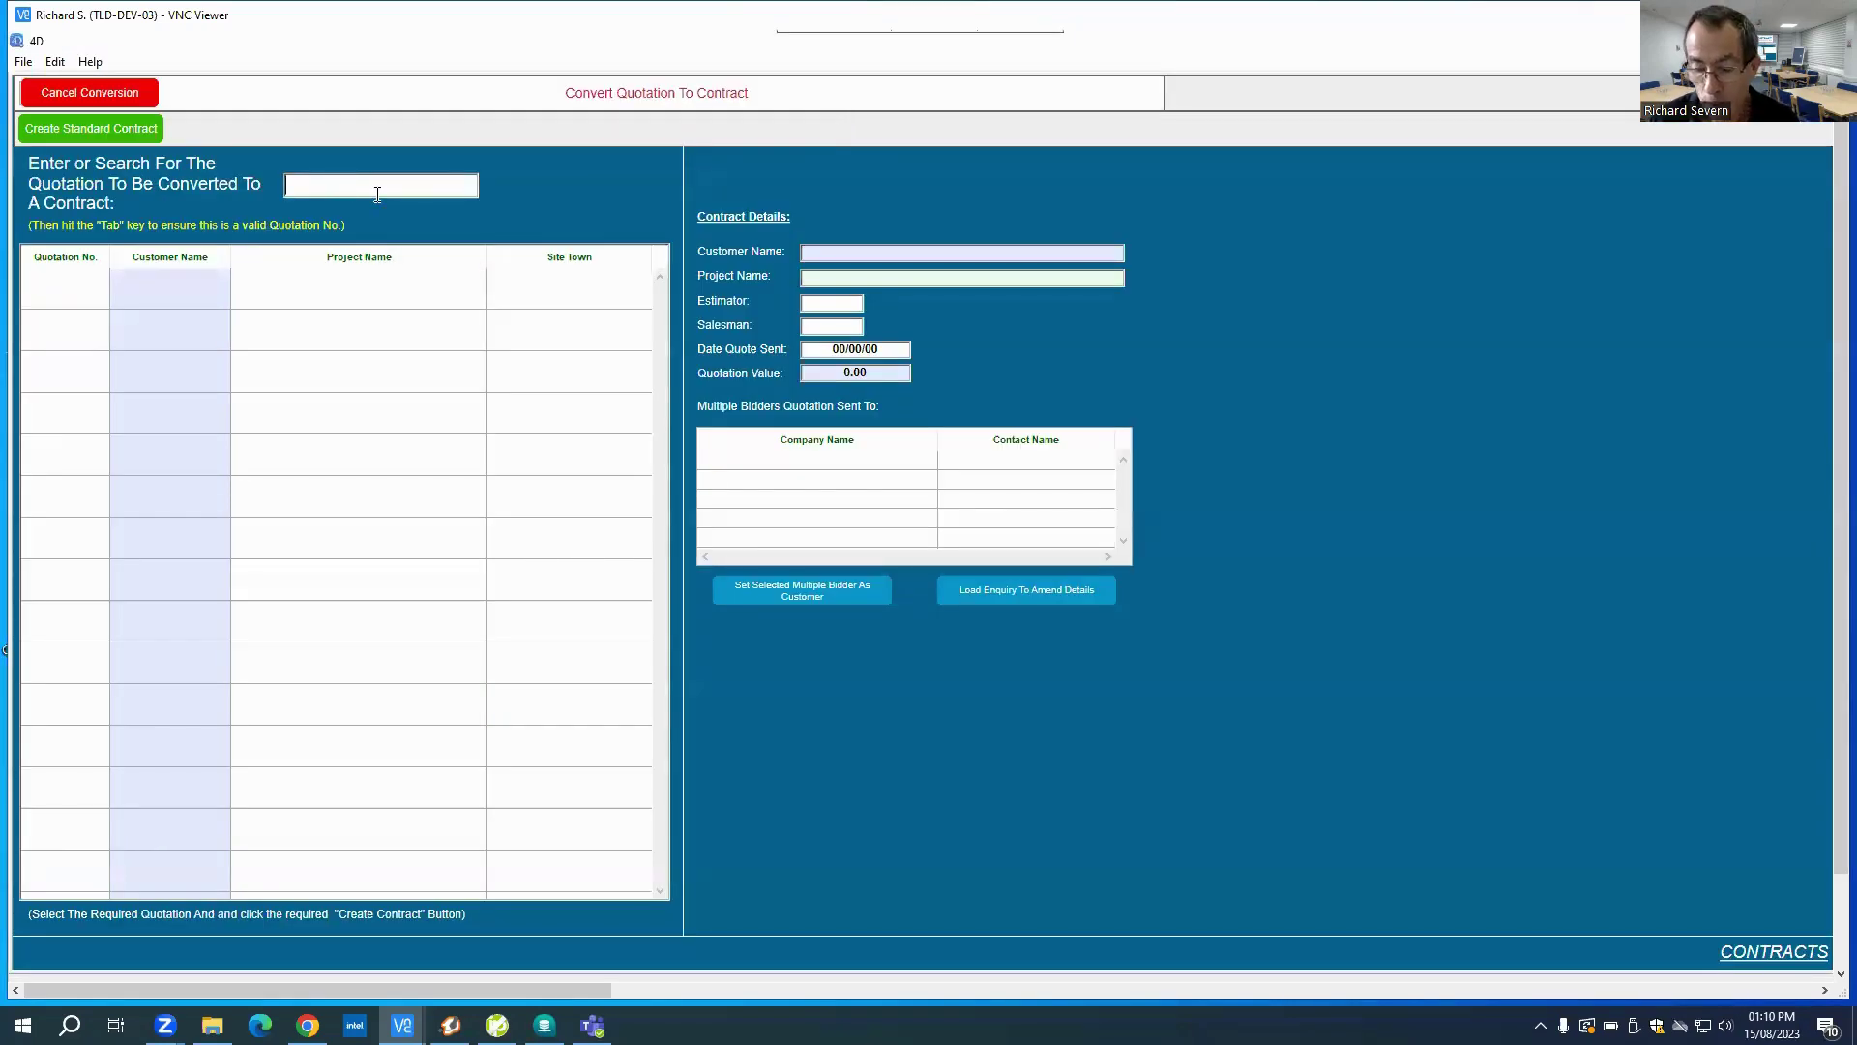
pyautogui.write('2860')
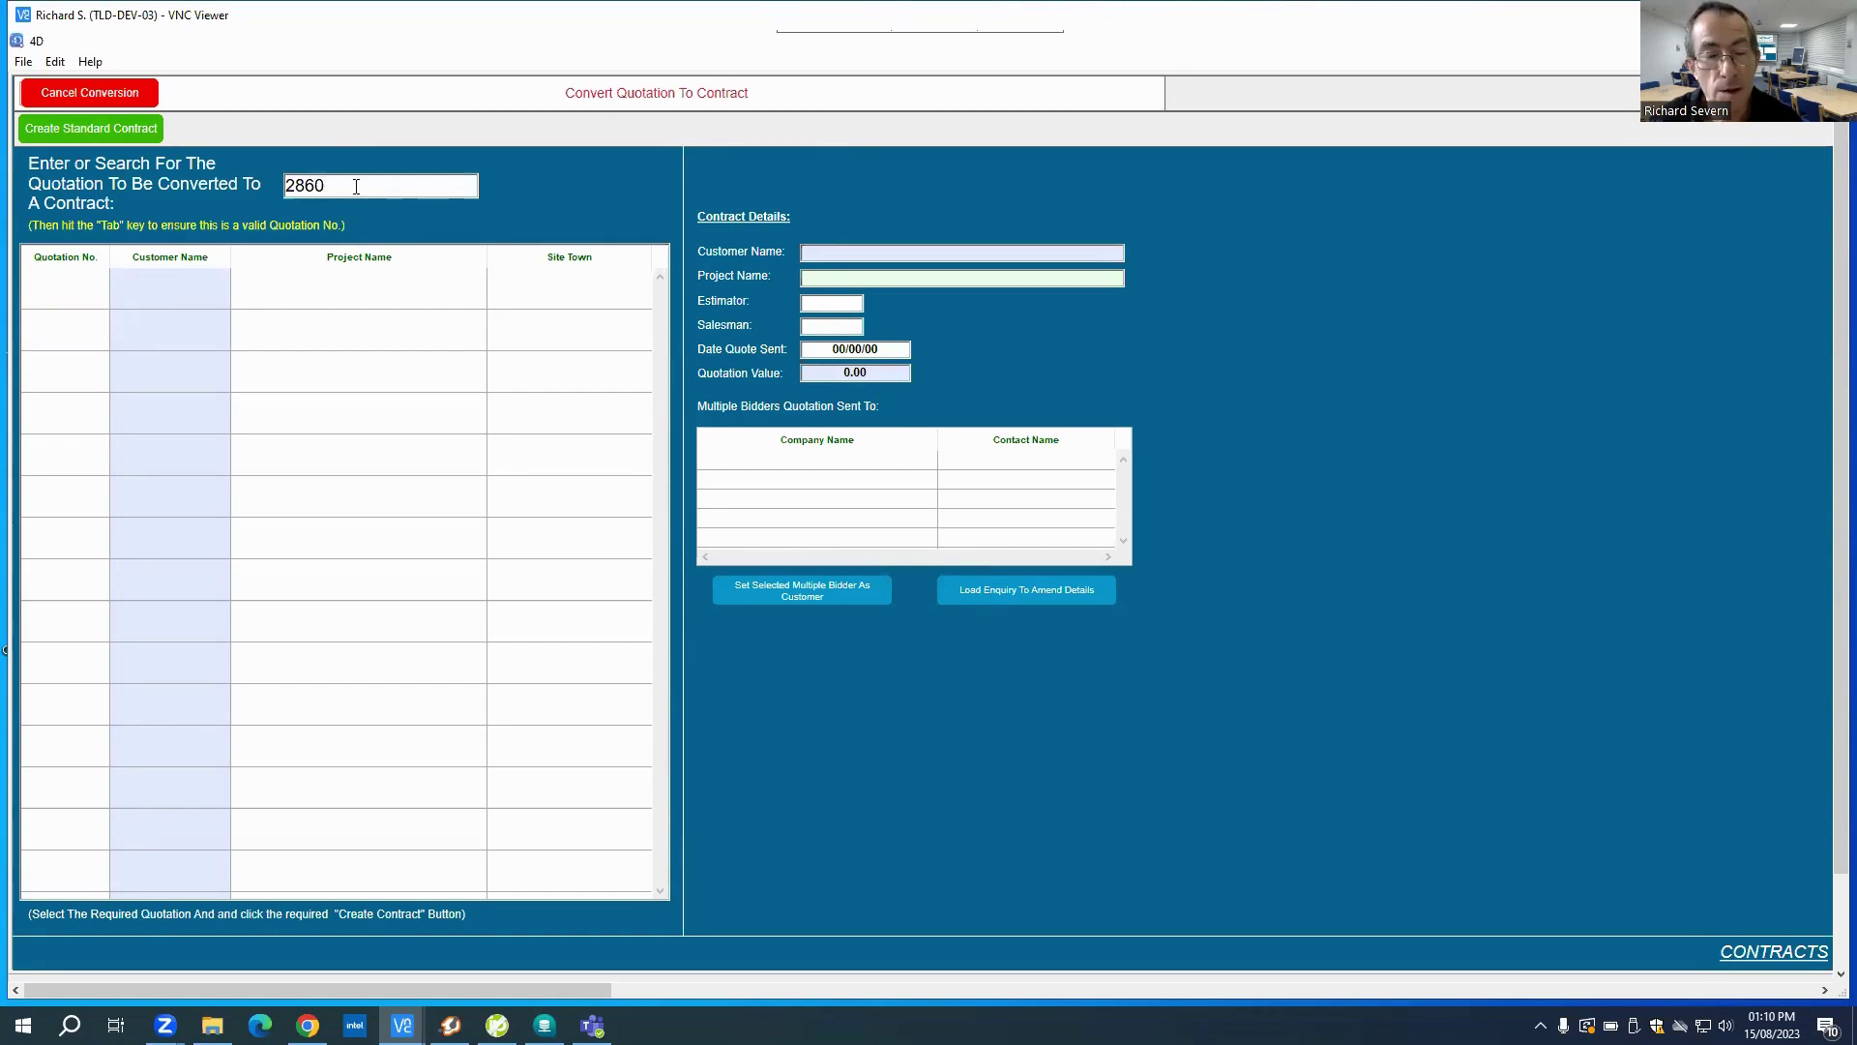
pyautogui.press('Tab')
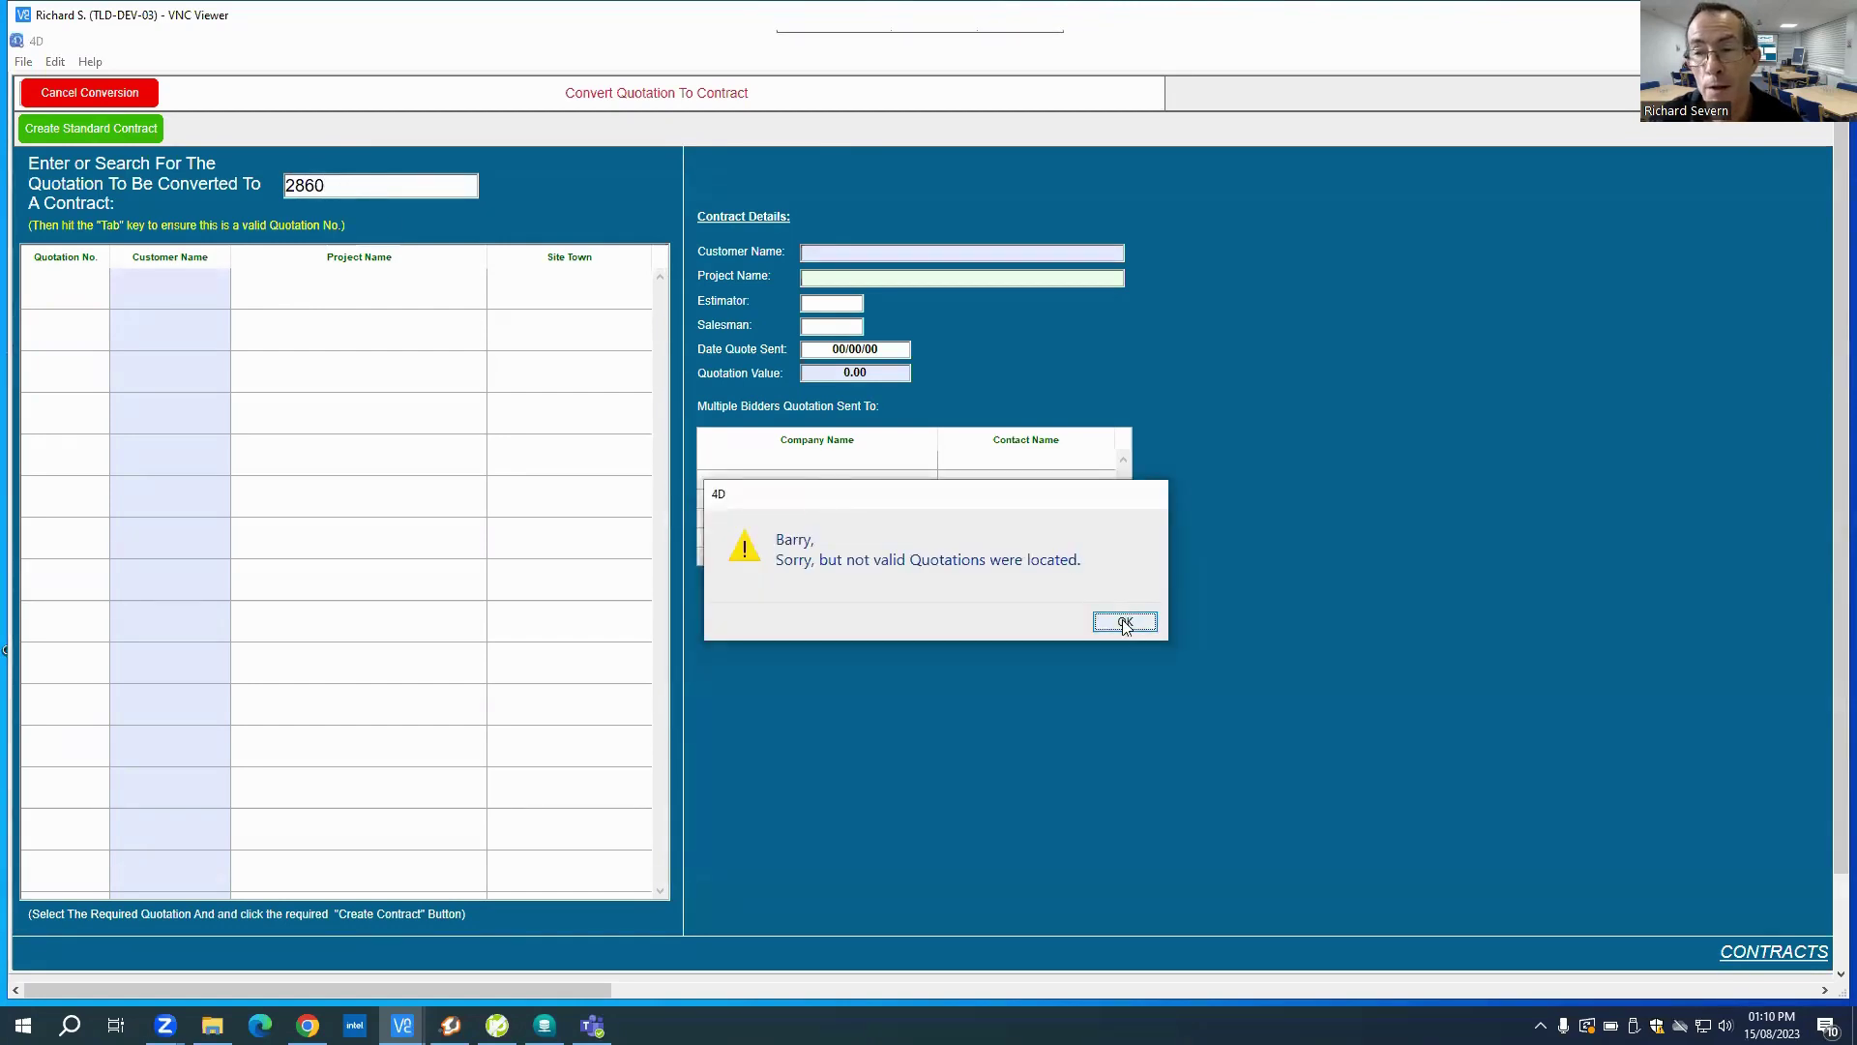
pyautogui.click(1125, 622)
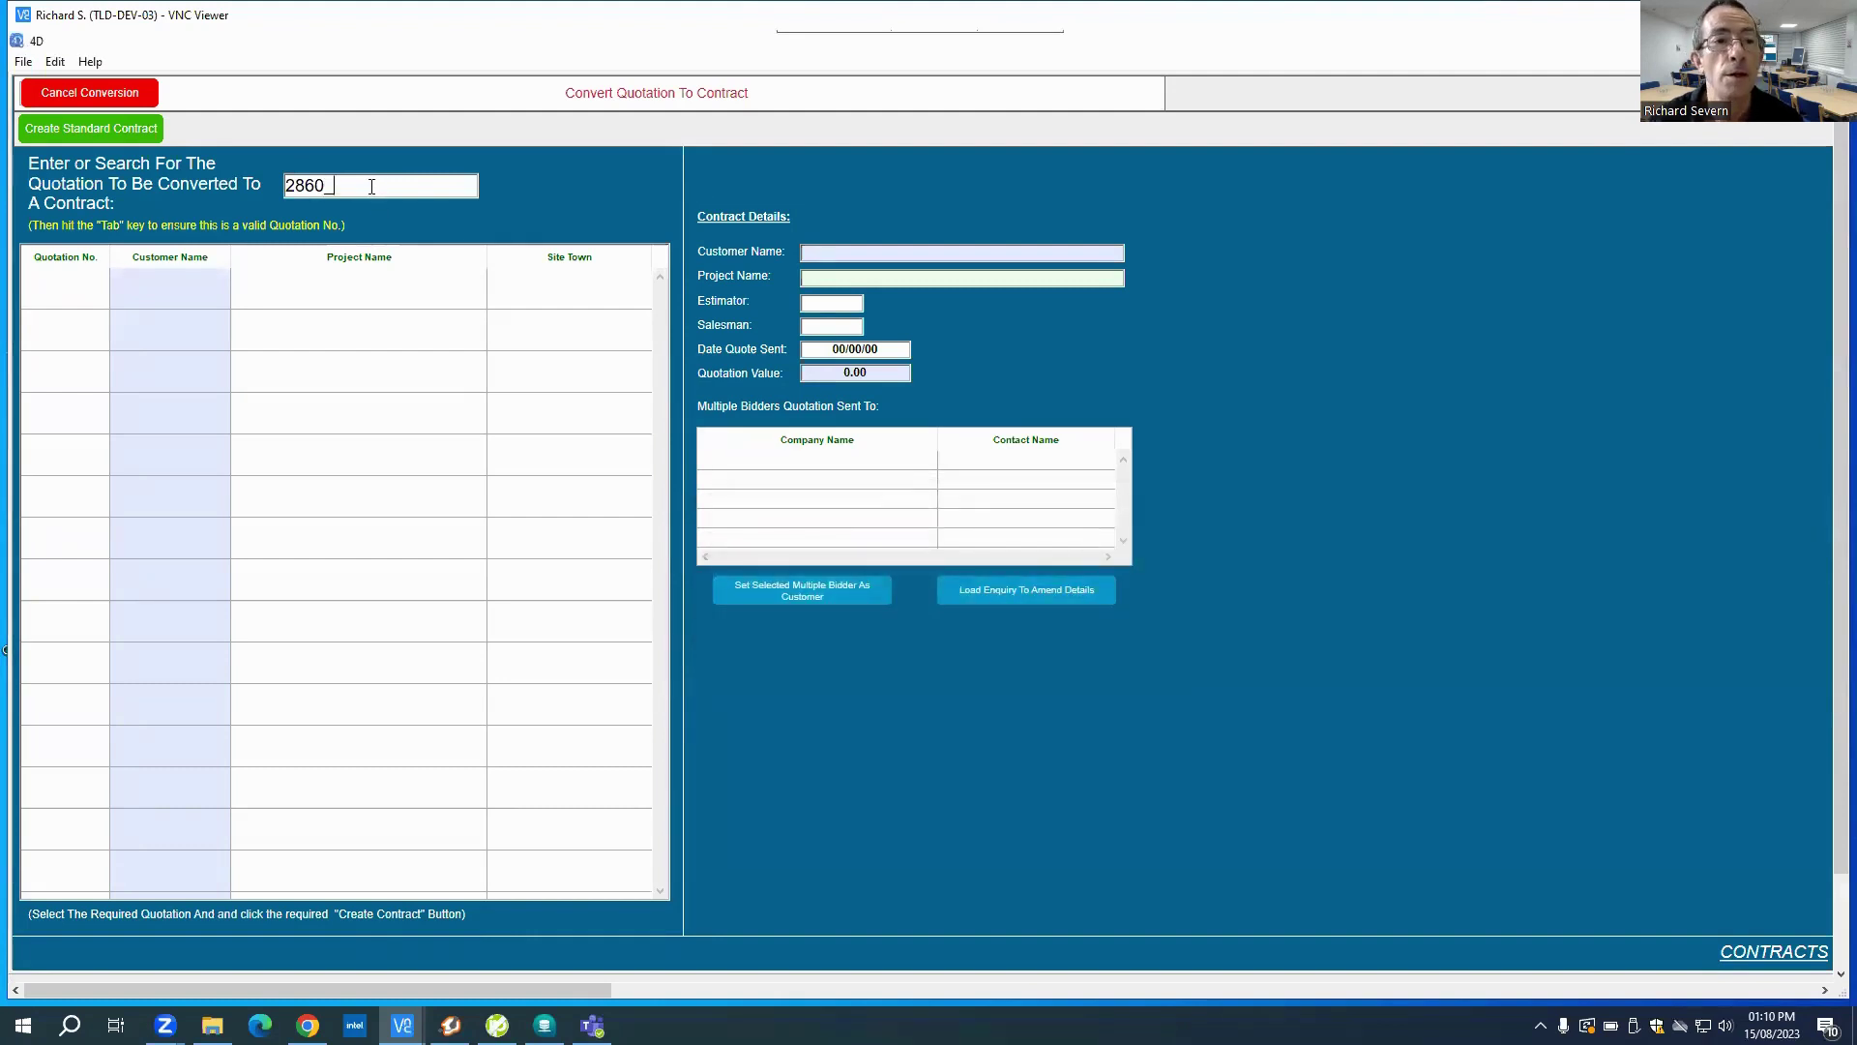
pyautogui.press('BackSpace')
pyautogui.write('-')
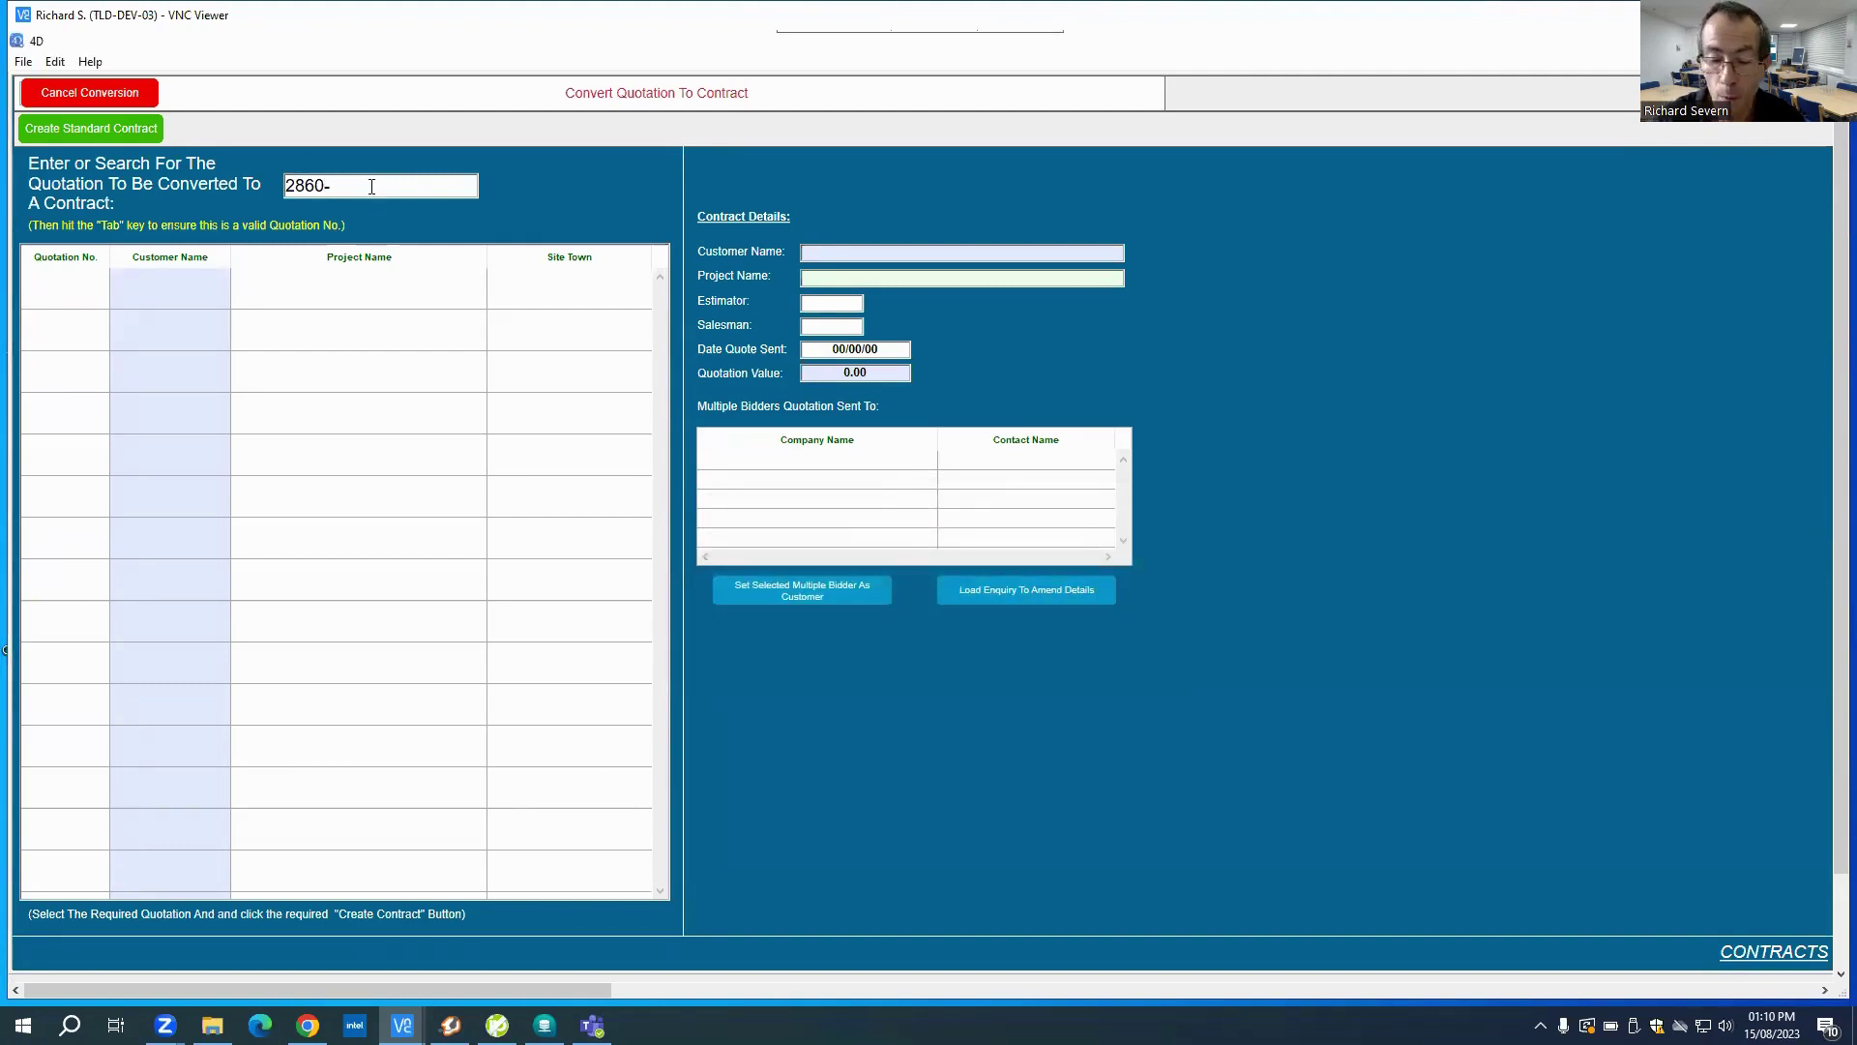
pyautogui.write('R1')
pyautogui.press('Tab')
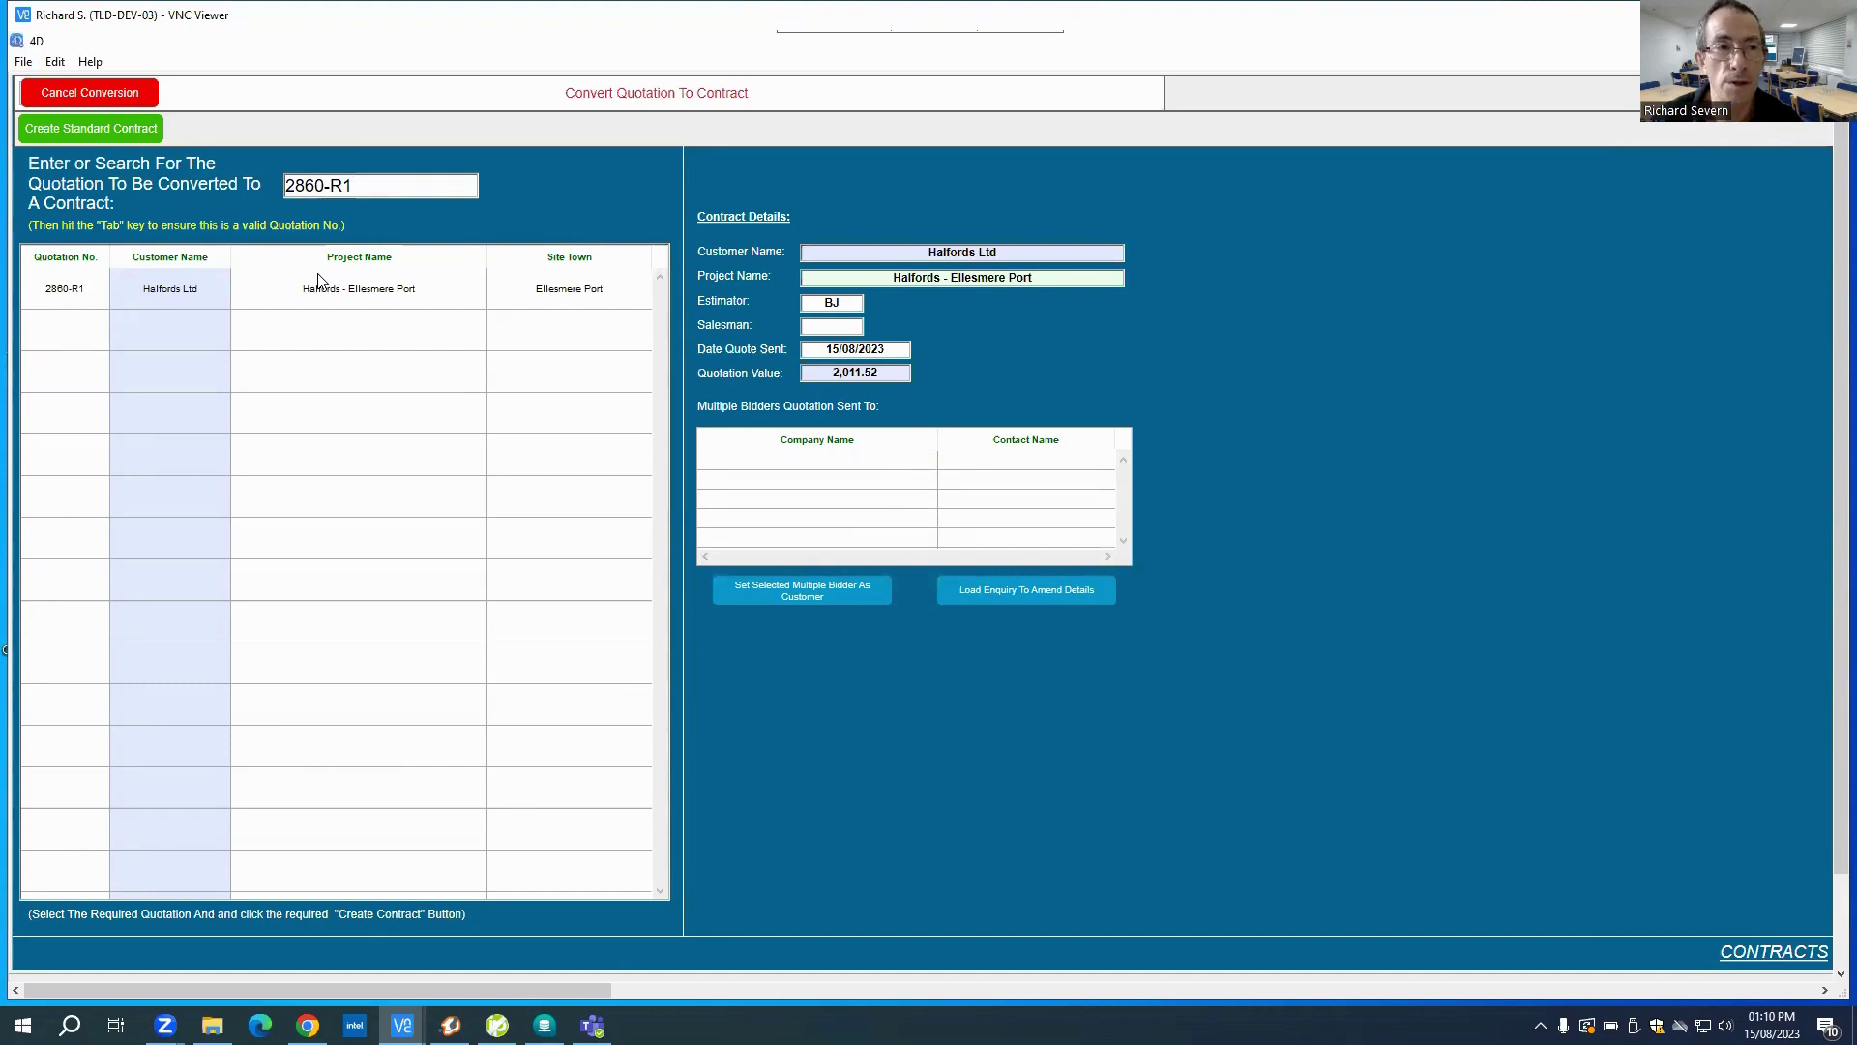
pyautogui.click(70, 93)
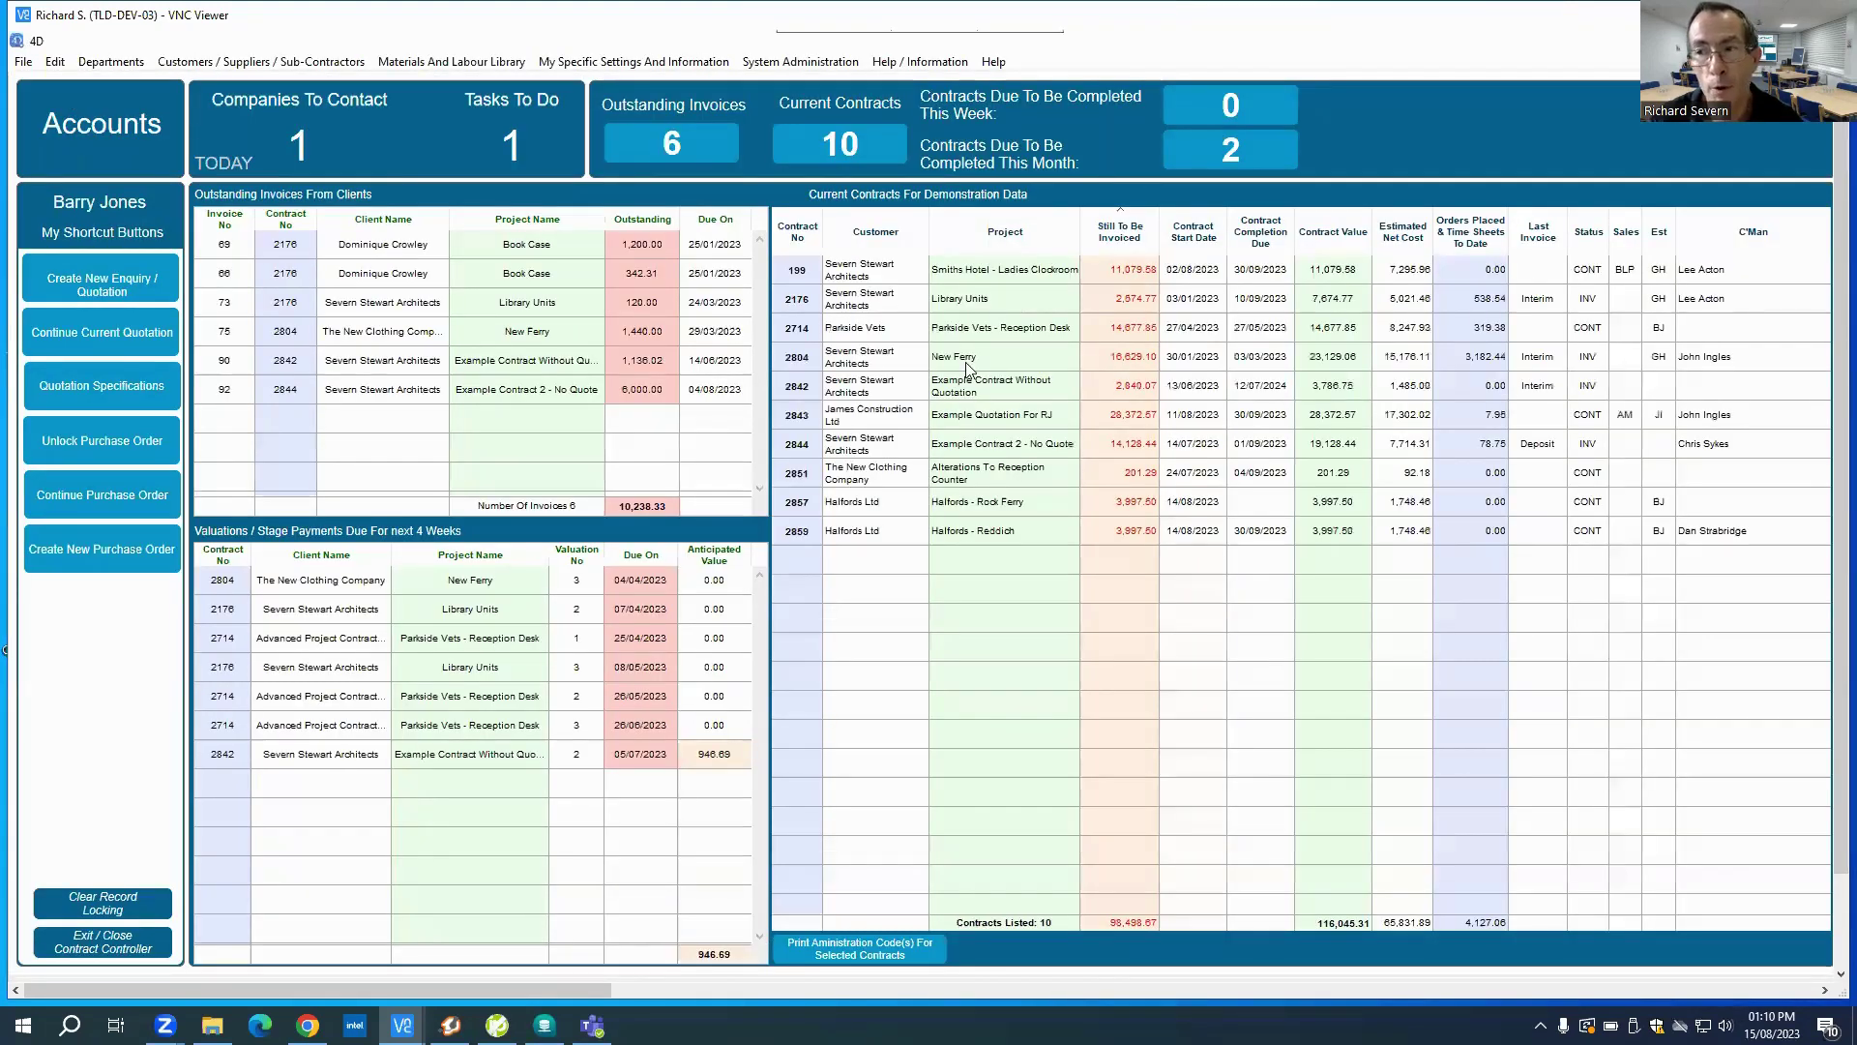
# Step: Load quotation 2860-R1 for conversion, start a standard contract, then exit without creating it
pyautogui.click(111, 61)
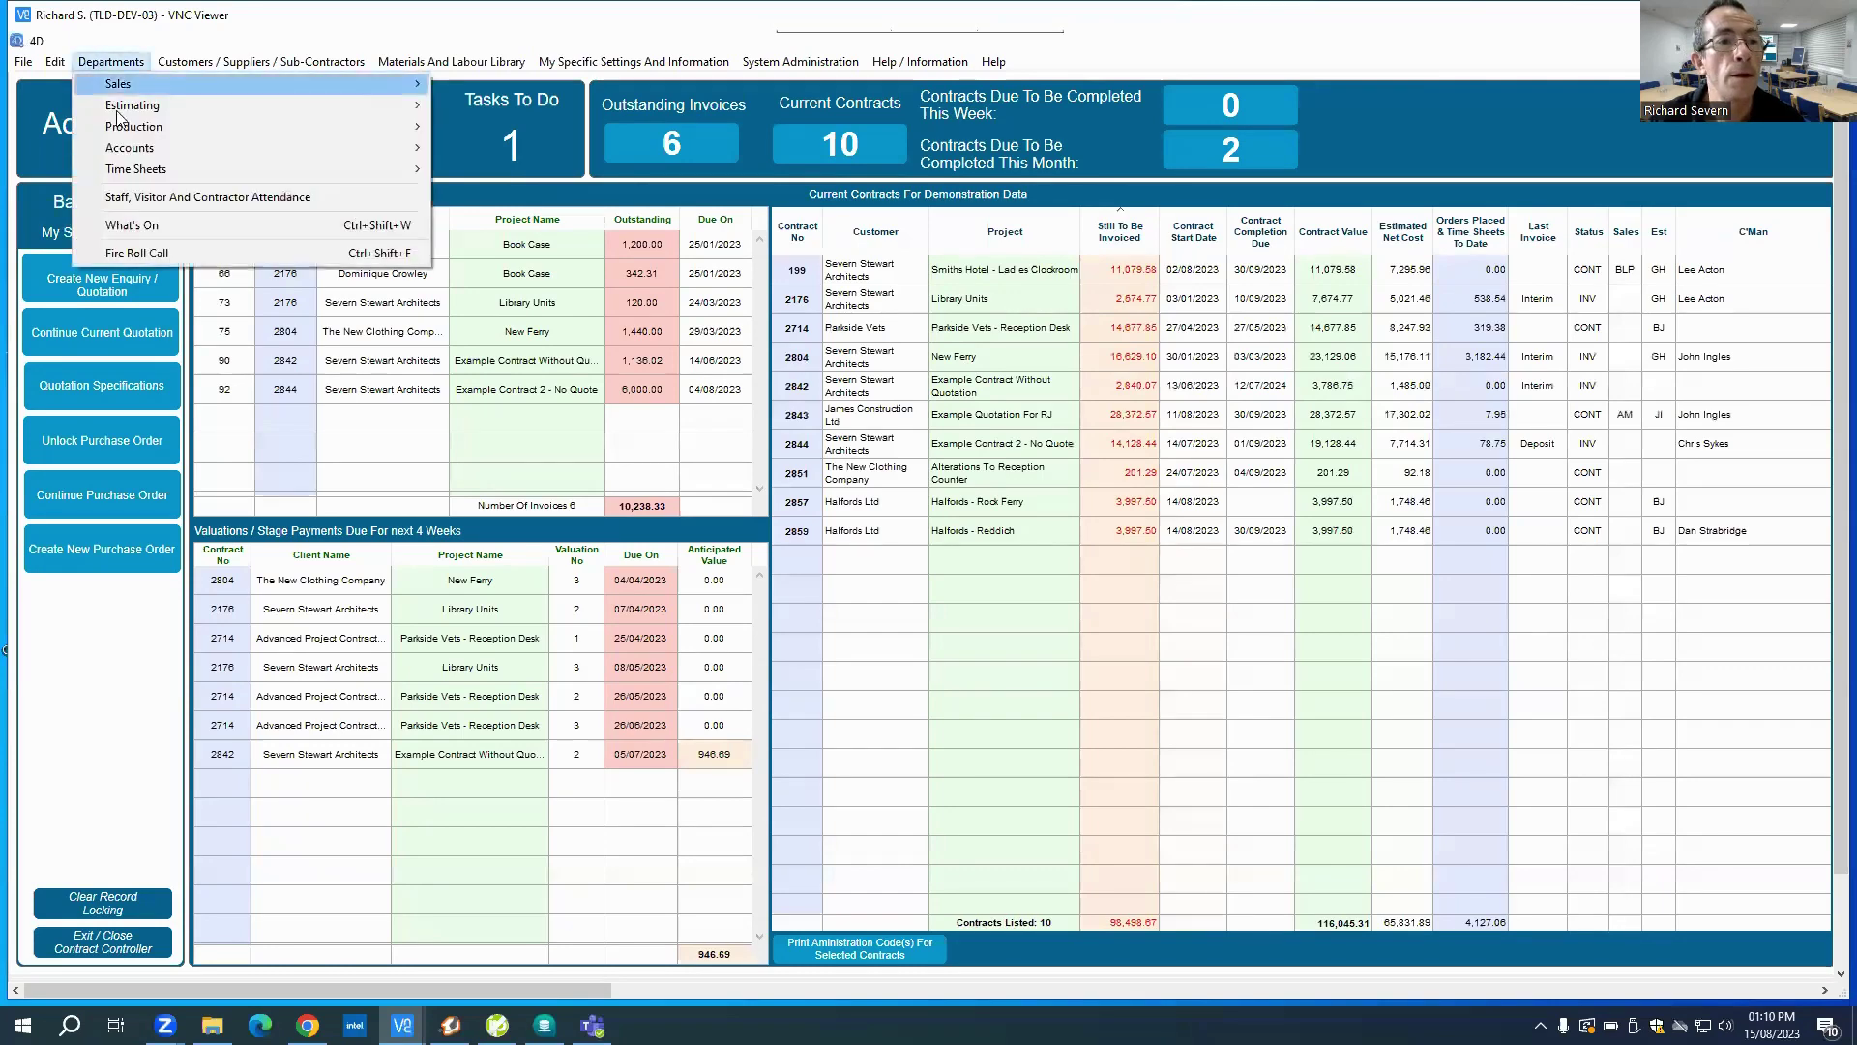
pyautogui.moveTo(119, 129)
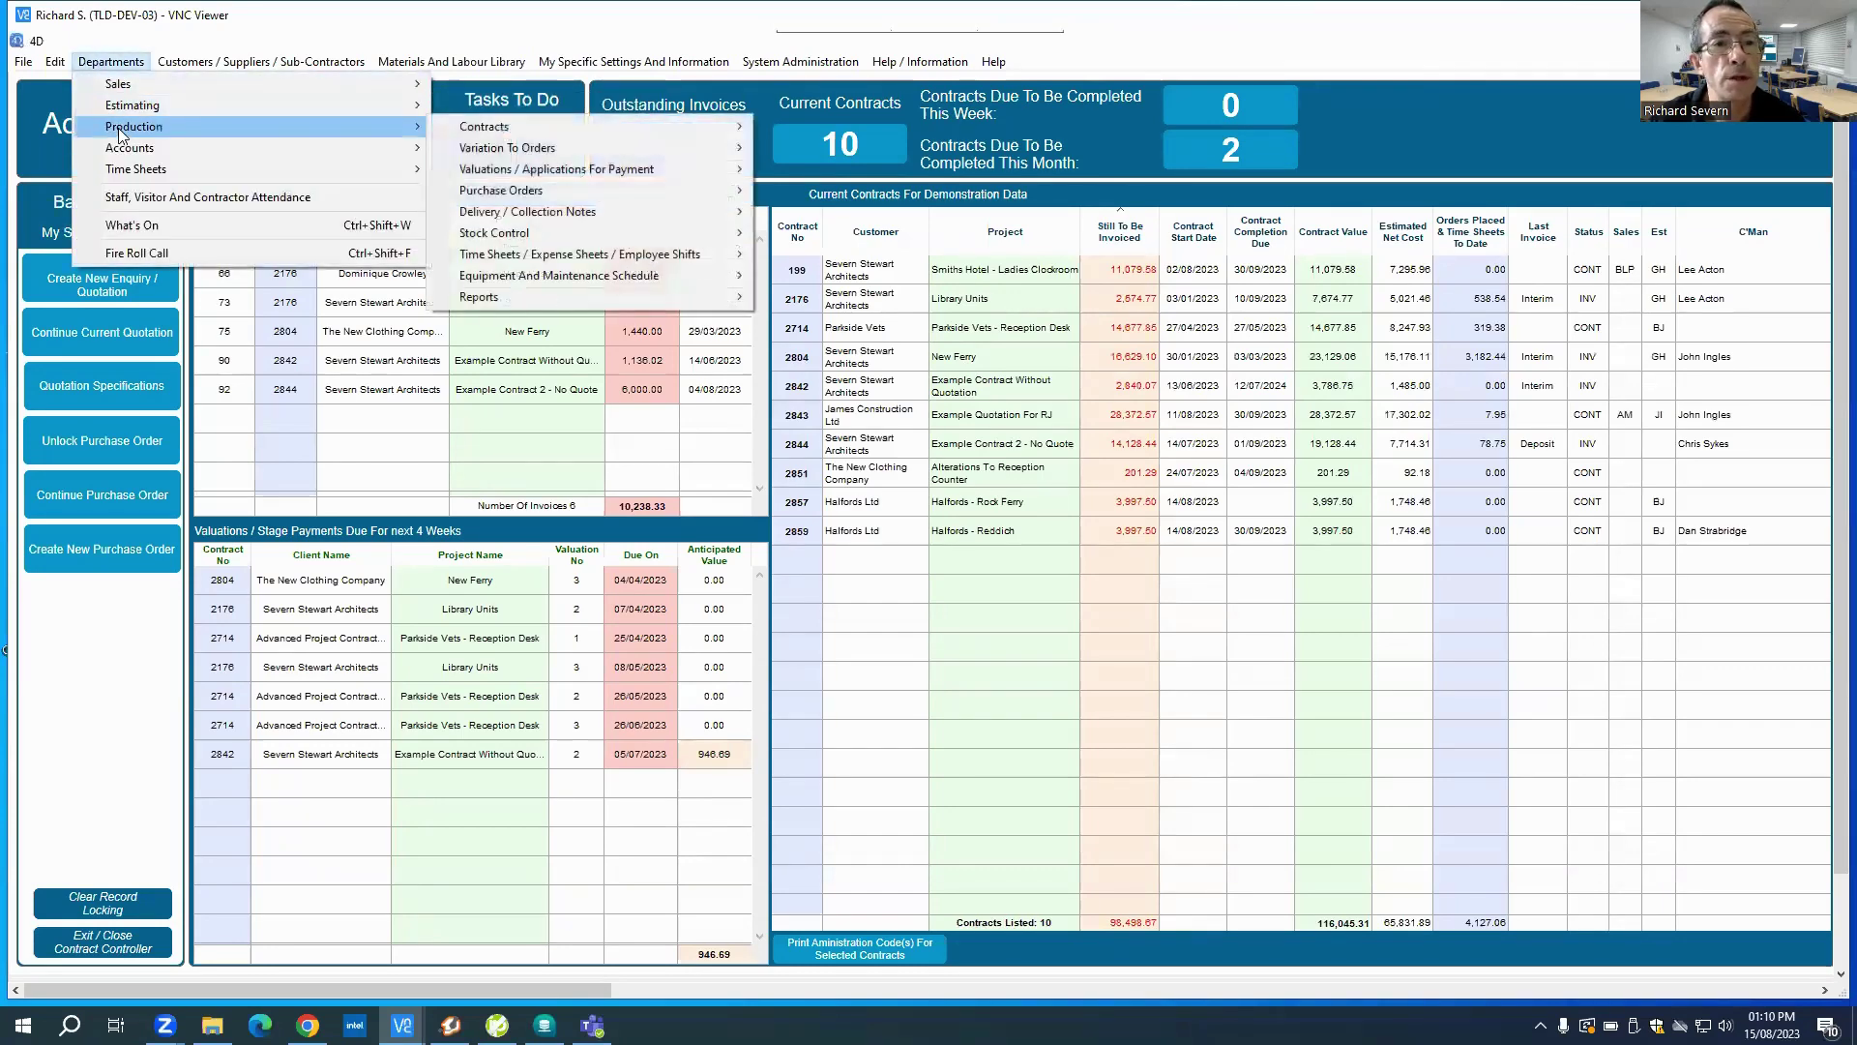
pyautogui.moveTo(545, 129)
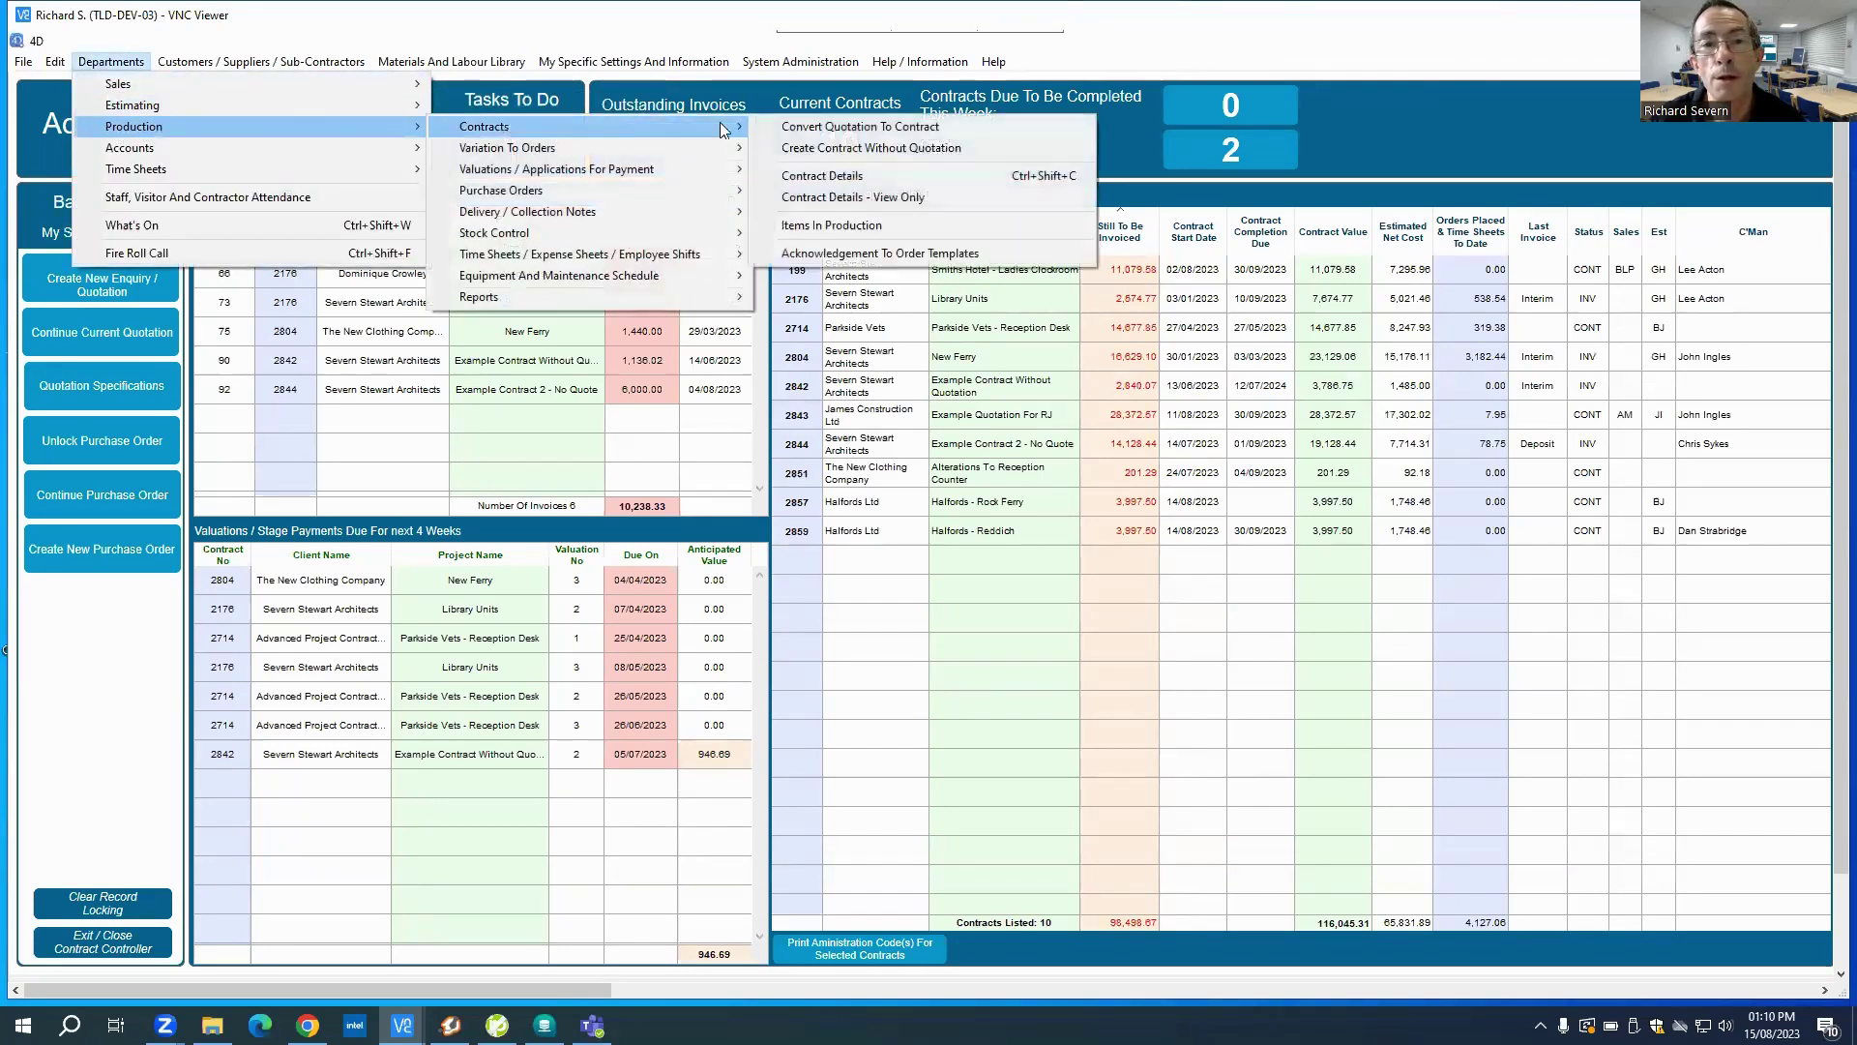
pyautogui.click(786, 125)
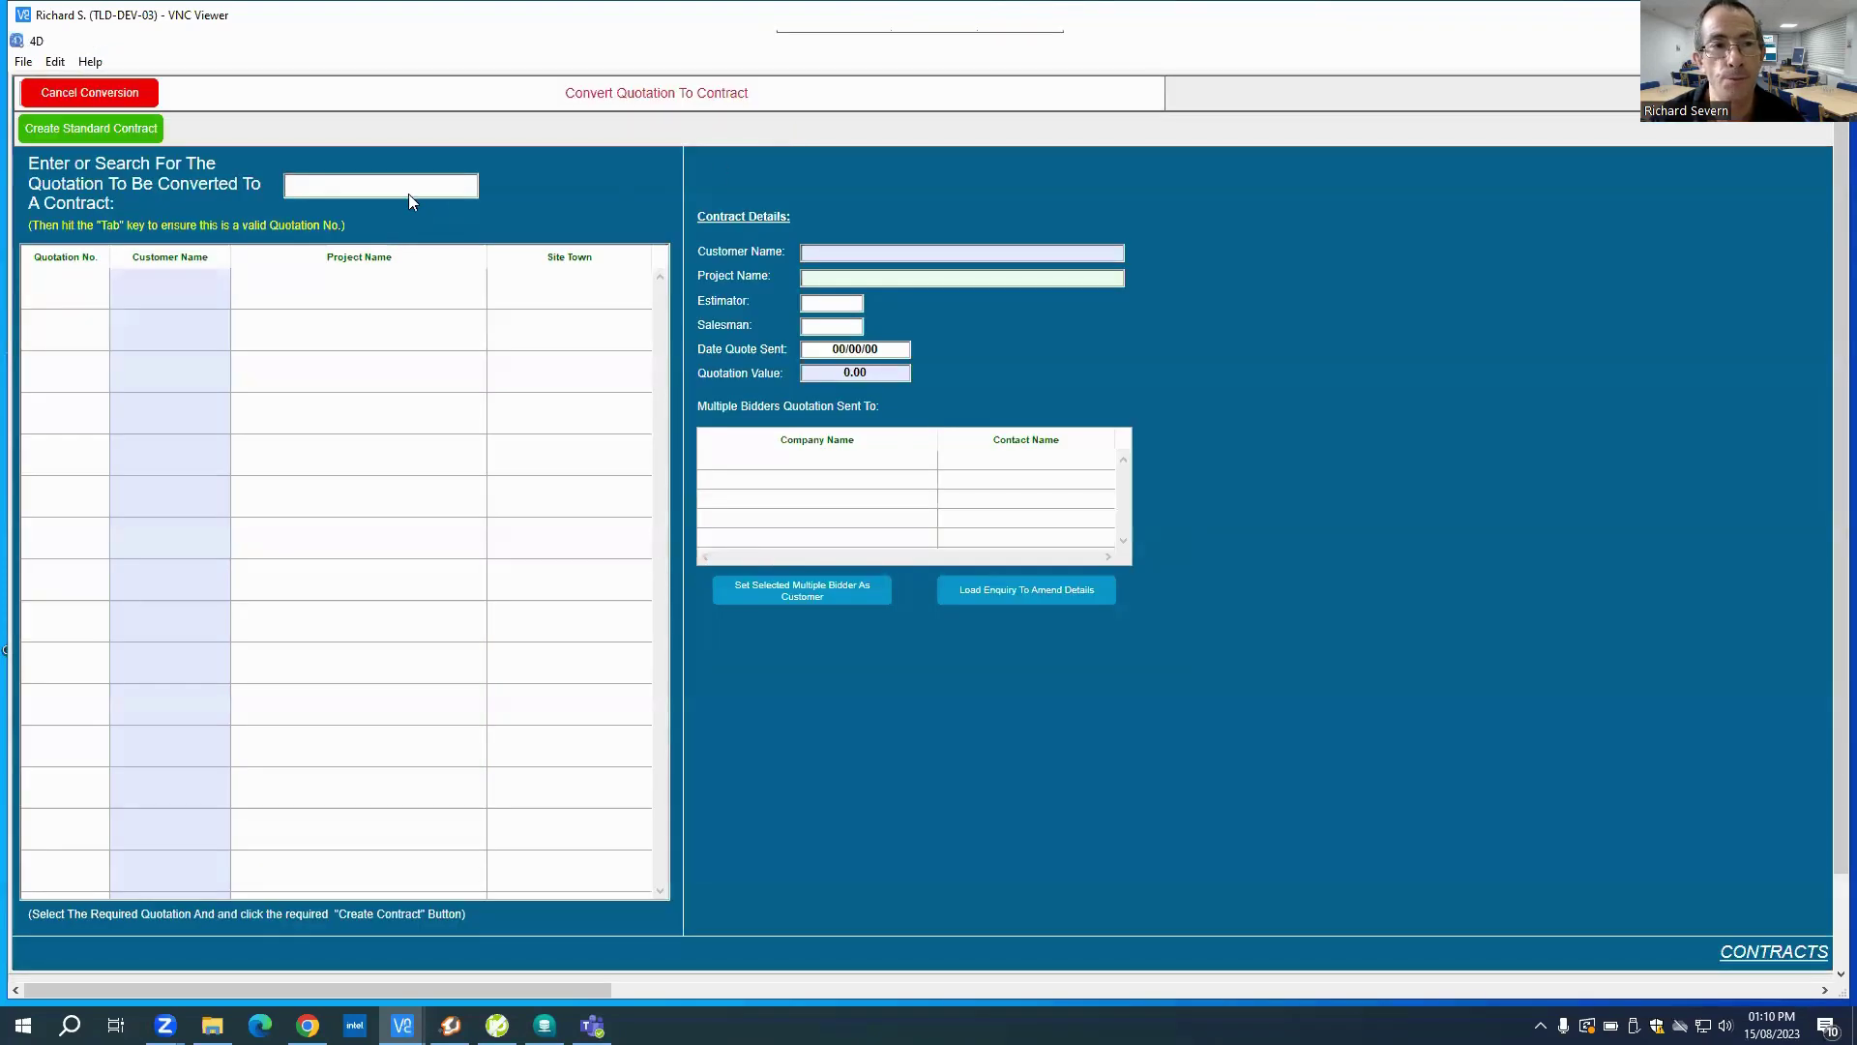
pyautogui.write('286')
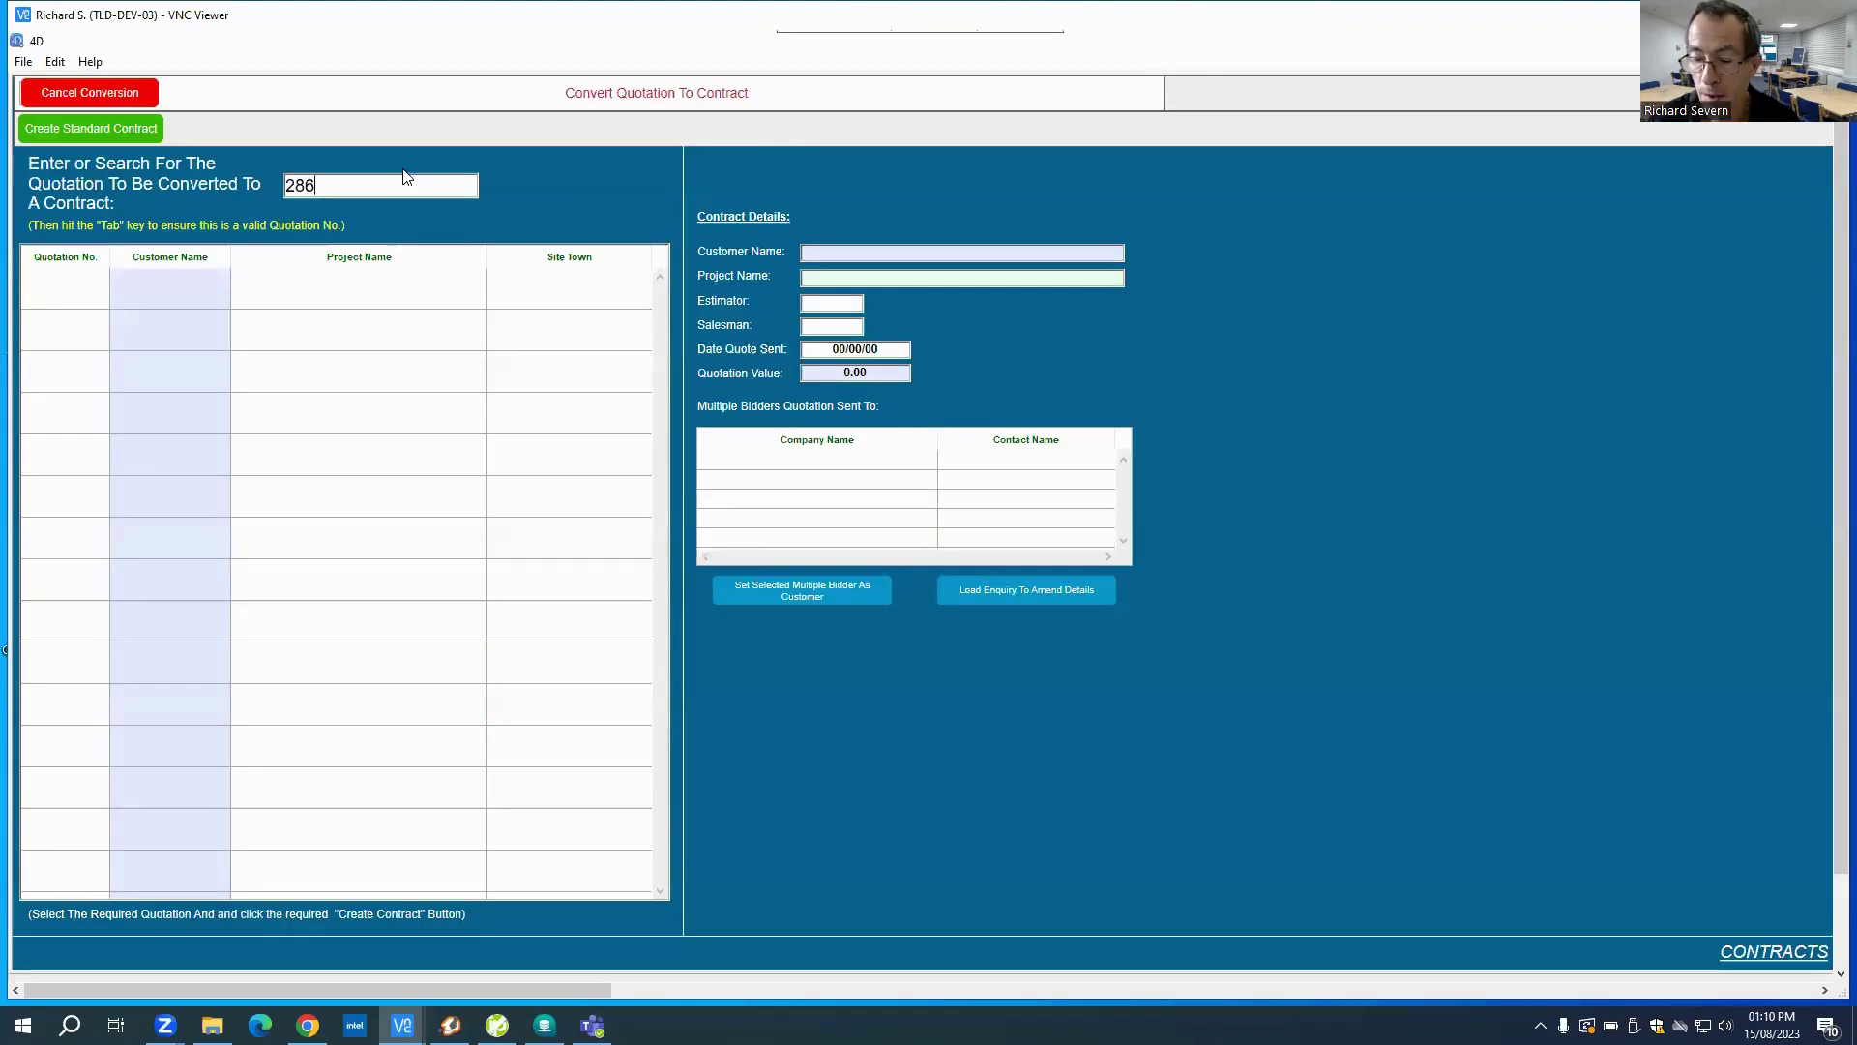
pyautogui.write('0-R1')
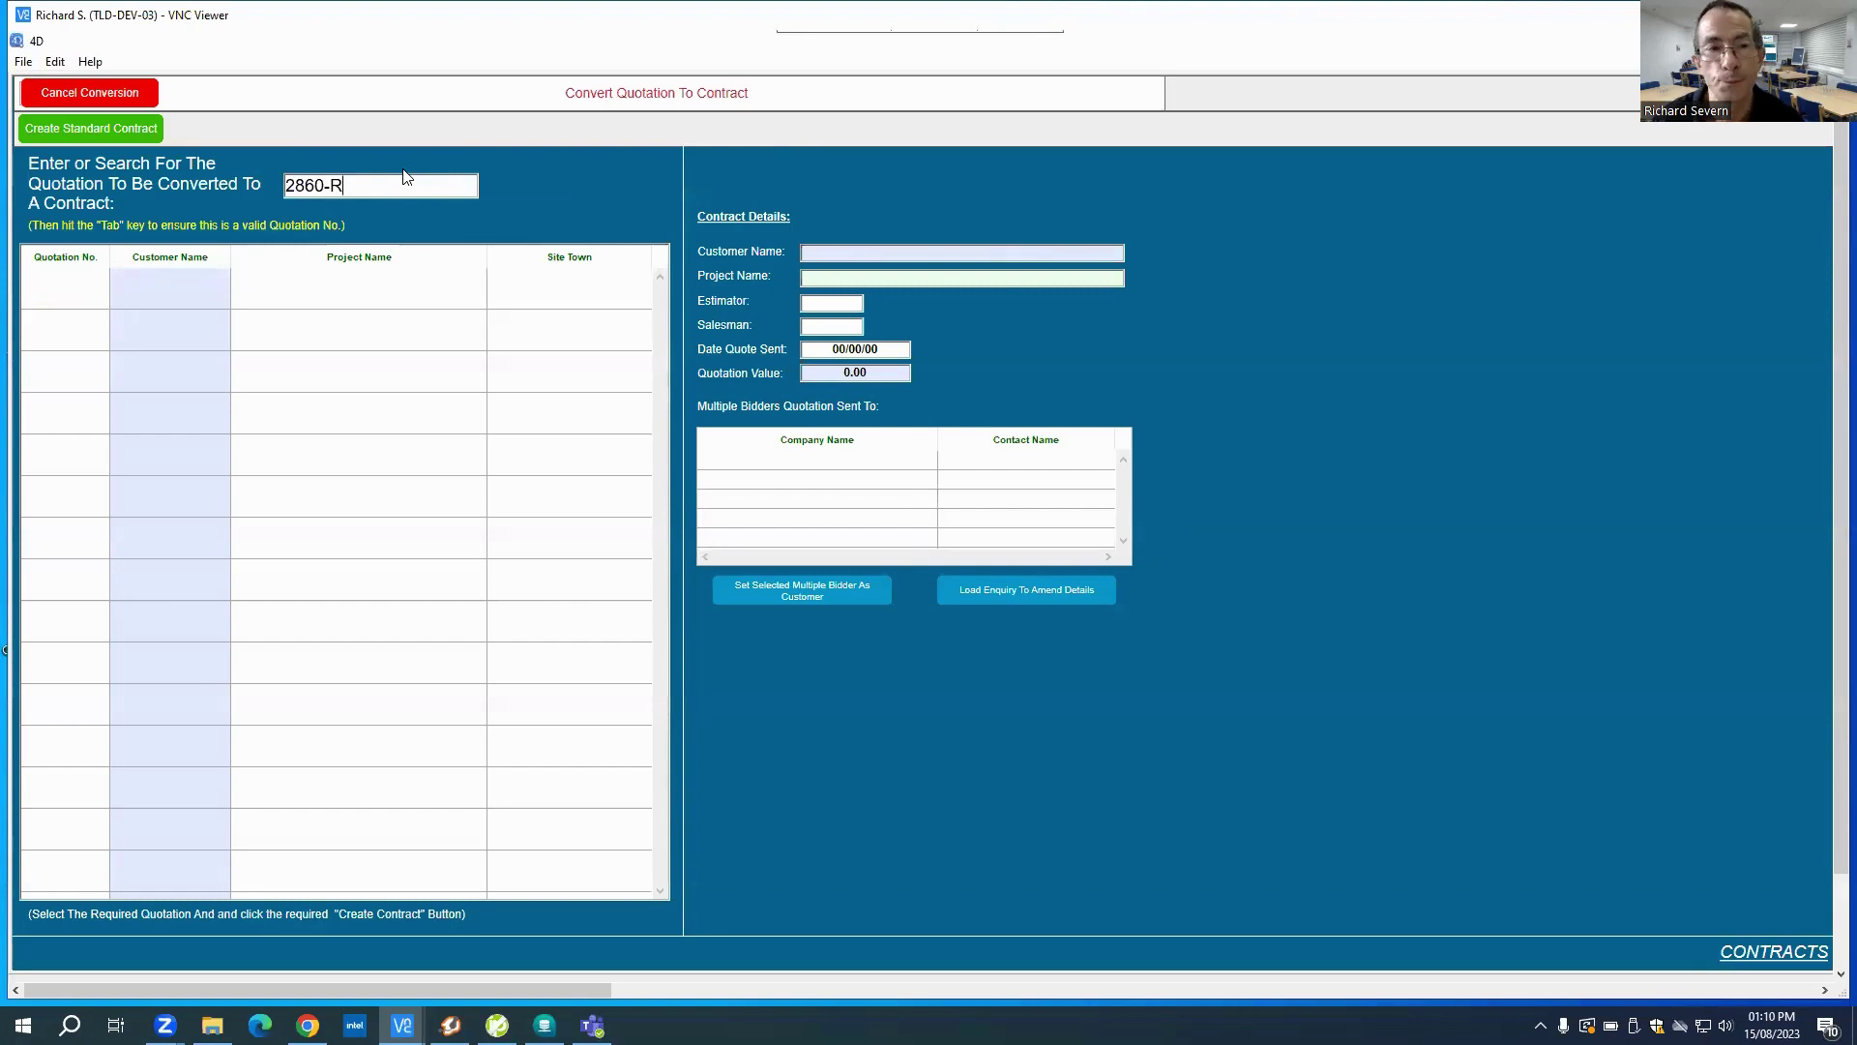
pyautogui.press('Tab')
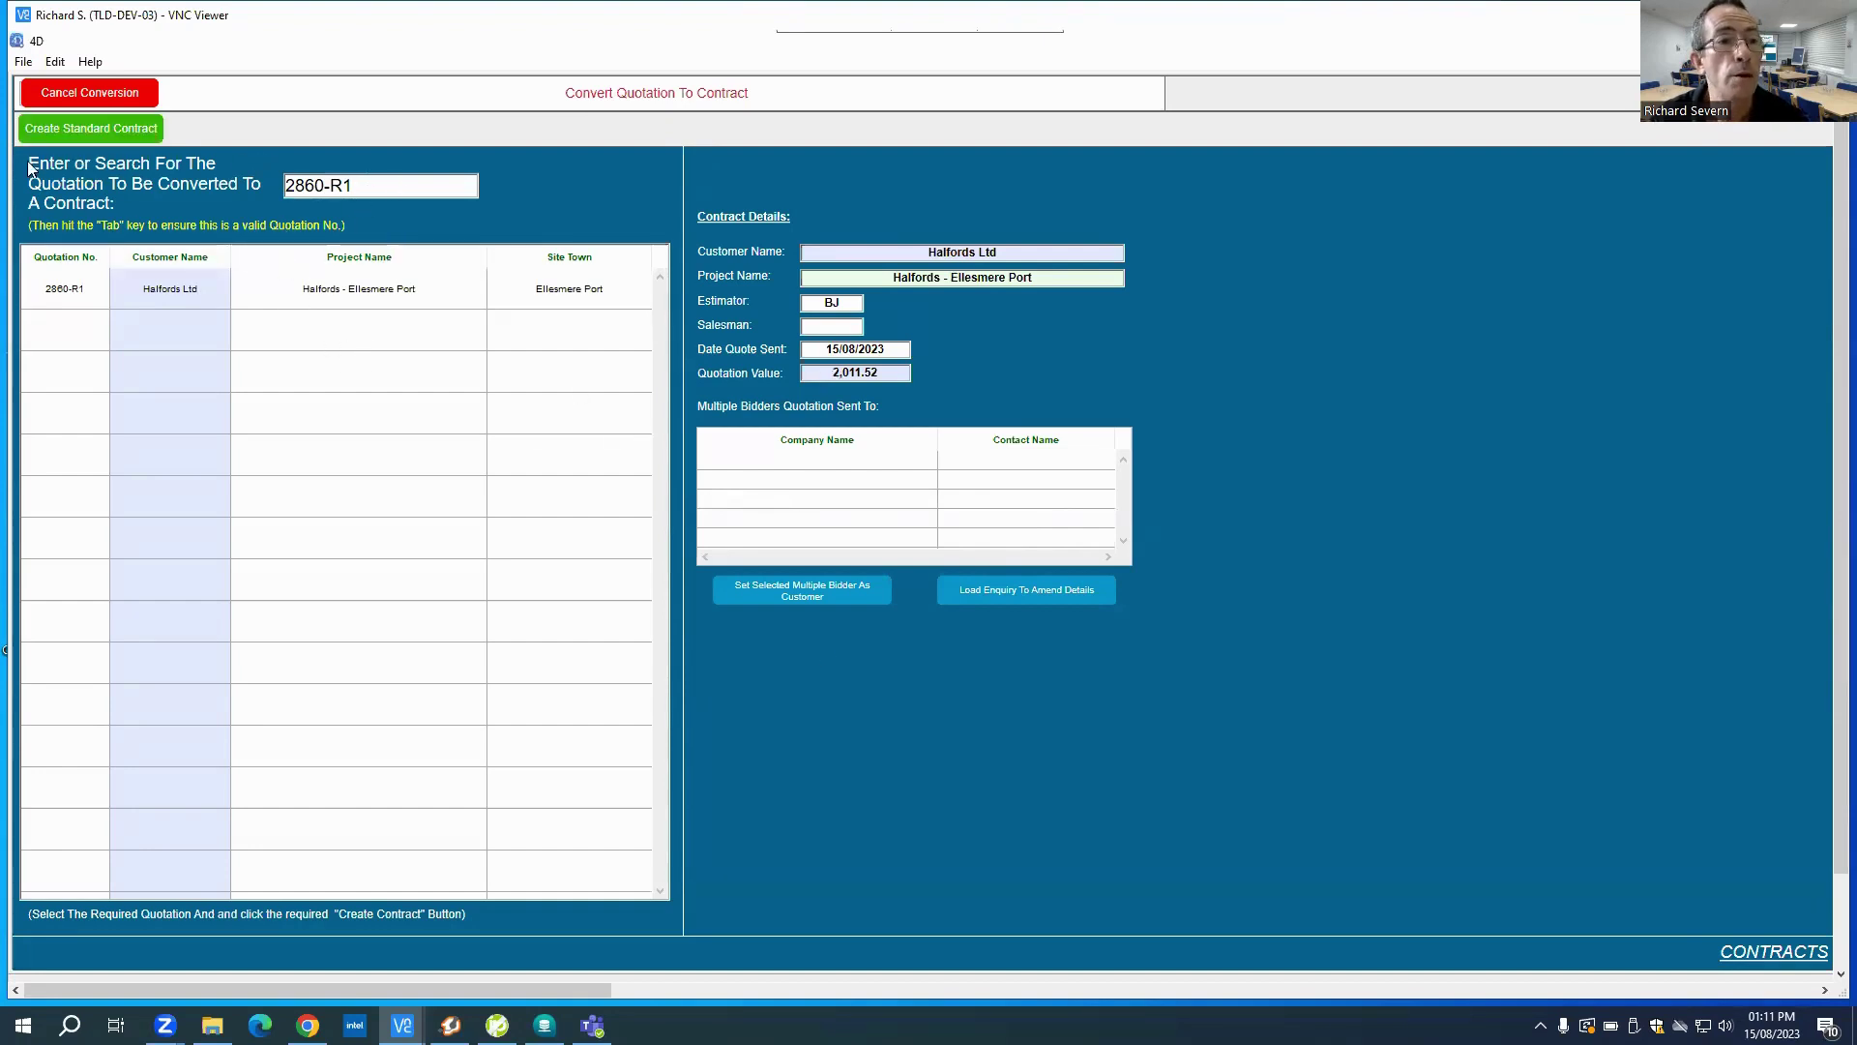
pyautogui.click(77, 123)
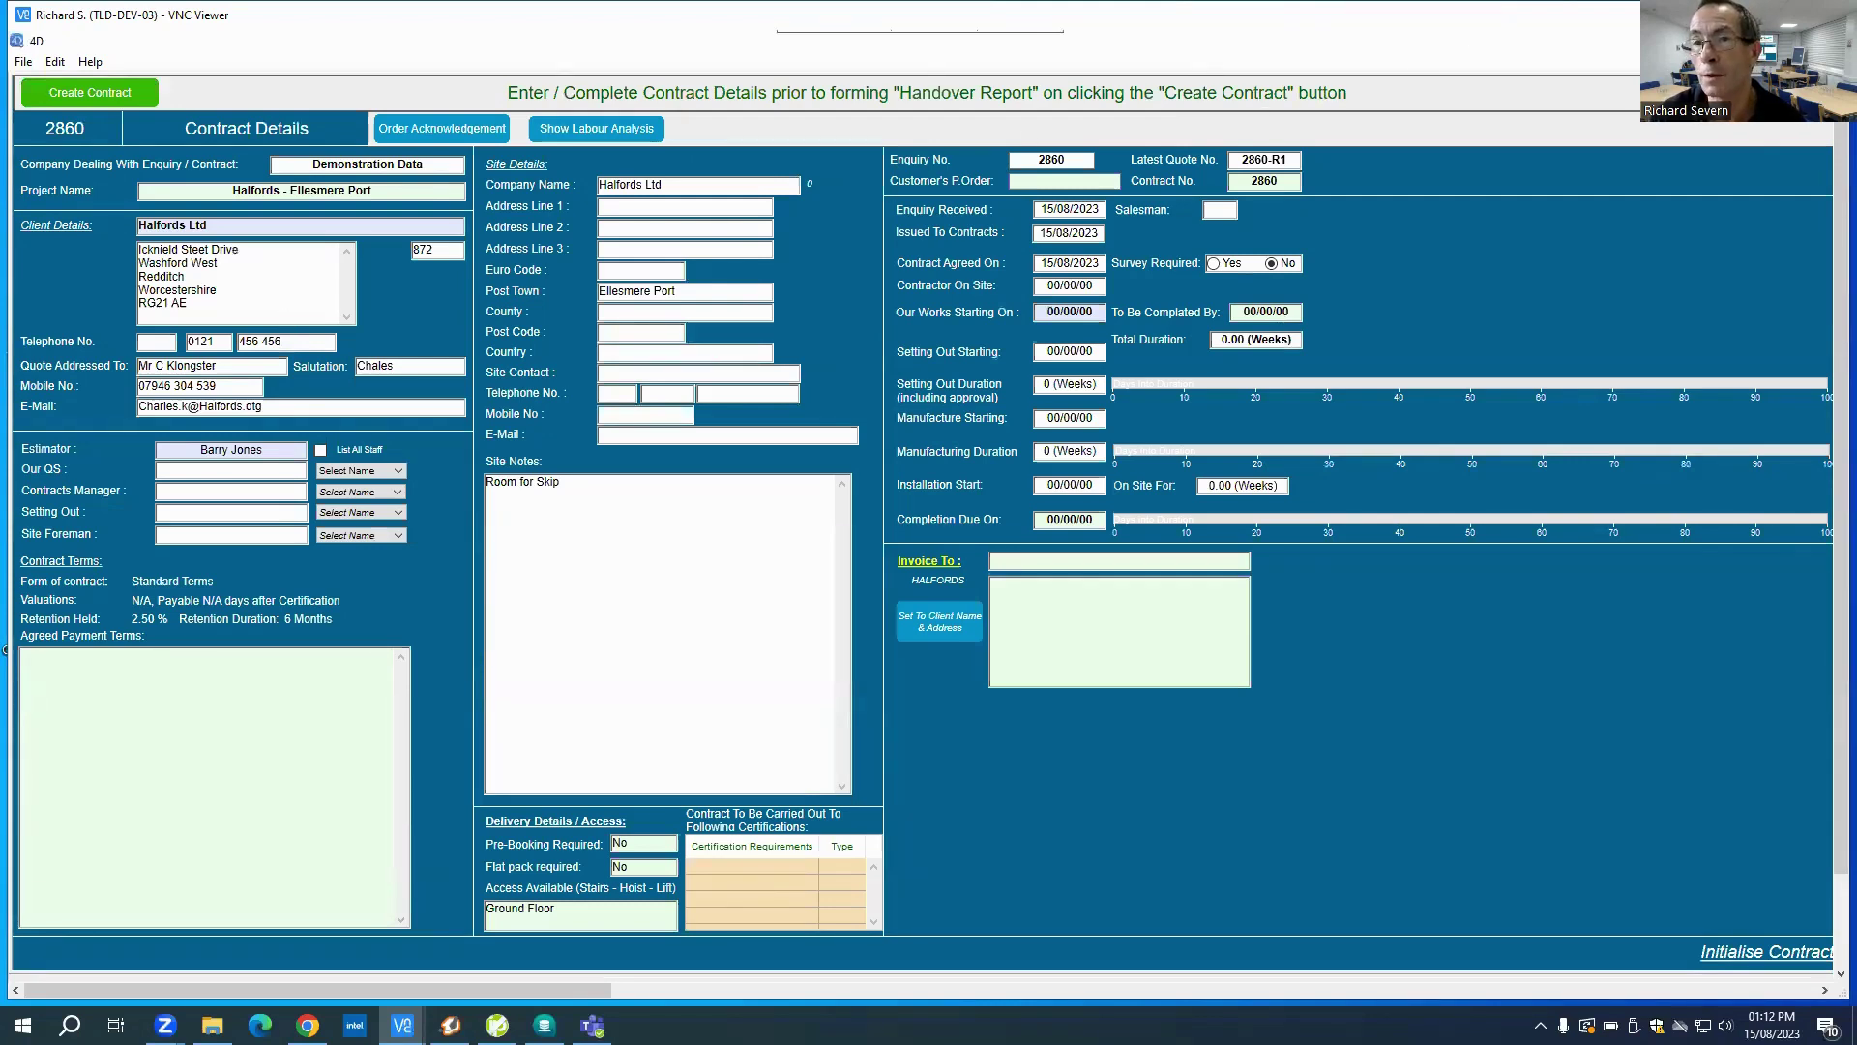
pyautogui.click(1755, 93)
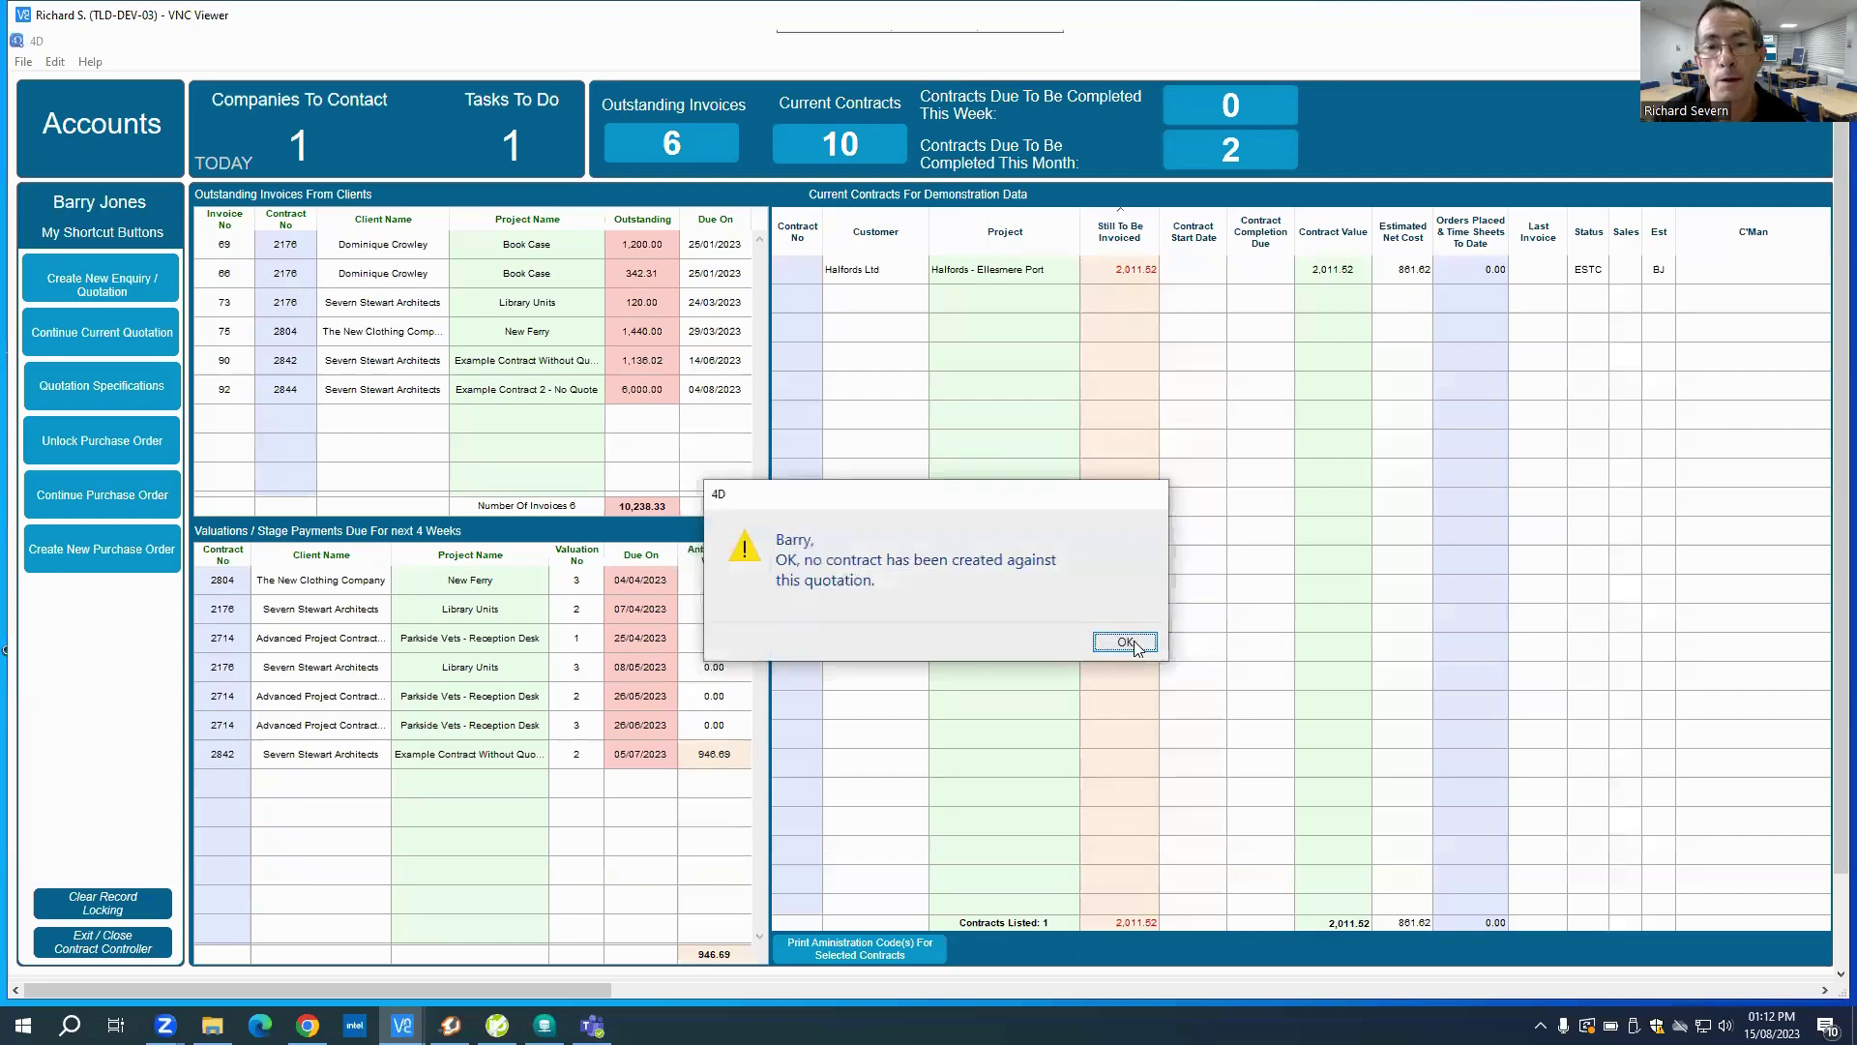
# Step: Dismiss the no-contract notice and reload quotation 2860-R1, correcting a mistyped quotation number
pyautogui.click(1132, 643)
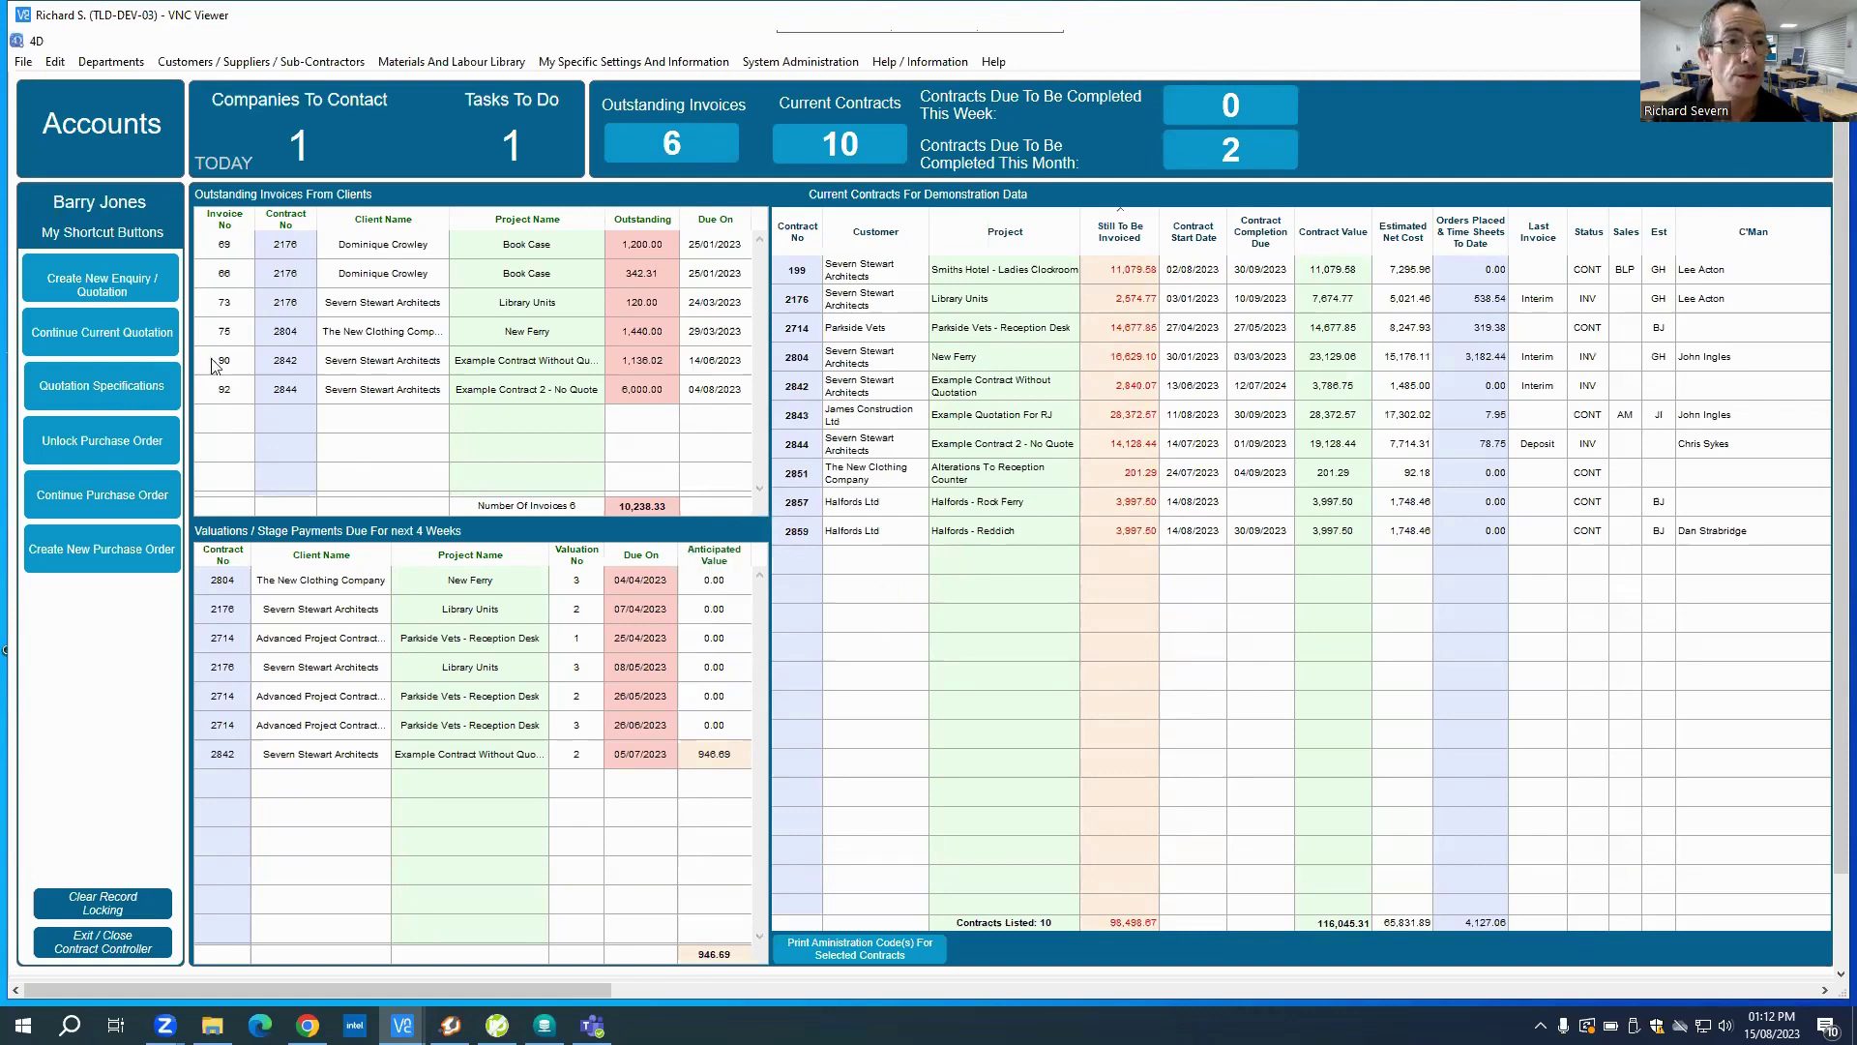
pyautogui.click(117, 61)
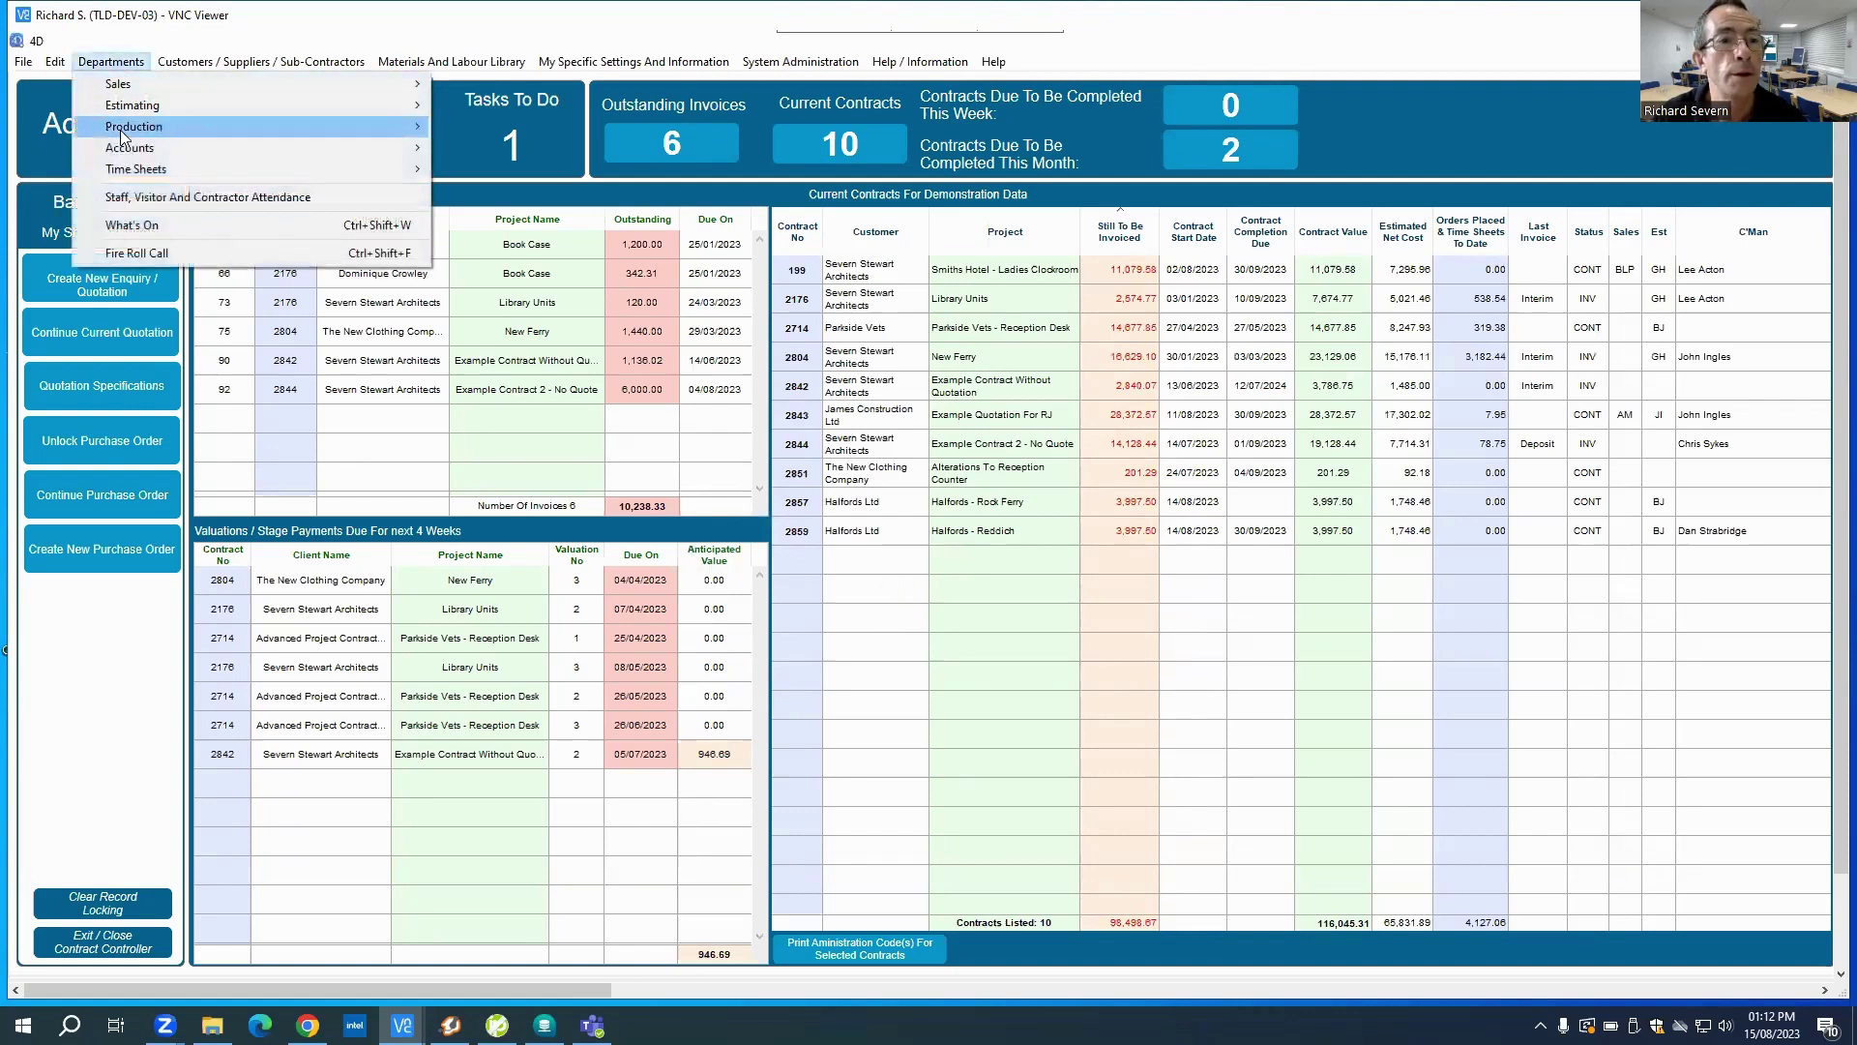
pyautogui.moveTo(126, 131)
pyautogui.moveTo(472, 131)
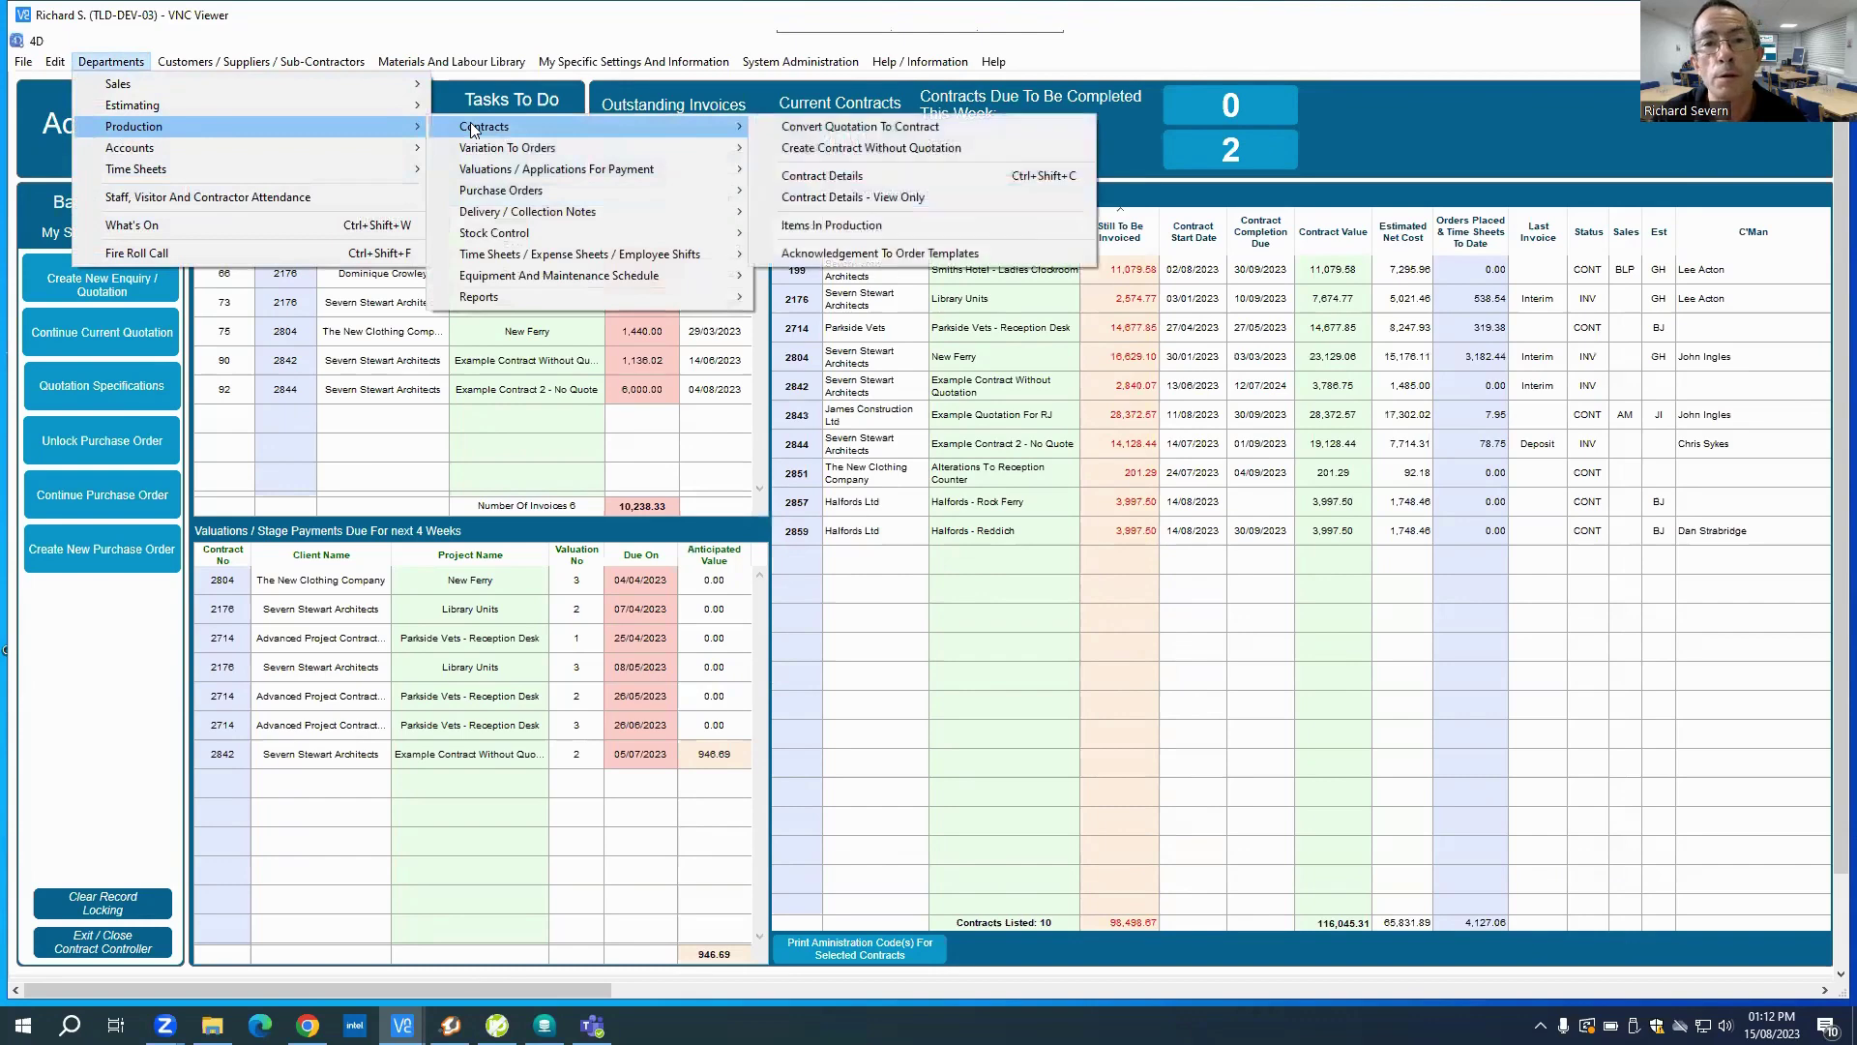
pyautogui.click(817, 129)
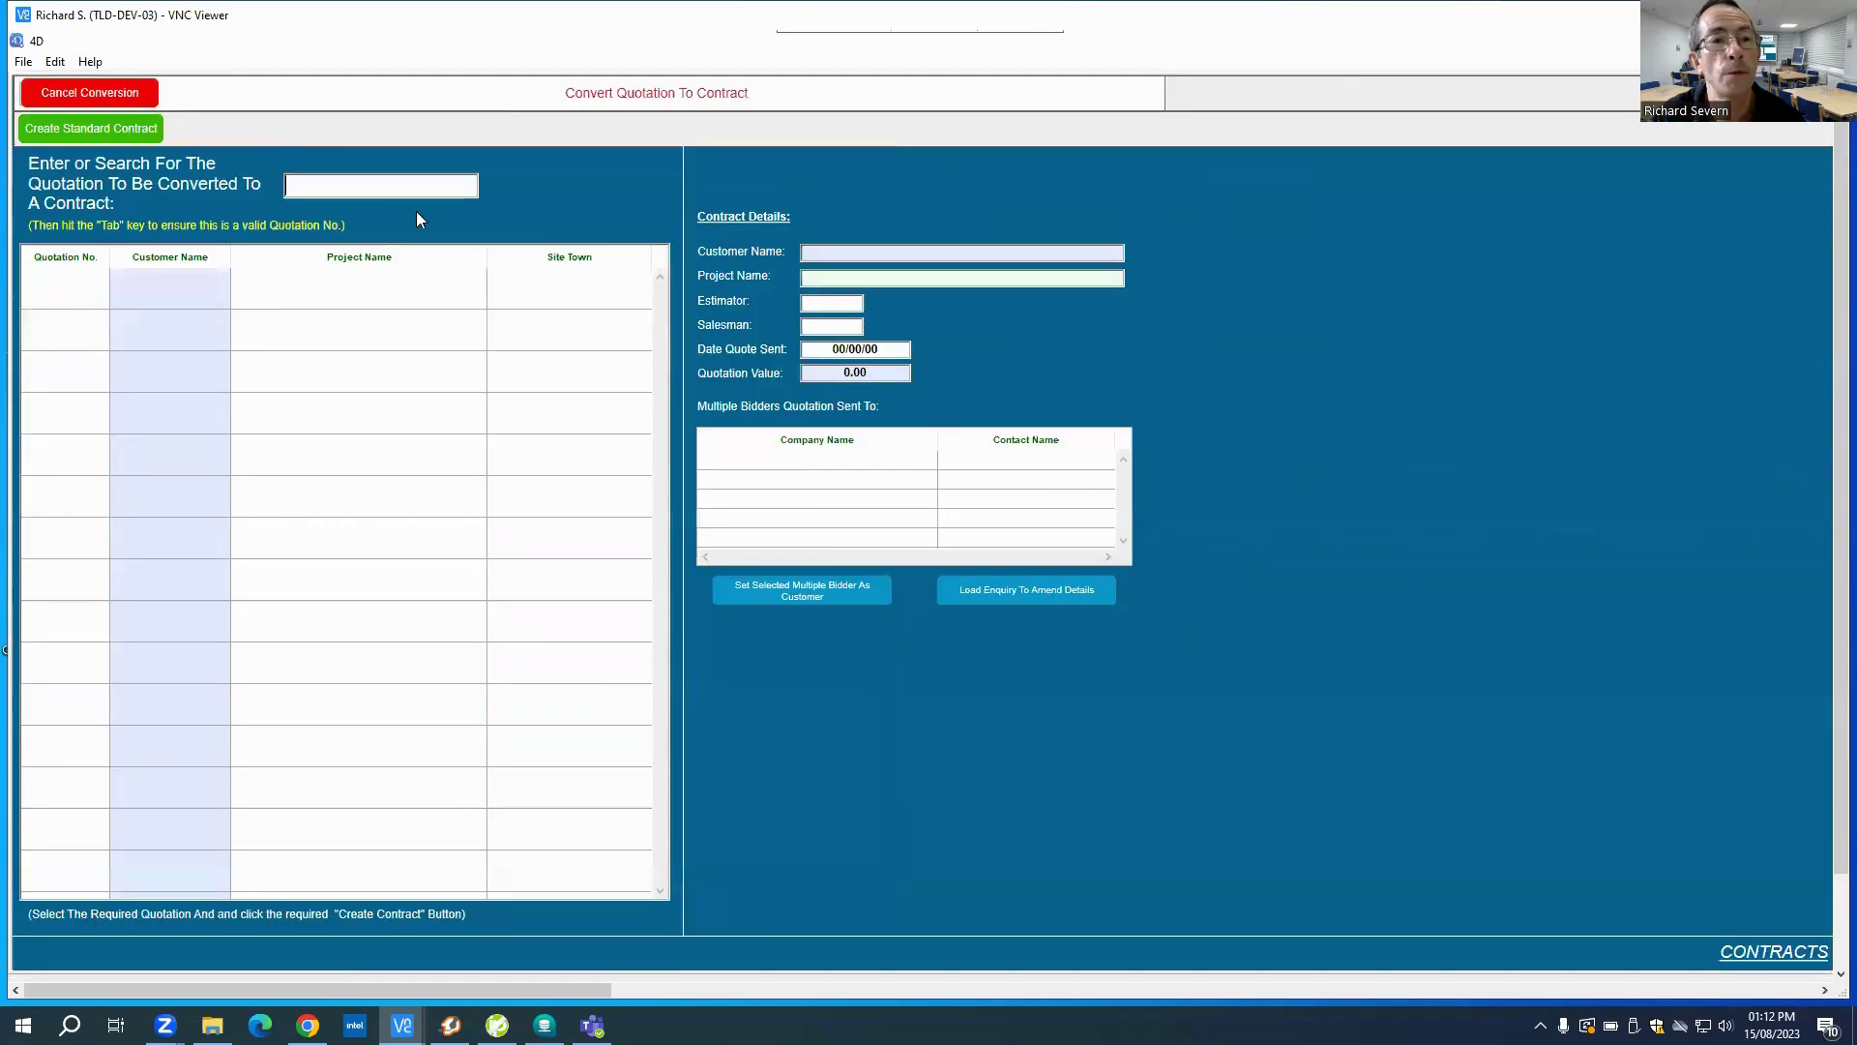
pyautogui.write('2896')
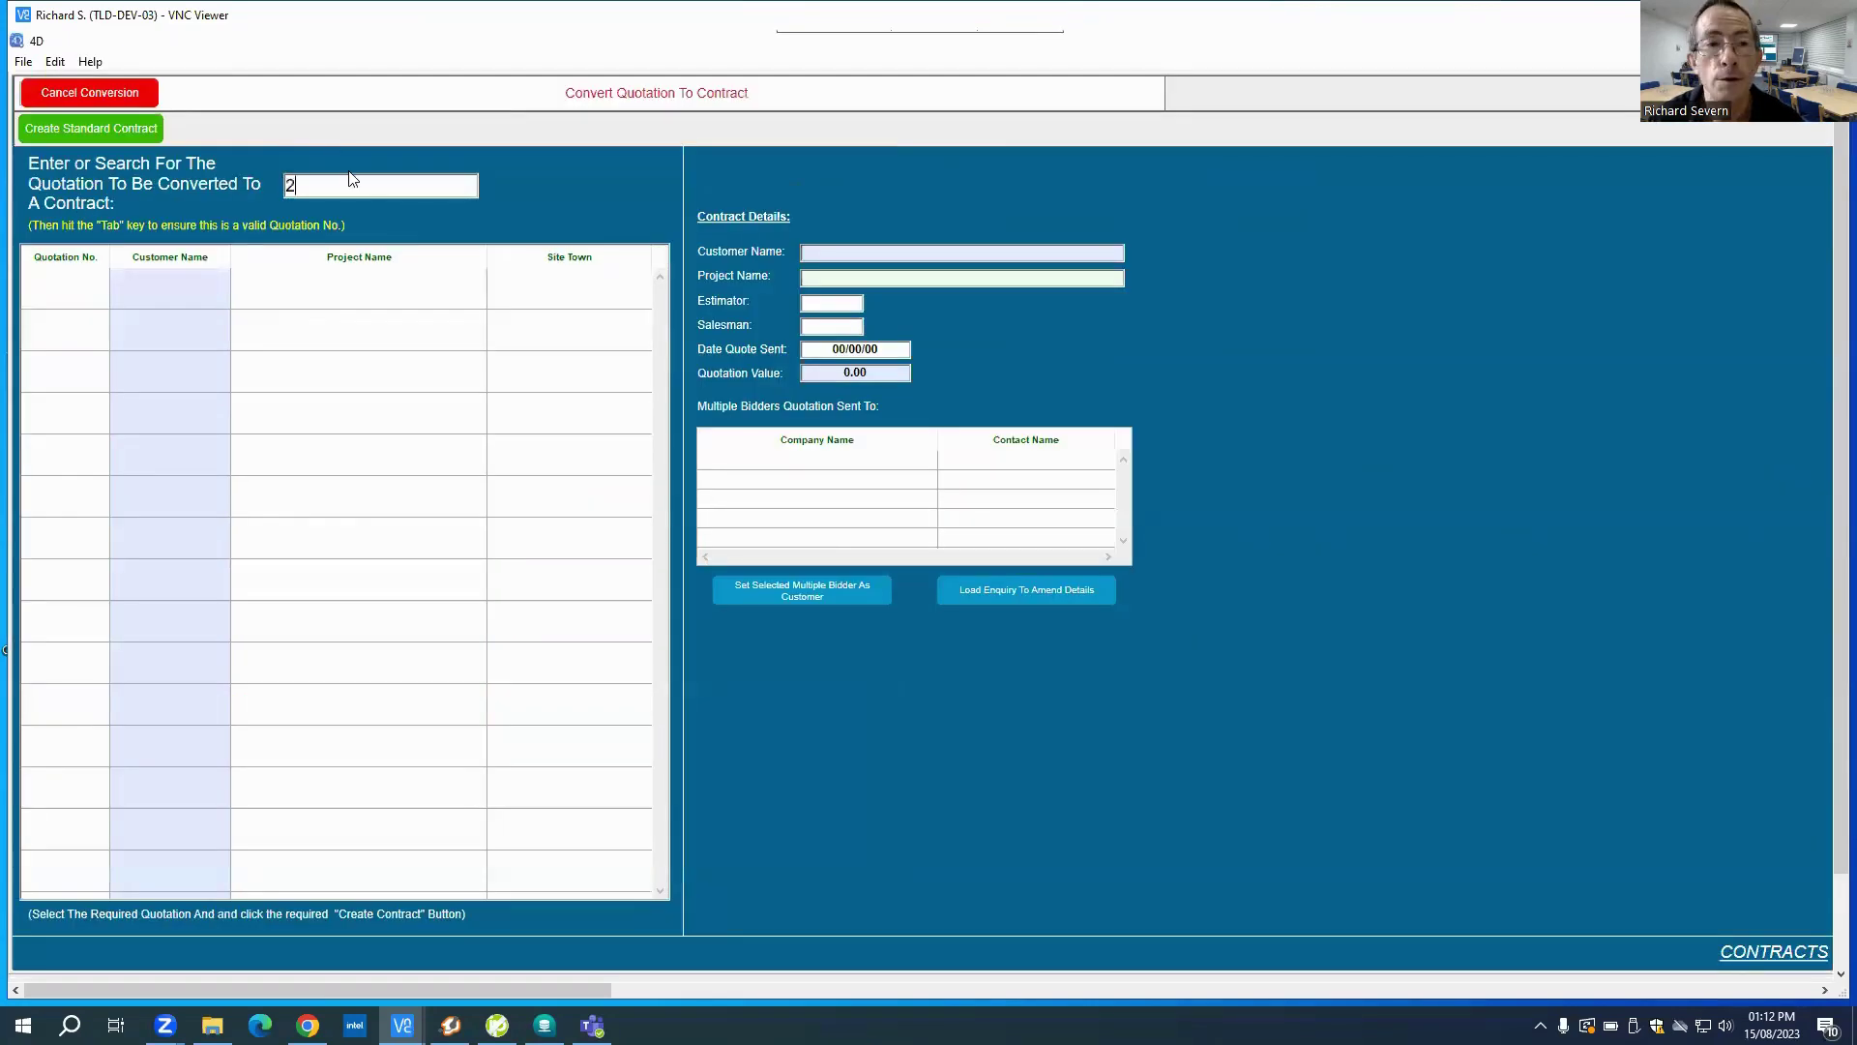
pyautogui.press('BackSpace')
pyautogui.press('BackSpace')
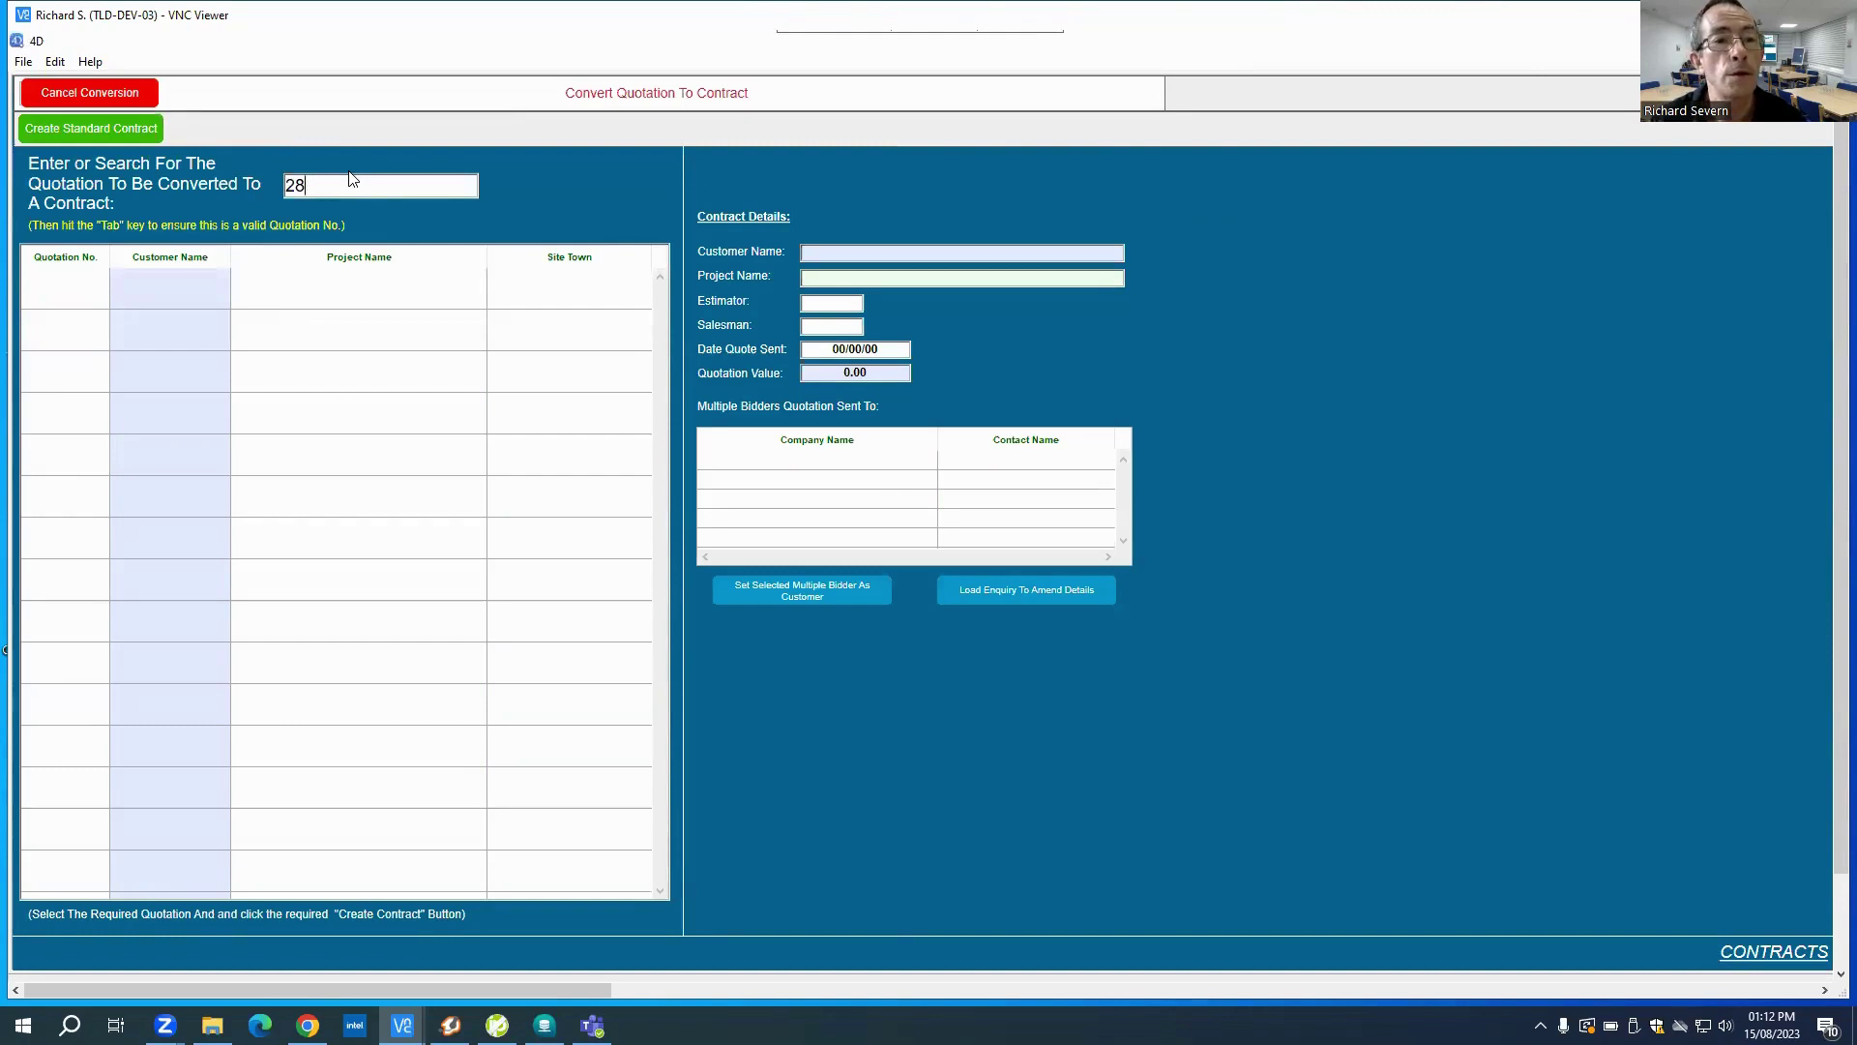
pyautogui.write('60-R1')
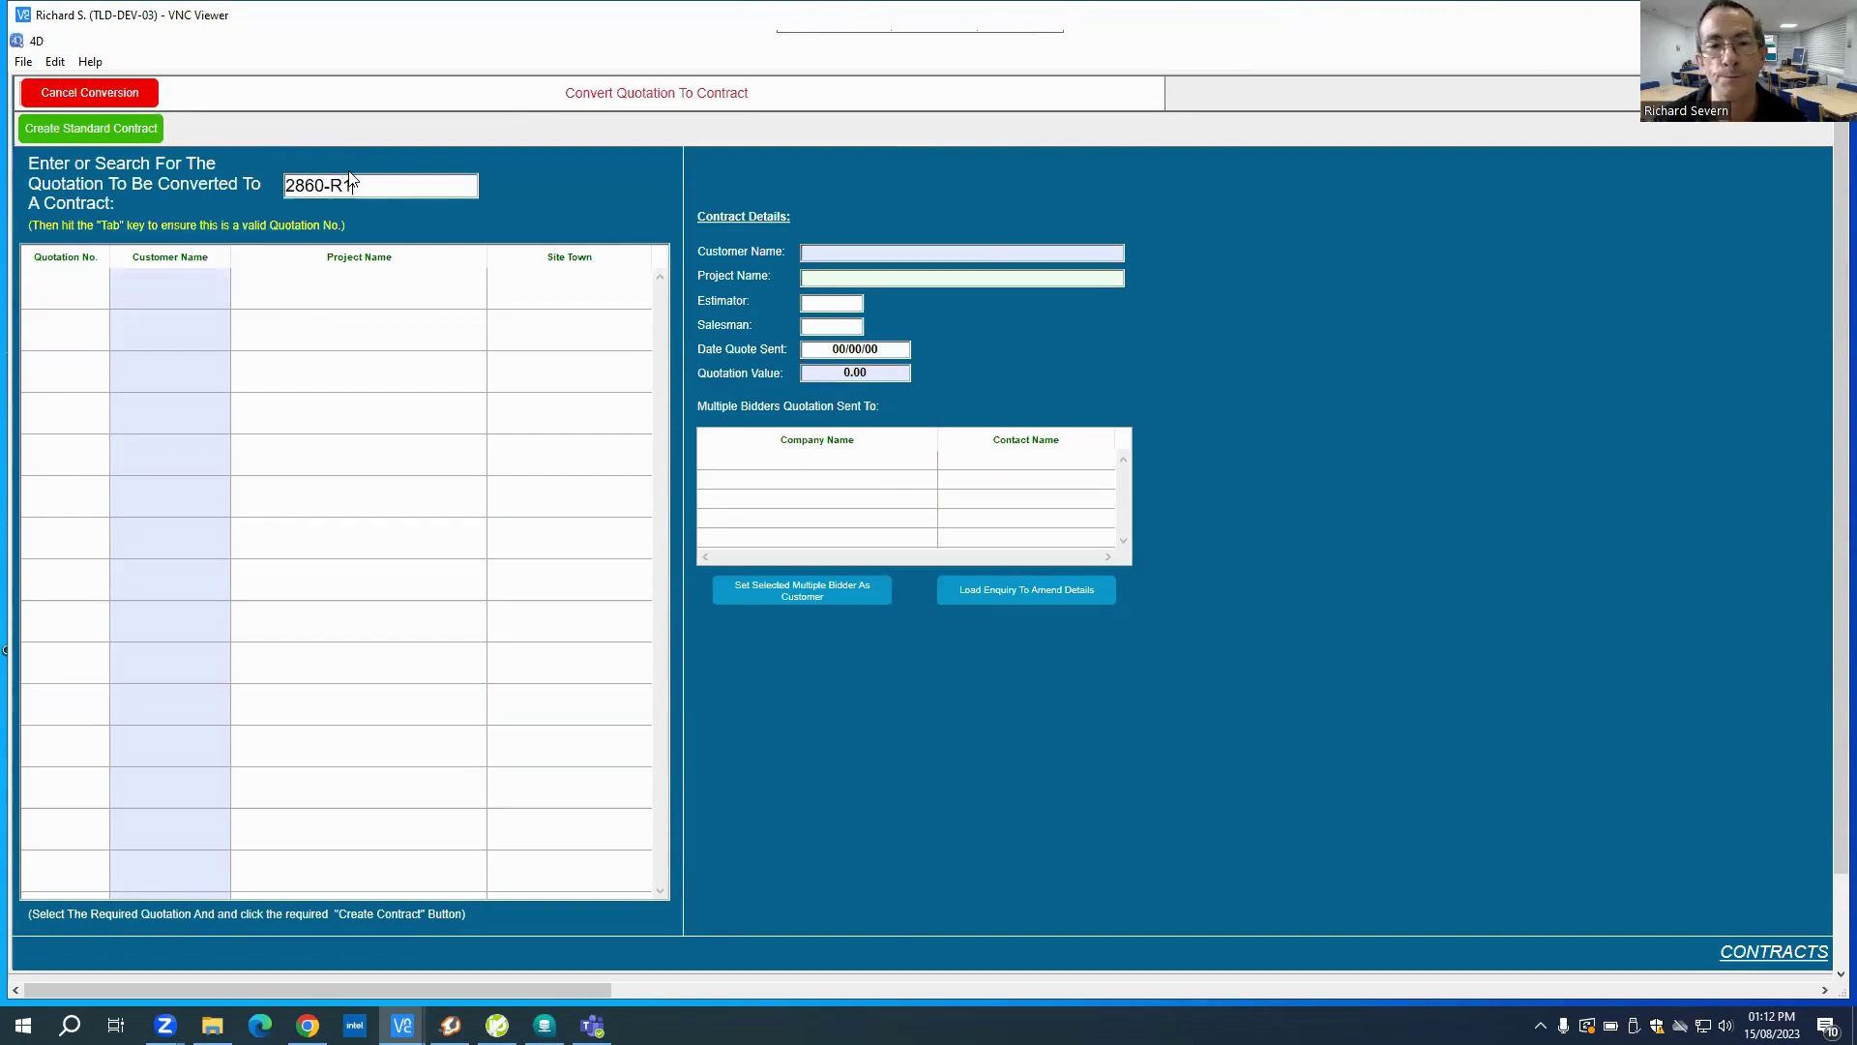
pyautogui.press('Tab')
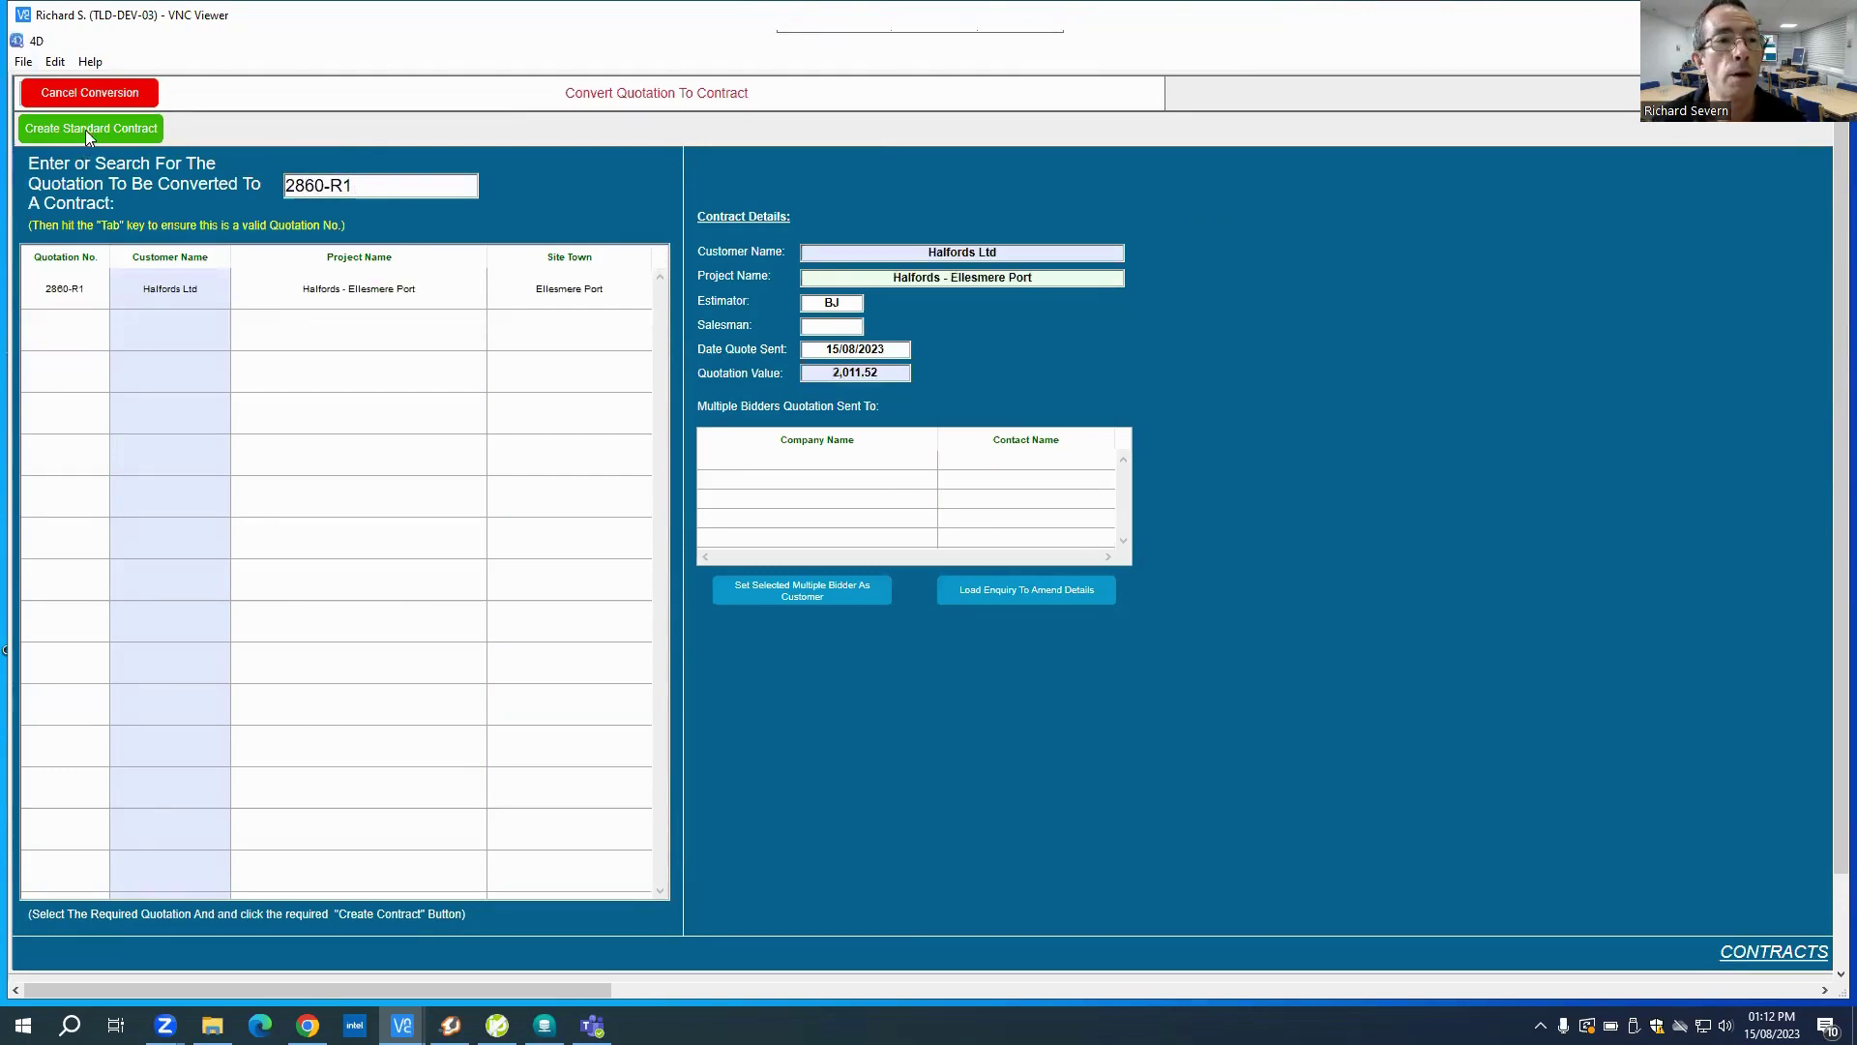
# Step: Create the standard contract and enter 'Unit 16' as the site's first address line
pyautogui.click(85, 129)
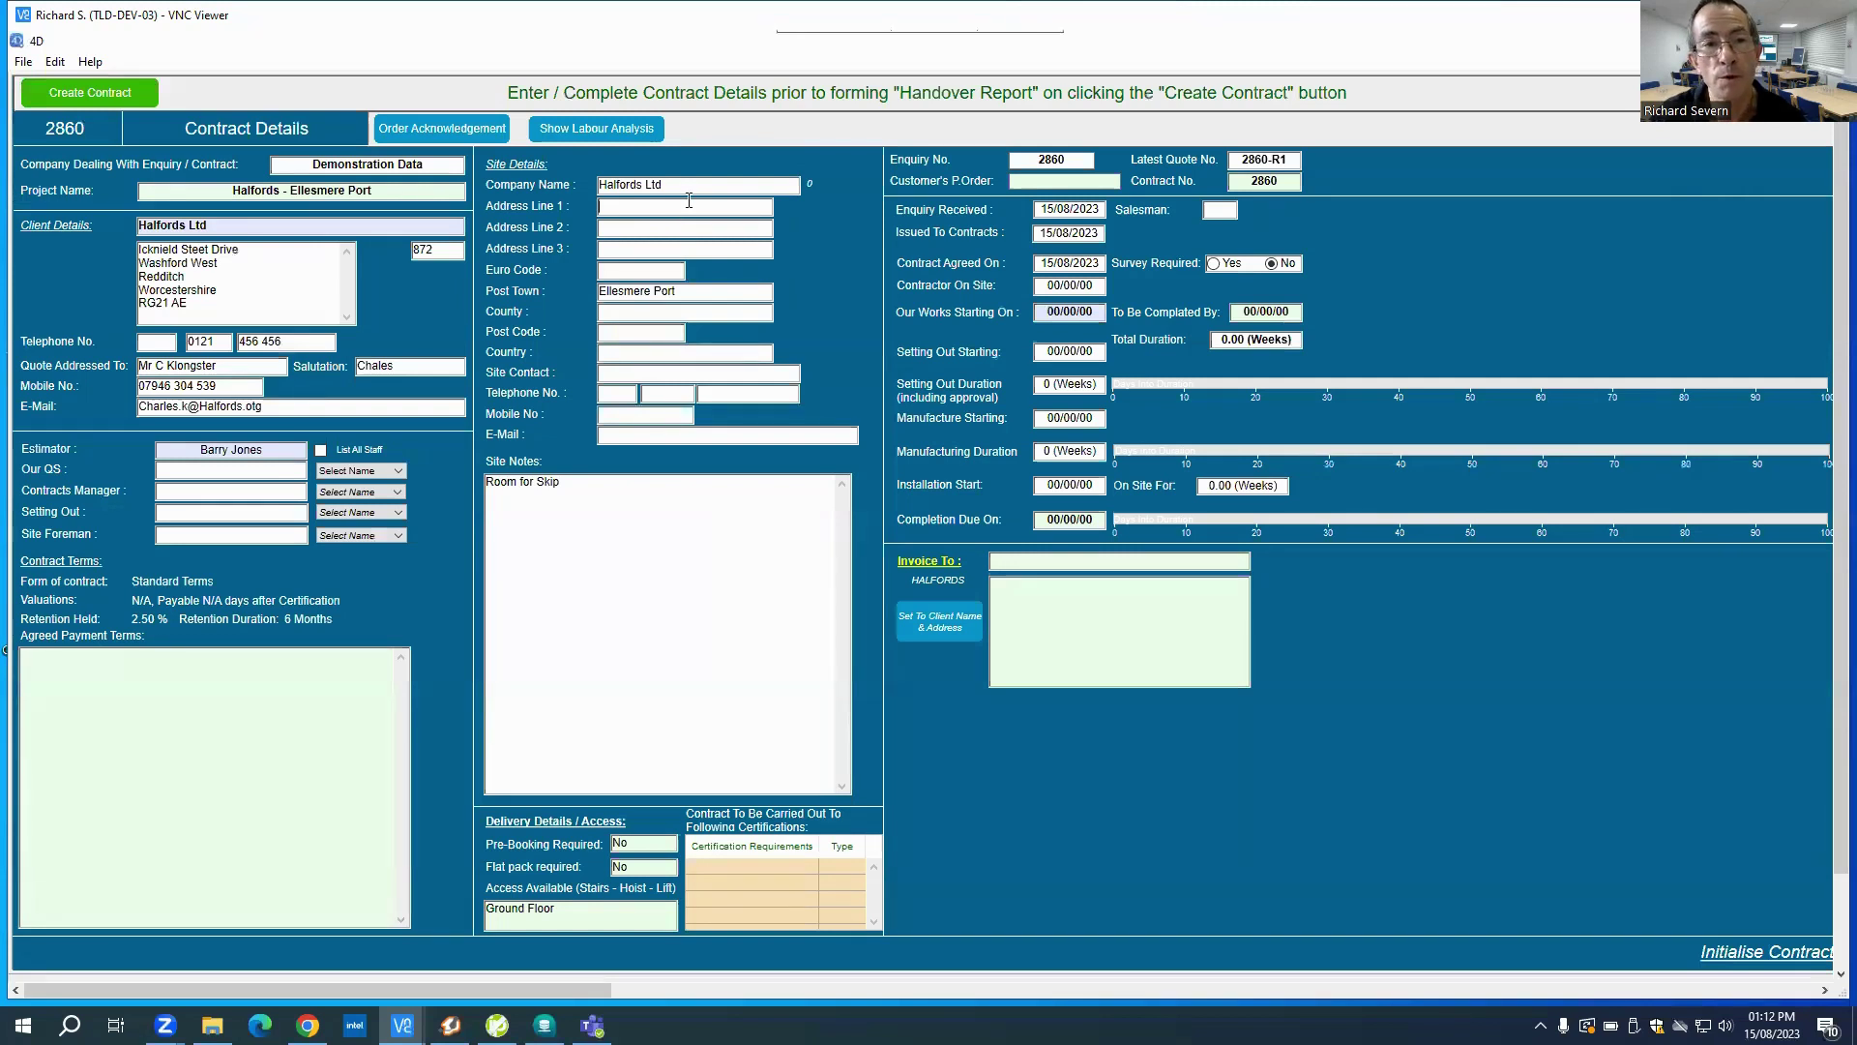
pyautogui.write('Un')
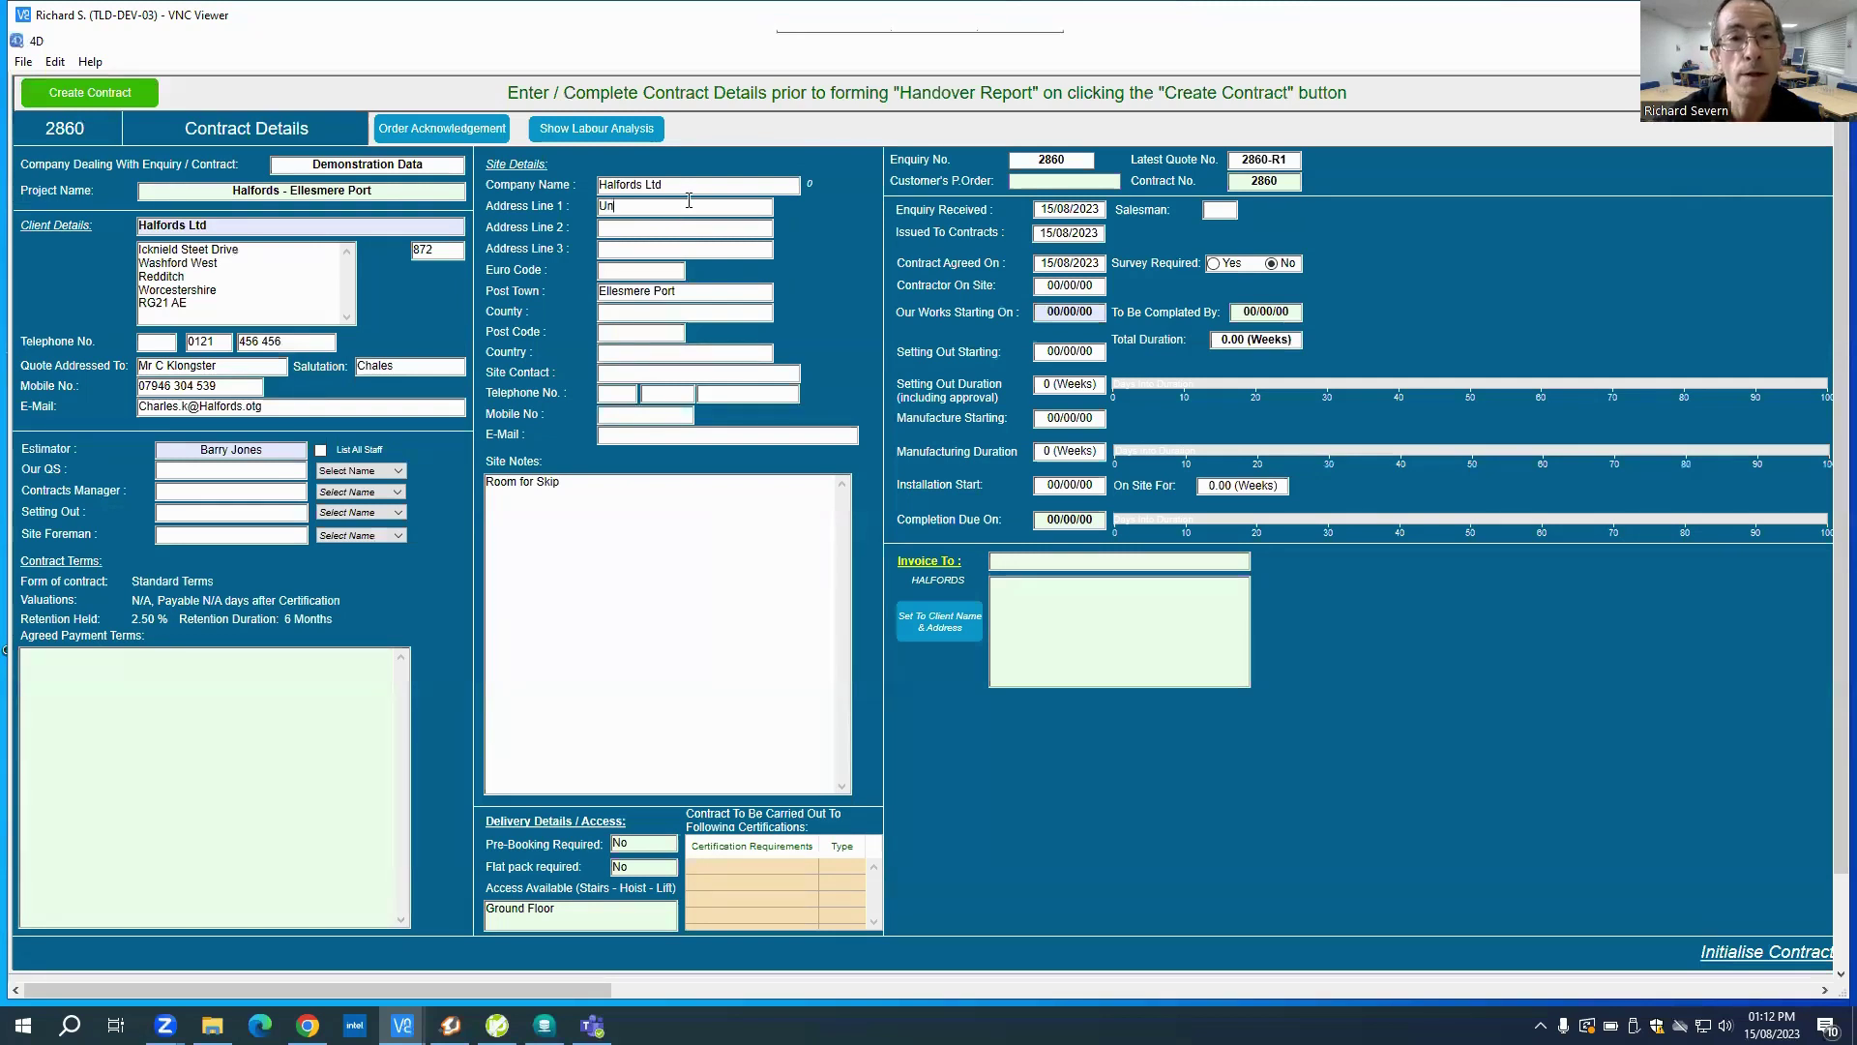
pyautogui.write('it')
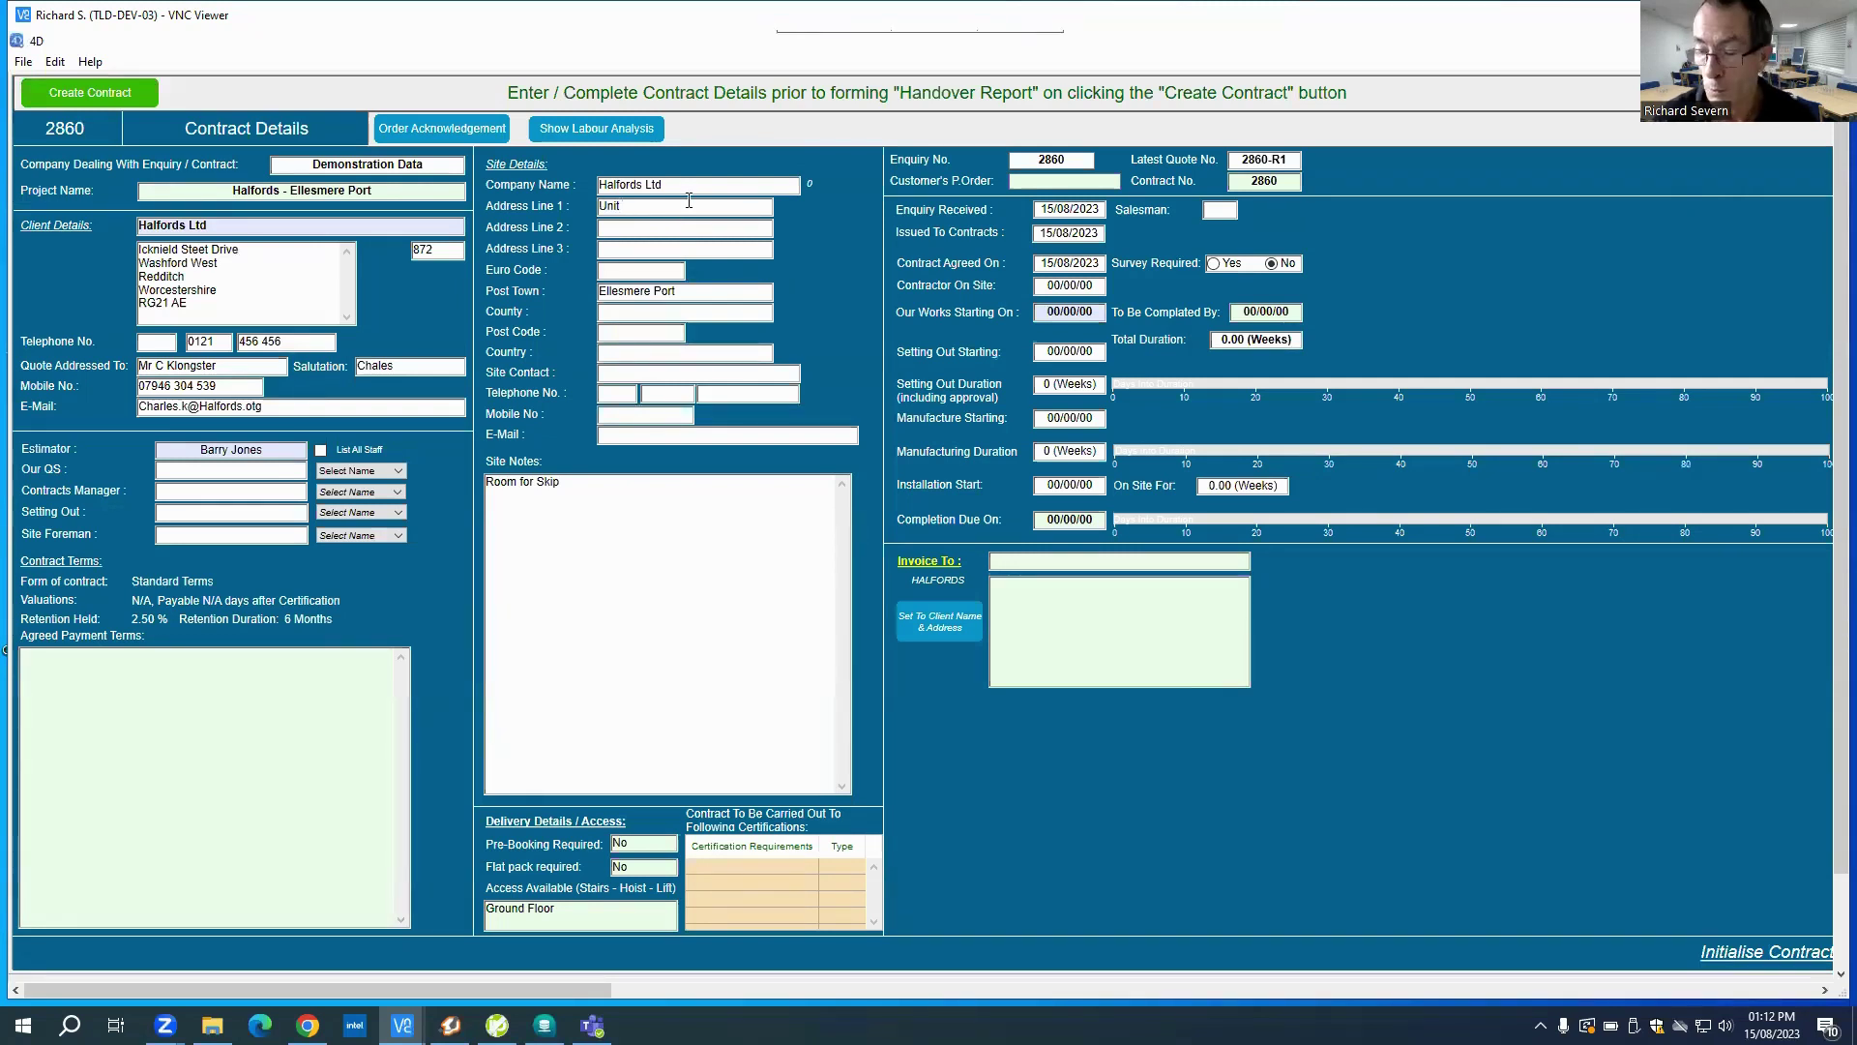
pyautogui.write(' 16')
pyautogui.press('Tab')
pyautogui.press('Tab')
pyautogui.press('Tab')
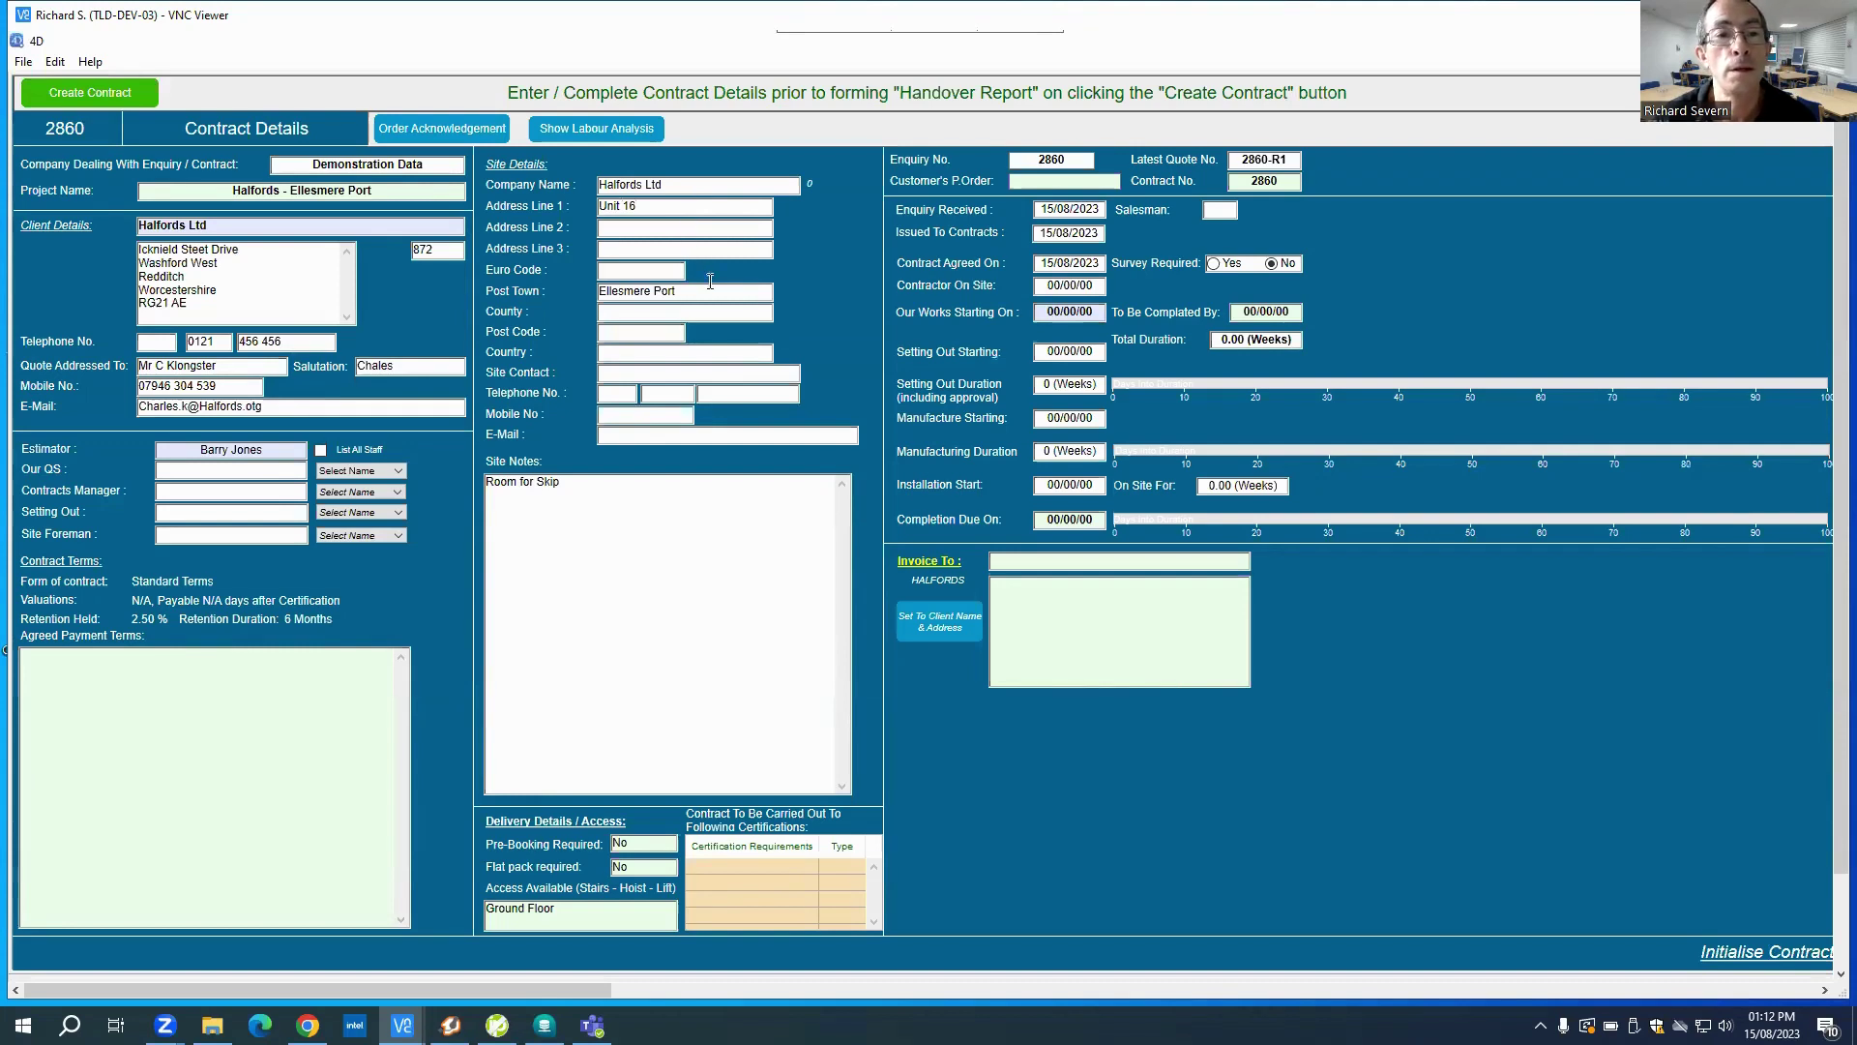
# Step: Enter site post code EP0, the site contact's name and their mobile number
pyautogui.click(627, 333)
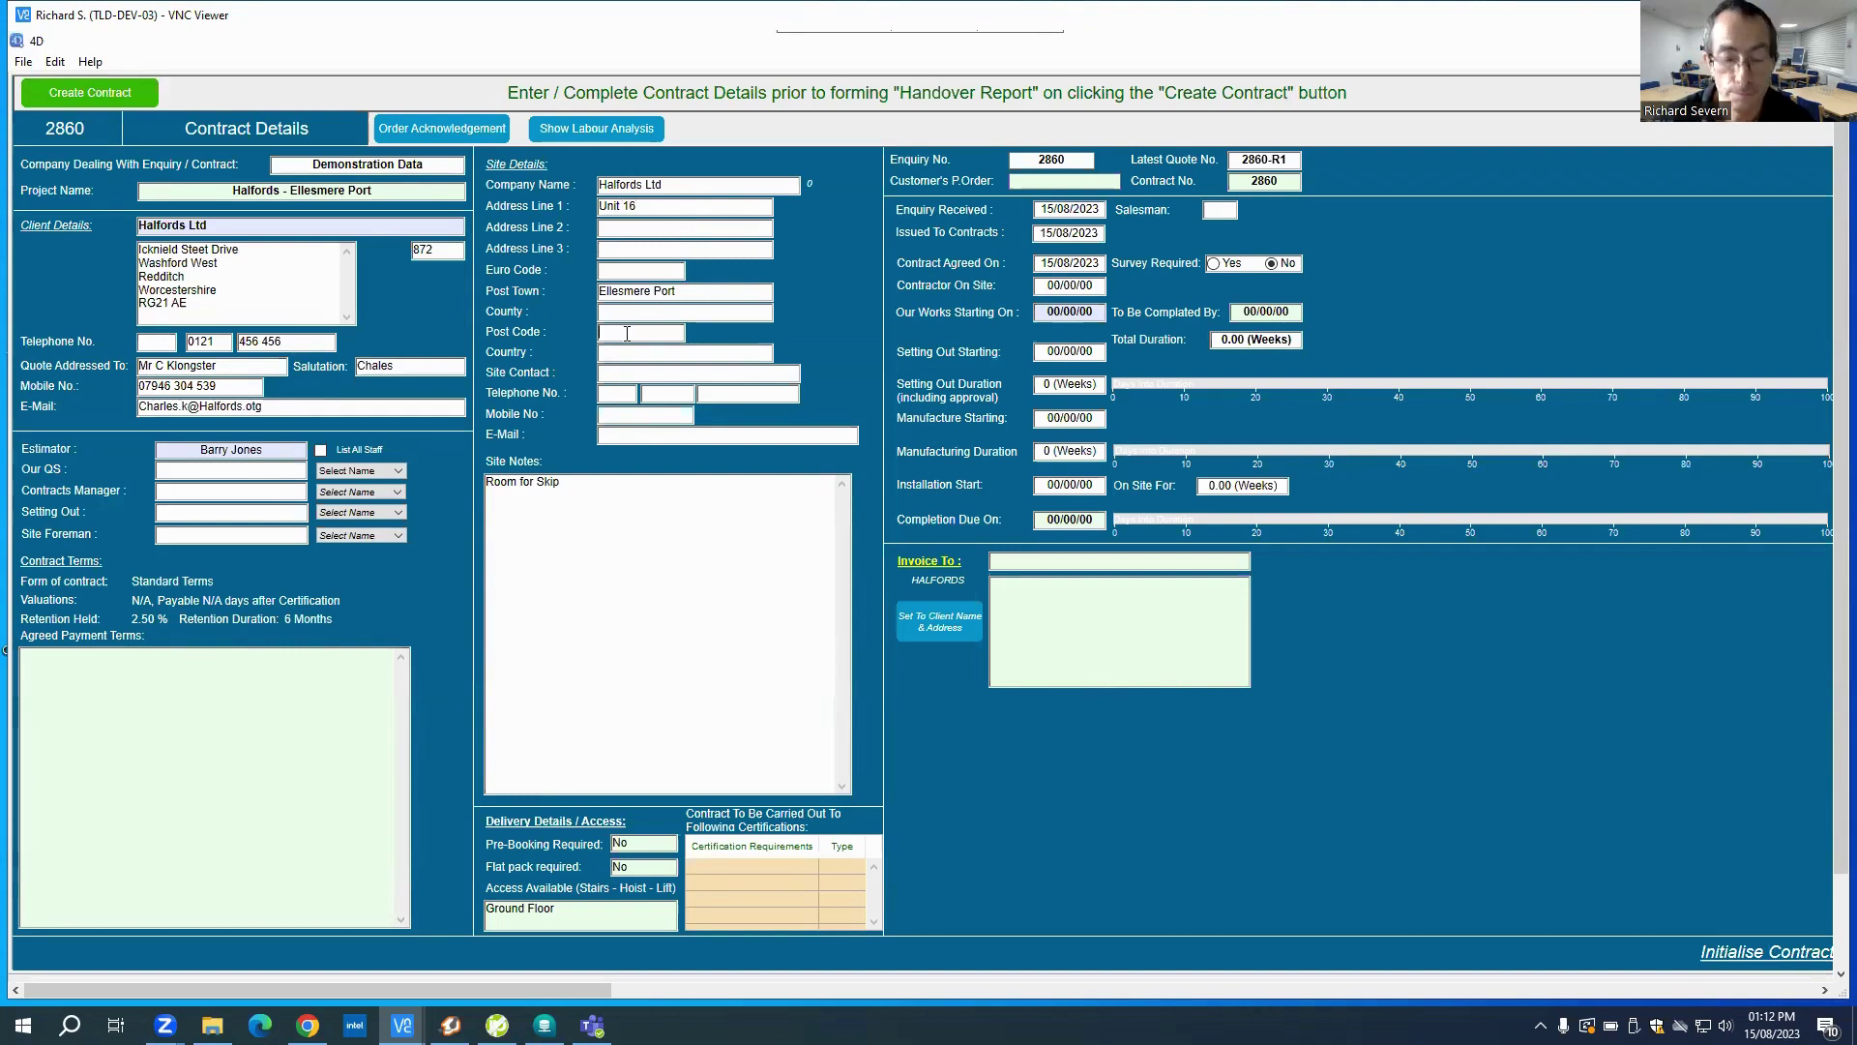
pyautogui.write('EP001')
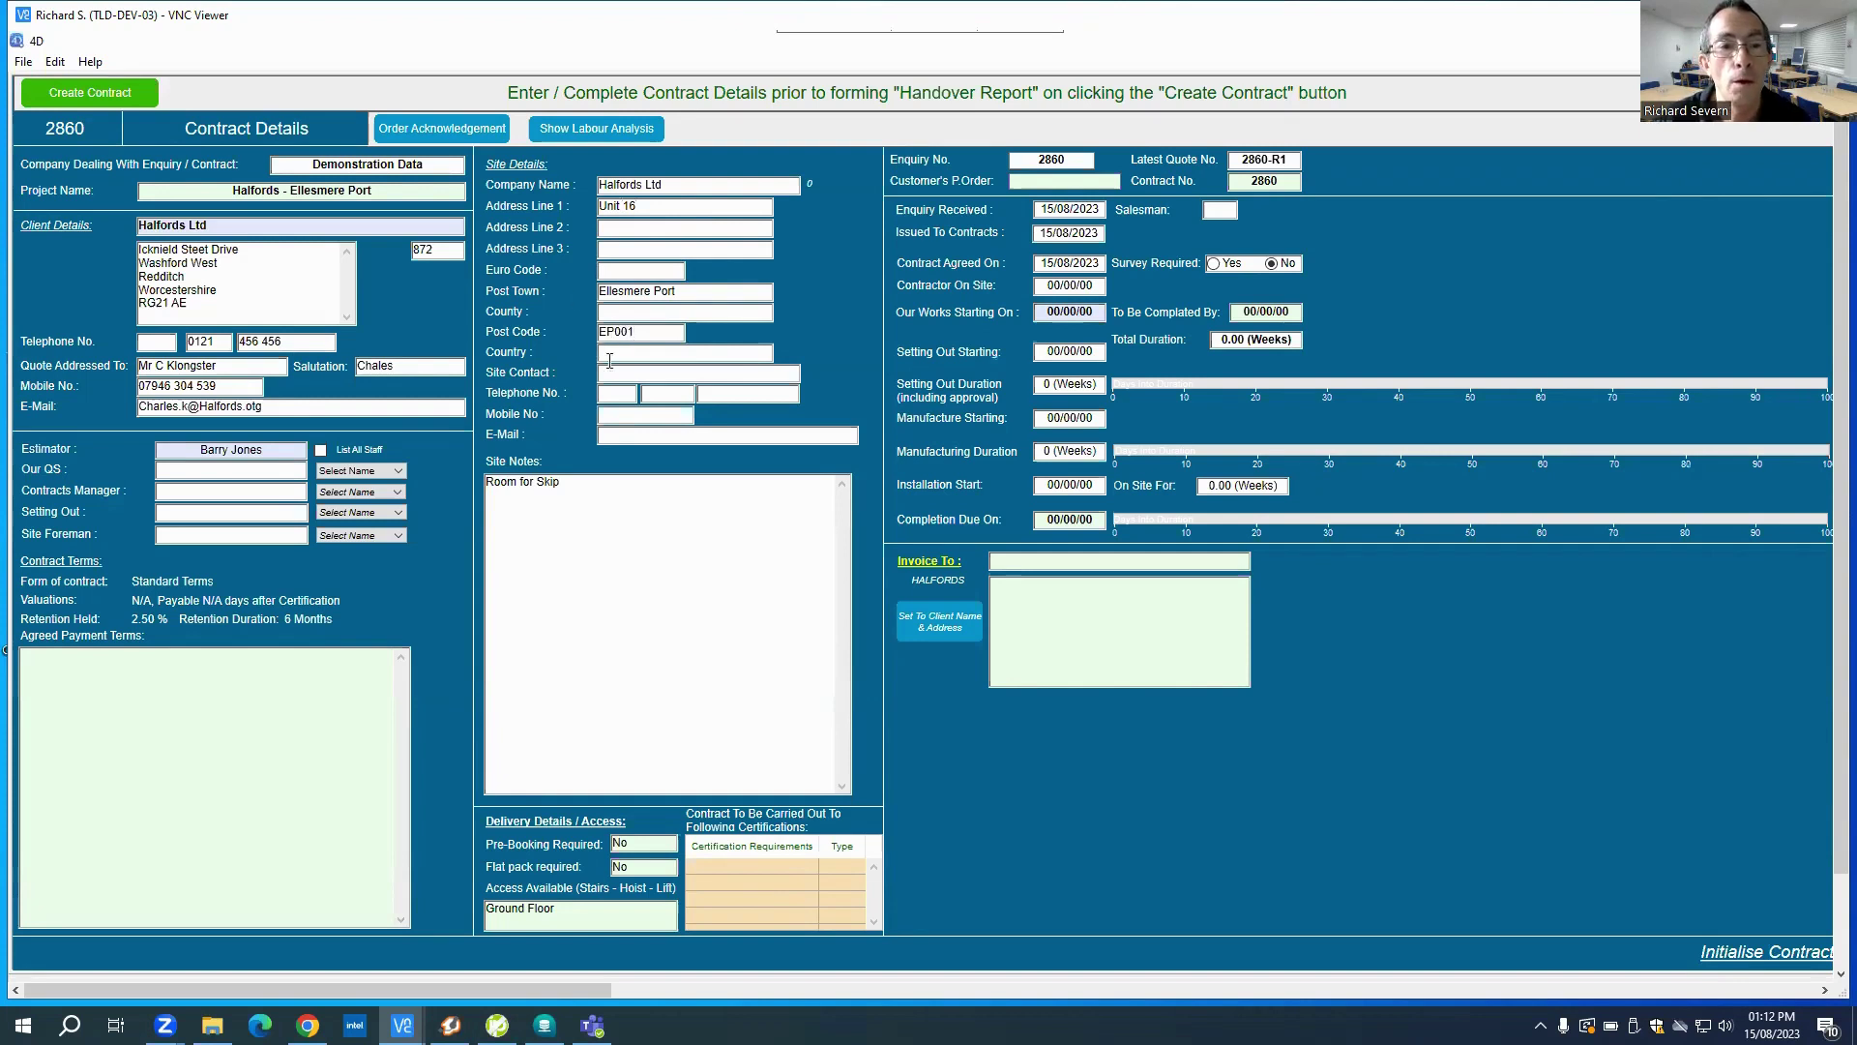
pyautogui.press('Tab')
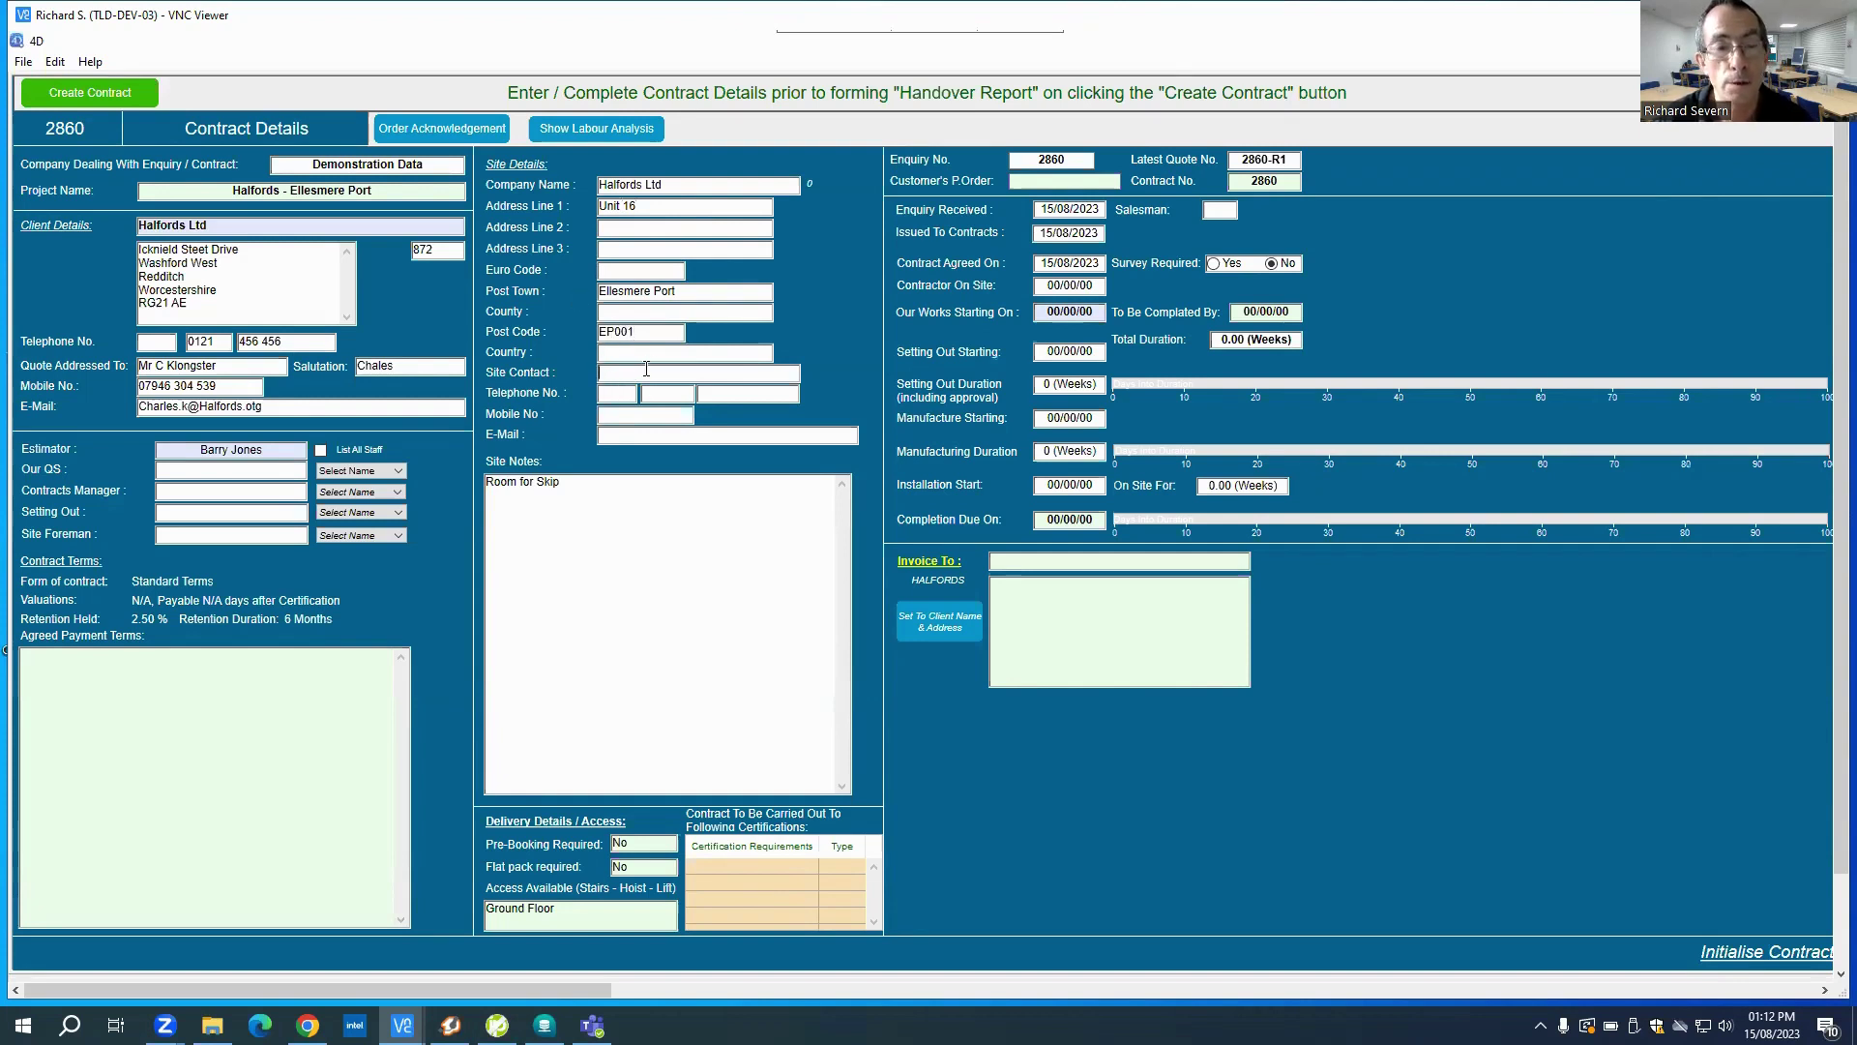
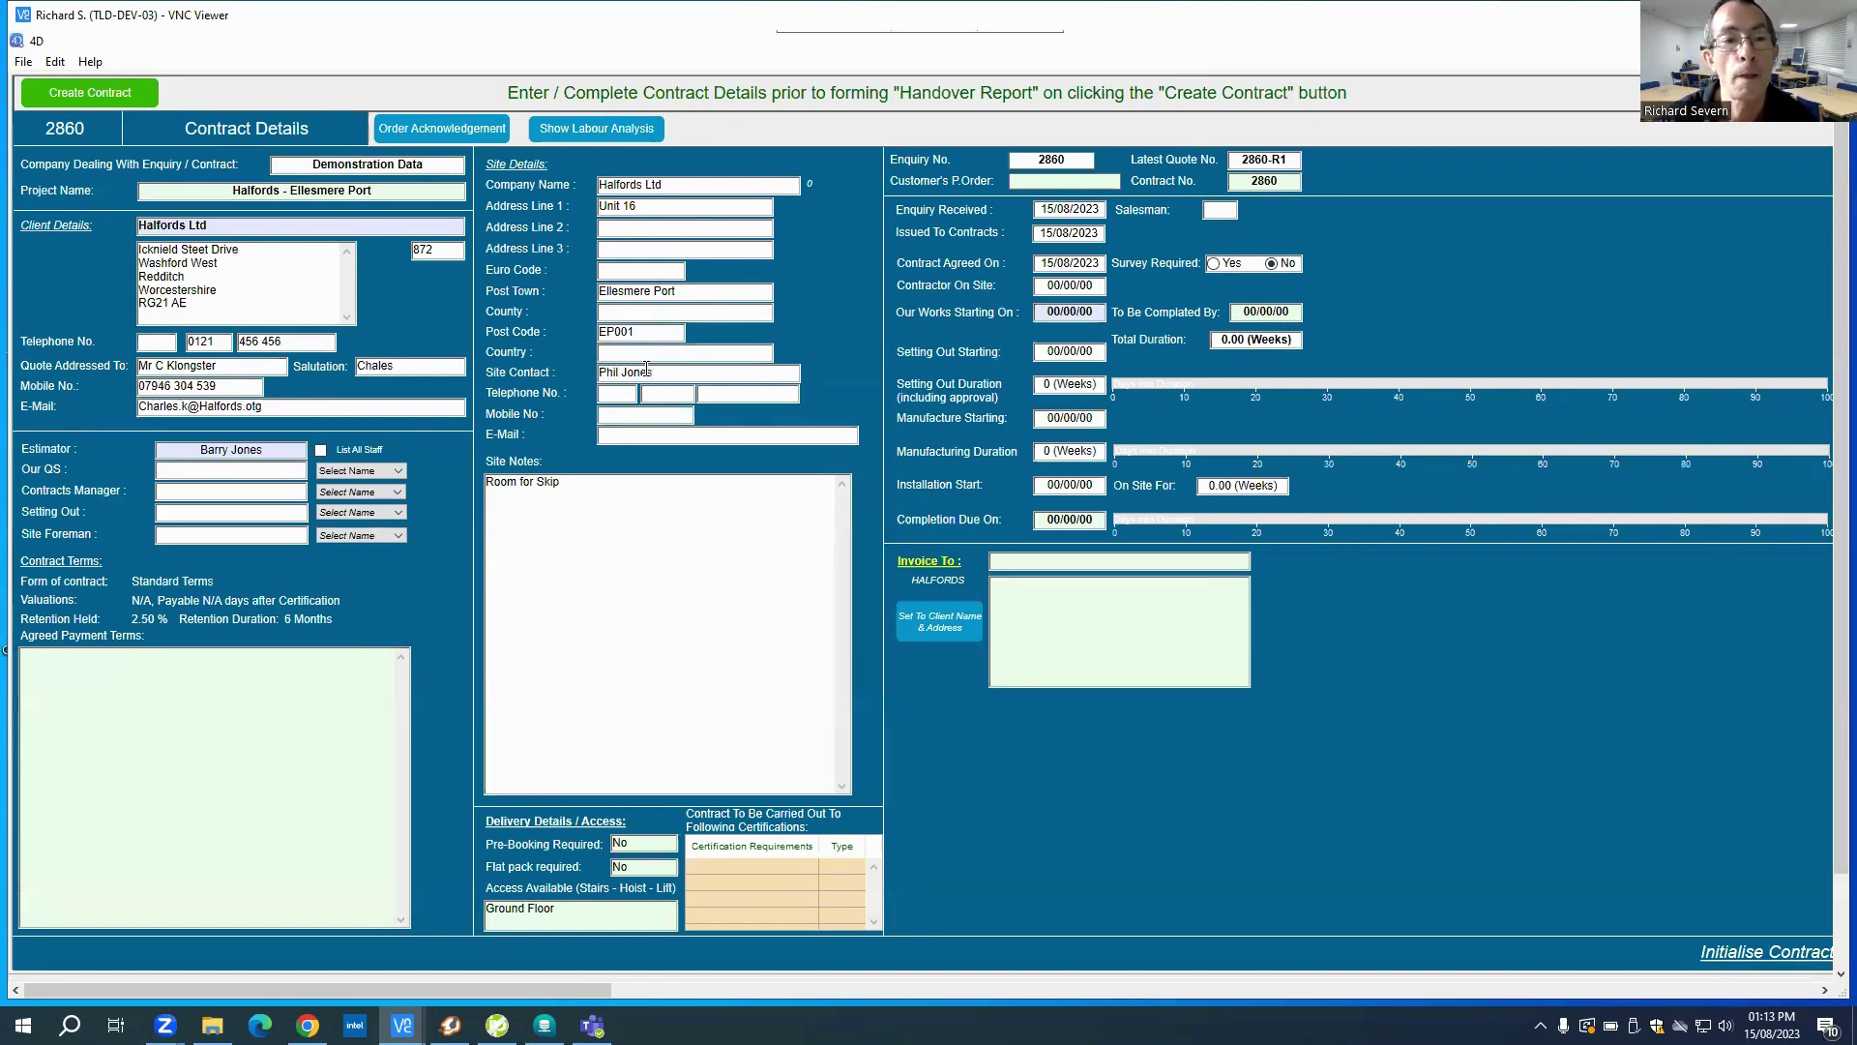
pyautogui.click(668, 414)
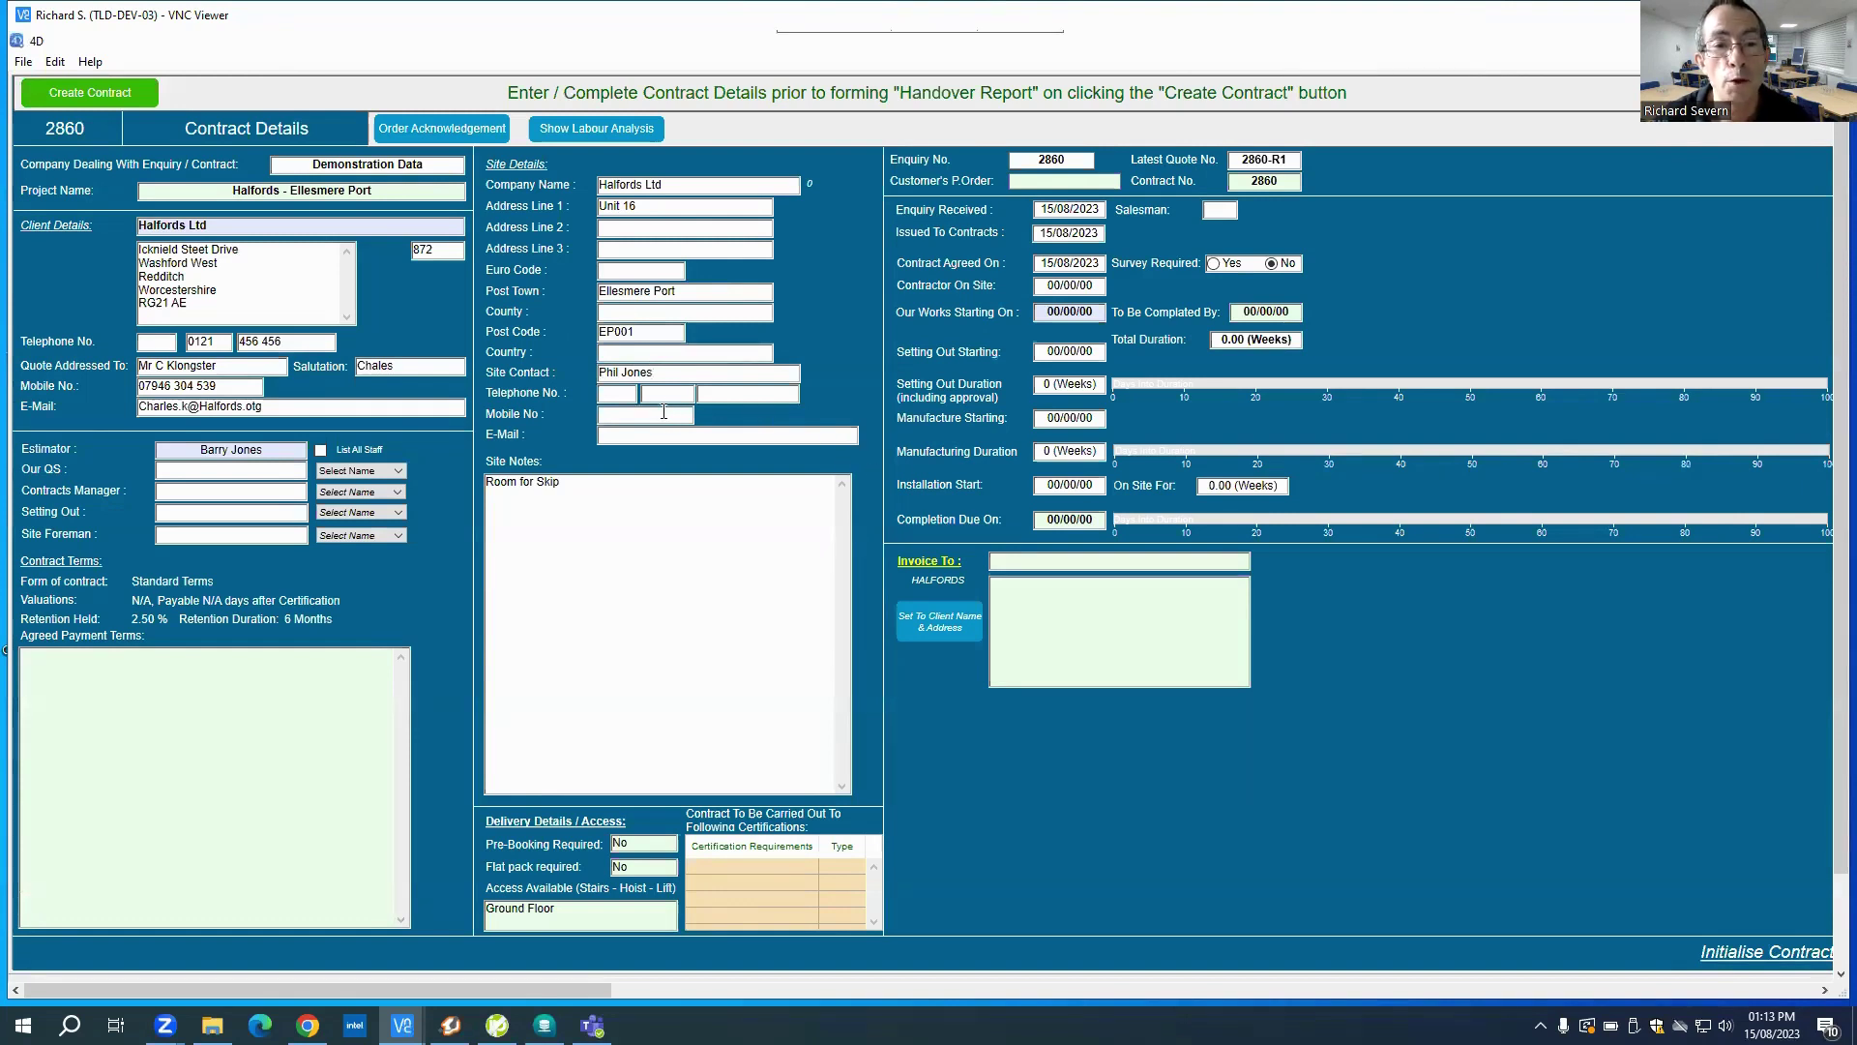
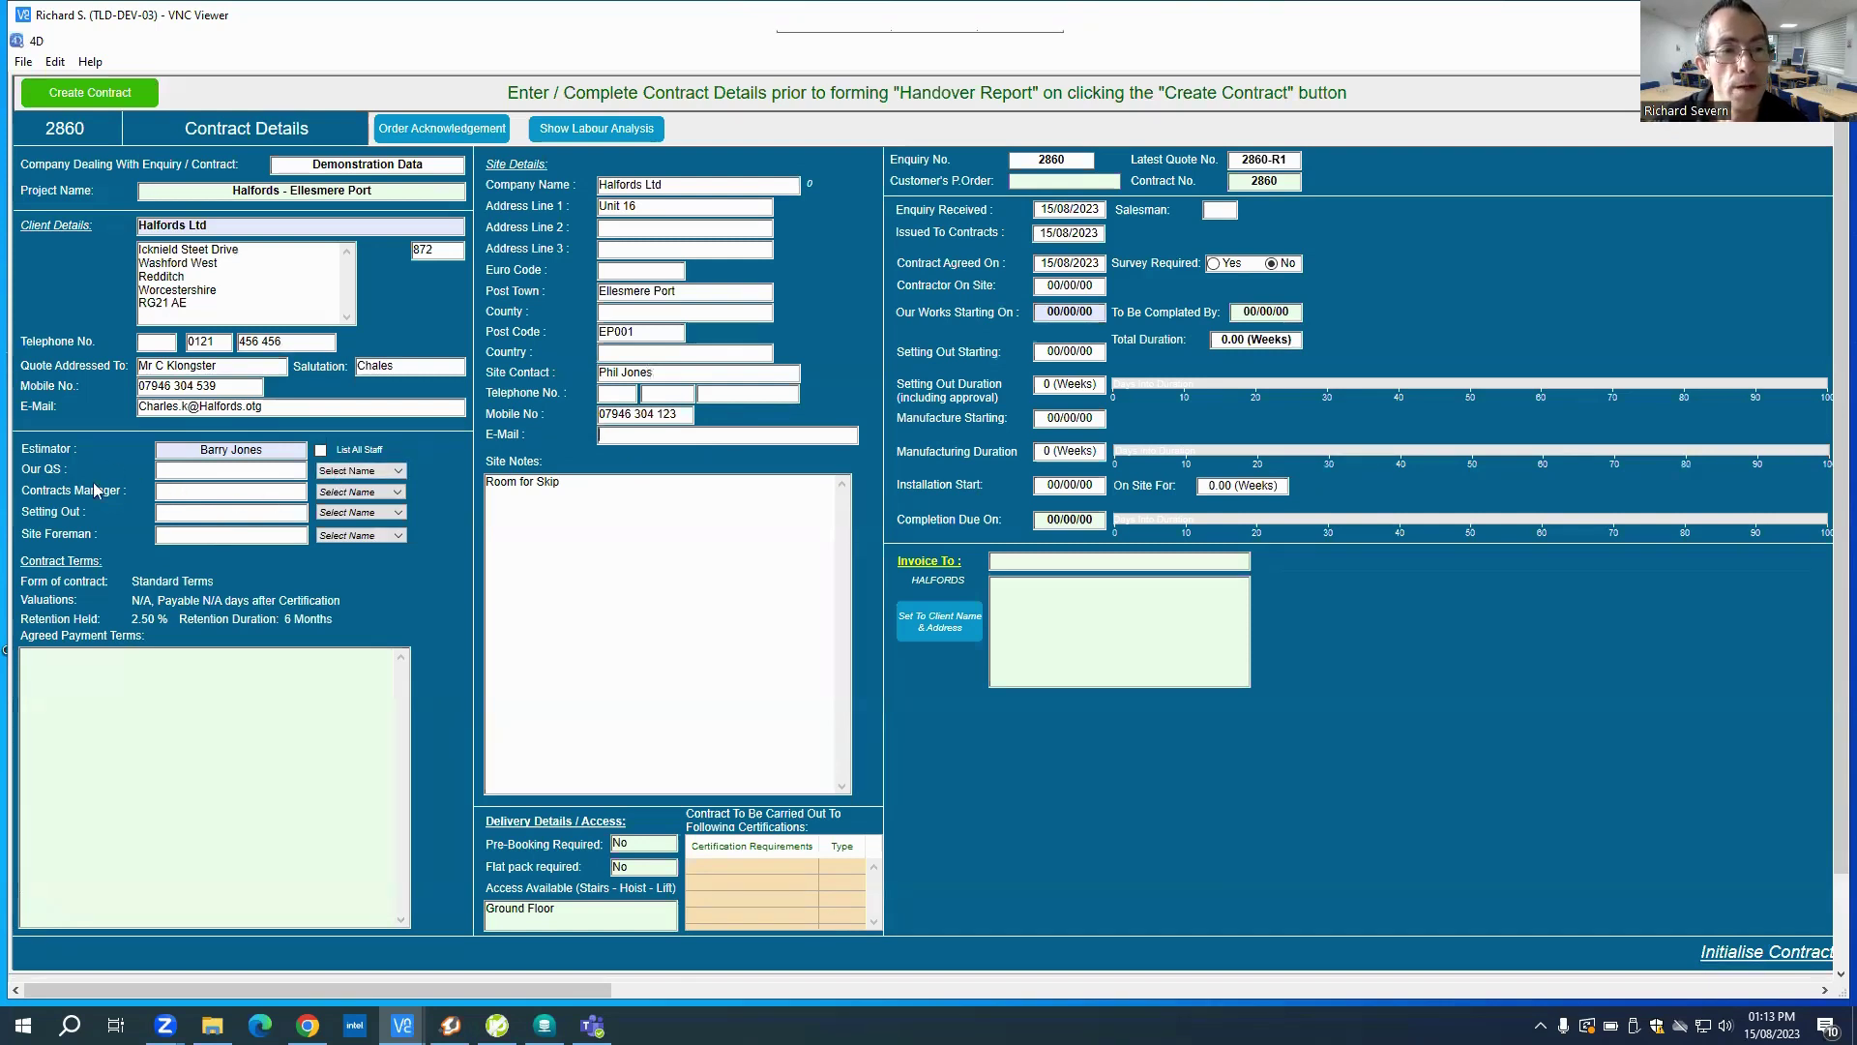
# Step: Assign the only listed staff member as site foreman, leaving QS empty for now
pyautogui.click(399, 472)
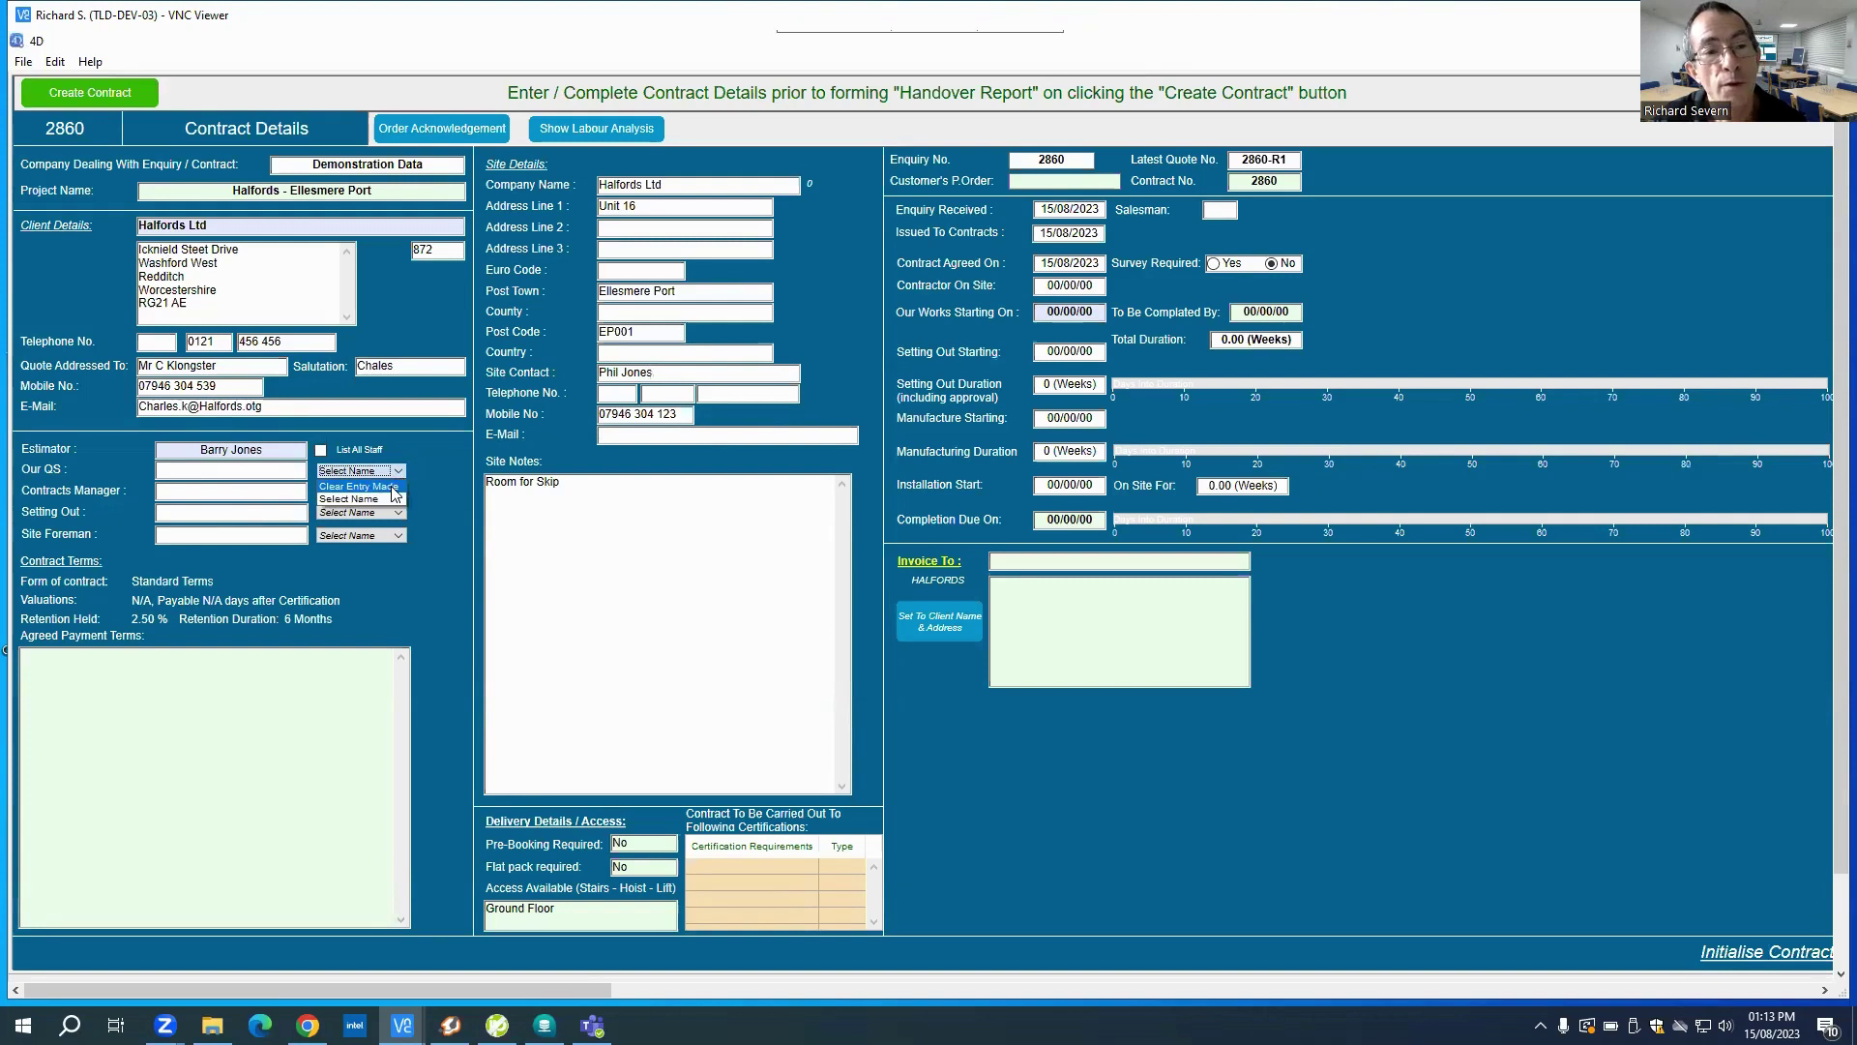
pyautogui.click(392, 496)
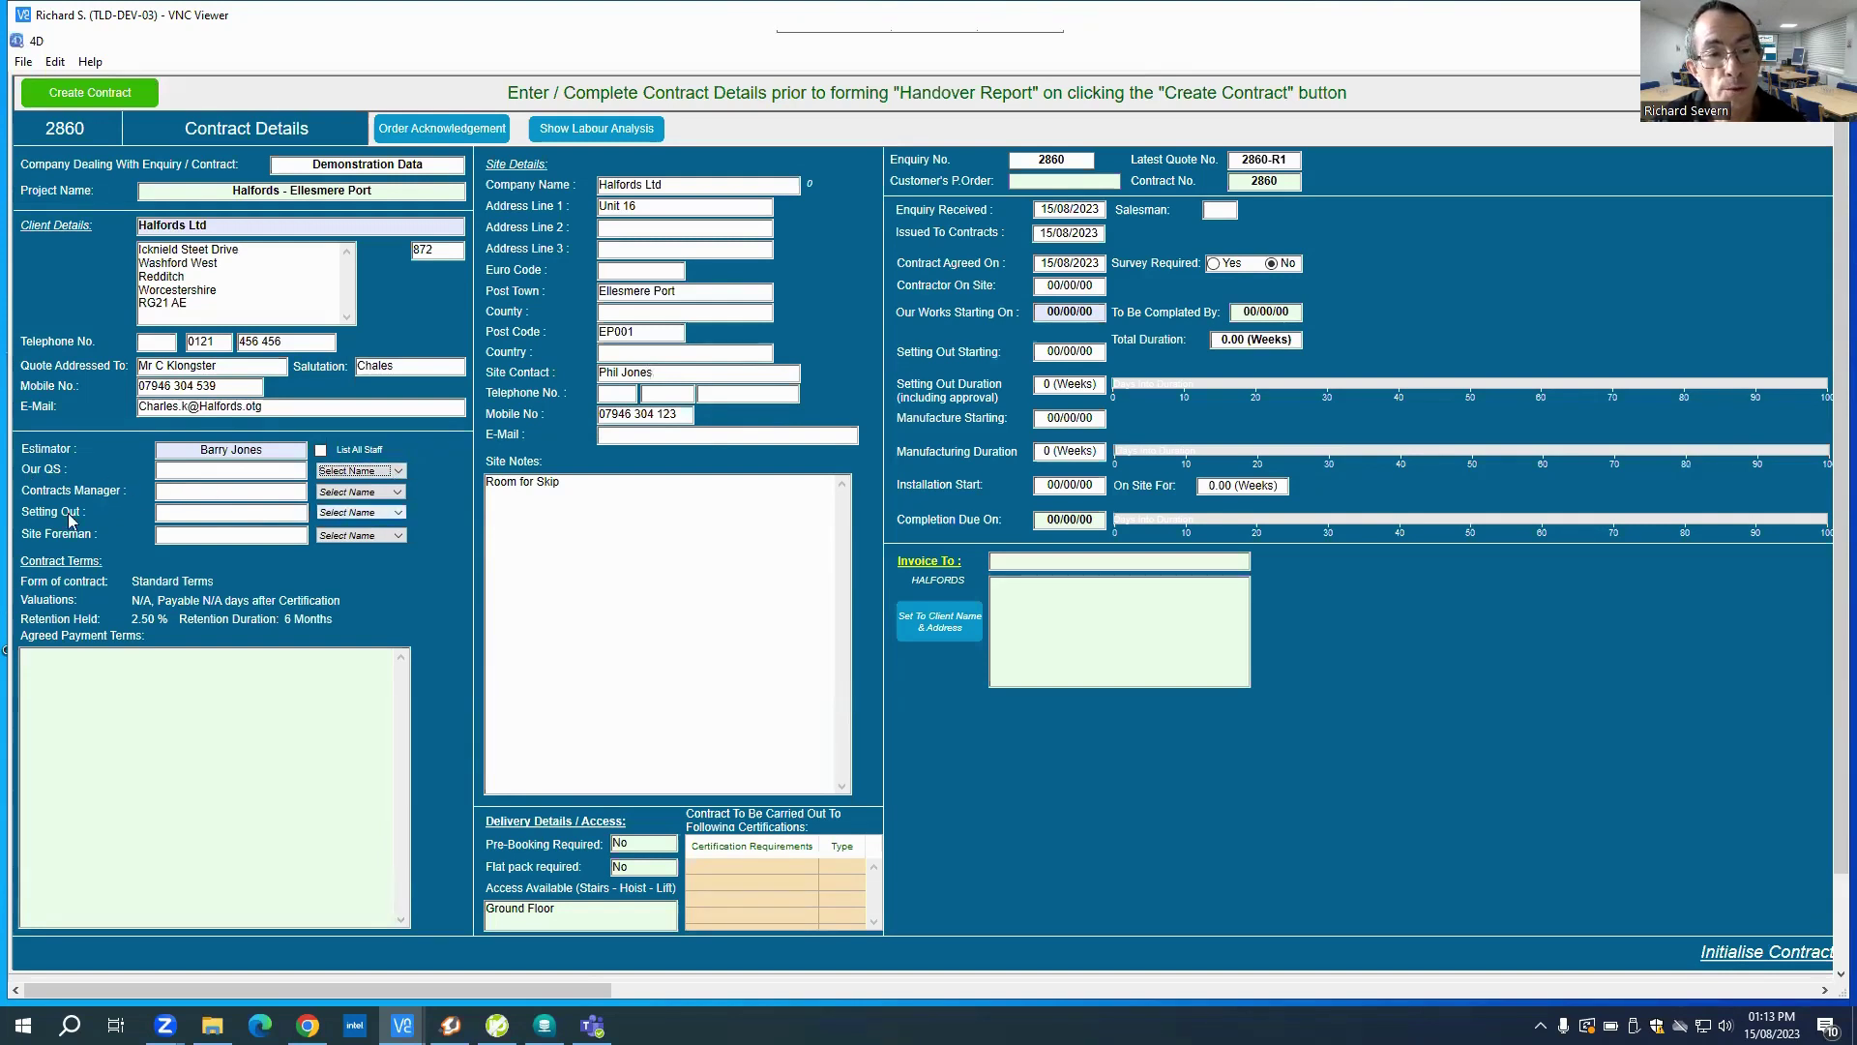
pyautogui.click(360, 535)
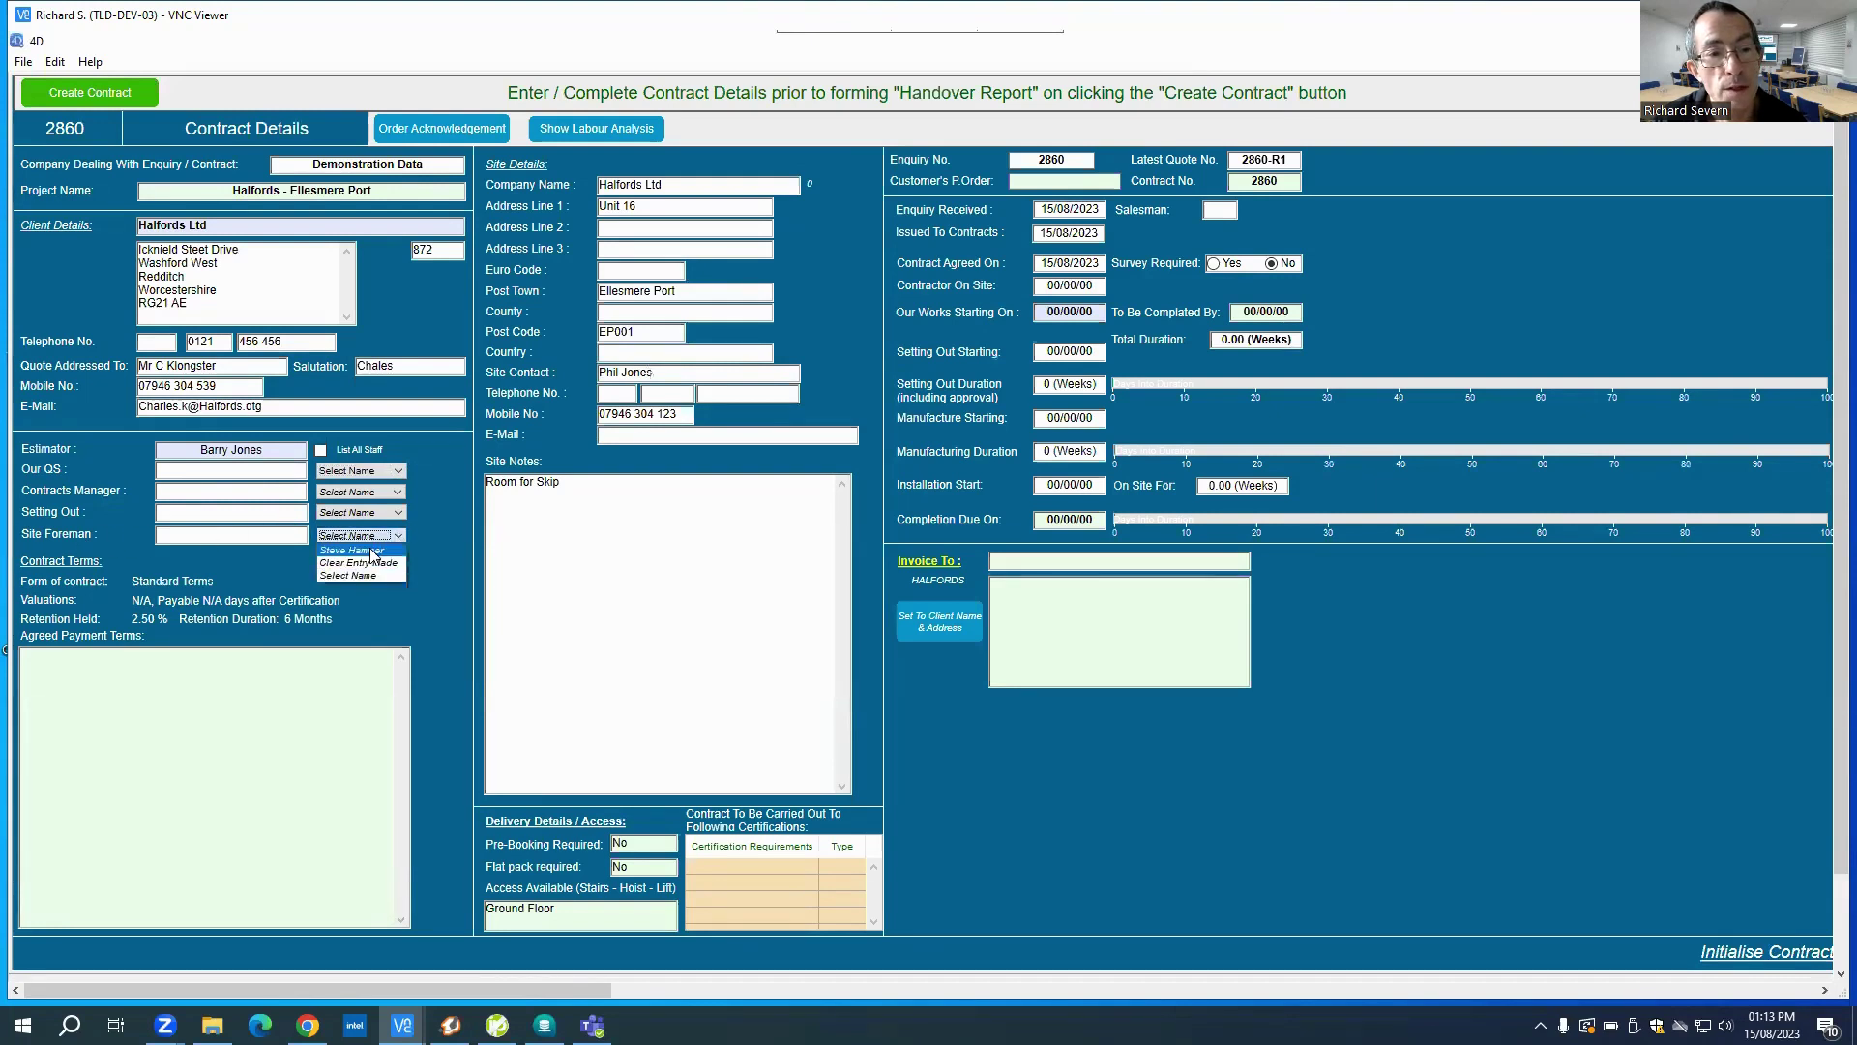
pyautogui.click(354, 550)
# Step: Show every staff member in the name lists and assign a QS
pyautogui.click(360, 494)
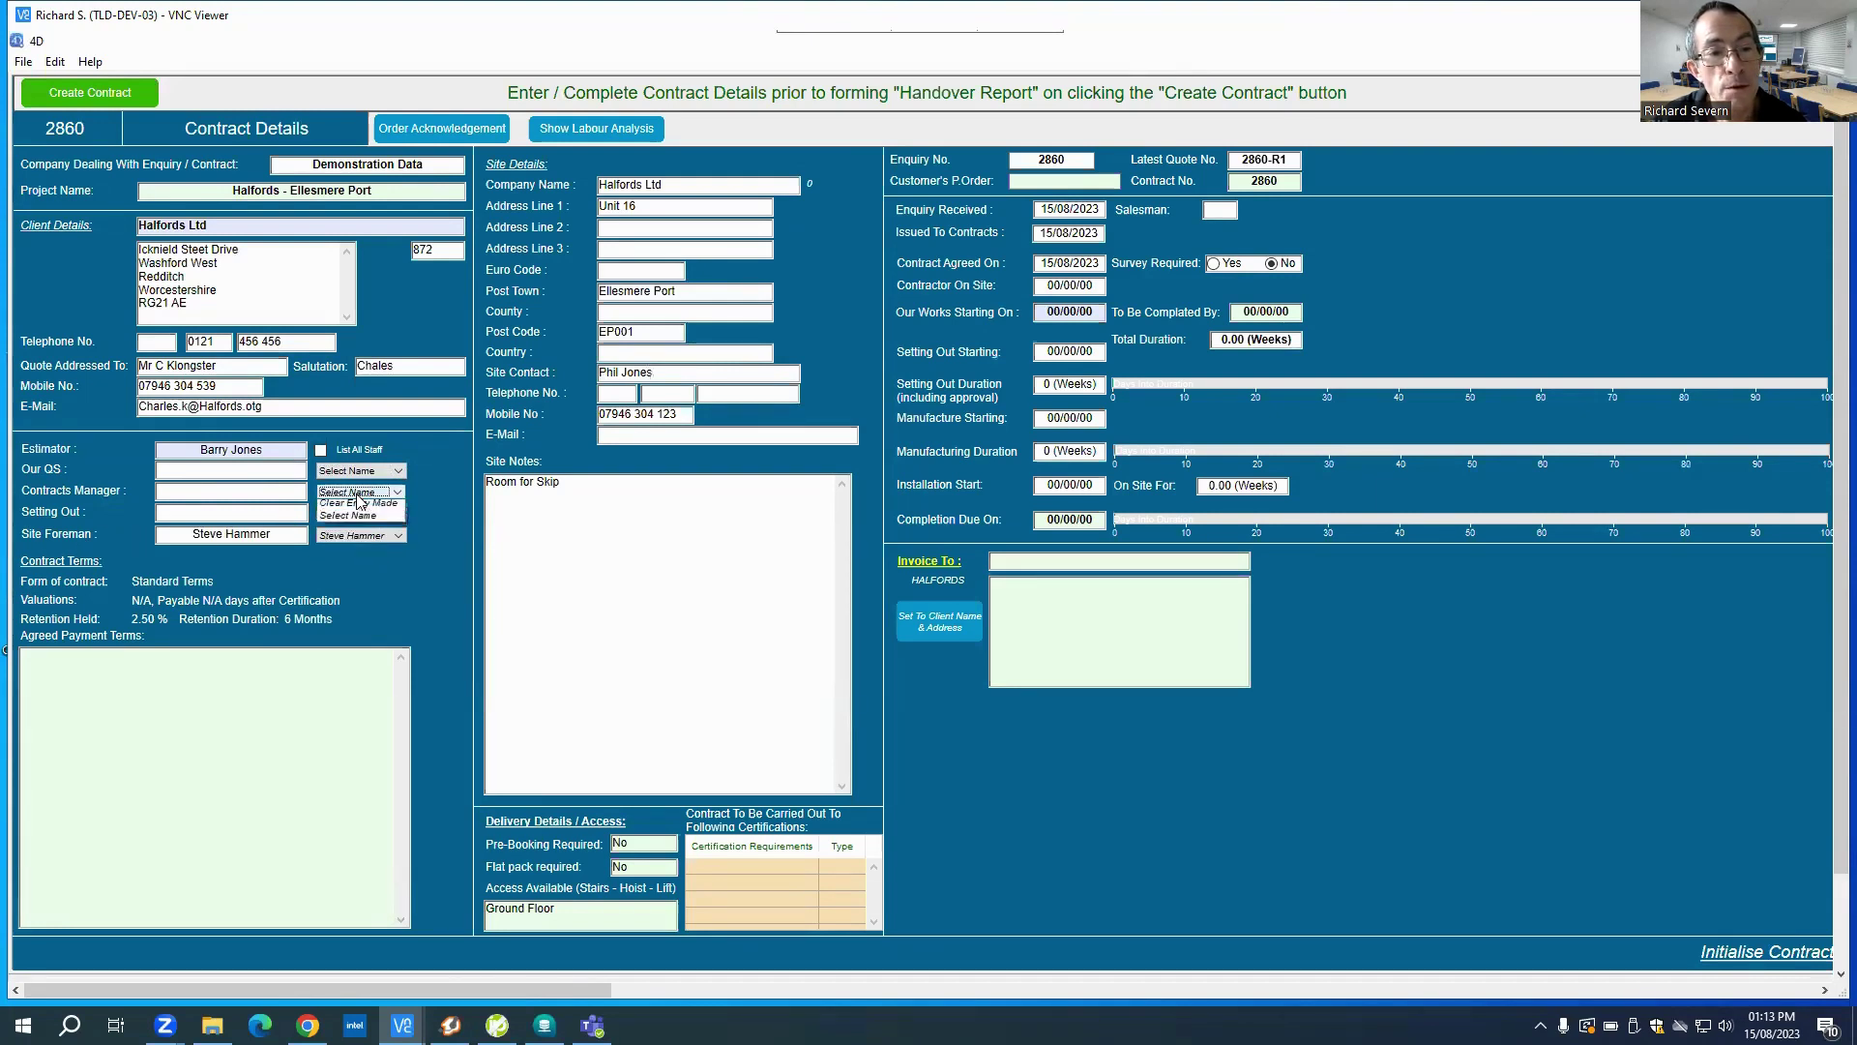
pyautogui.click(320, 450)
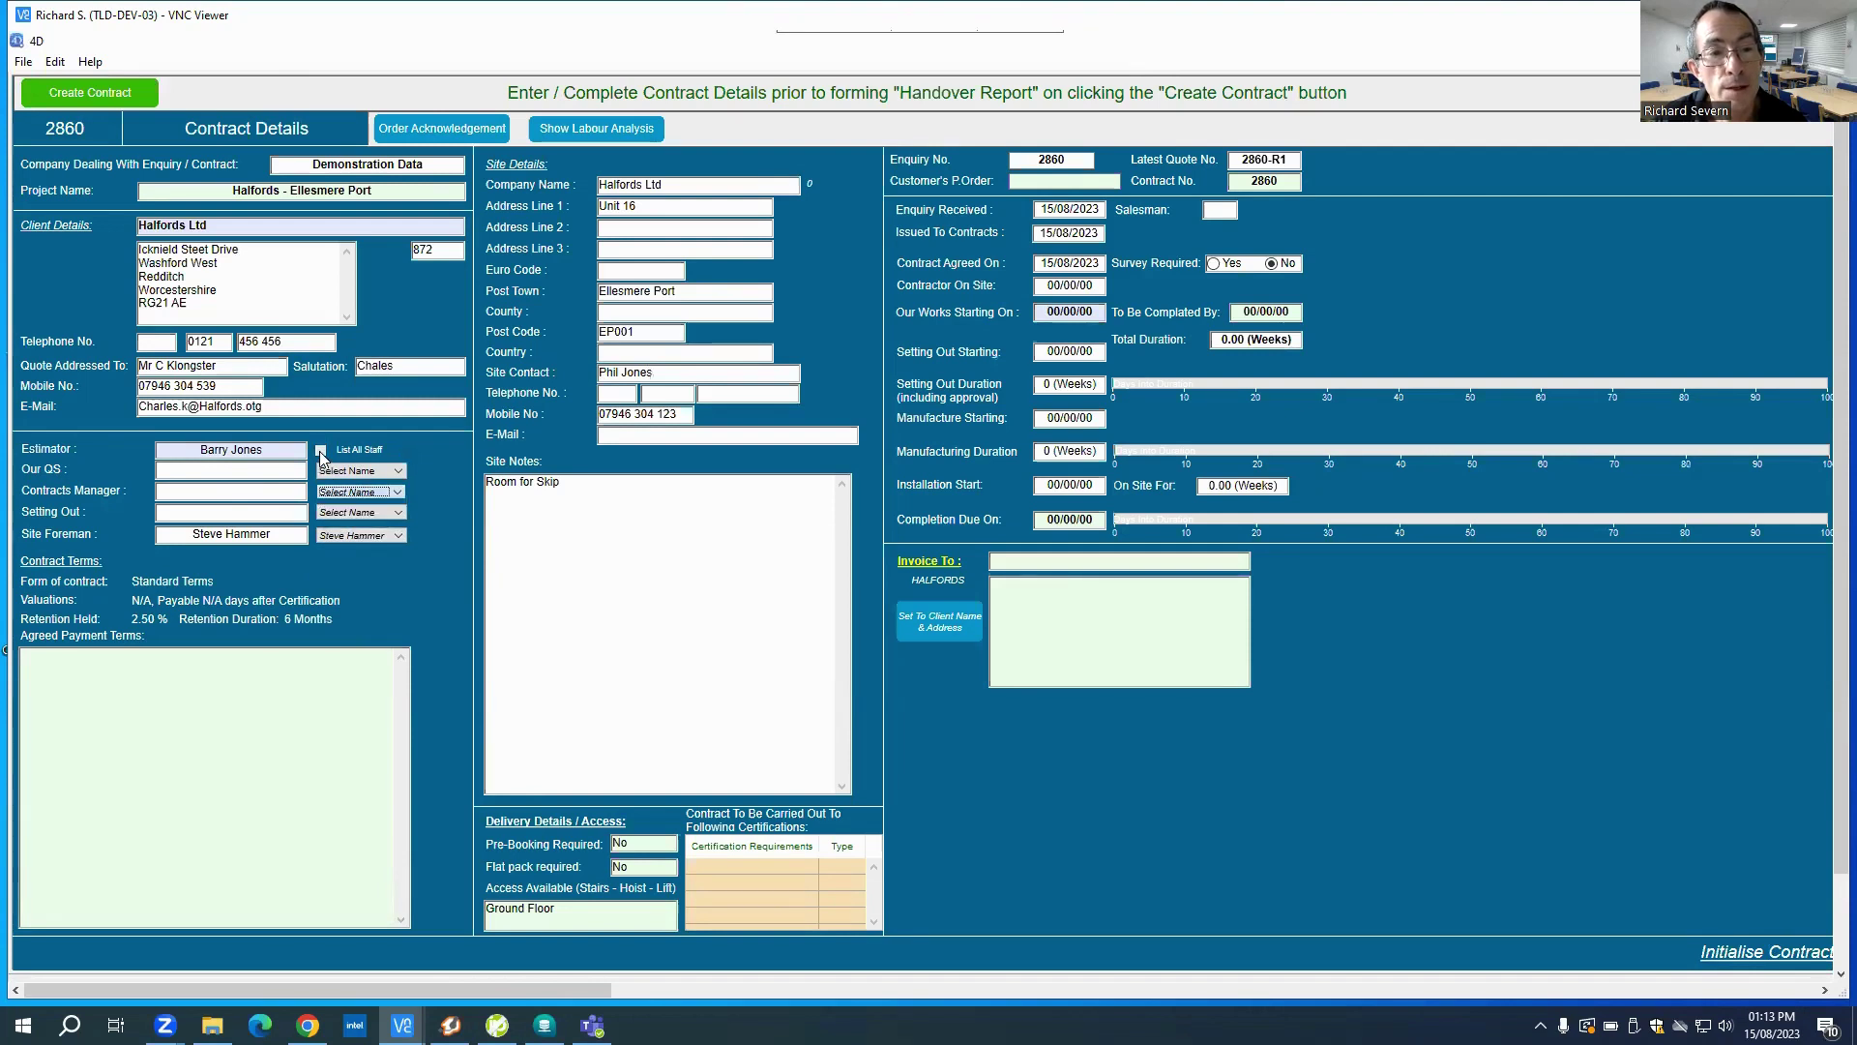
pyautogui.click(364, 472)
pyautogui.click(364, 472)
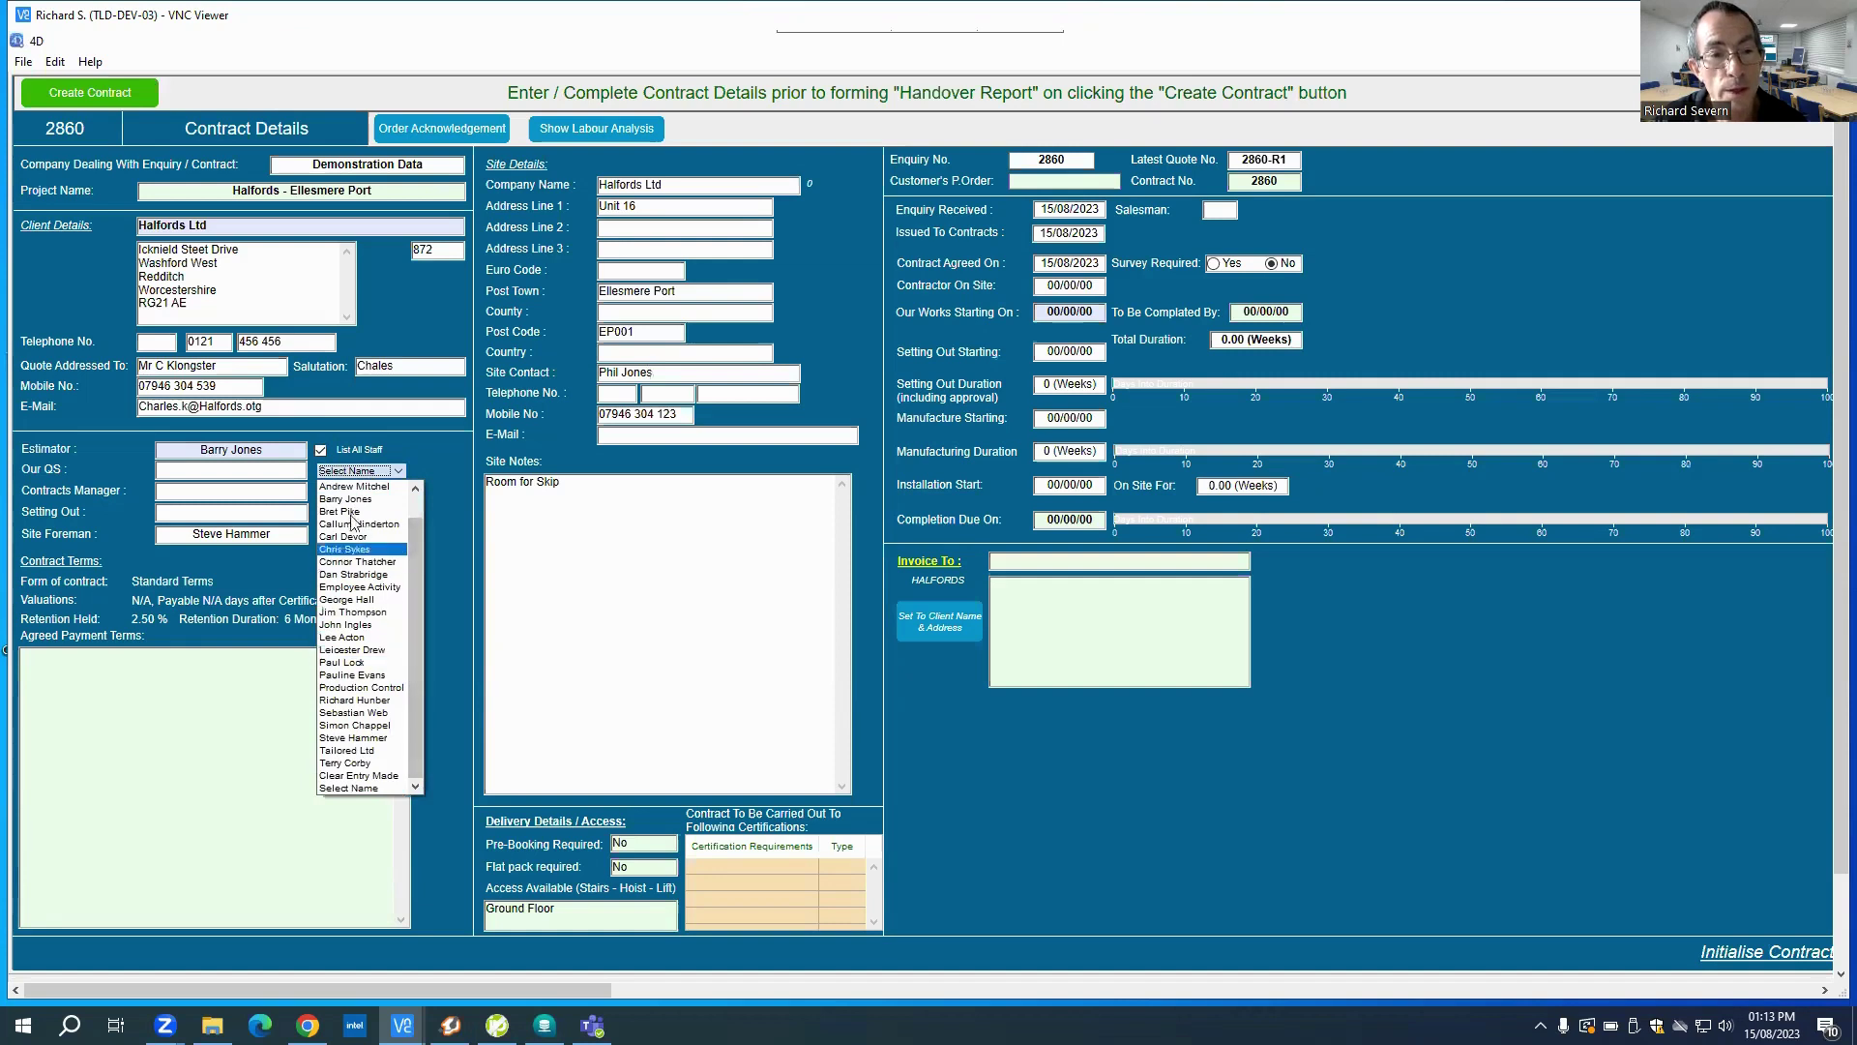
pyautogui.click(346, 511)
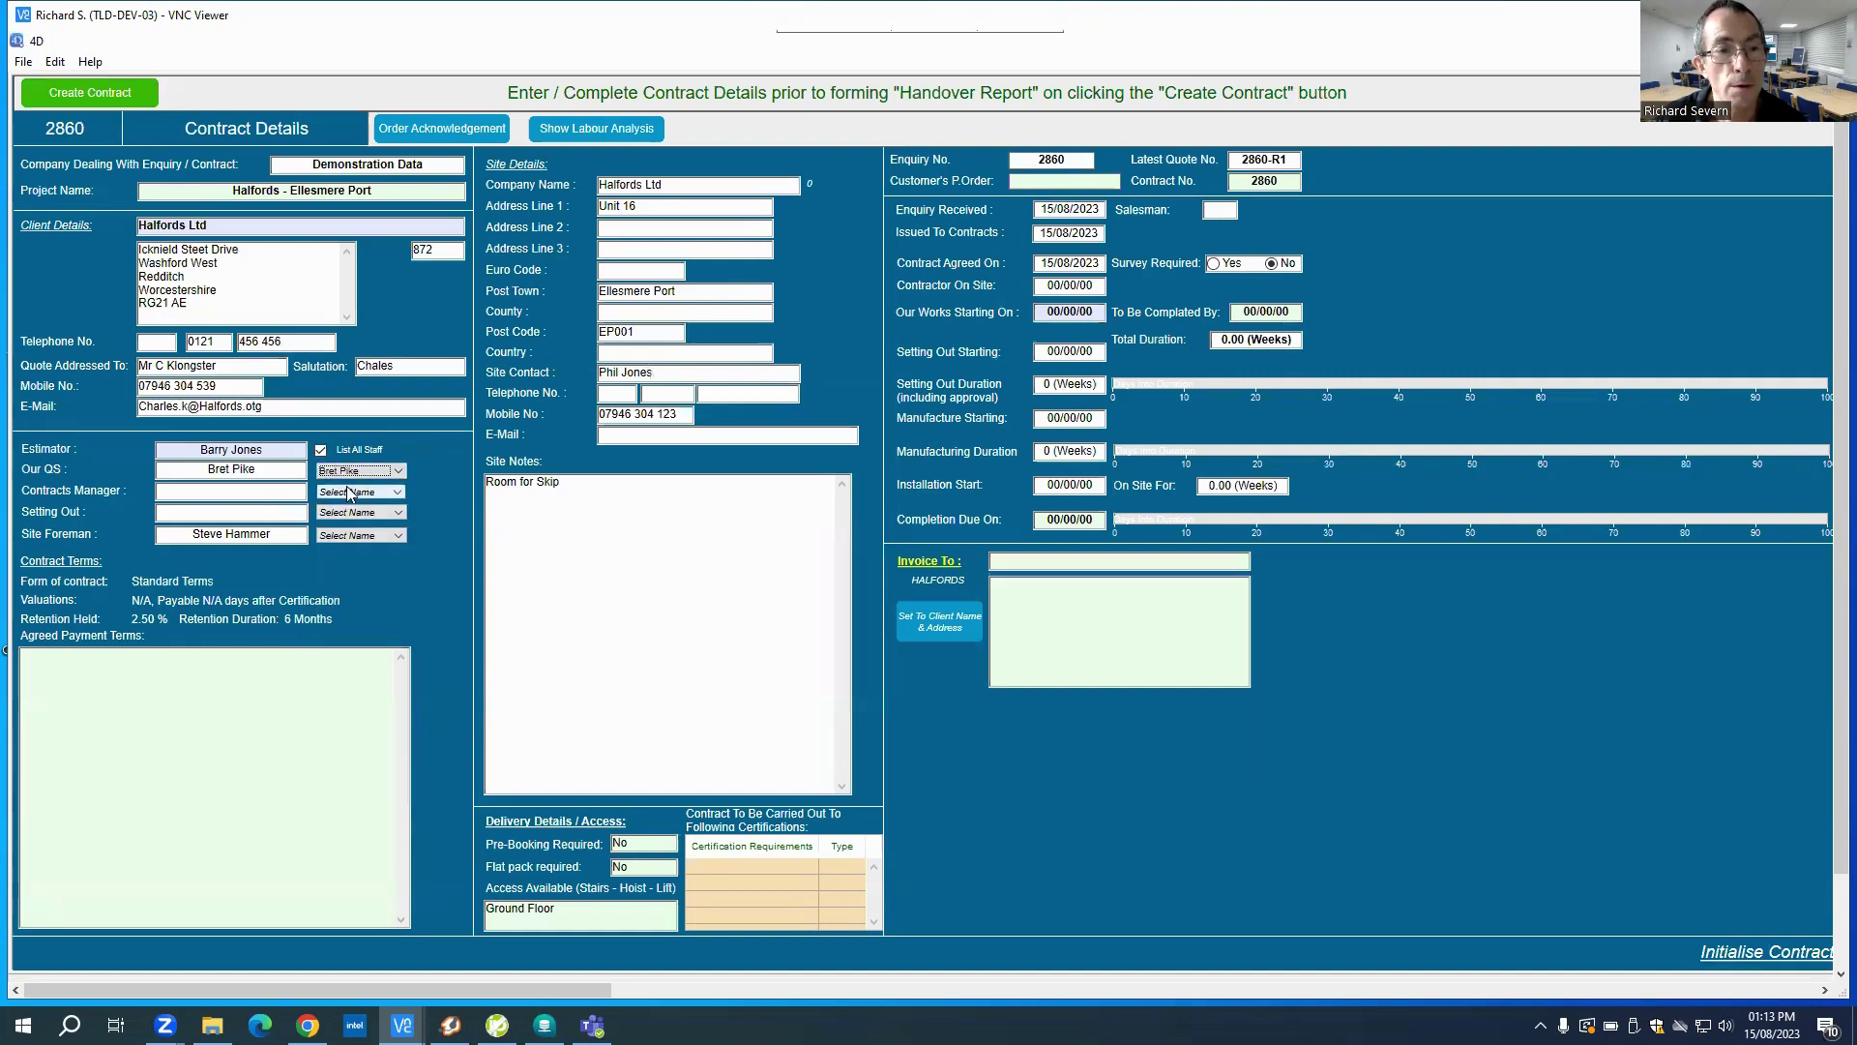
# Step: Assign one staff member to Setting Out and match Contracts Manager to the same person
pyautogui.click(348, 492)
pyautogui.click(369, 617)
pyautogui.click(367, 515)
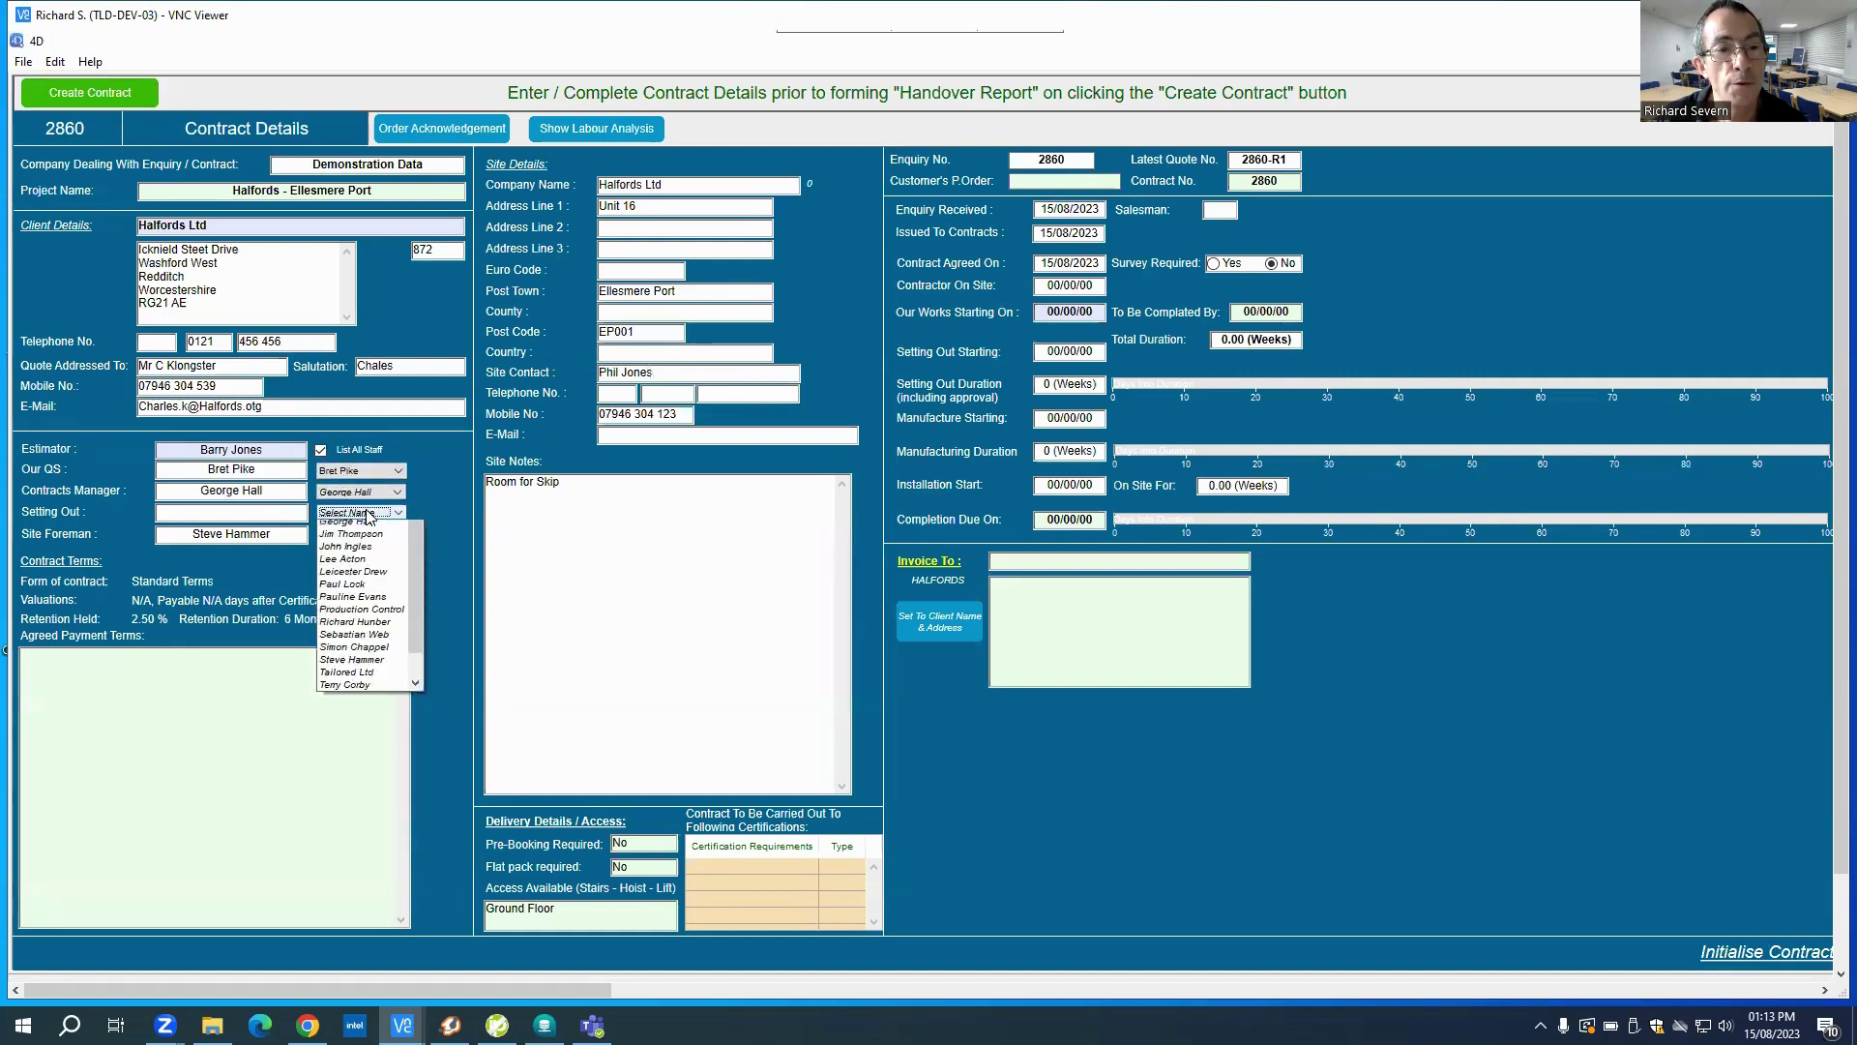
pyautogui.click(383, 670)
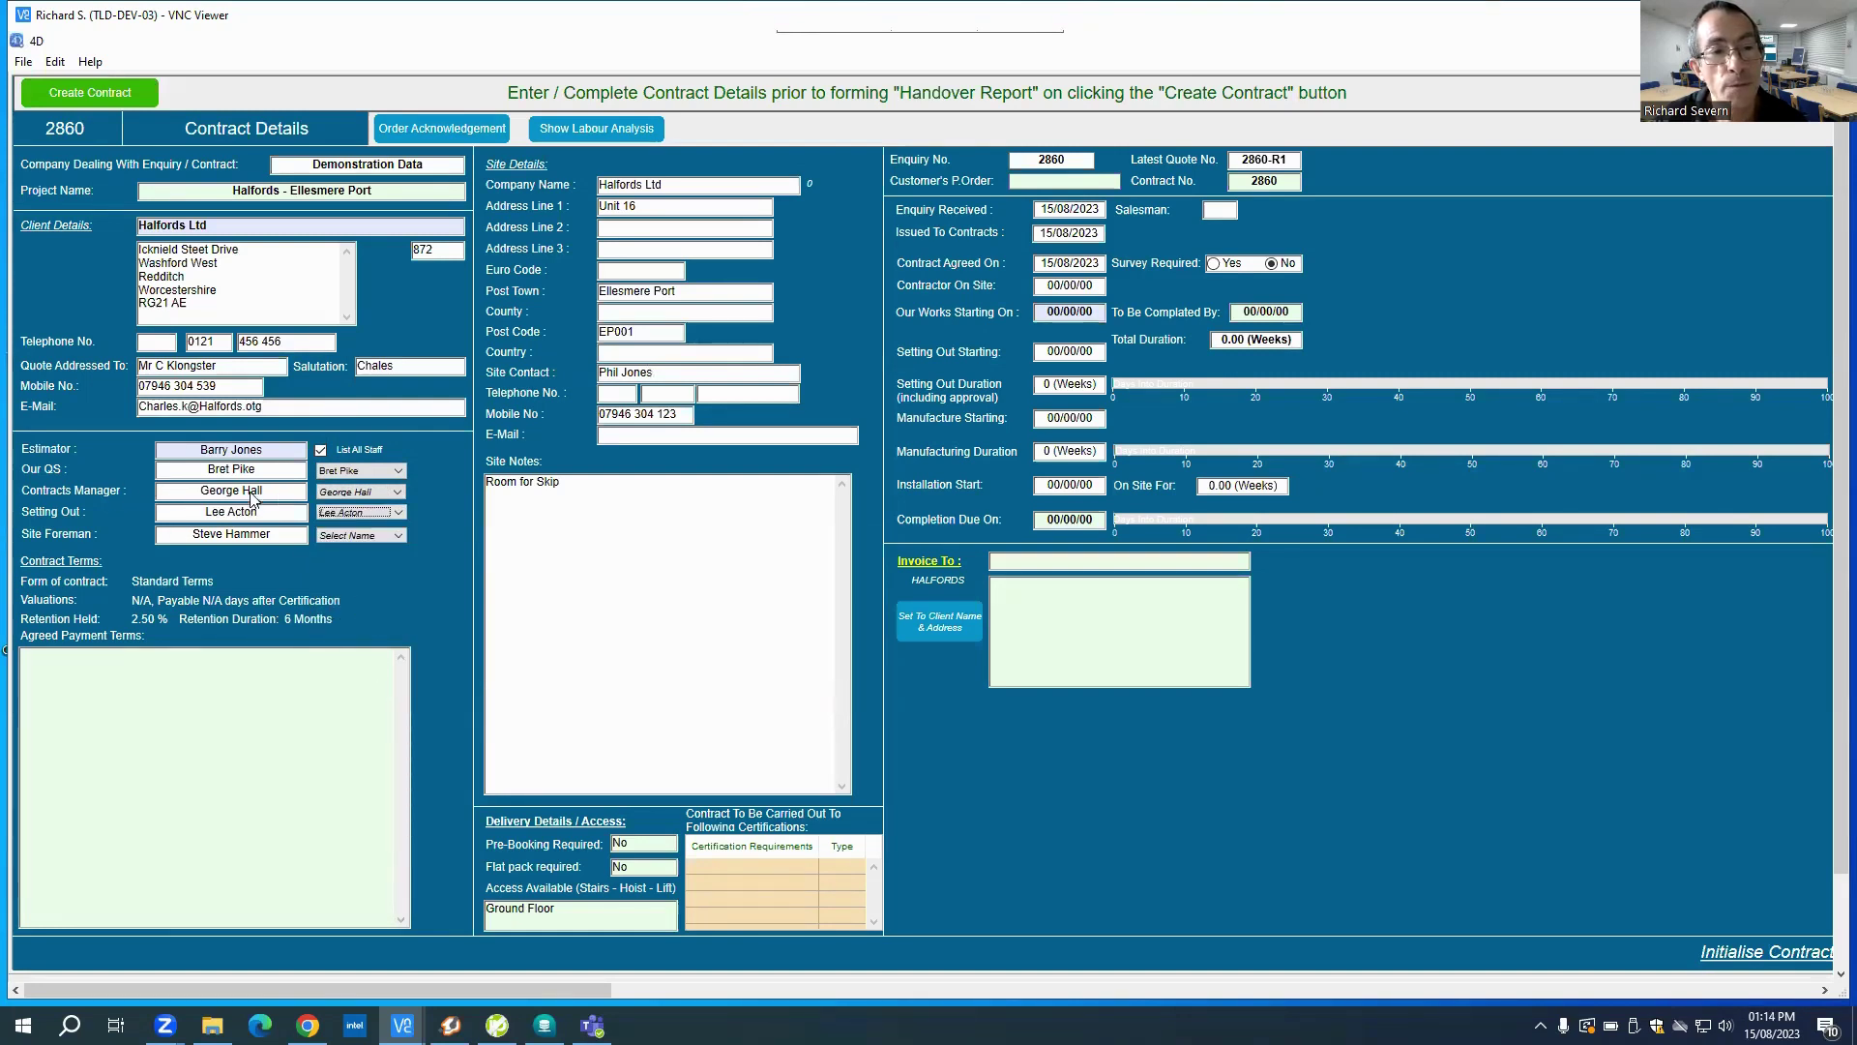
pyautogui.click(397, 492)
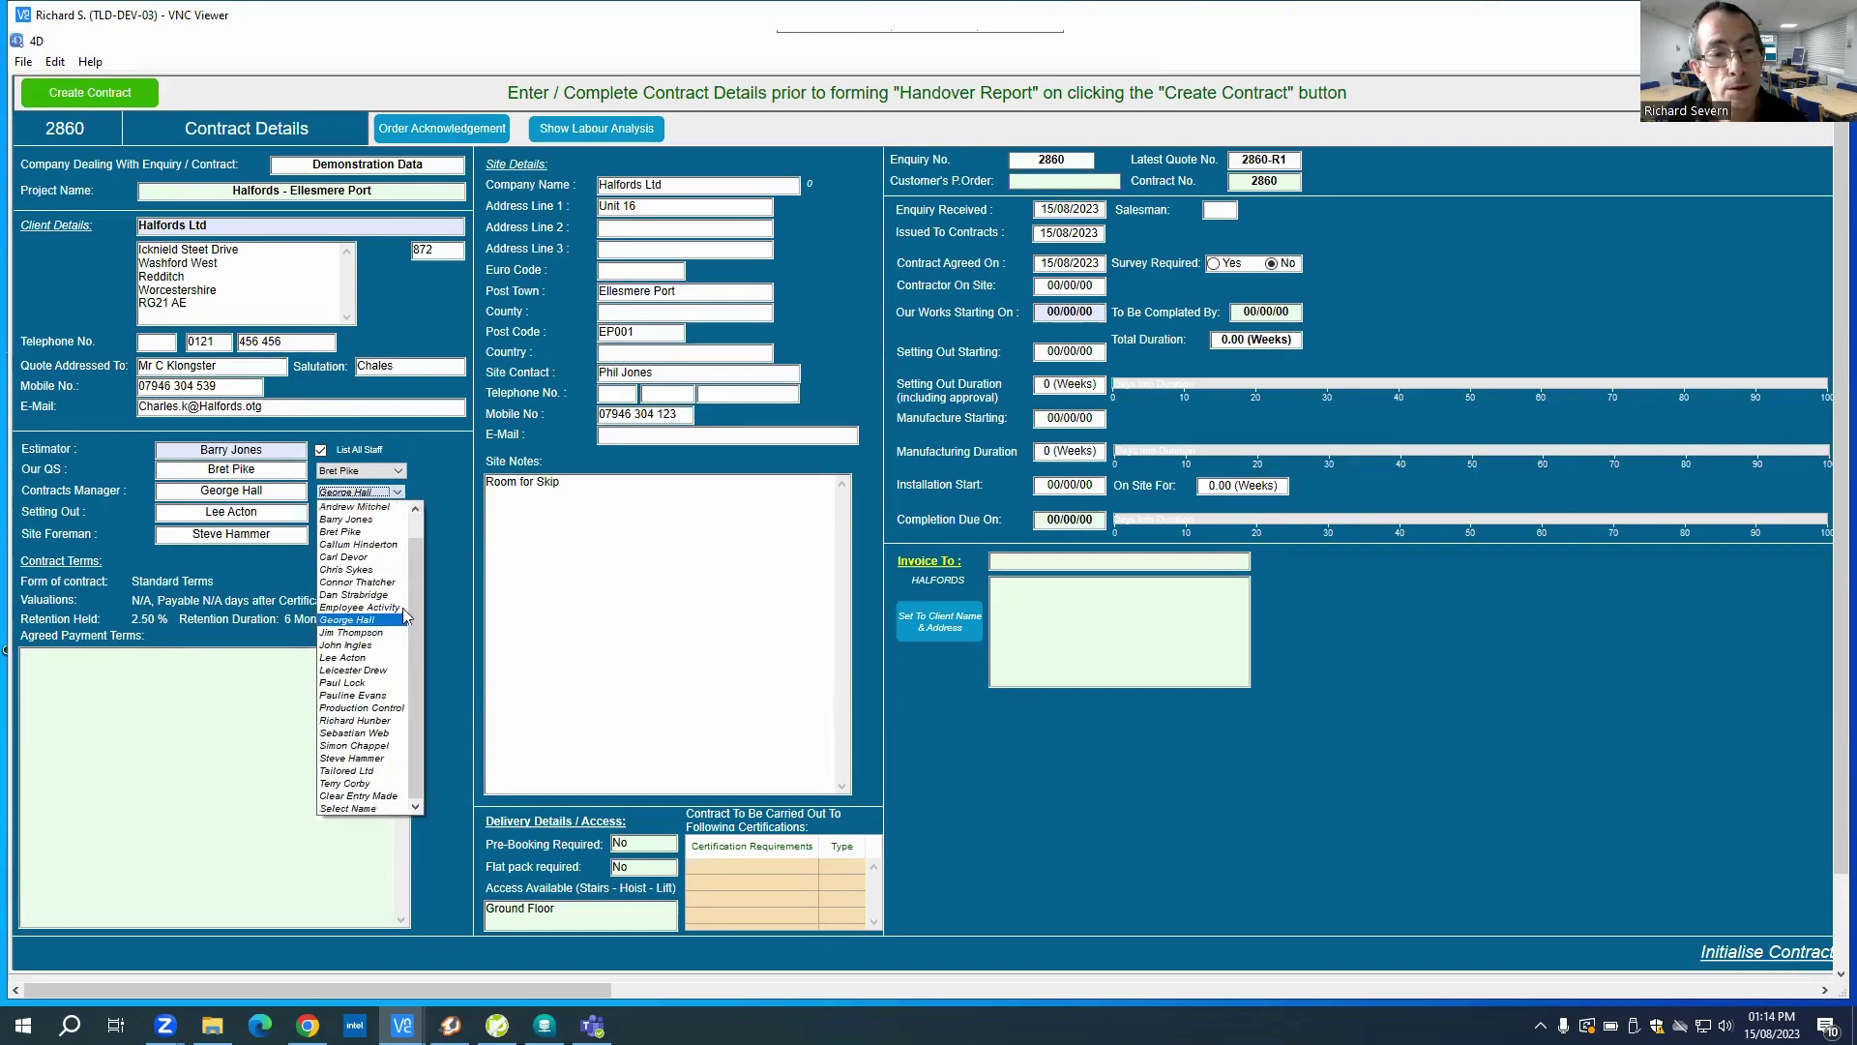
pyautogui.click(357, 796)
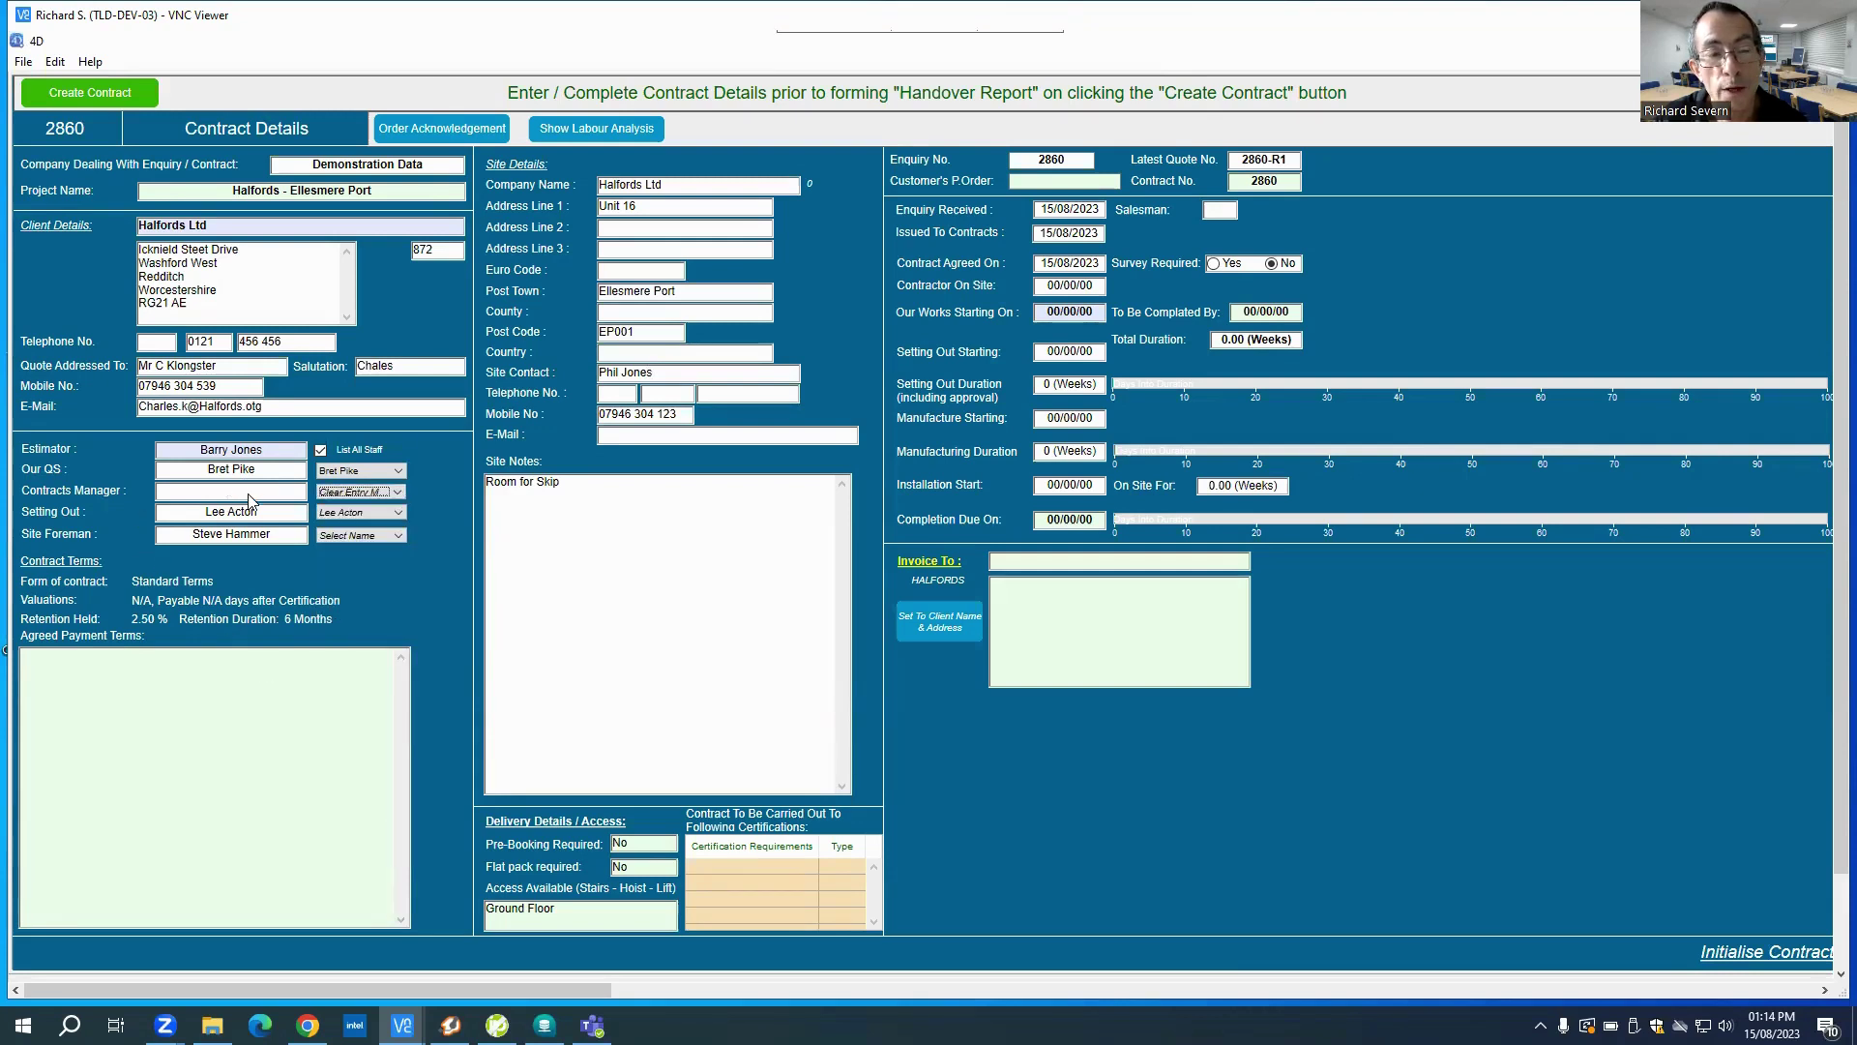
pyautogui.click(399, 493)
pyautogui.click(371, 663)
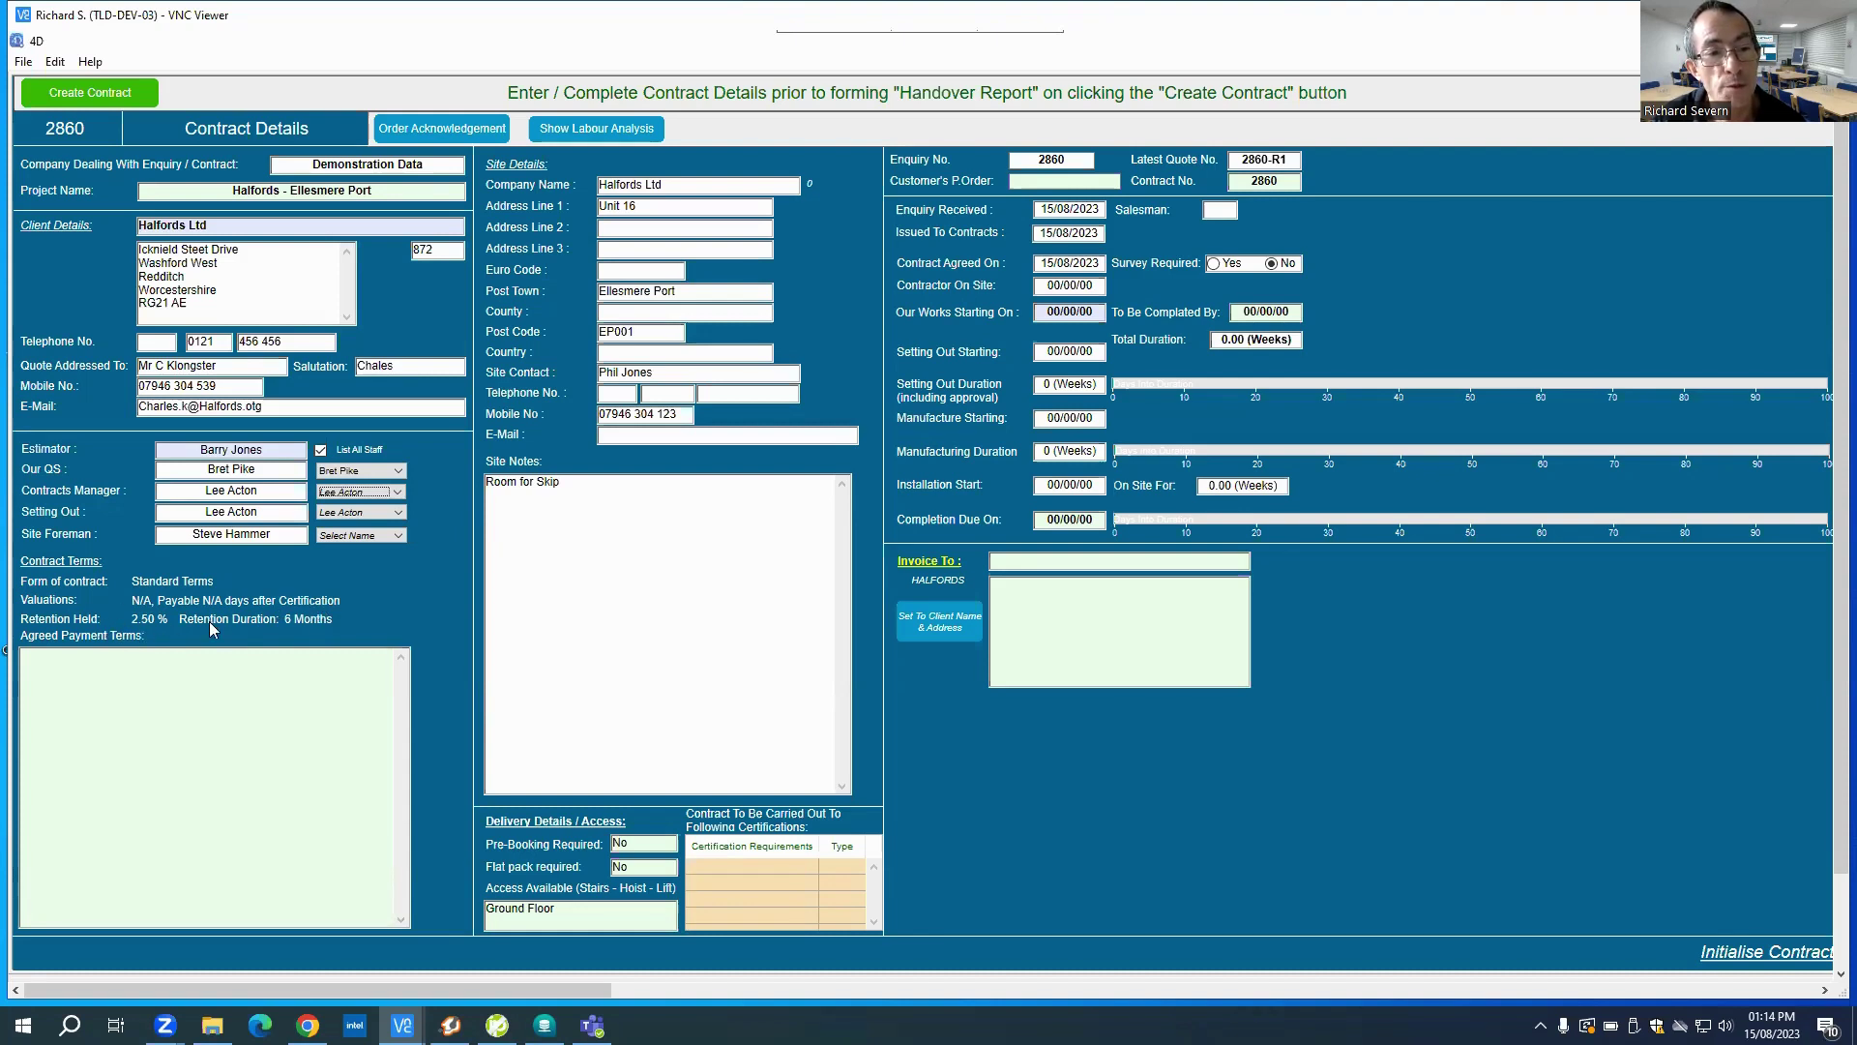
# Step: Enter 'Other Agreed payment terms' as the agreed payment terms and remove stray site-notes text
pyautogui.click(97, 687)
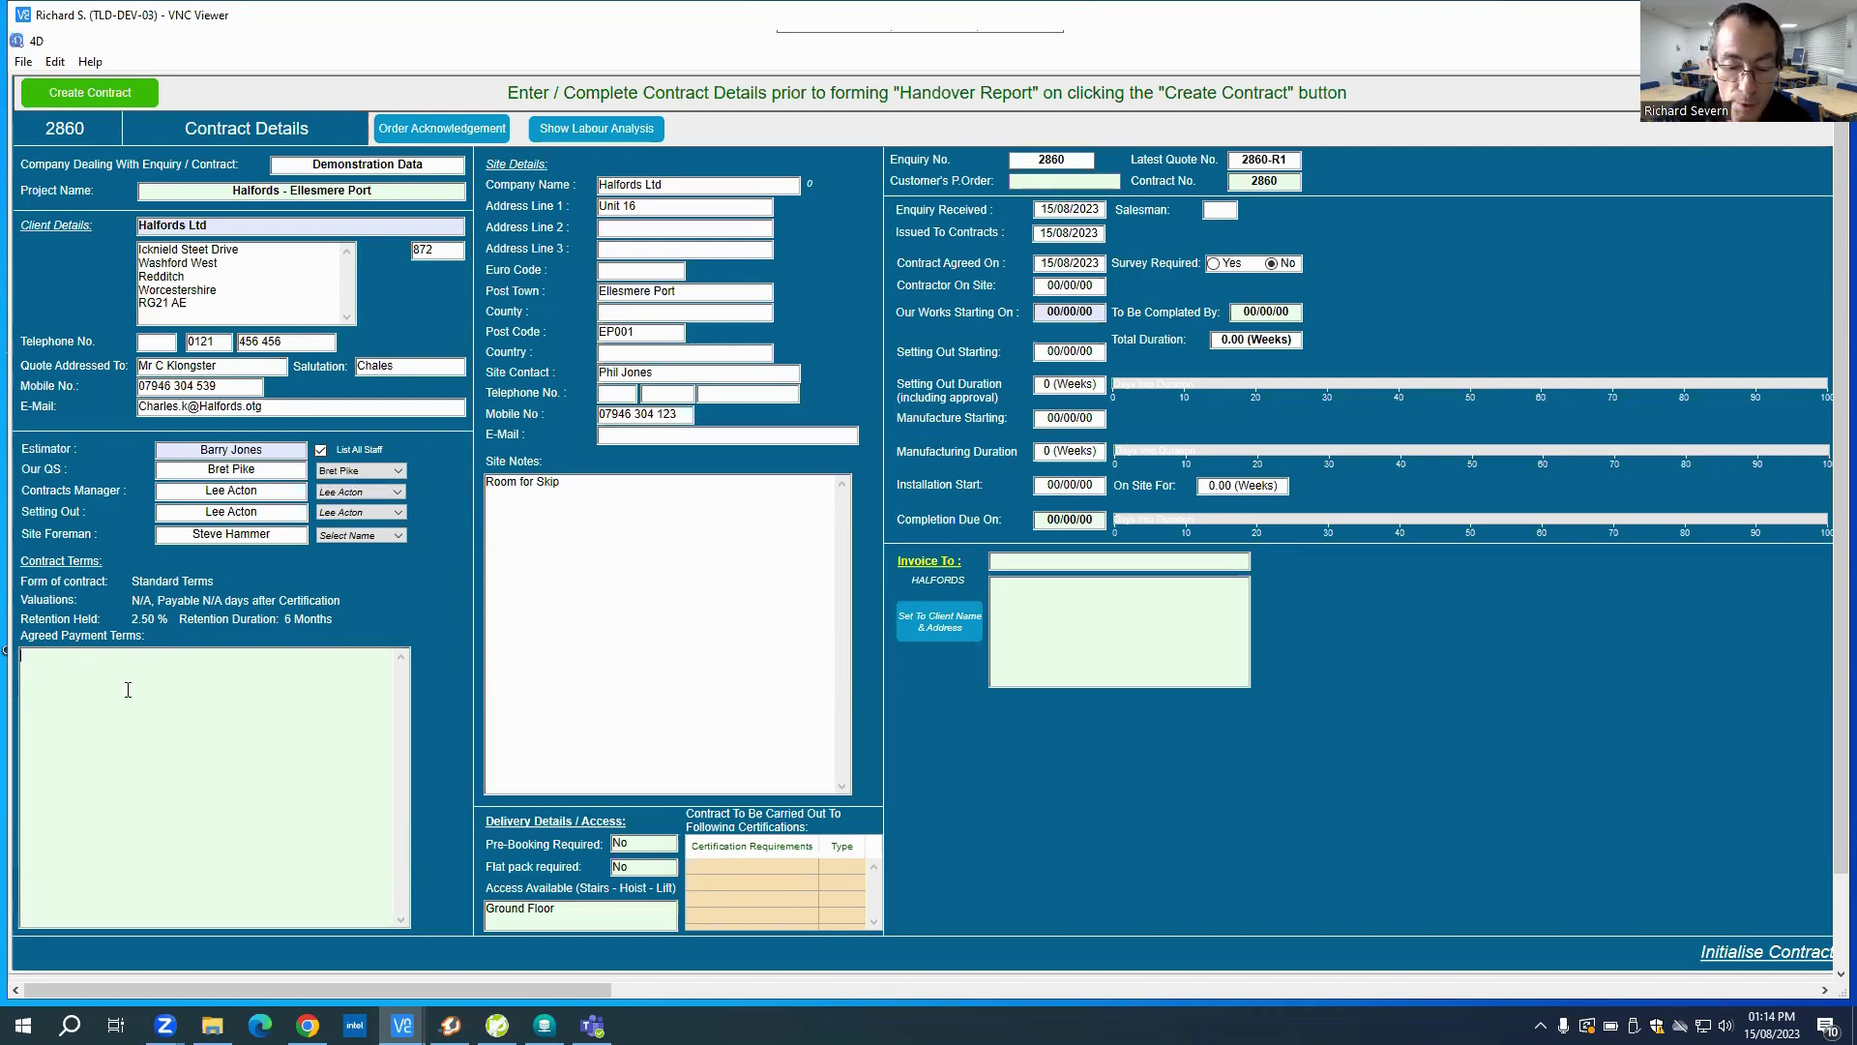
pyautogui.write('Other A')
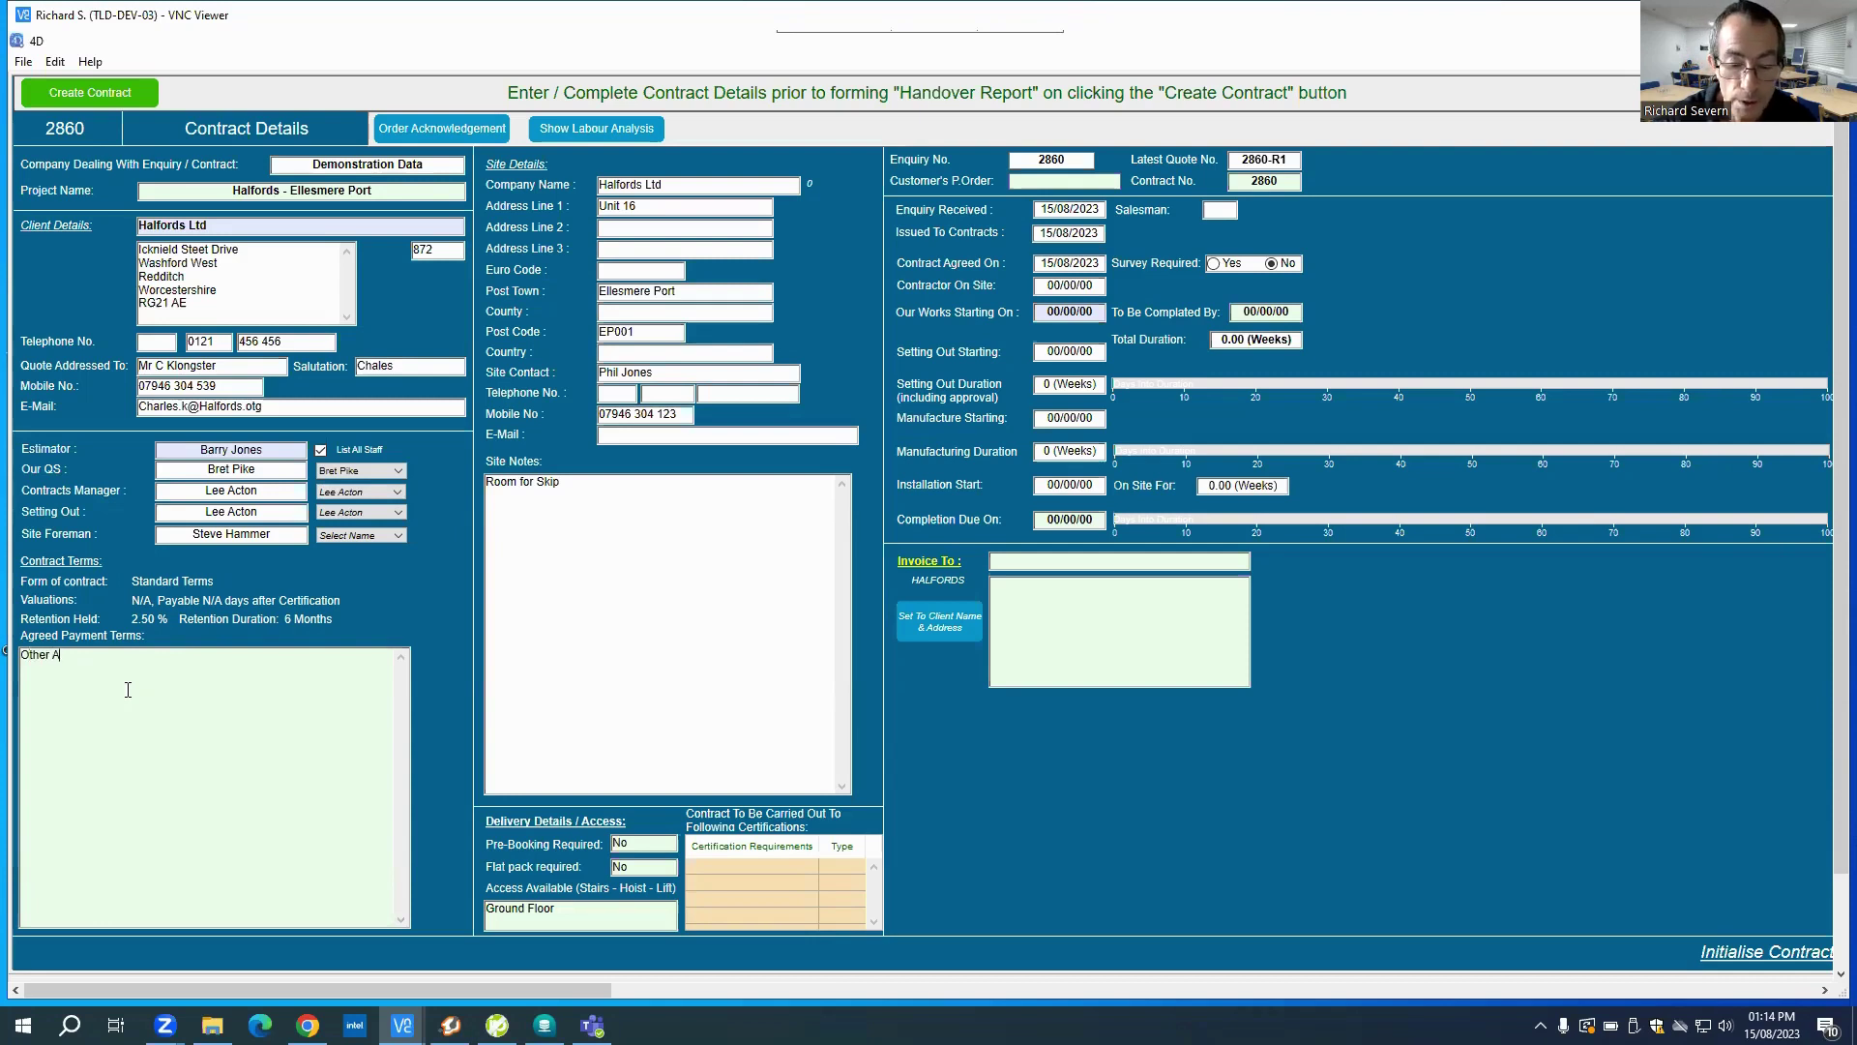
pyautogui.write('greed pay')
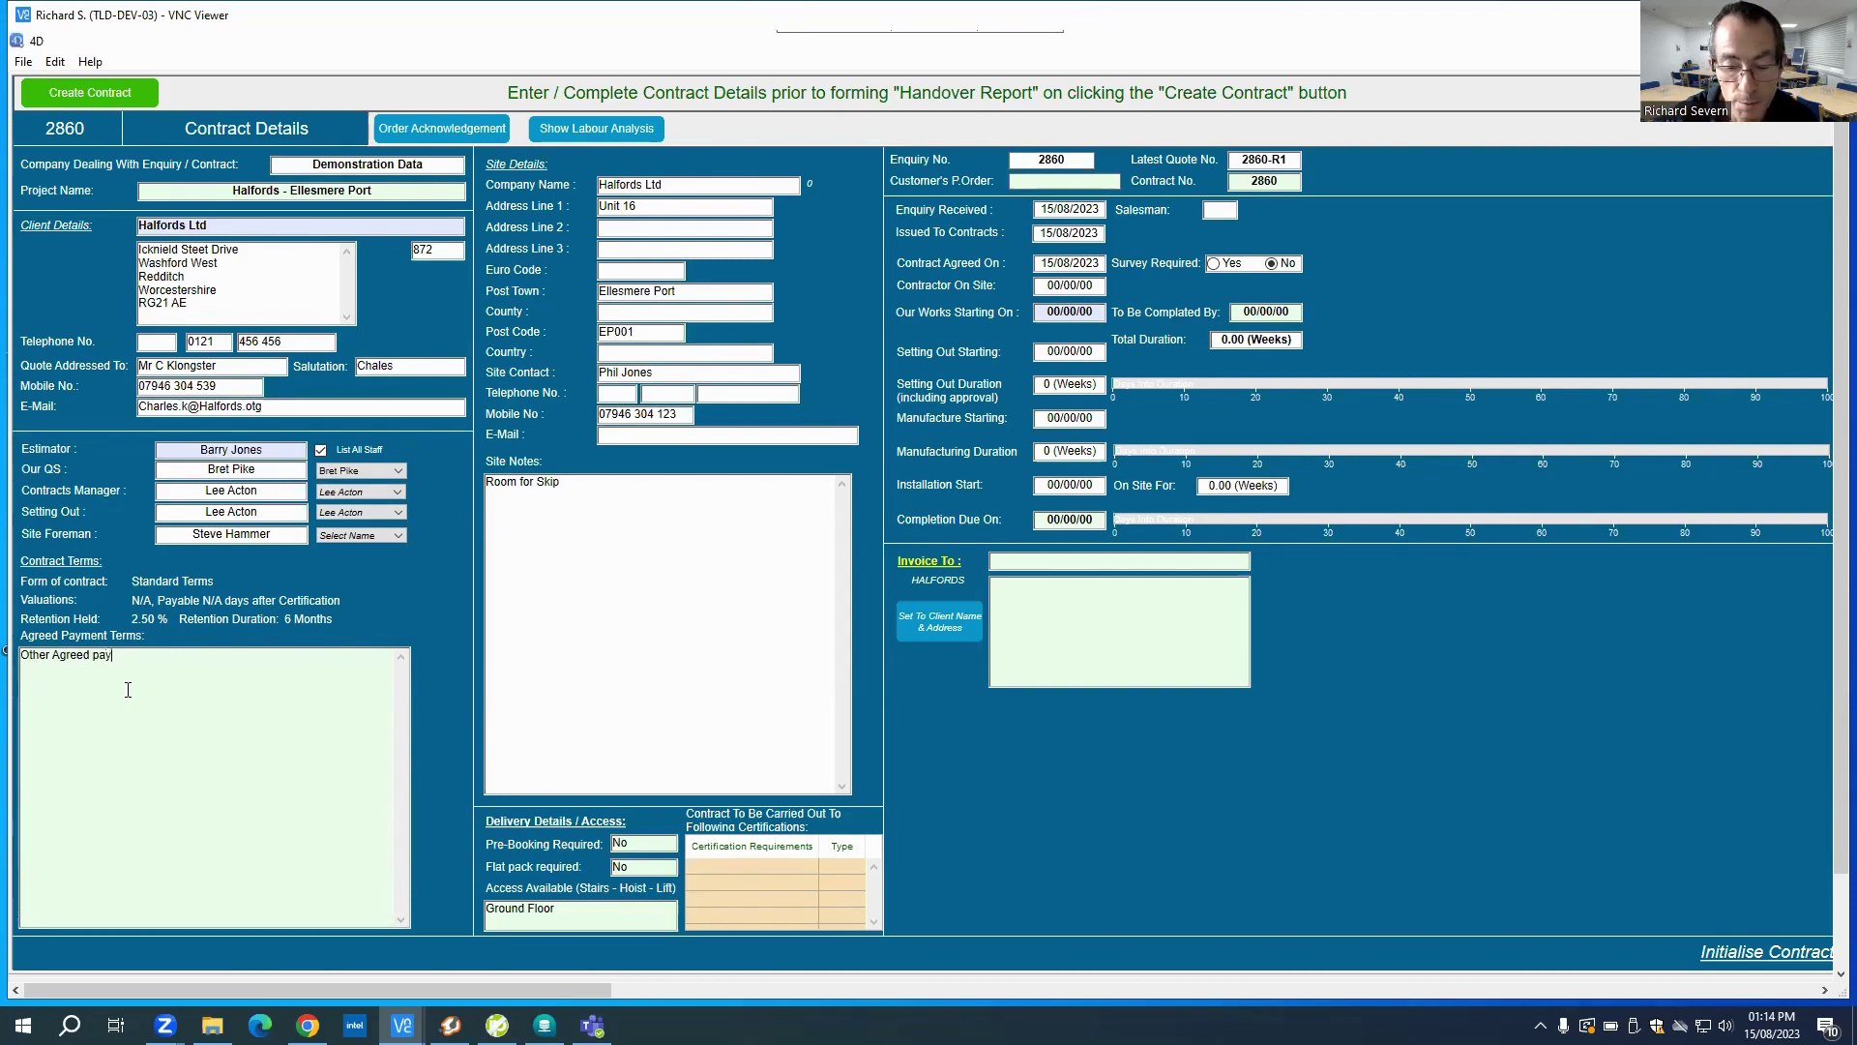
pyautogui.write('ment terms.')
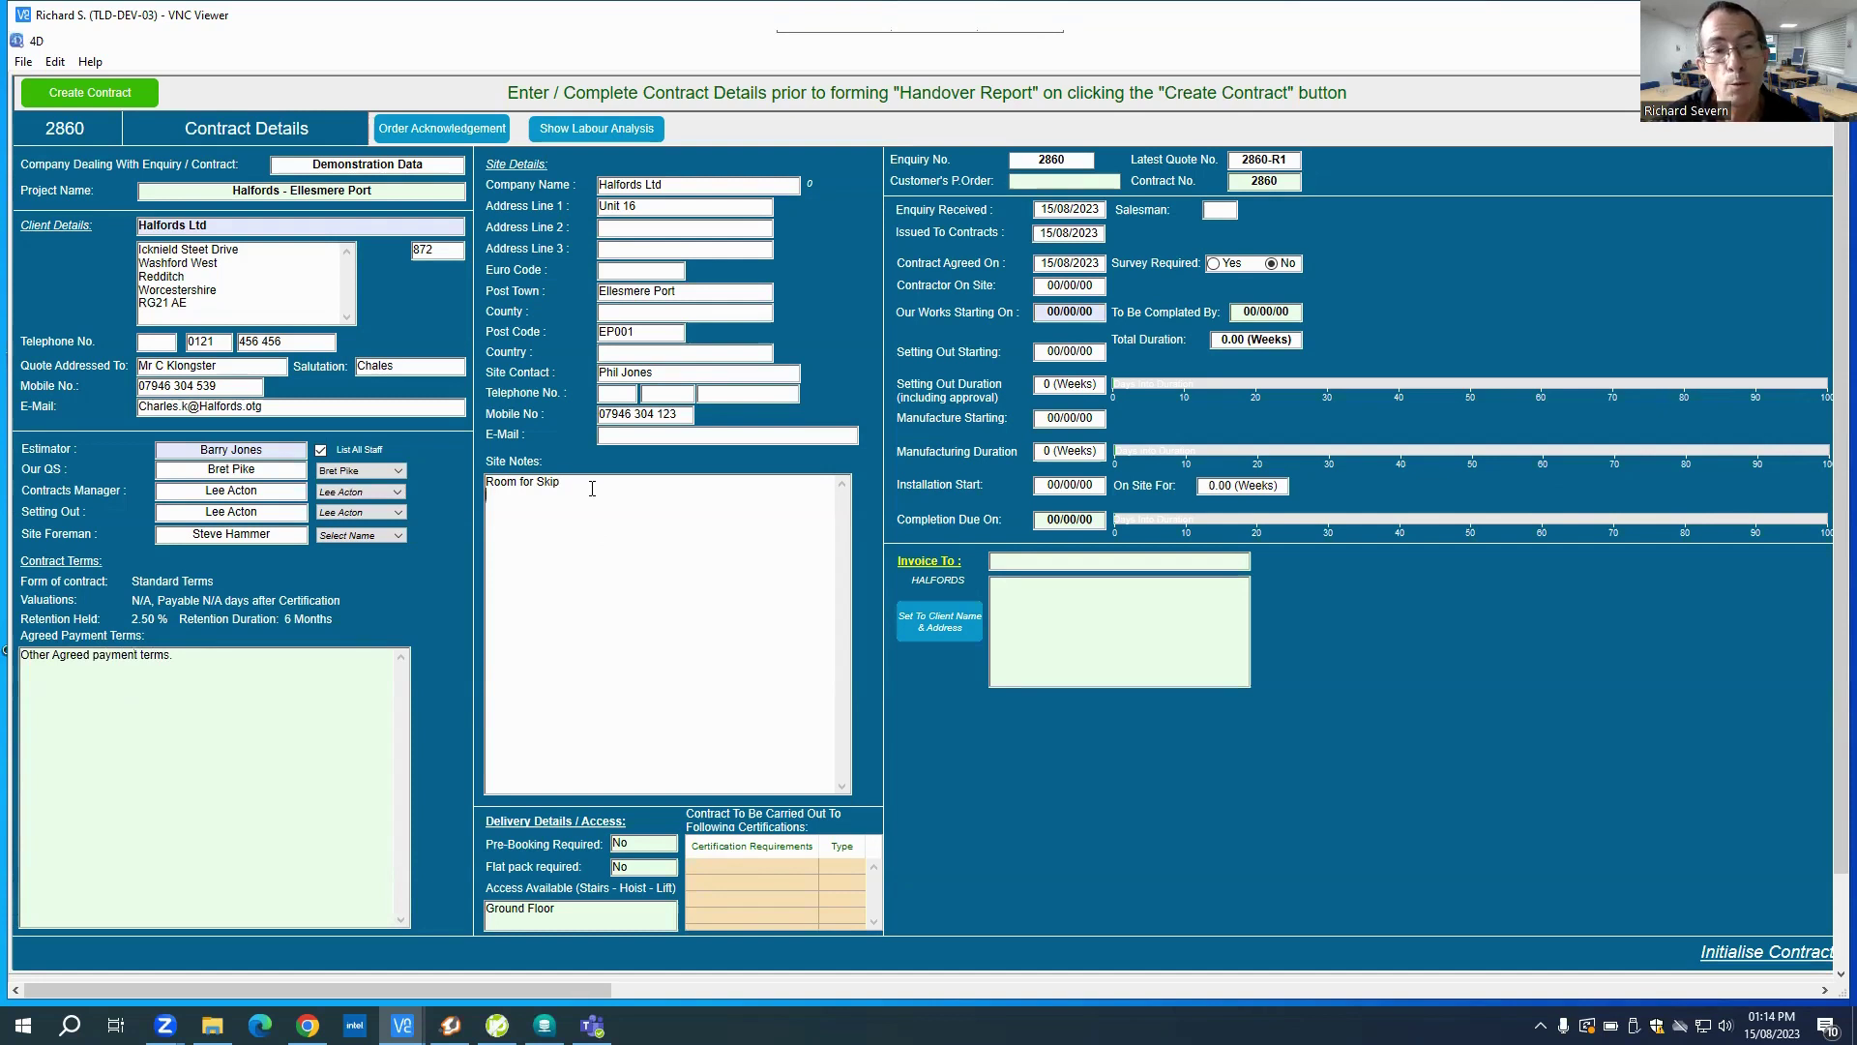
pyautogui.write('Park')
pyautogui.press('BackSpace')
pyautogui.press('BackSpace')
pyautogui.press('BackSpace')
pyautogui.press('BackSpace')
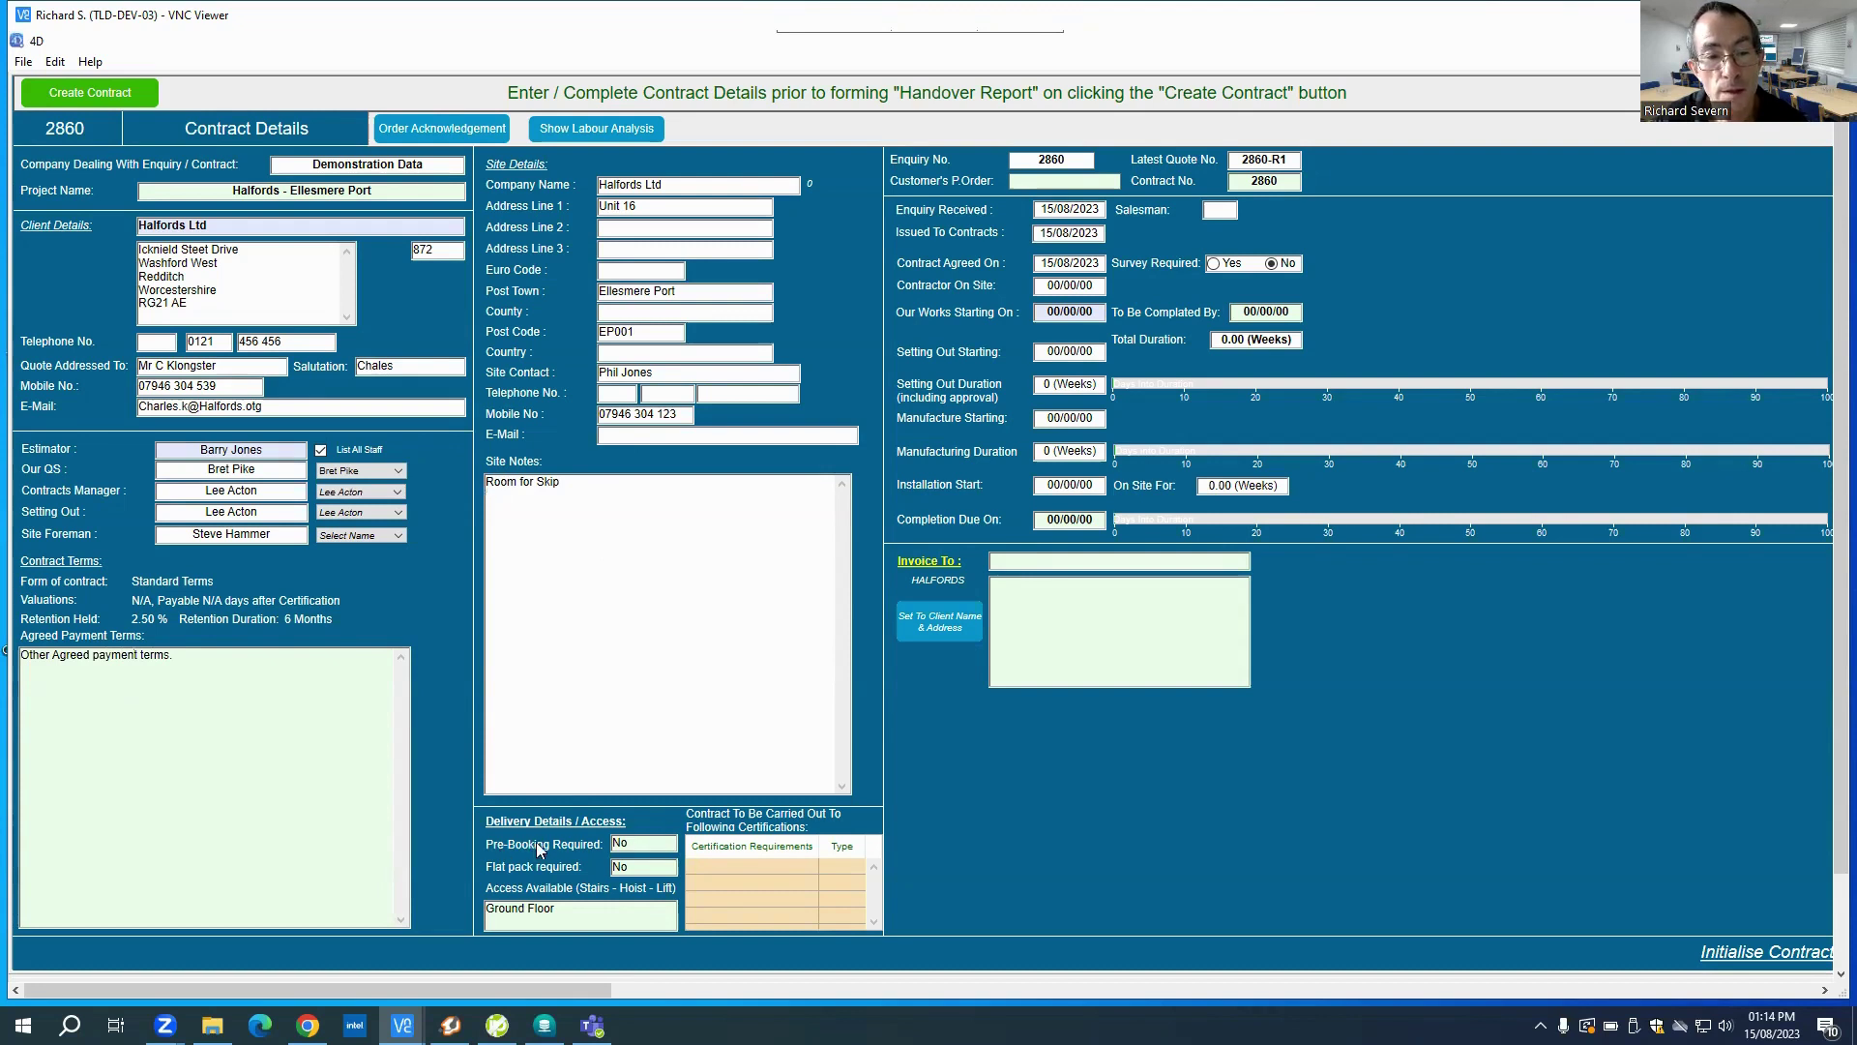
# Step: Replace the 'Ground Floor' access note with 'Lift - Smaill items only - Stairs access all OK'
pyautogui.click(635, 843)
pyautogui.click(563, 910)
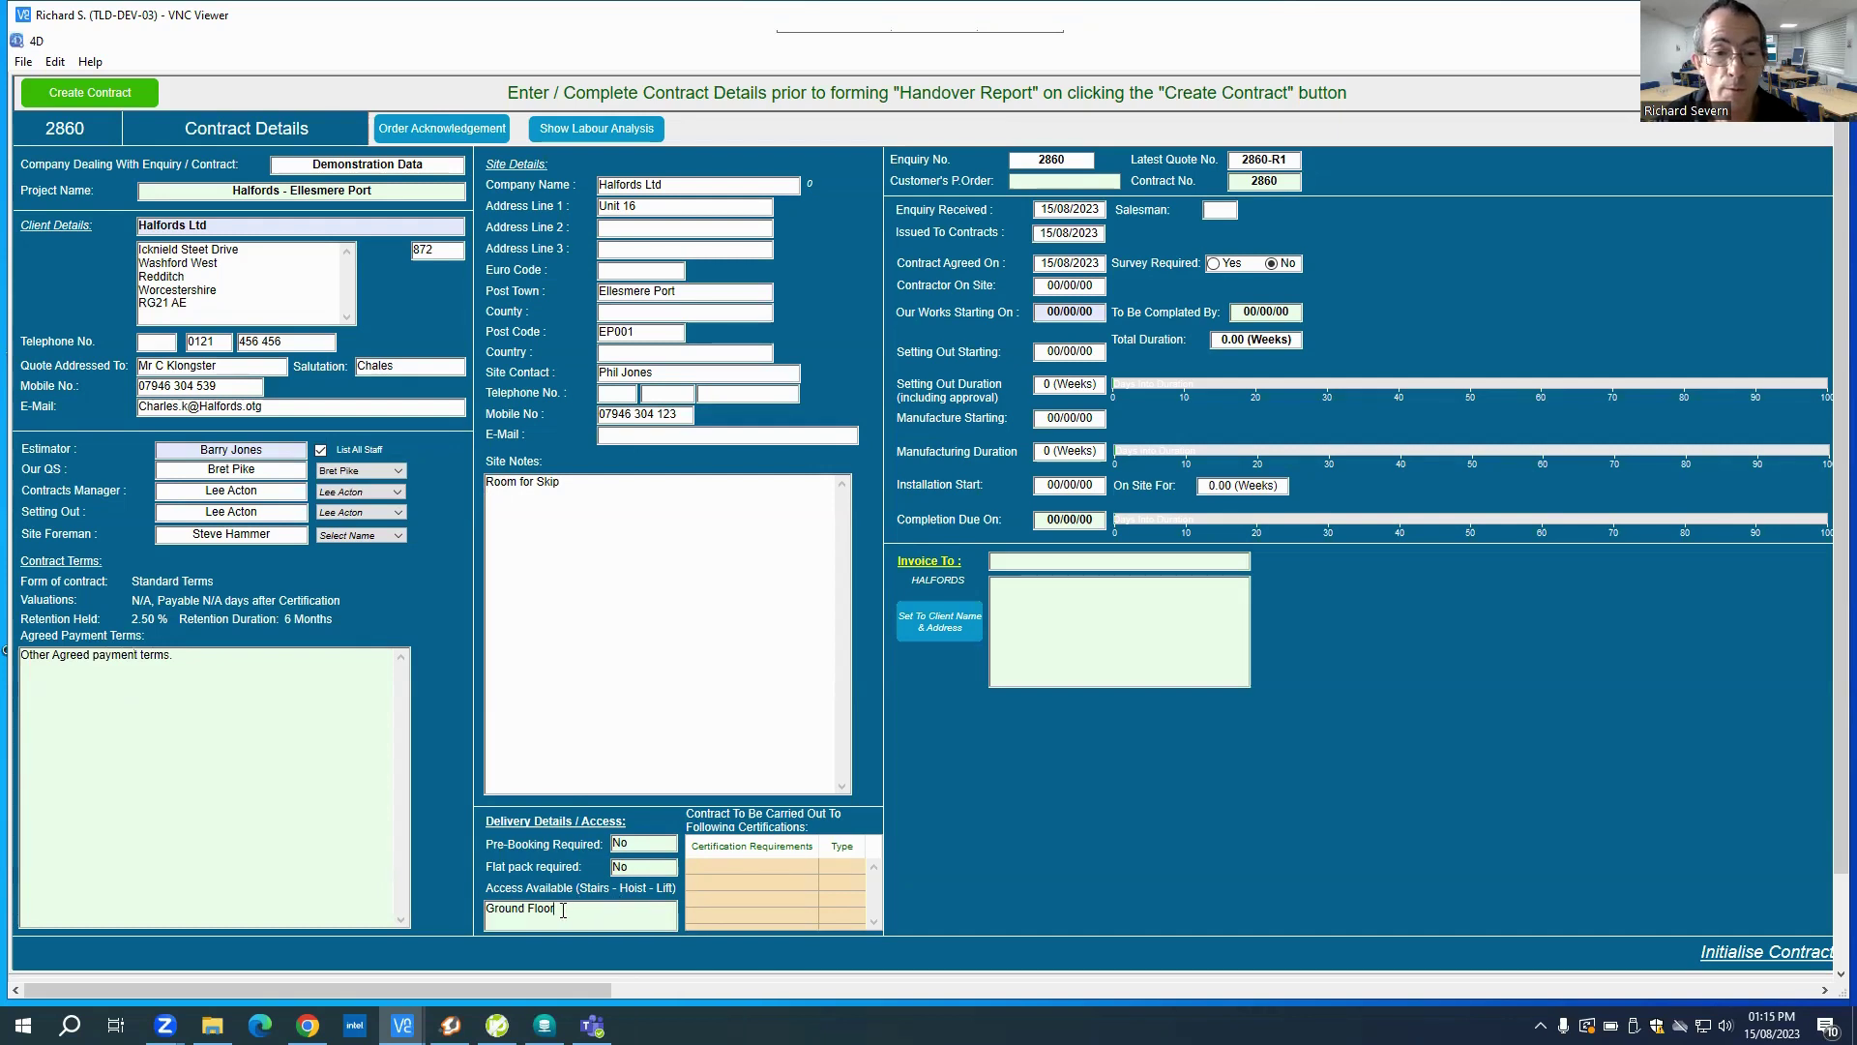
pyautogui.moveTo(563, 910); pyautogui.dragTo(448, 899)
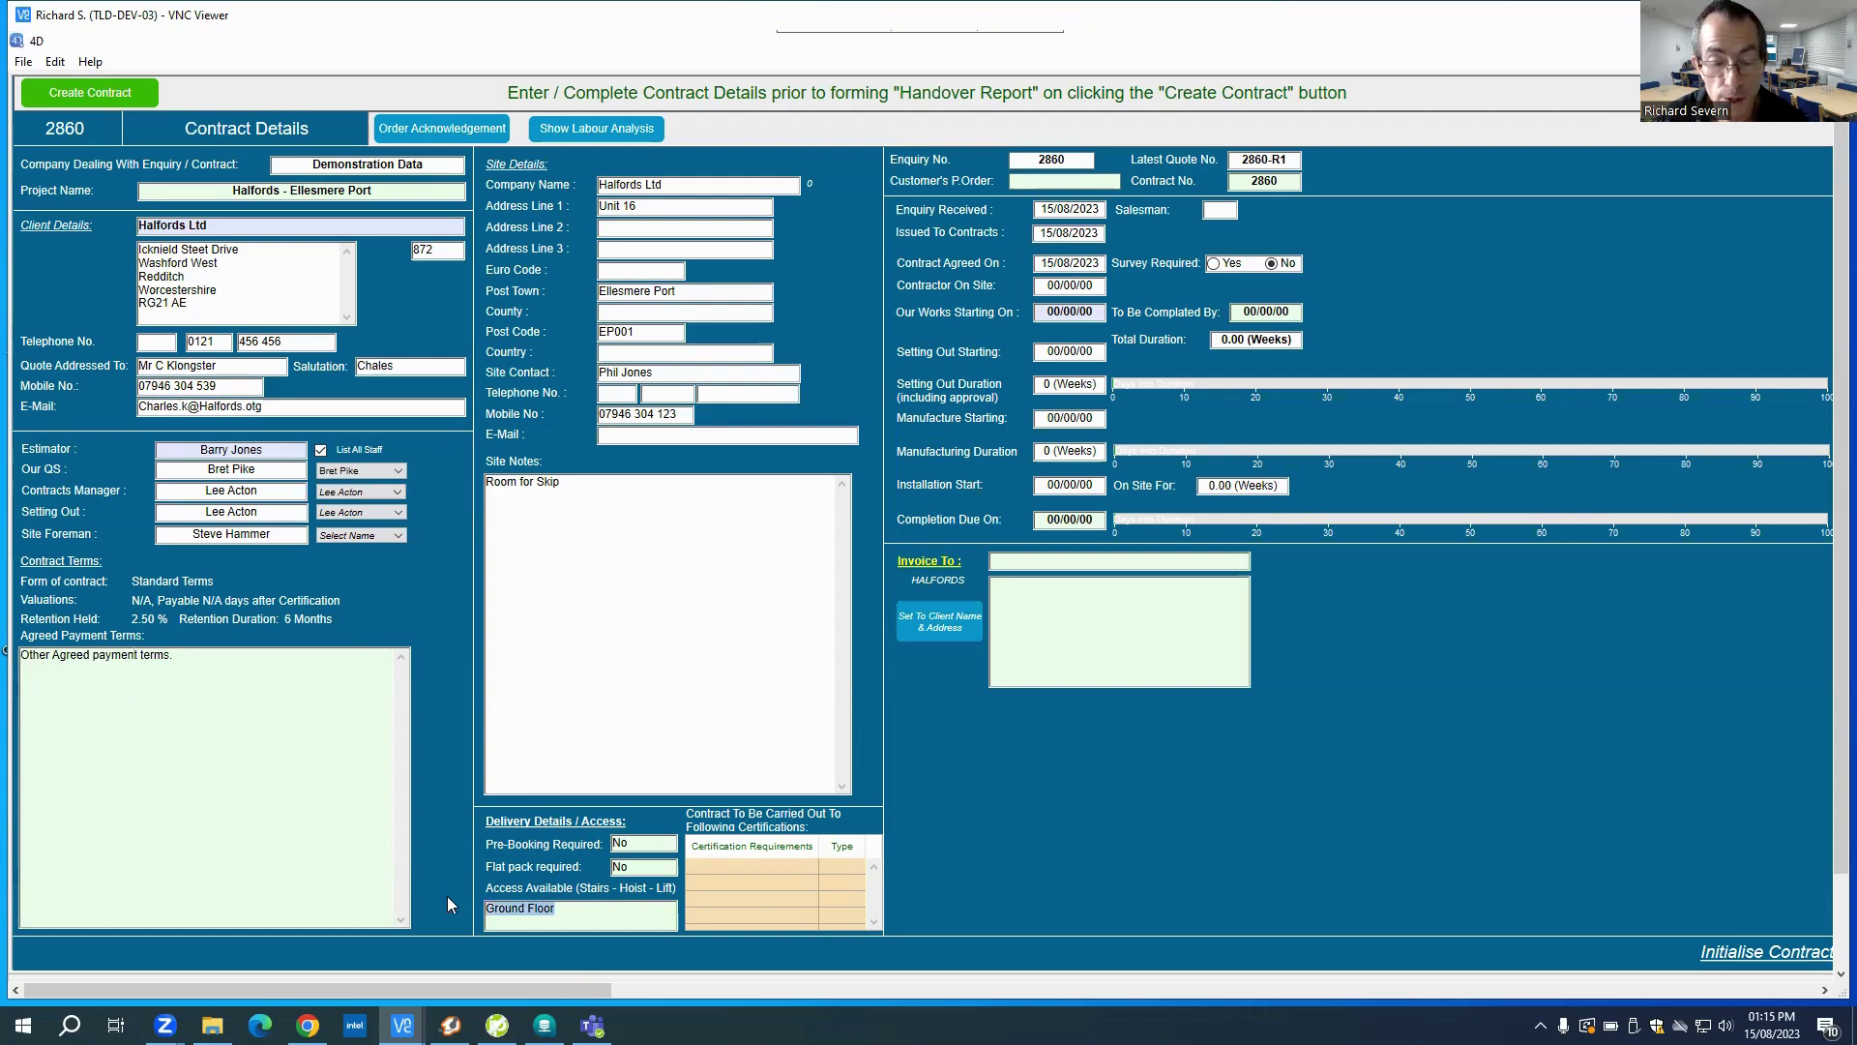
pyautogui.write('Lift')
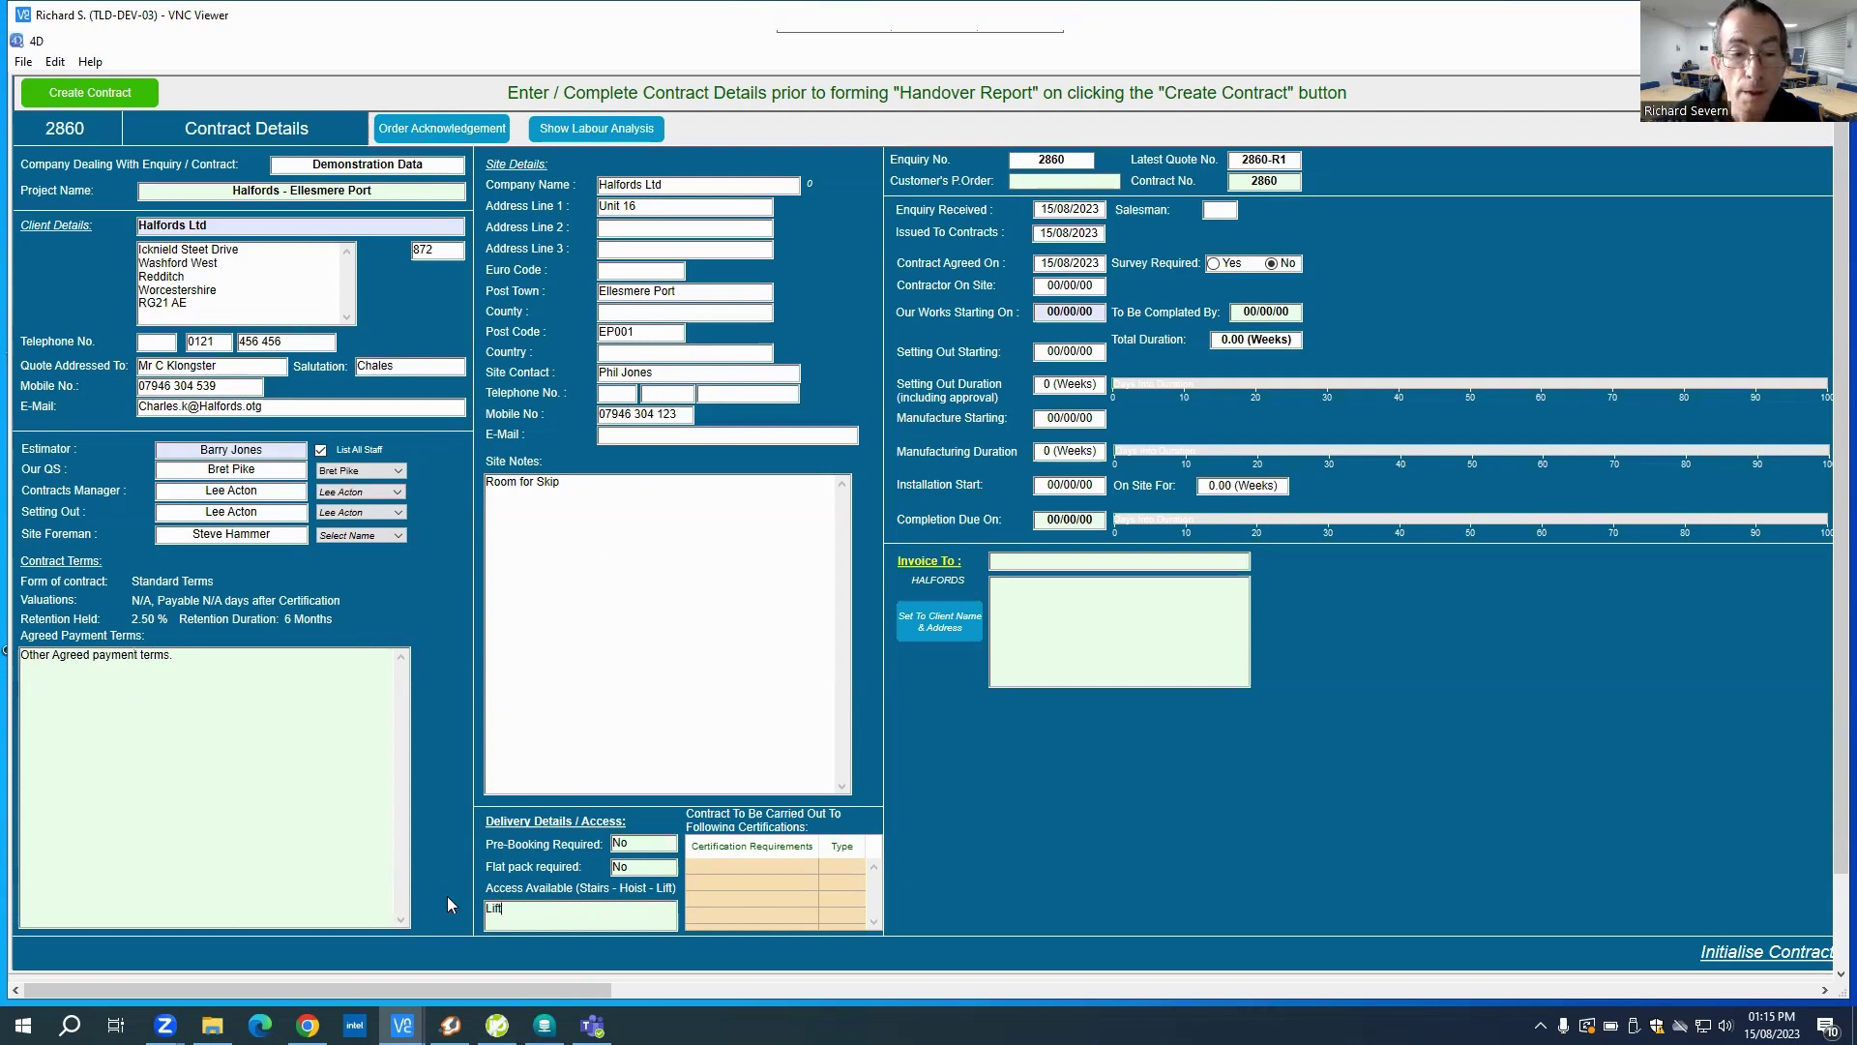
pyautogui.write(' - Sma')
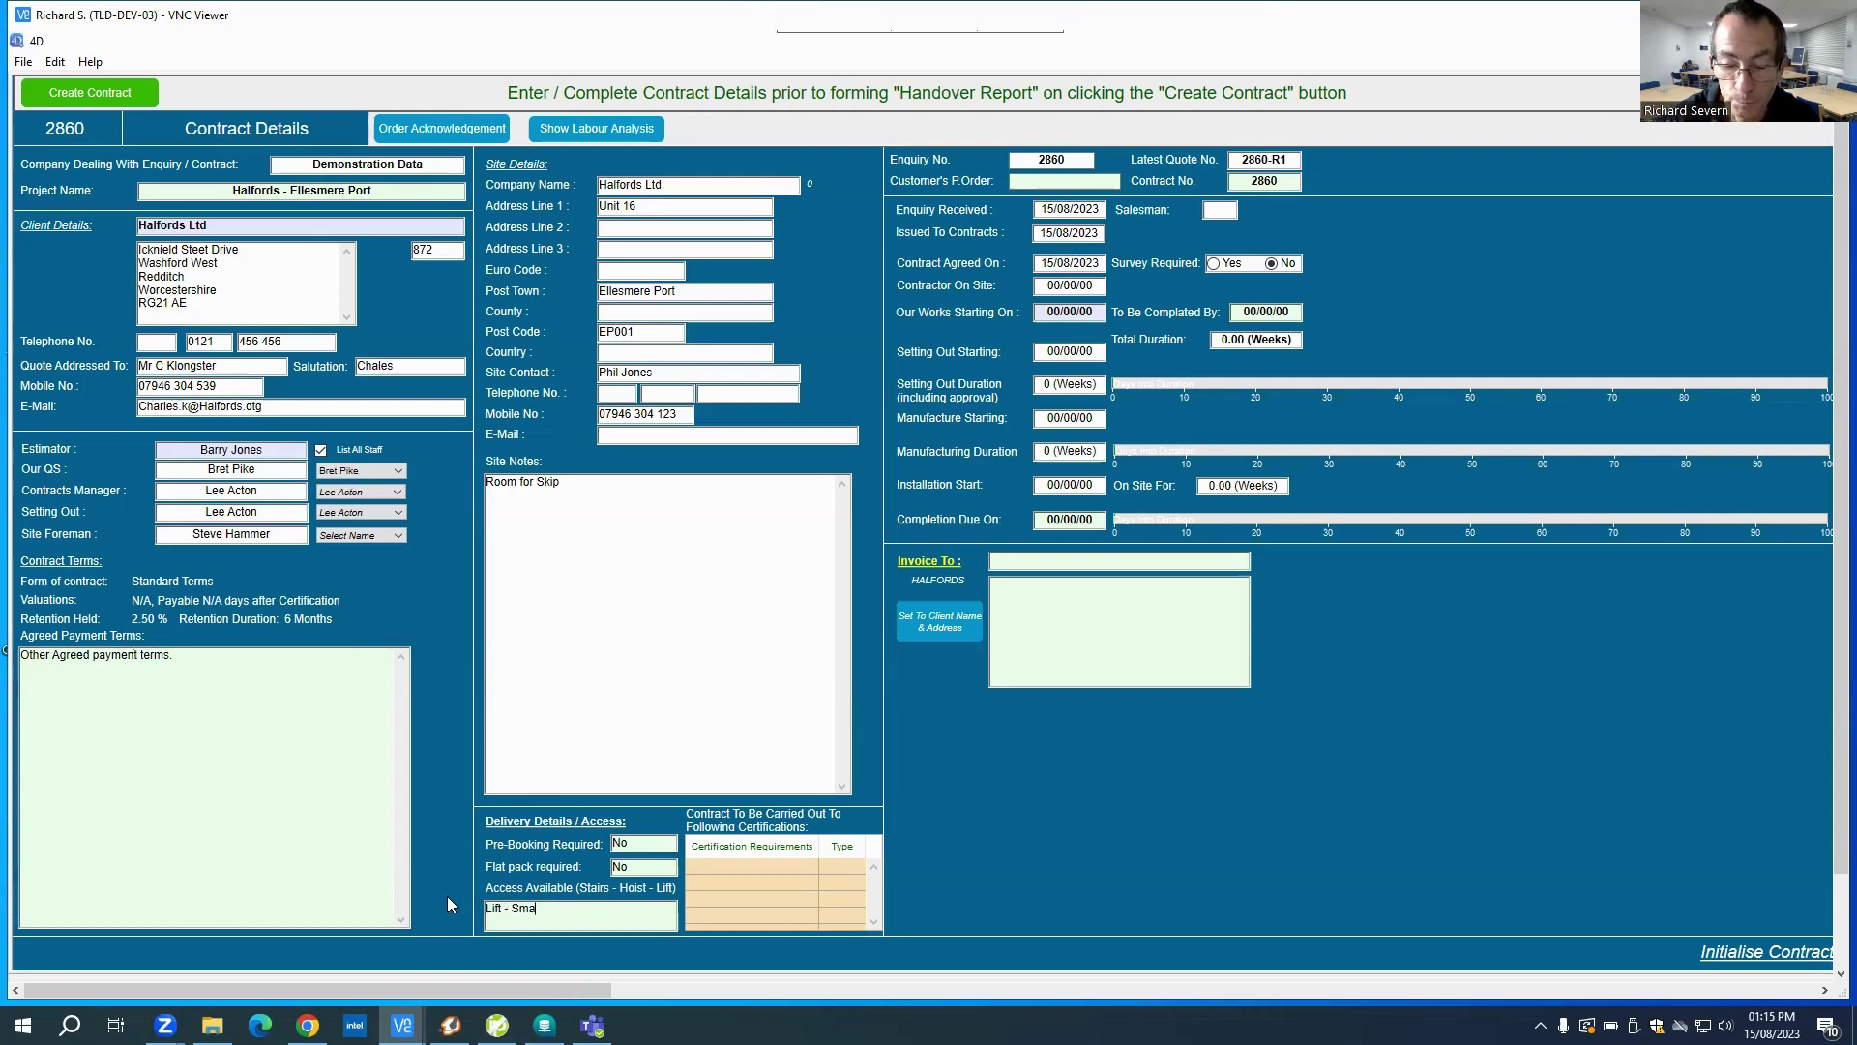
pyautogui.write('ill items ')
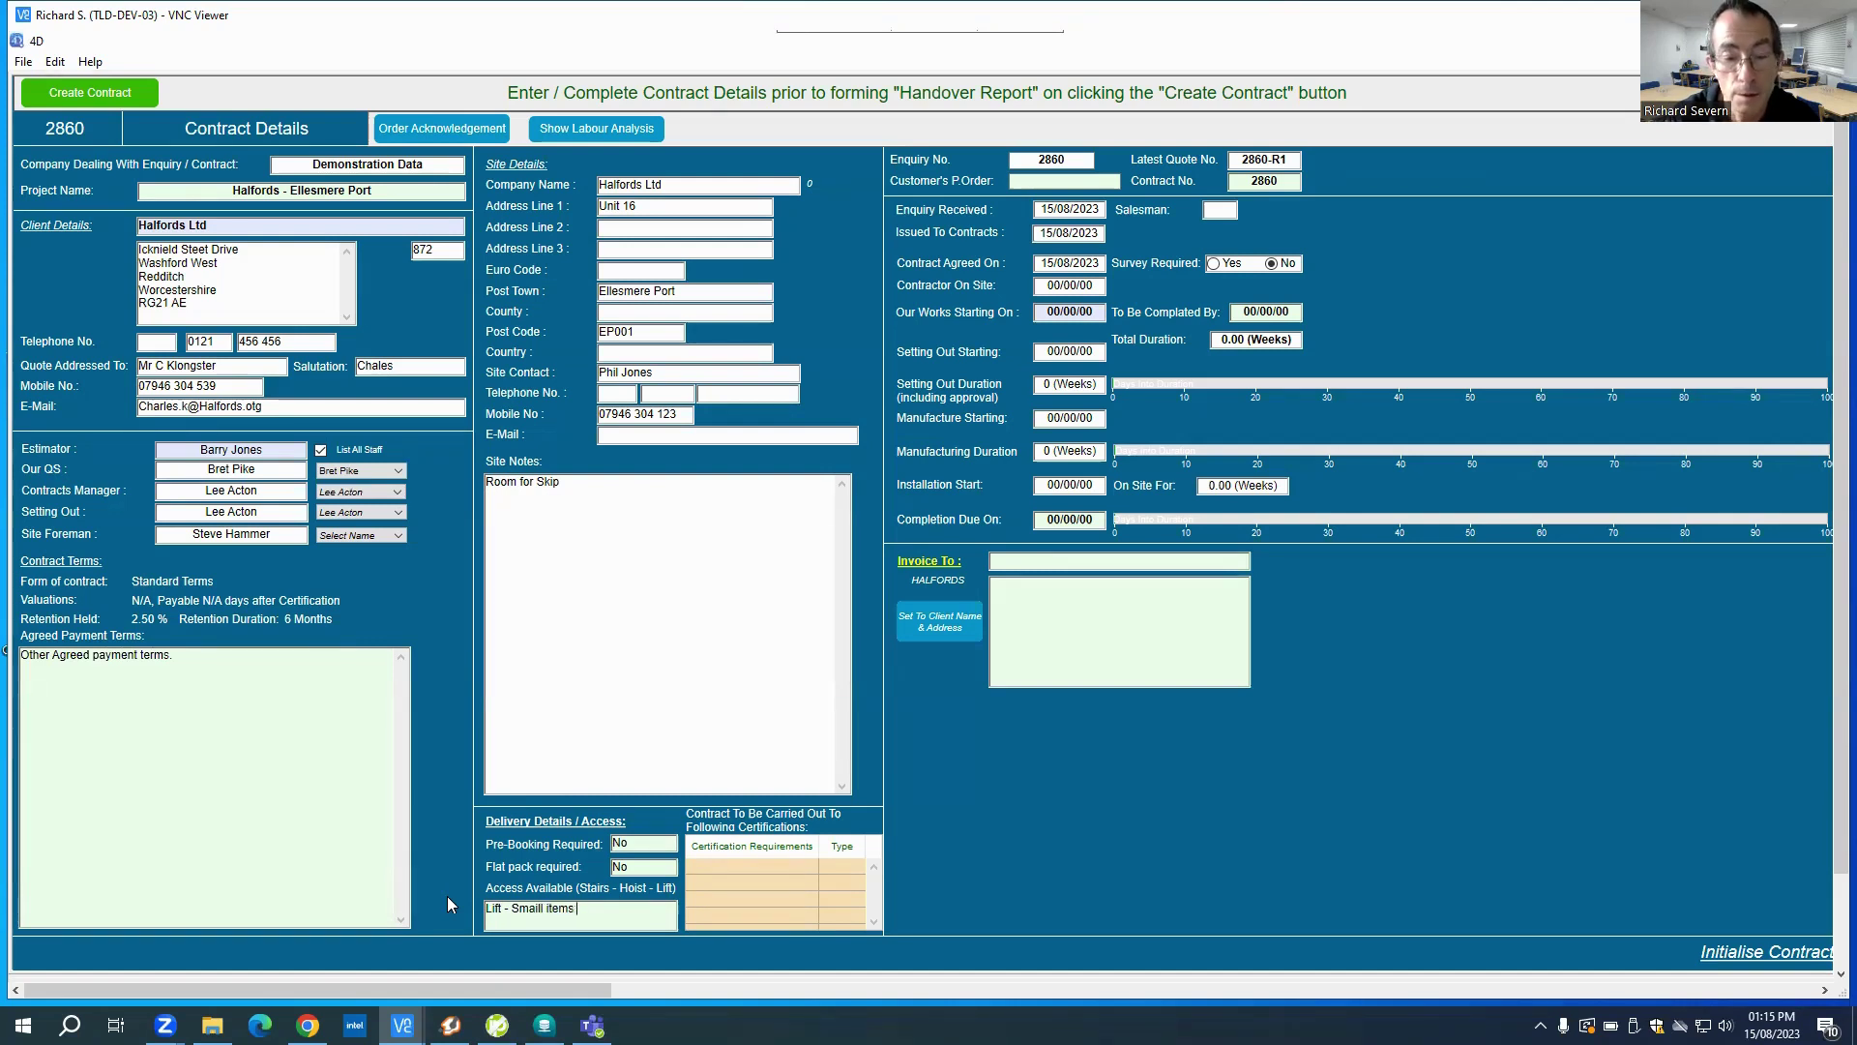
pyautogui.write('only - ')
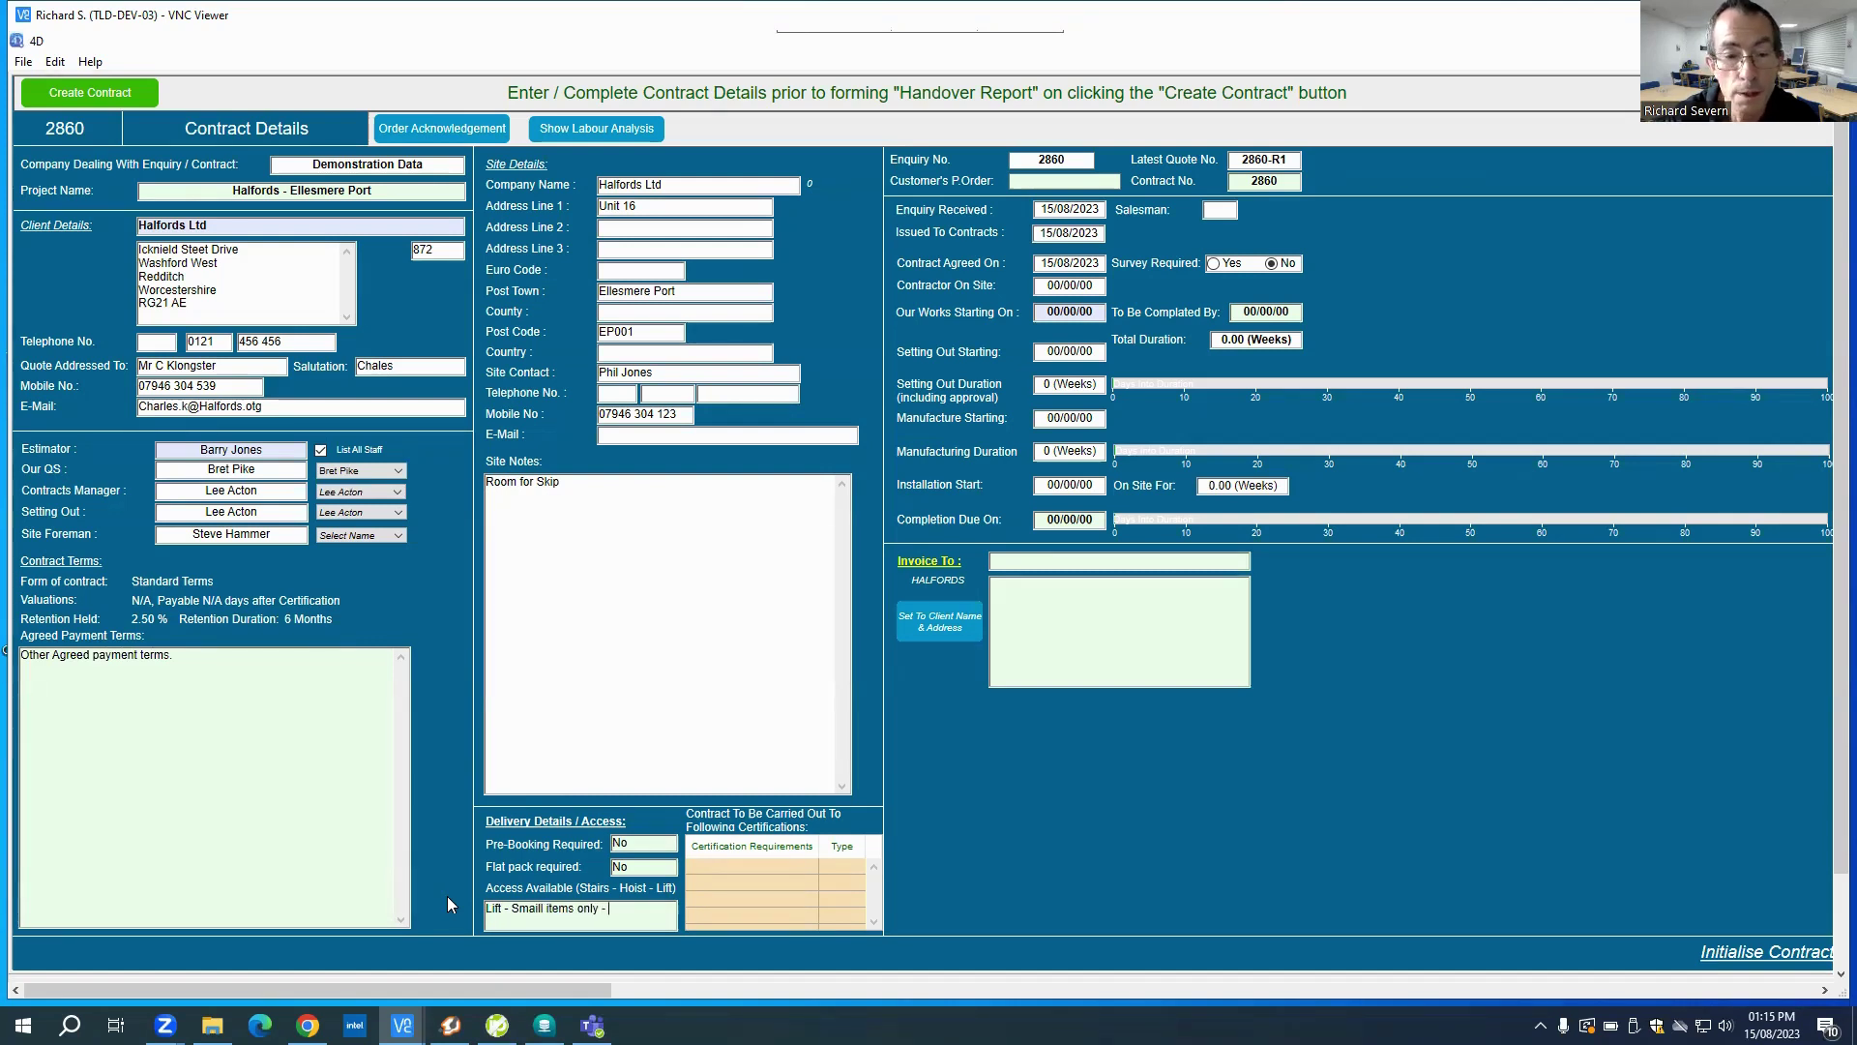
pyautogui.write('Stair')
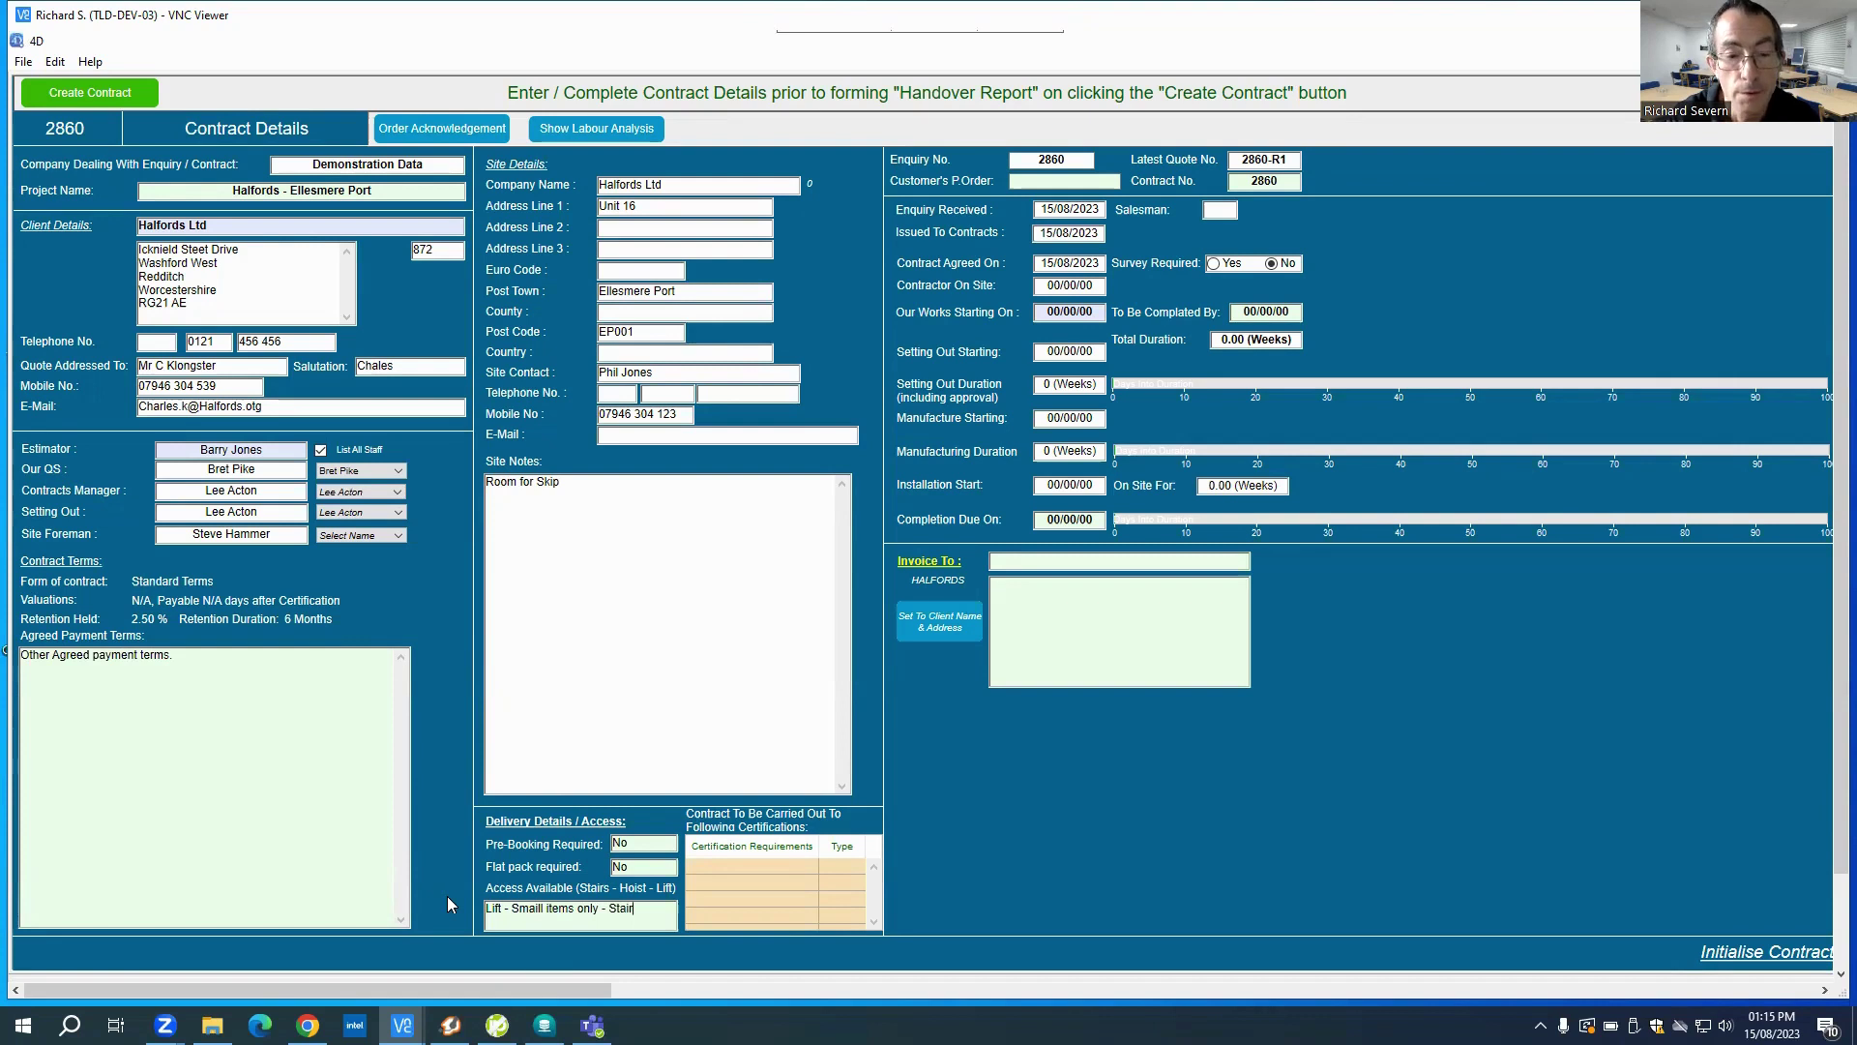
pyautogui.write('s access al')
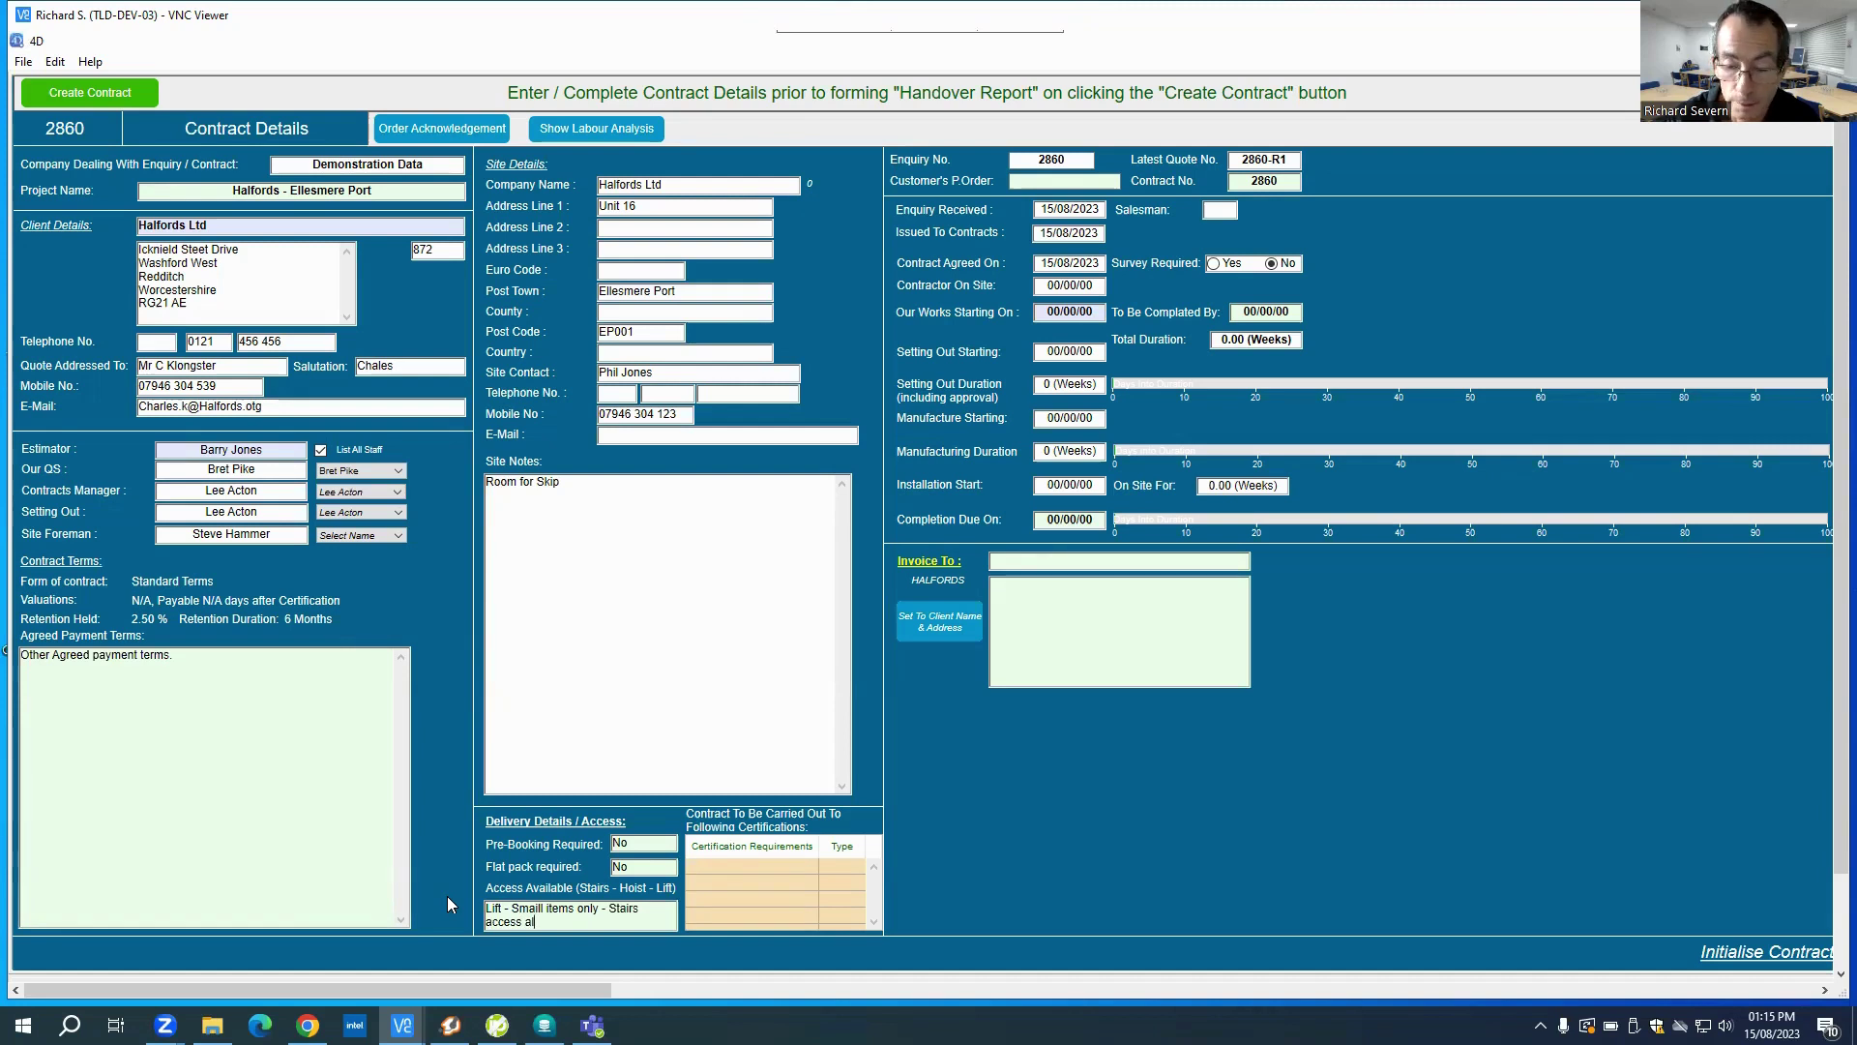
pyautogui.write('l OK')
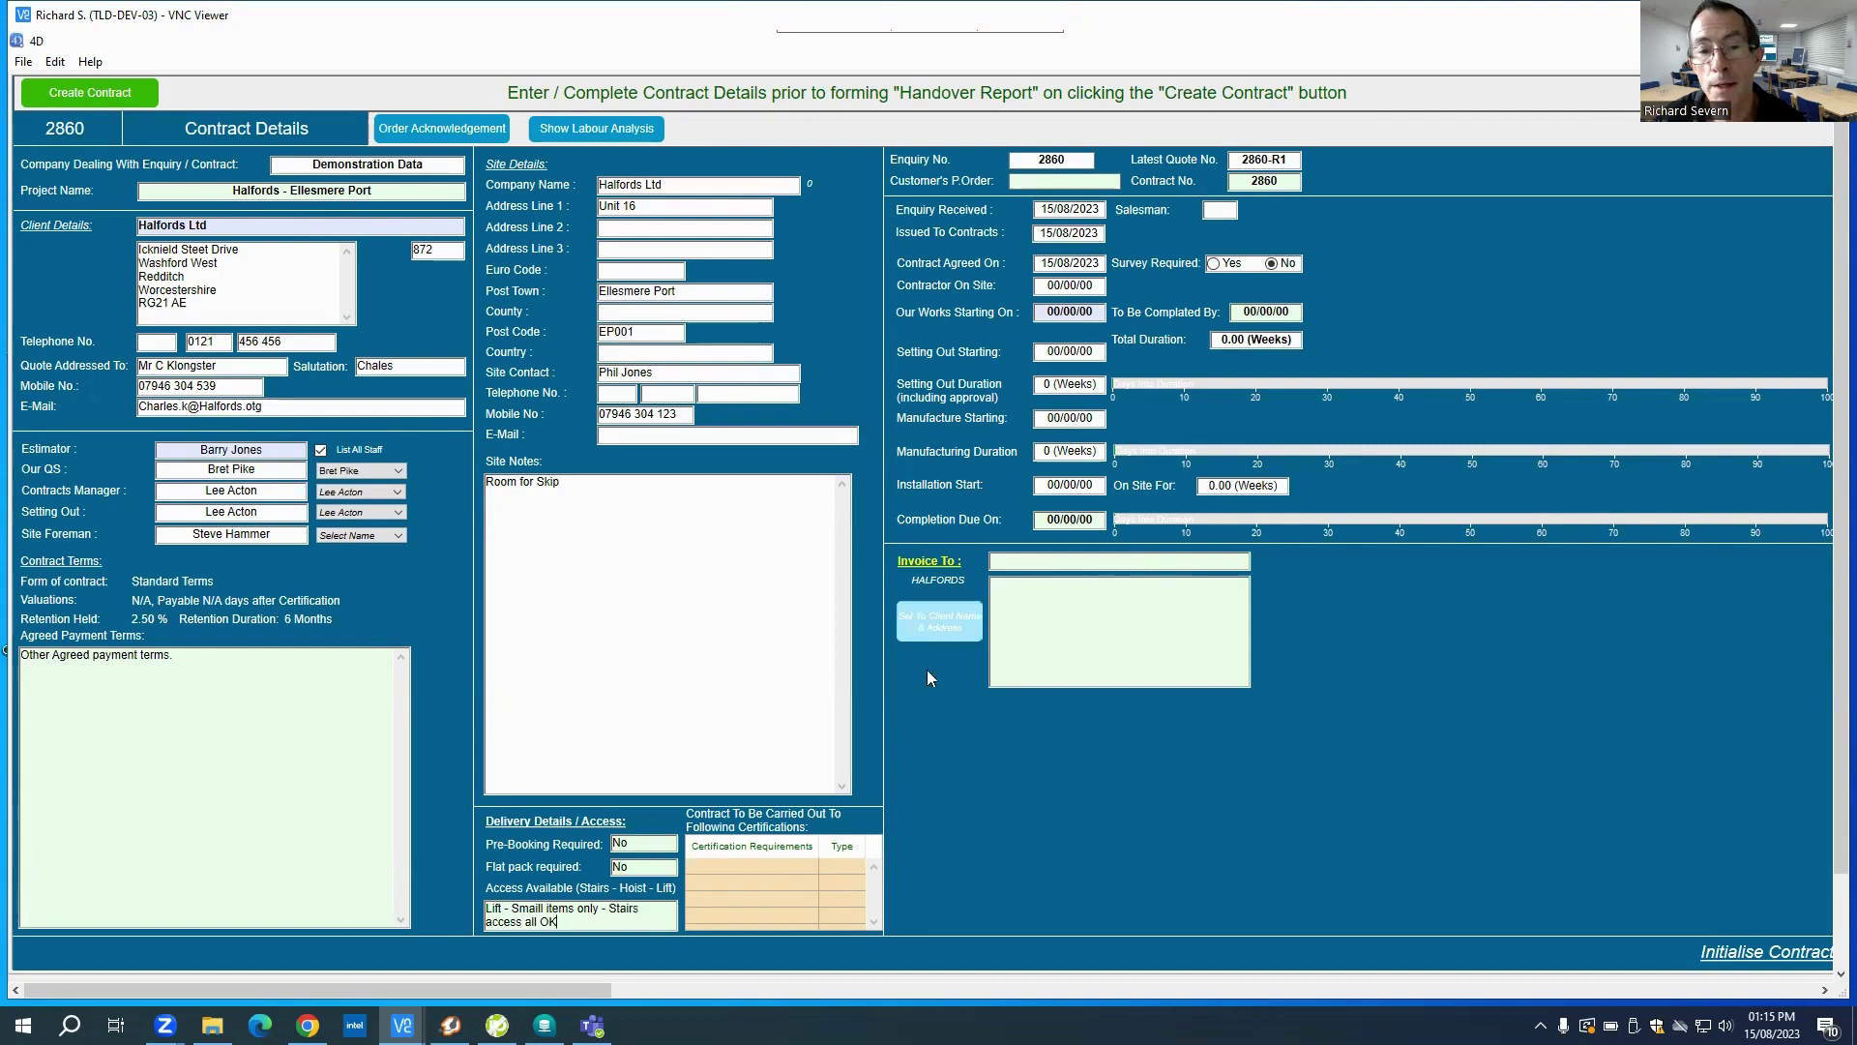
# Step: Copy the client's name and address into Invoice To and enter customer order 'Email 15.08.23'
pyautogui.click(937, 627)
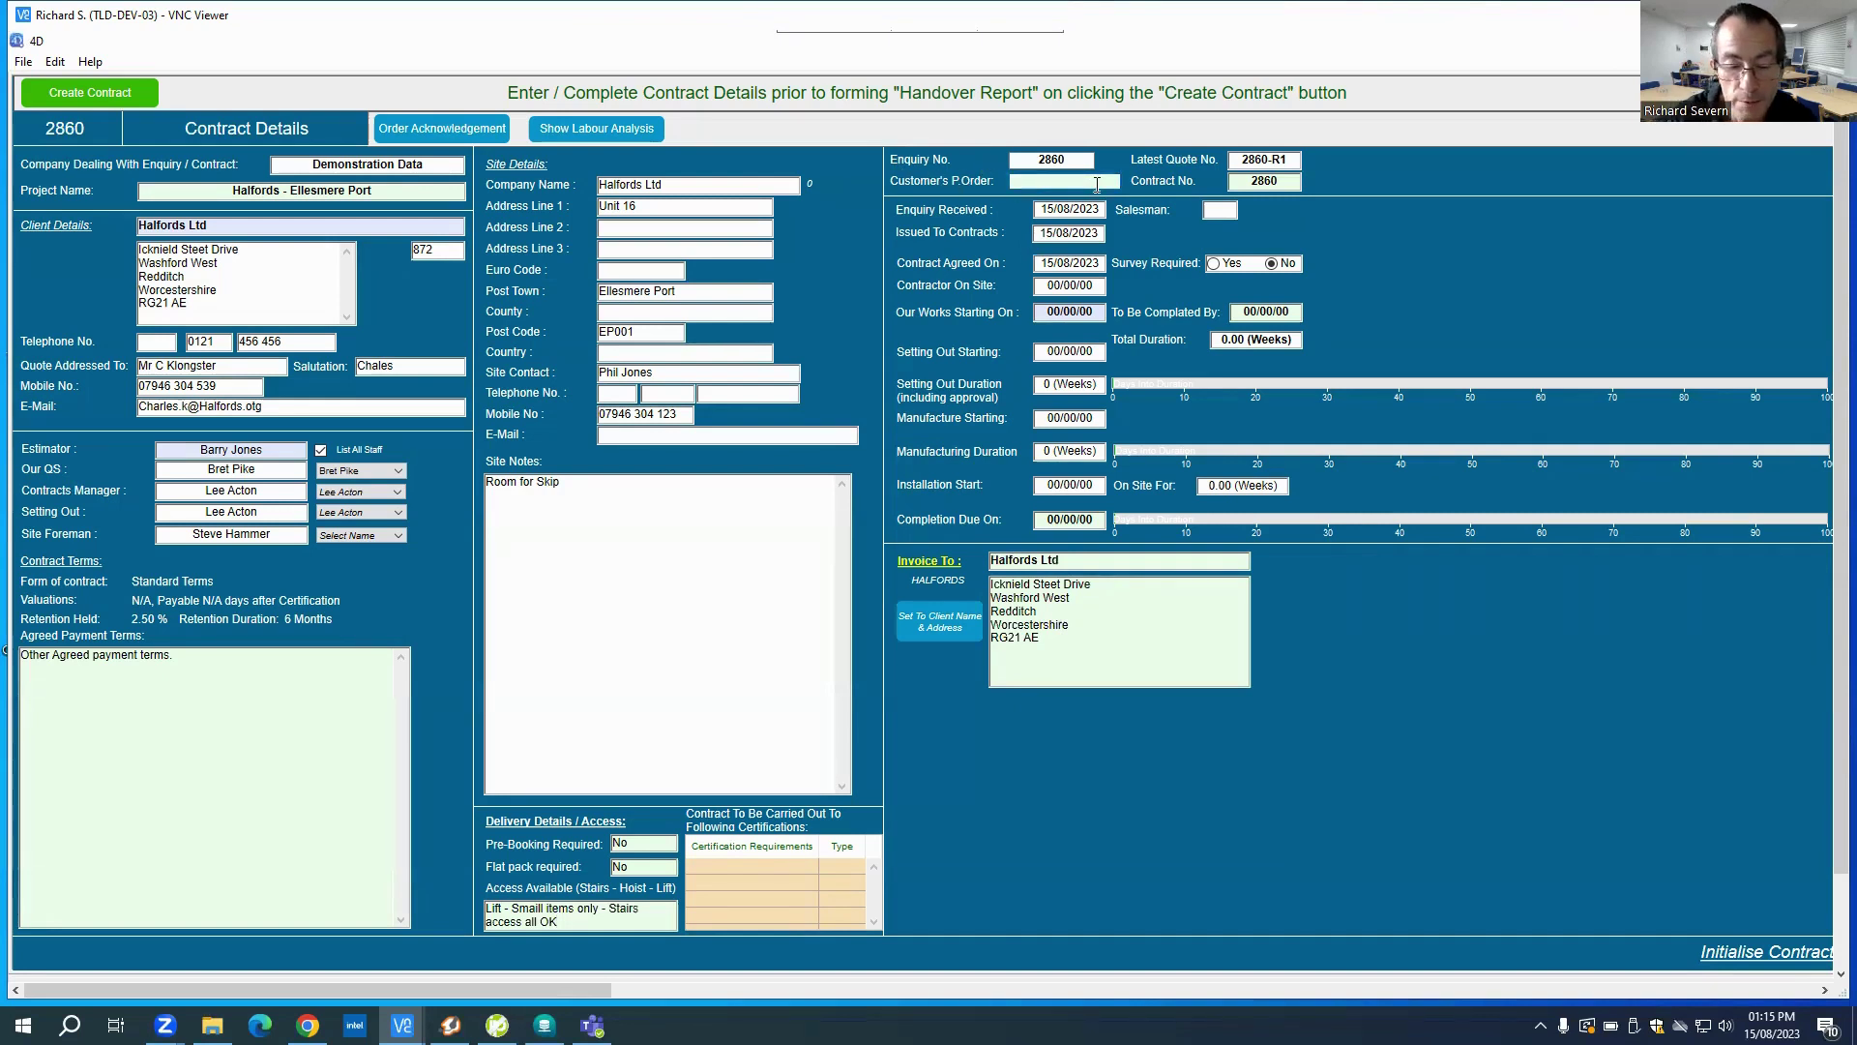
pyautogui.write('Em')
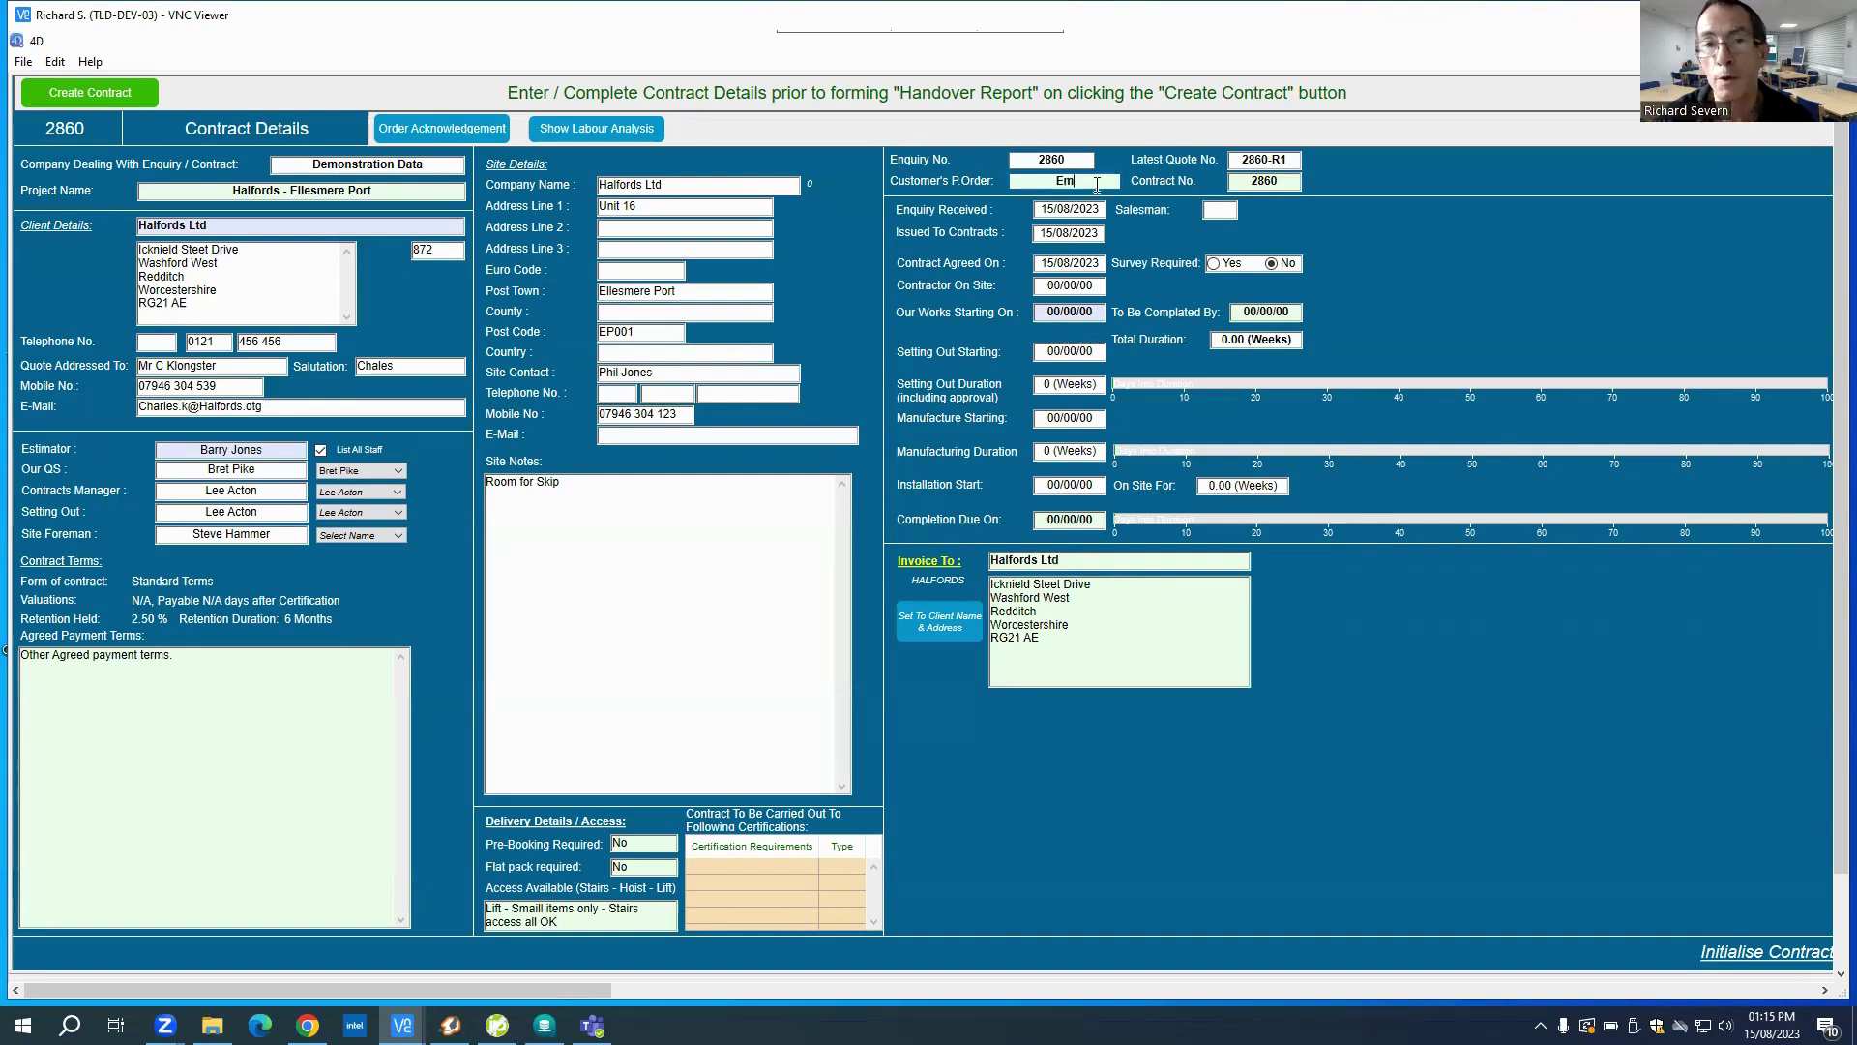
pyautogui.write('ail')
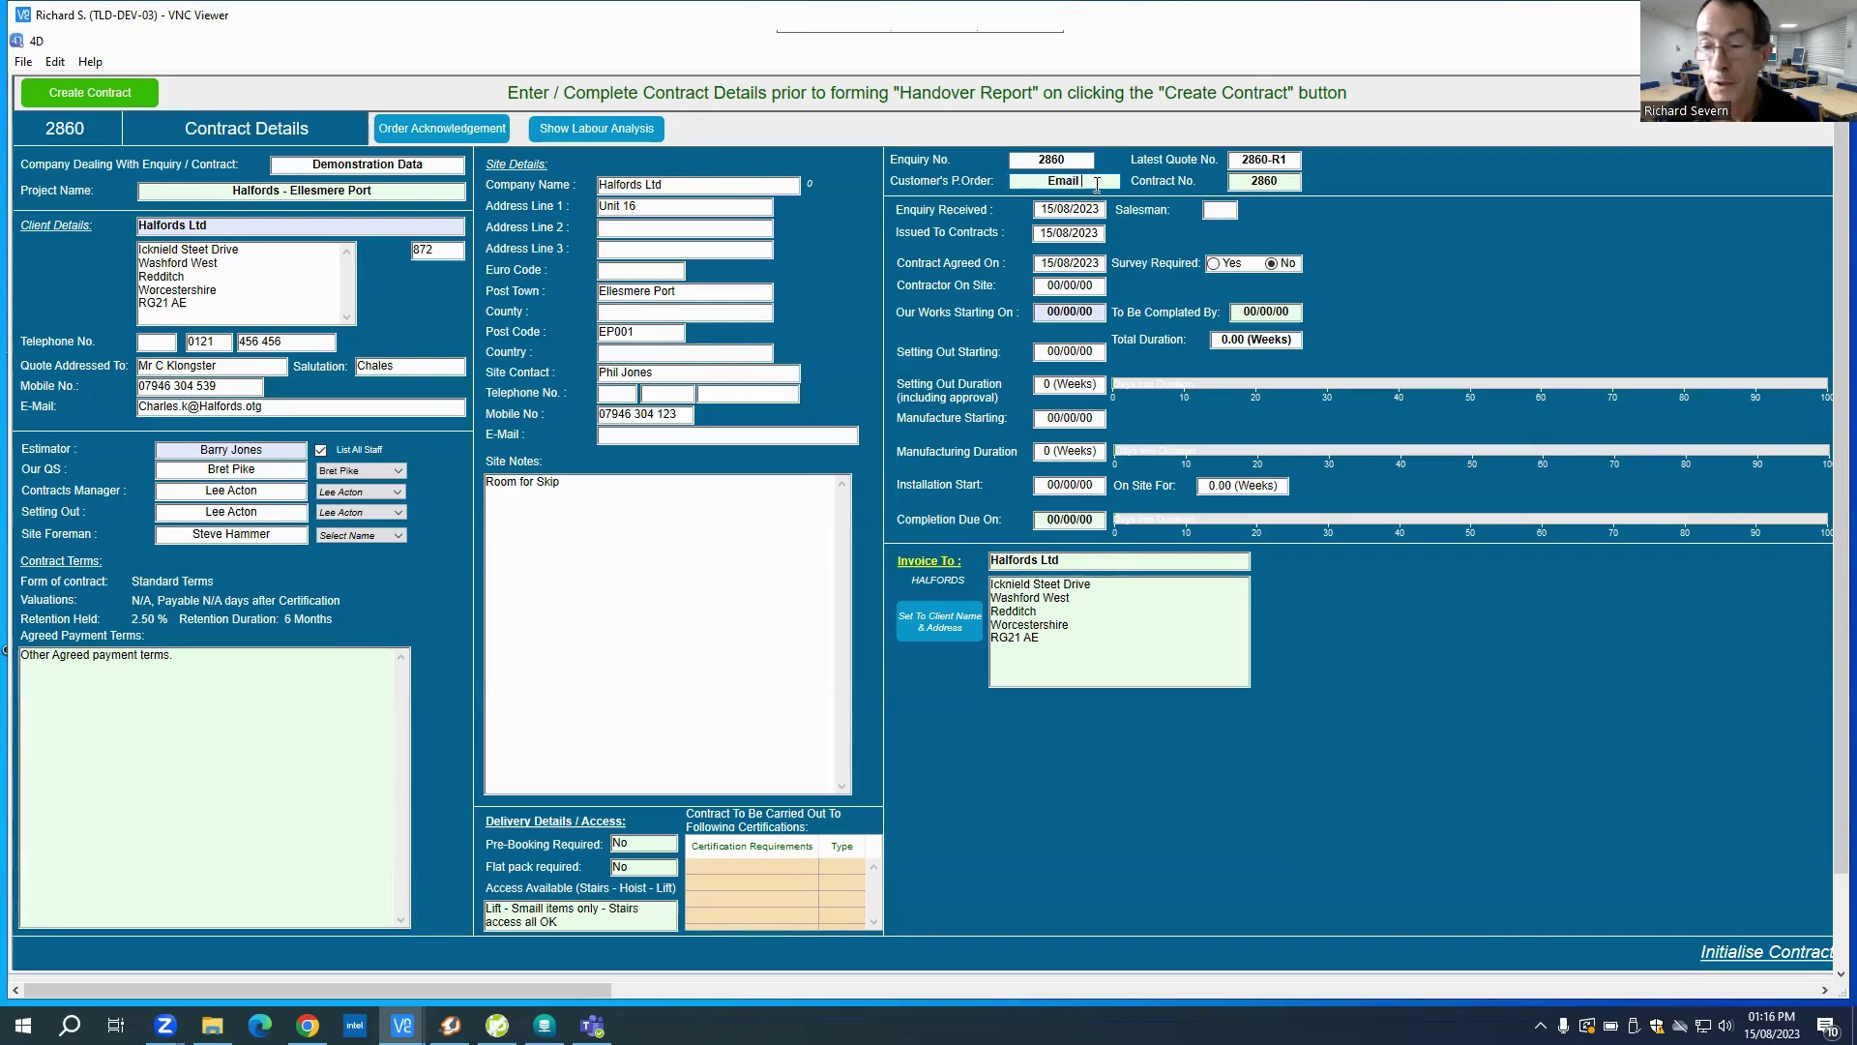
pyautogui.write(' 15.08.')
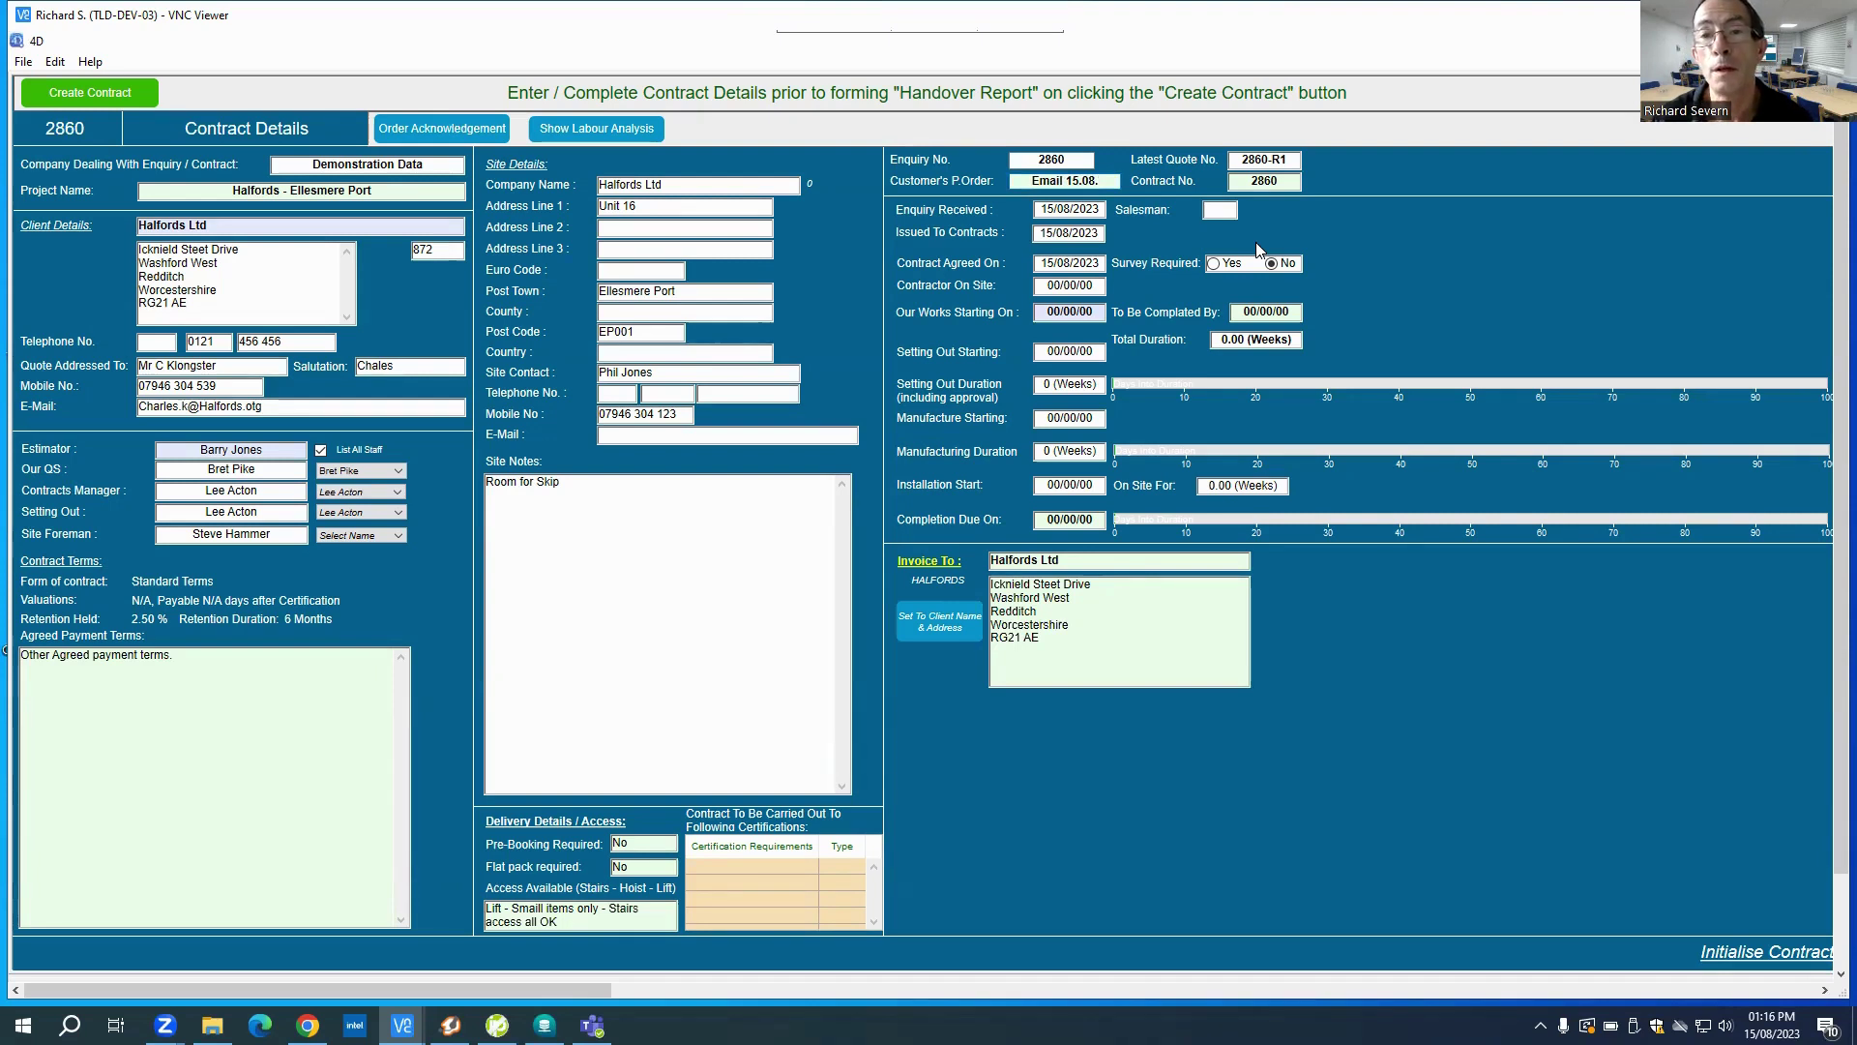
pyautogui.write('23')
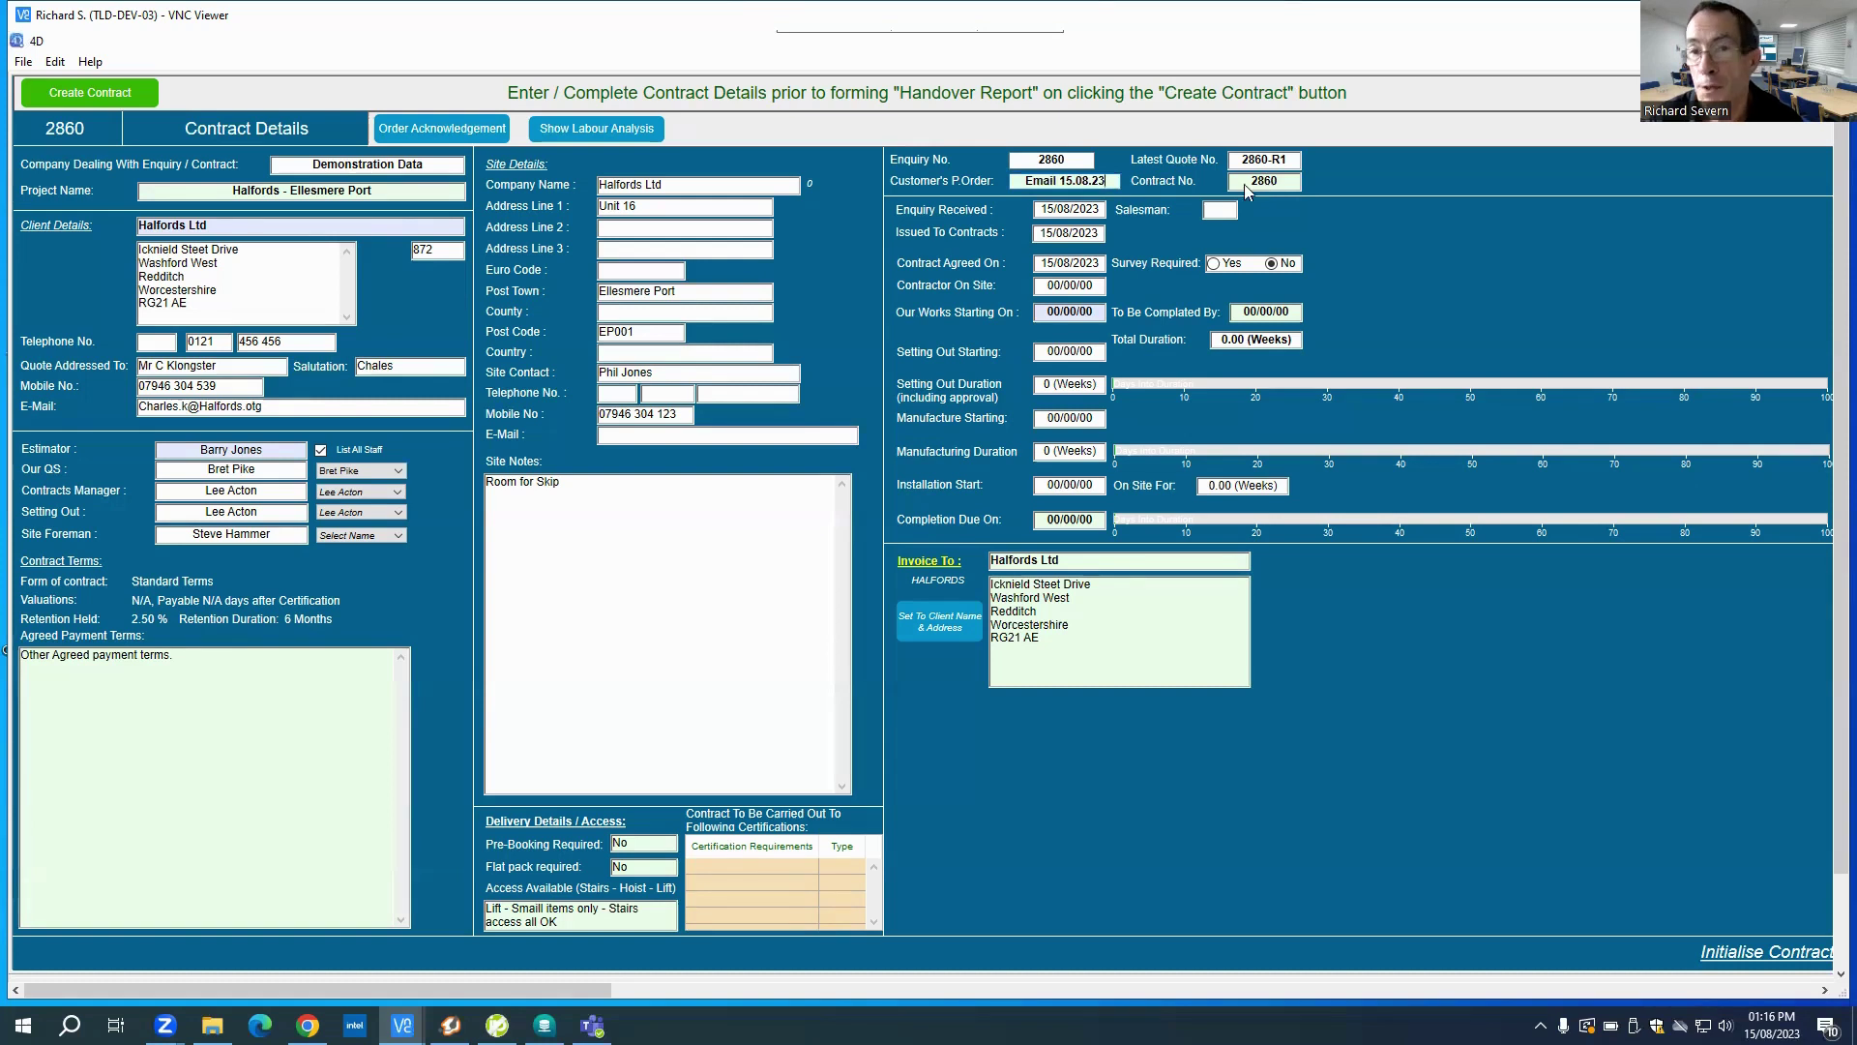
pyautogui.click(64, 96)
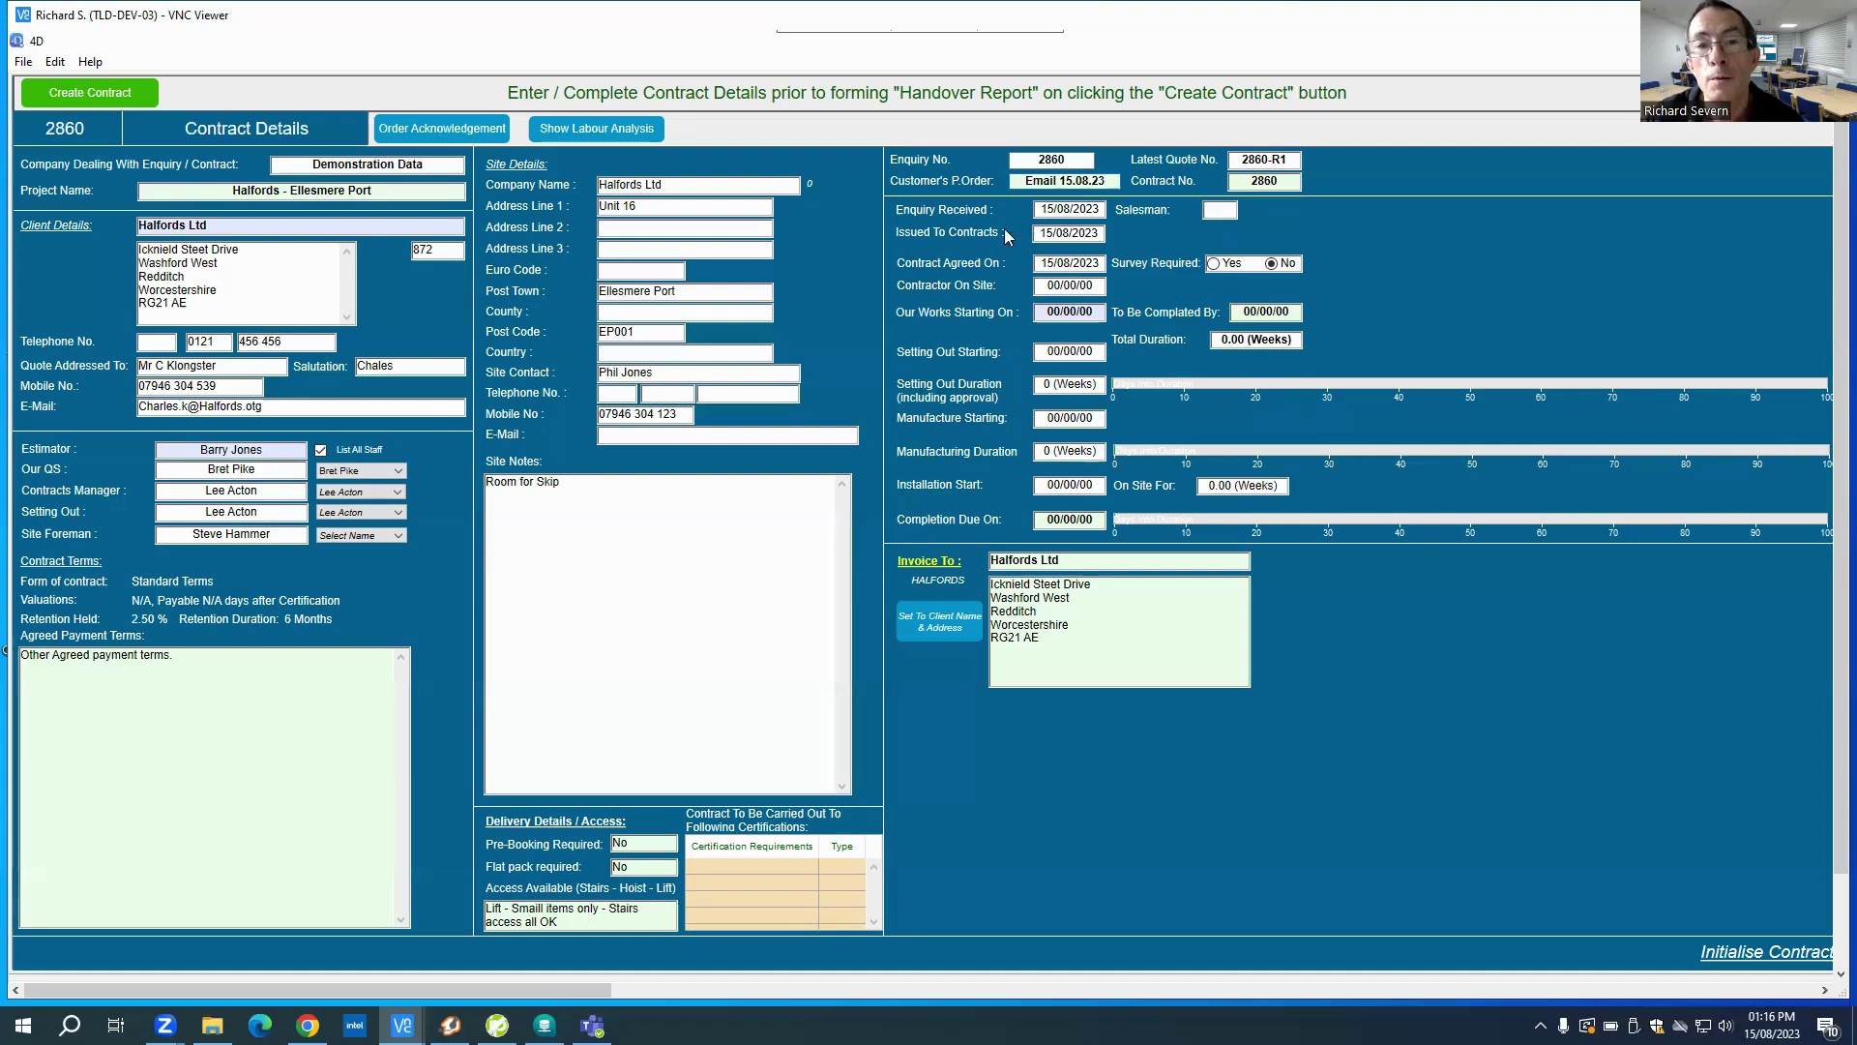
# Step: Enter 14/08/2023 as the Contract Agreed On date and set Survey Required to Yes
pyautogui.click(1041, 262)
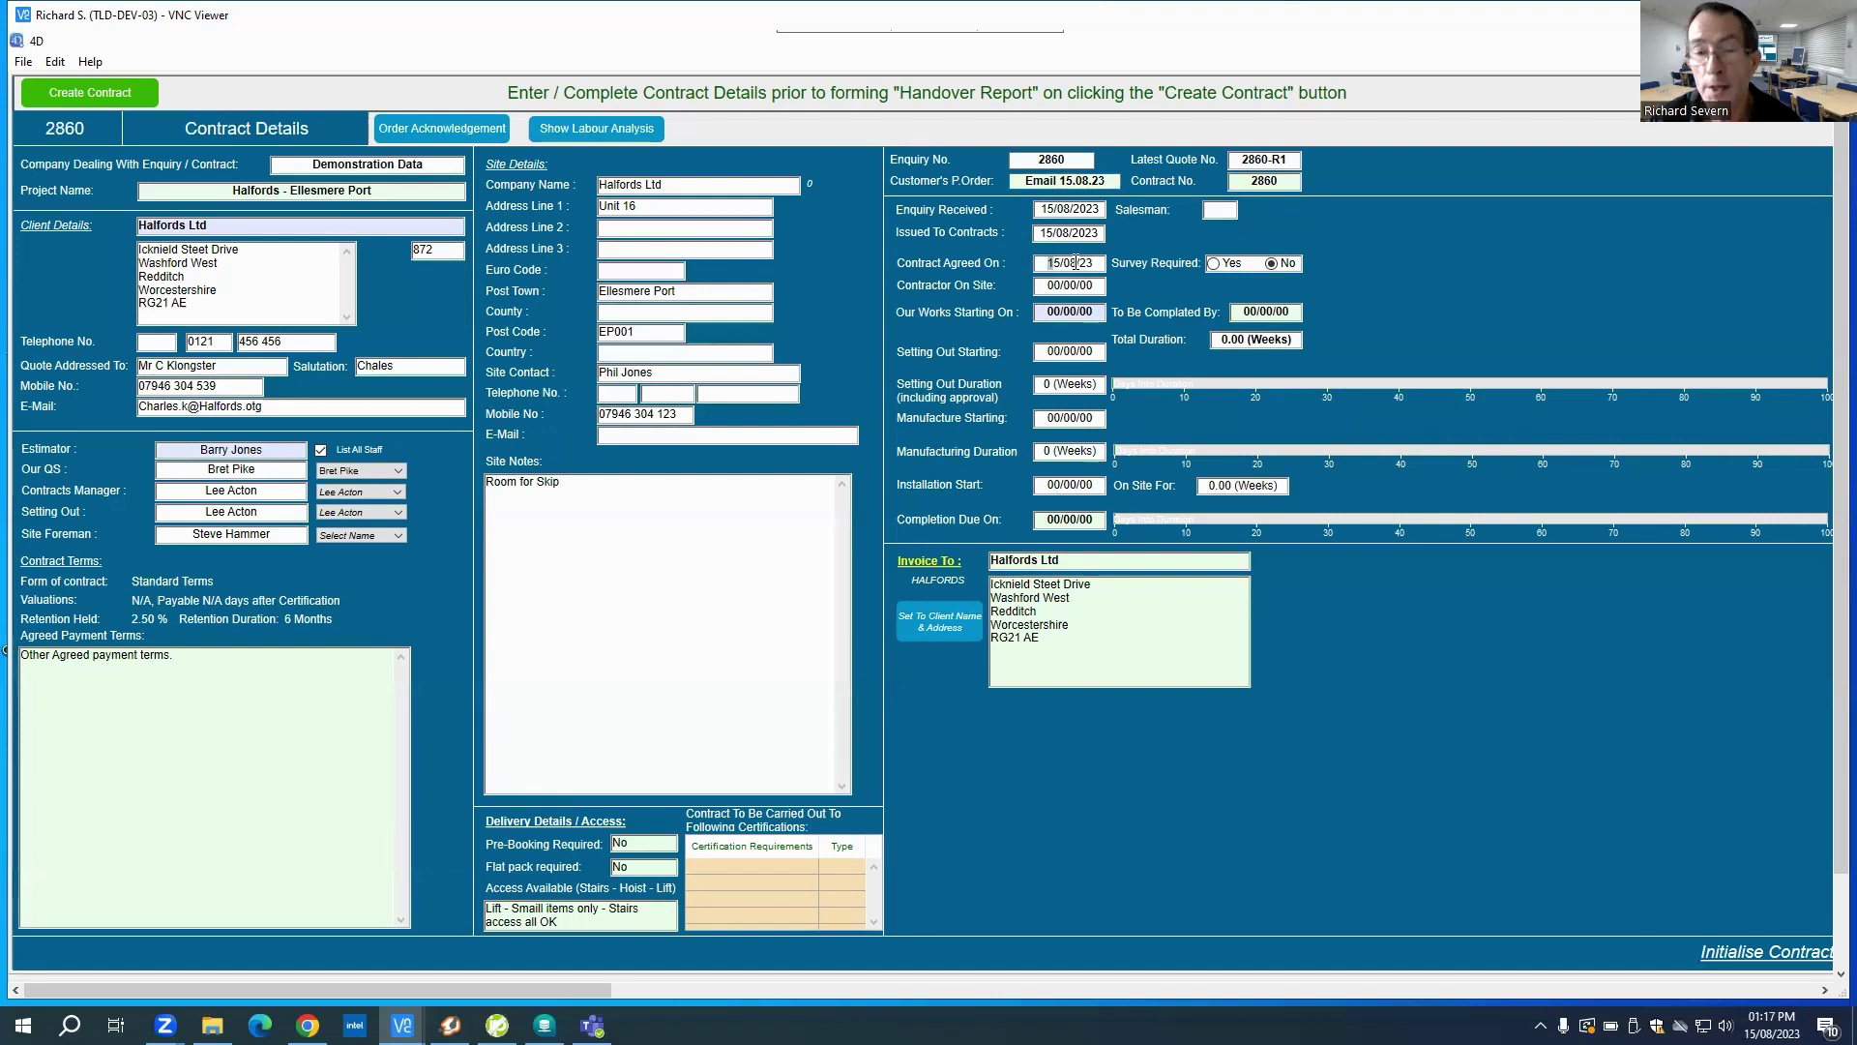
pyautogui.write('140823')
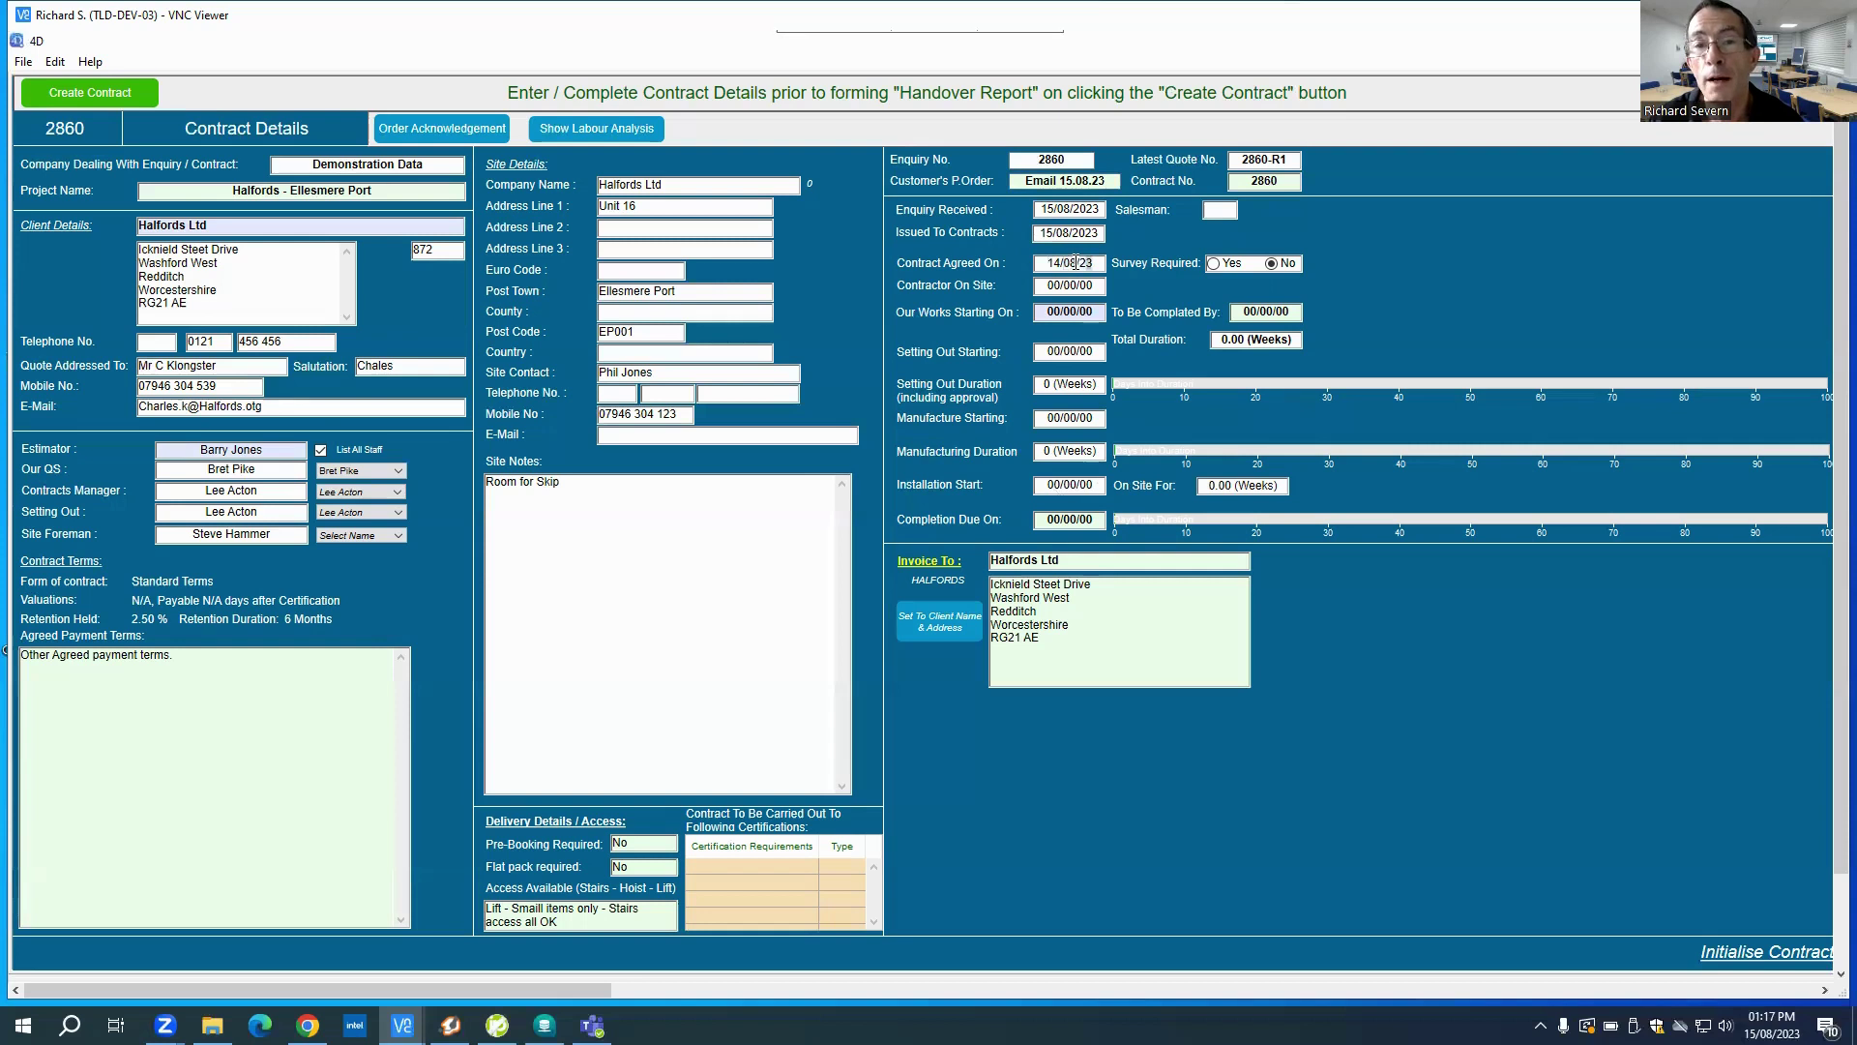
pyautogui.press('Tab')
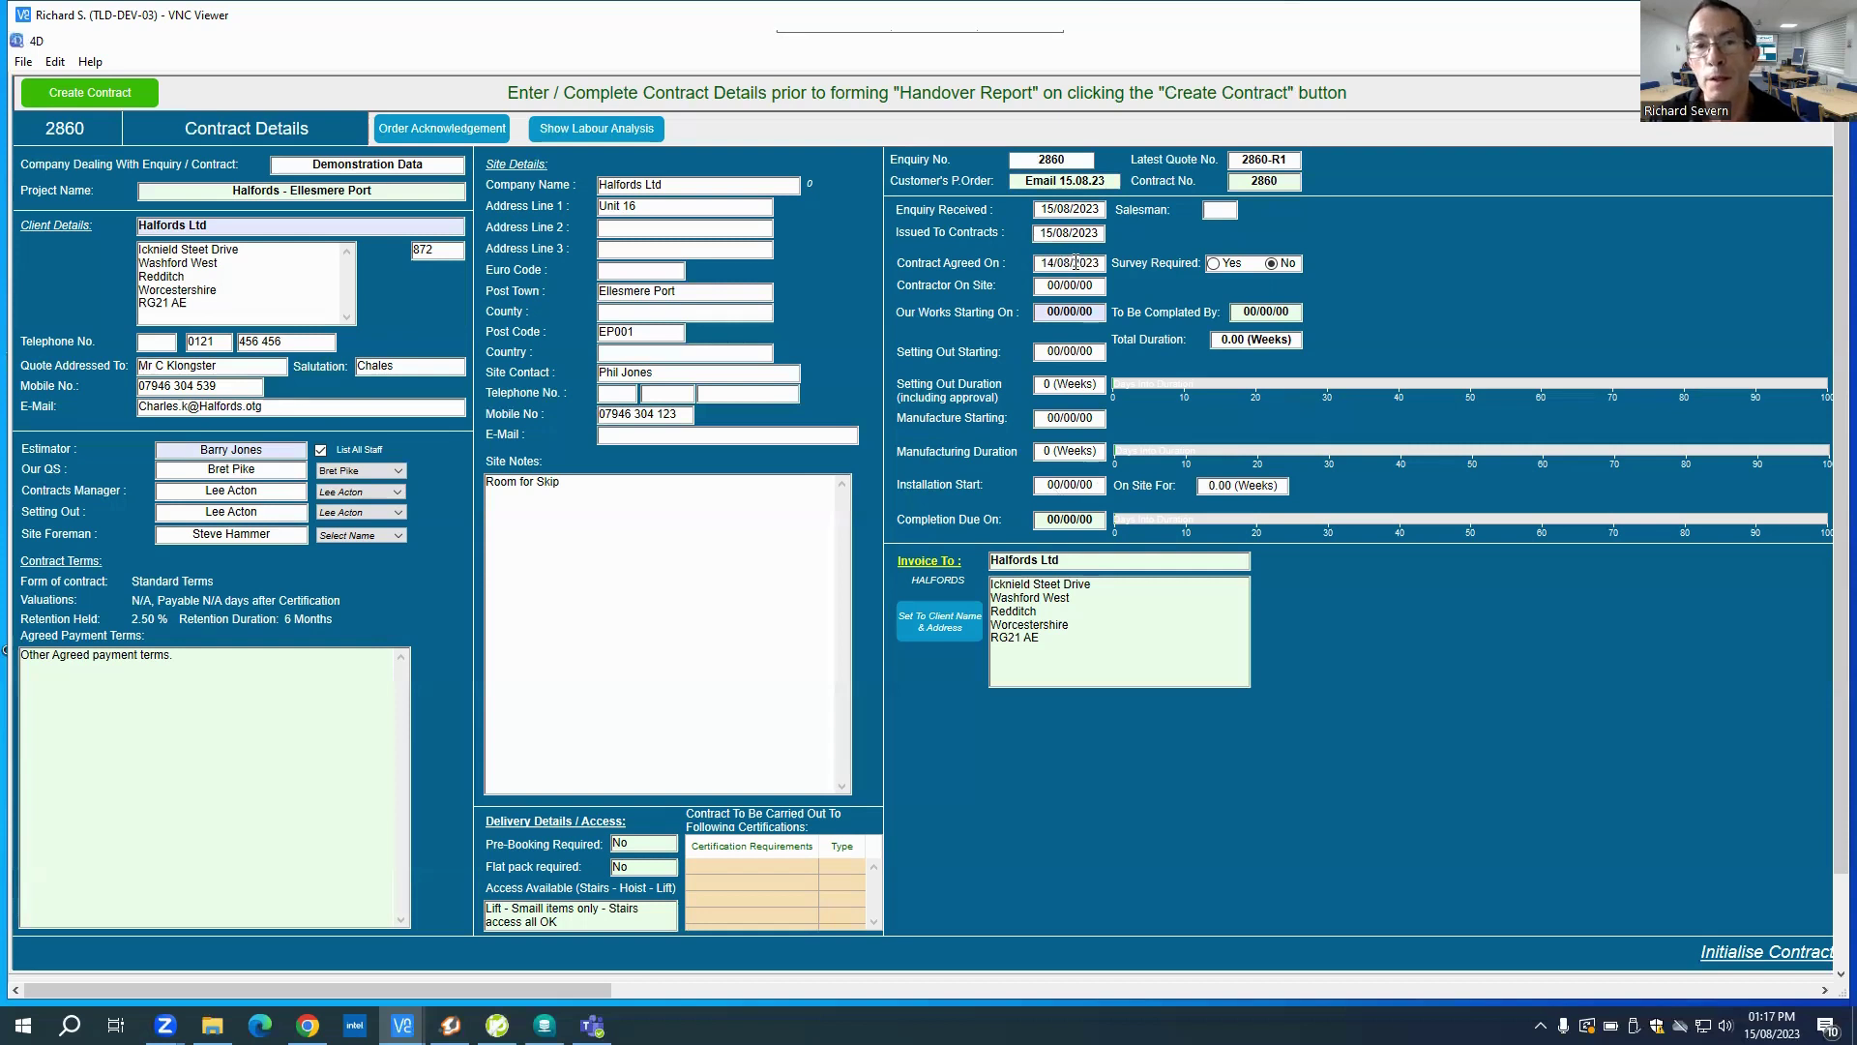
pyautogui.click(1213, 269)
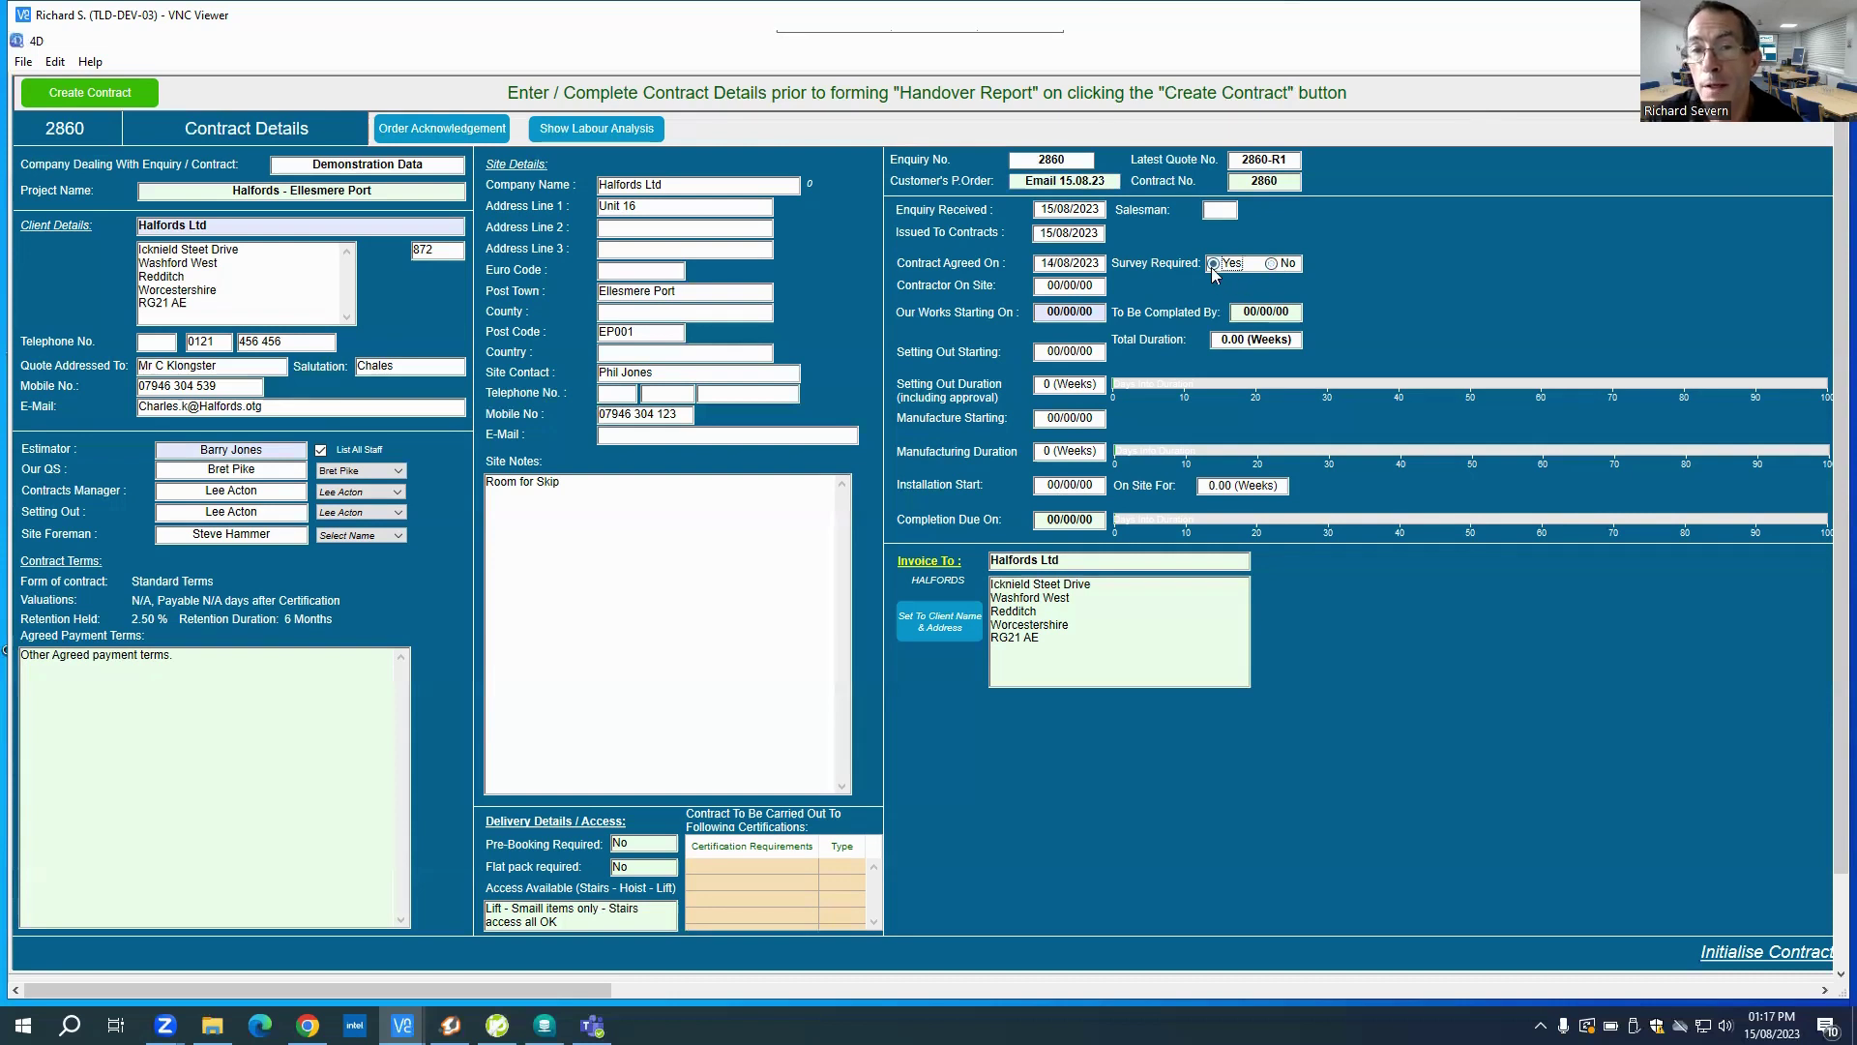
pyautogui.click(1044, 291)
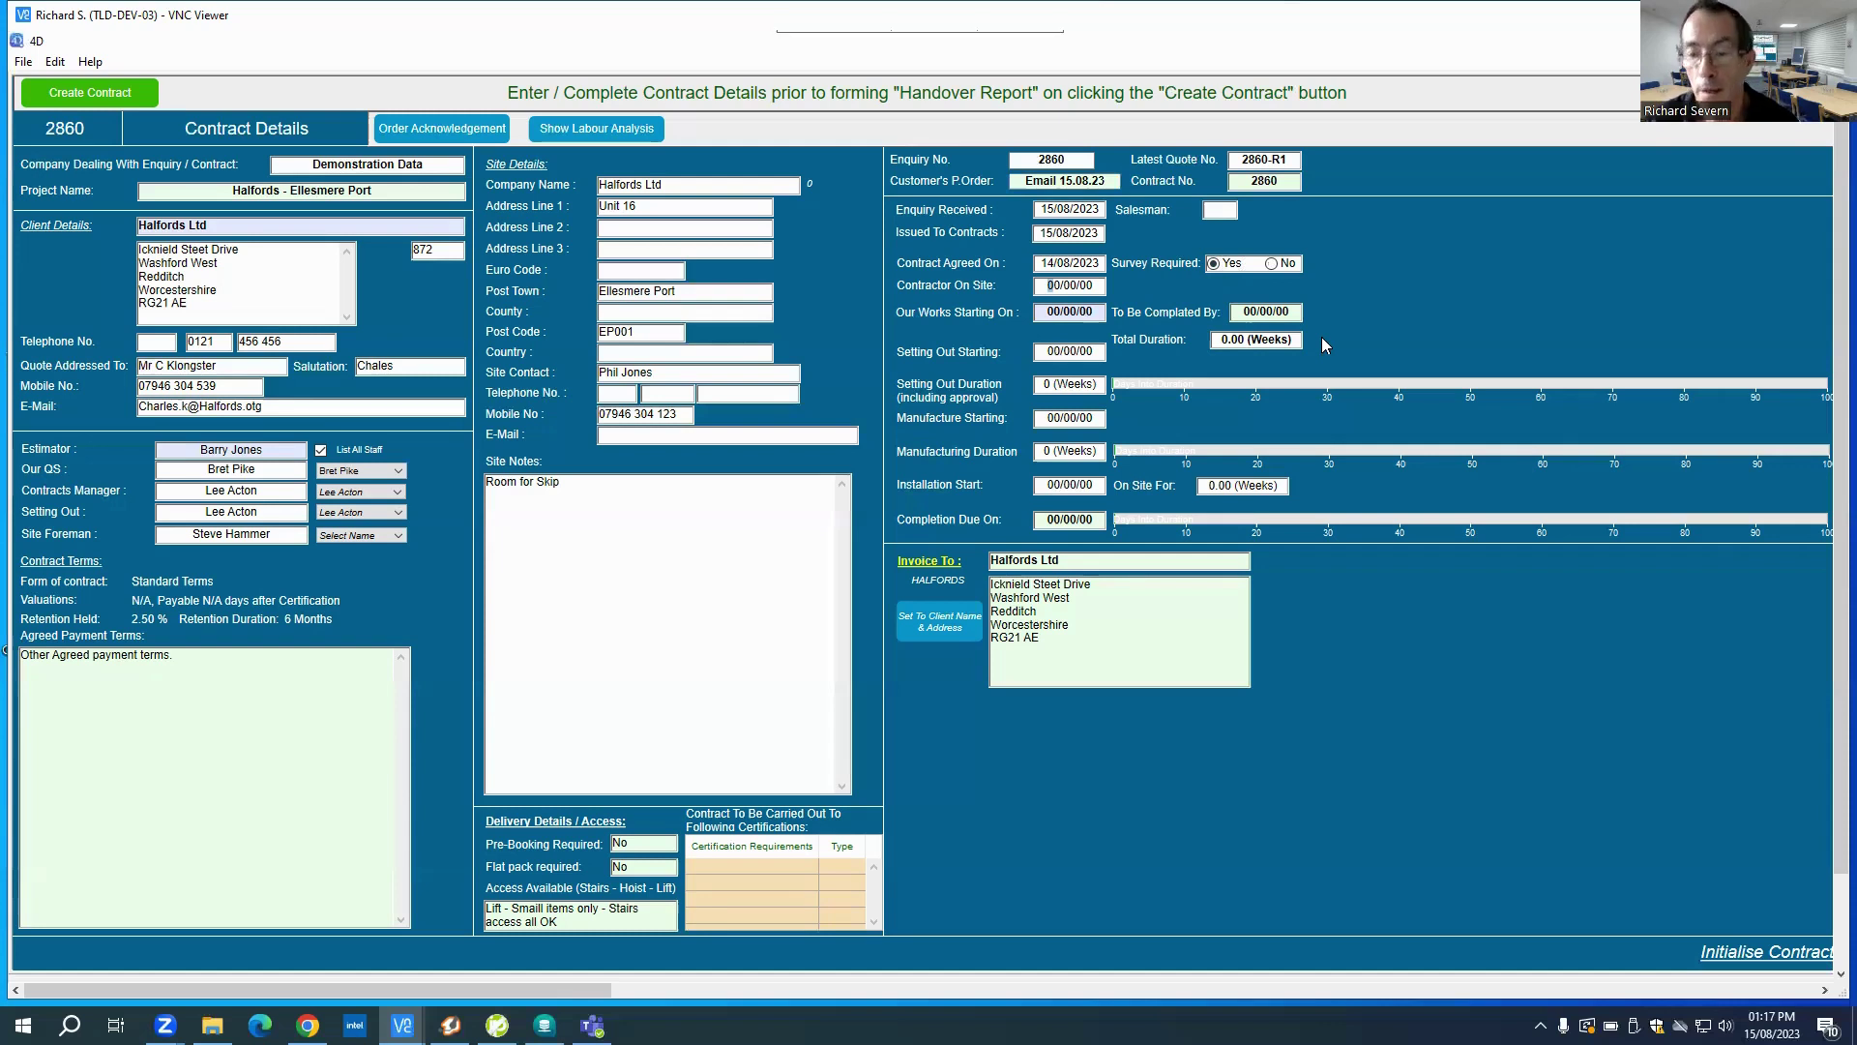
# Step: Enter contractor on site and works start 14/08/2023, with completion by 11/09/2023
pyautogui.write('14/08/')
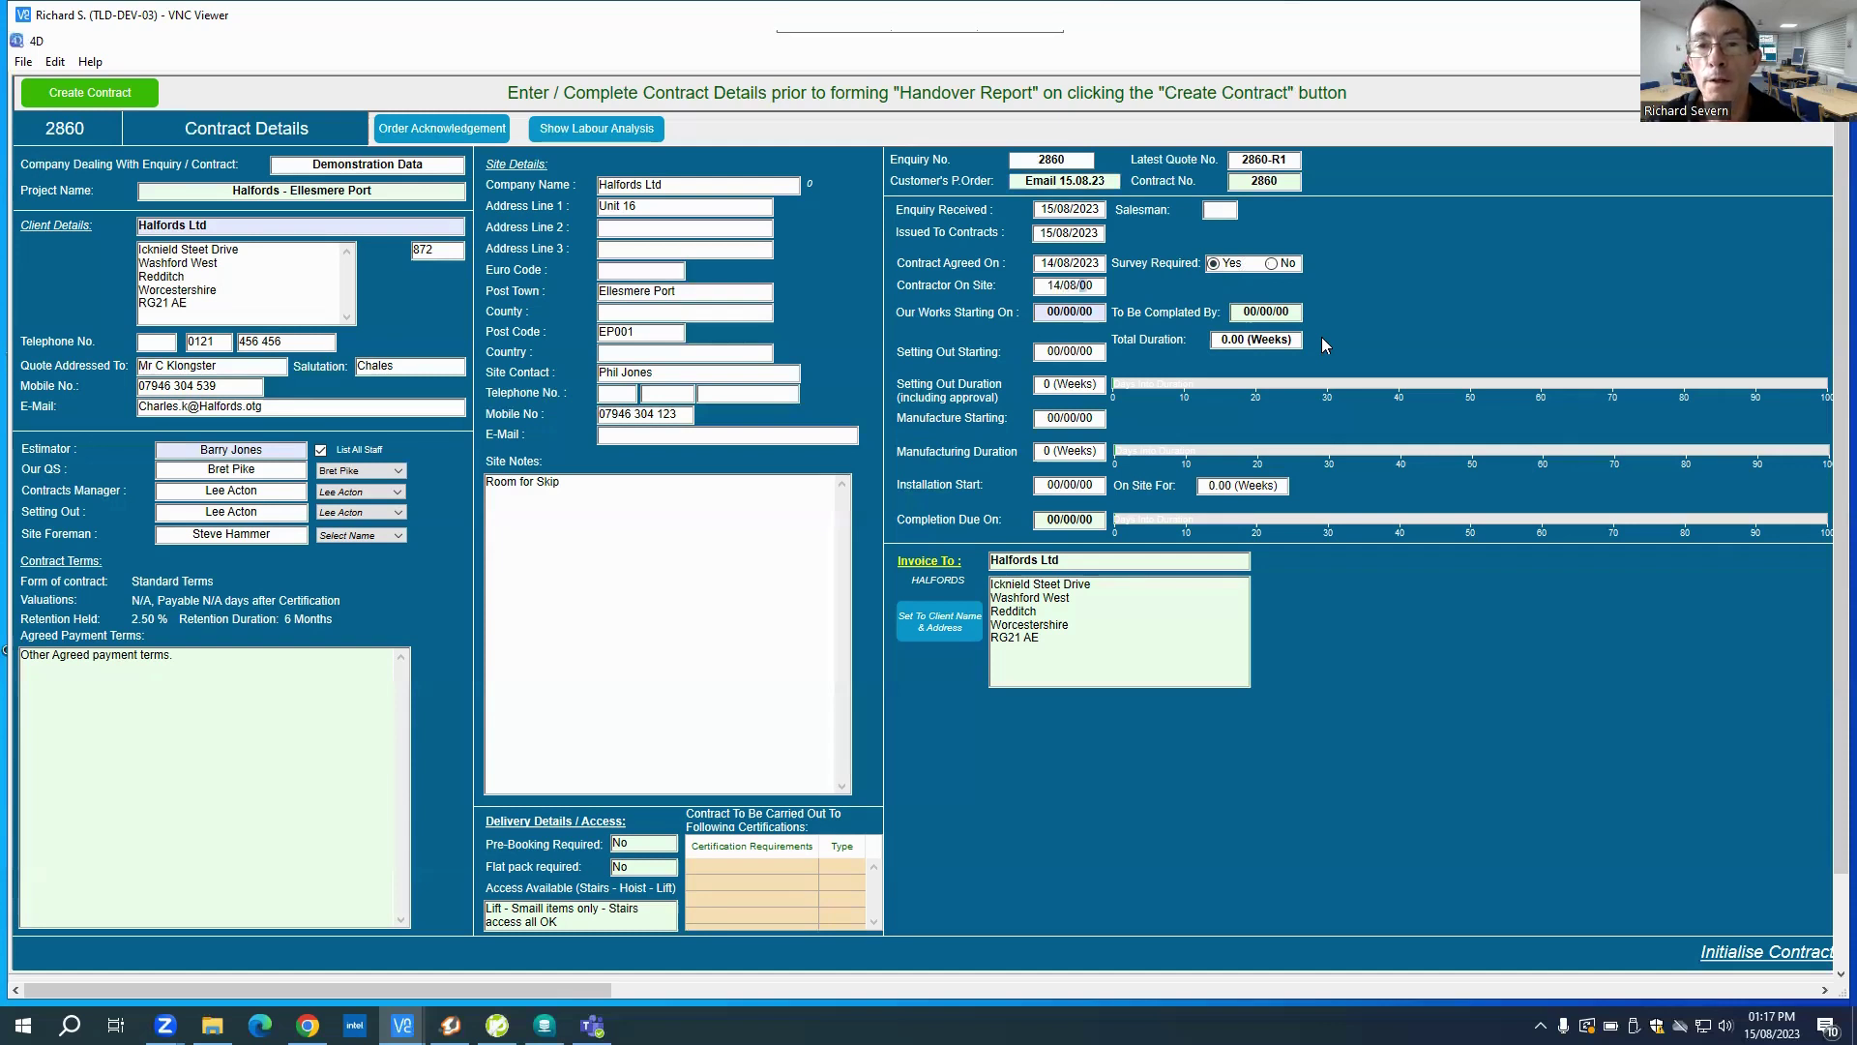
pyautogui.write('2023')
pyautogui.press('Tab')
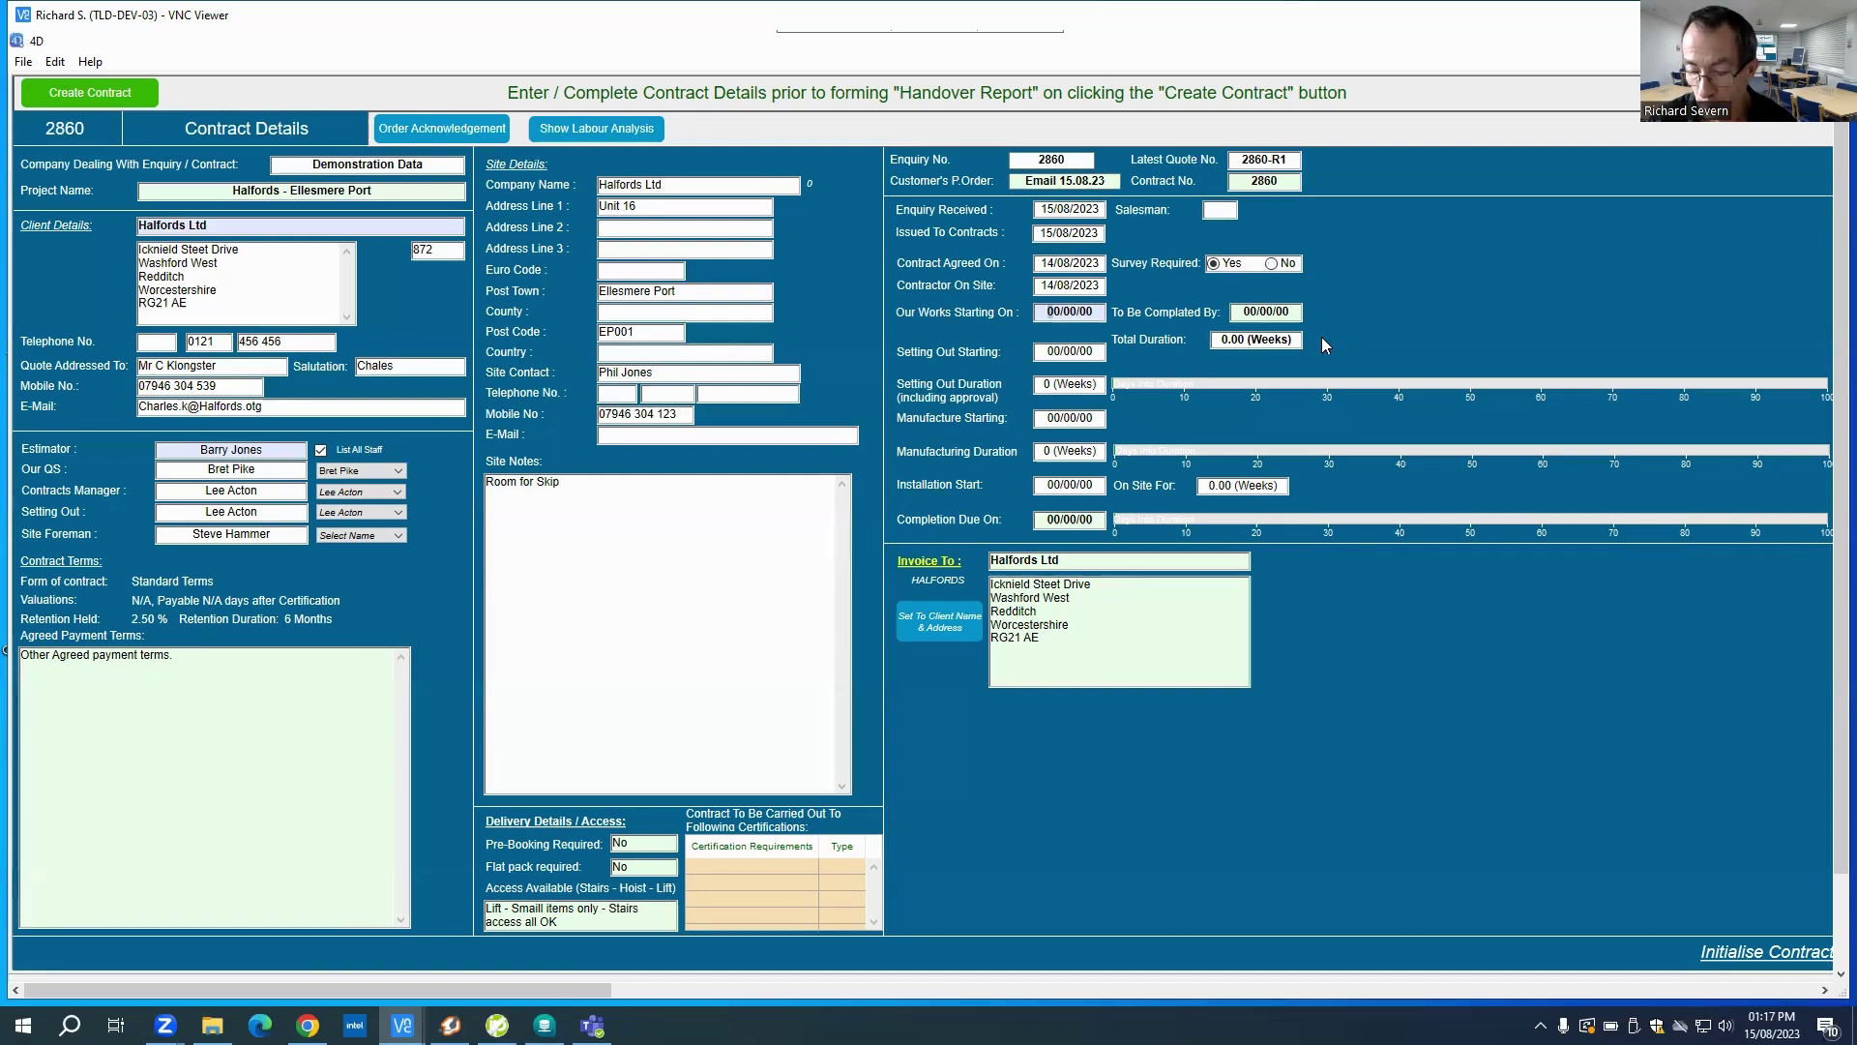
pyautogui.write('14')
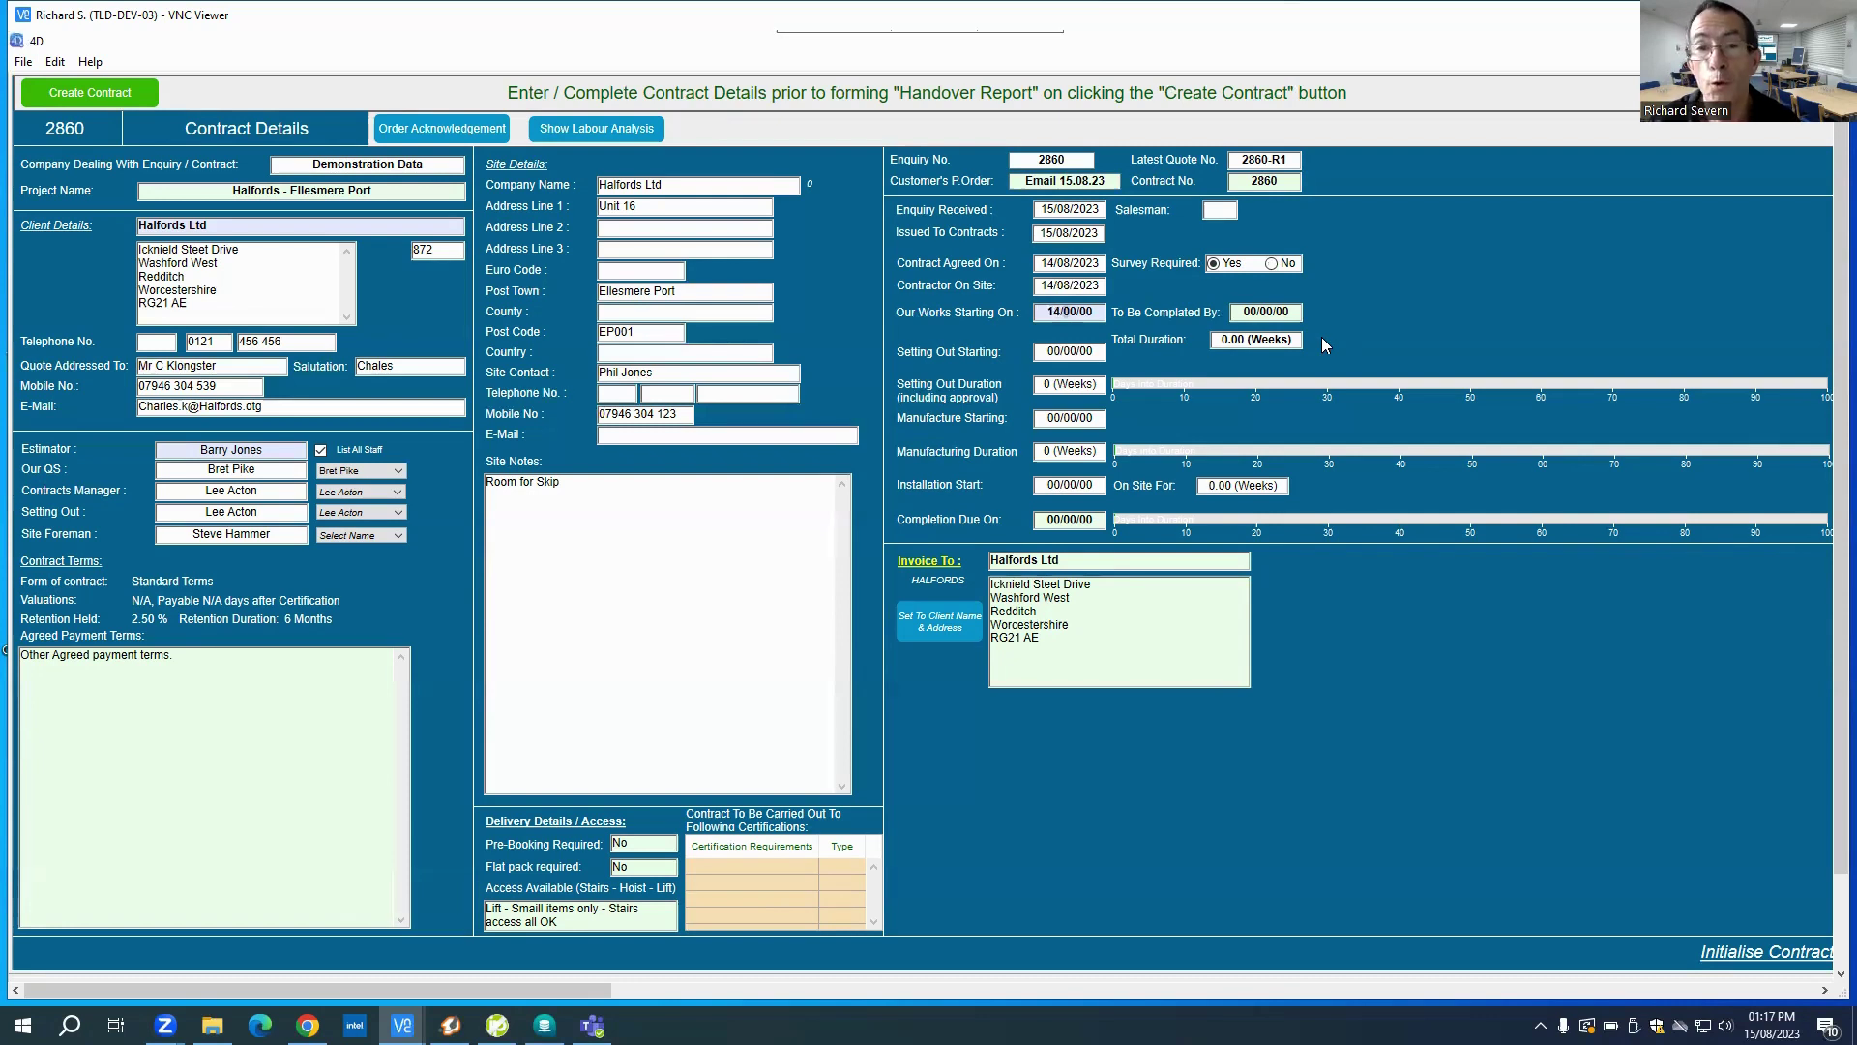
pyautogui.write('08/2023')
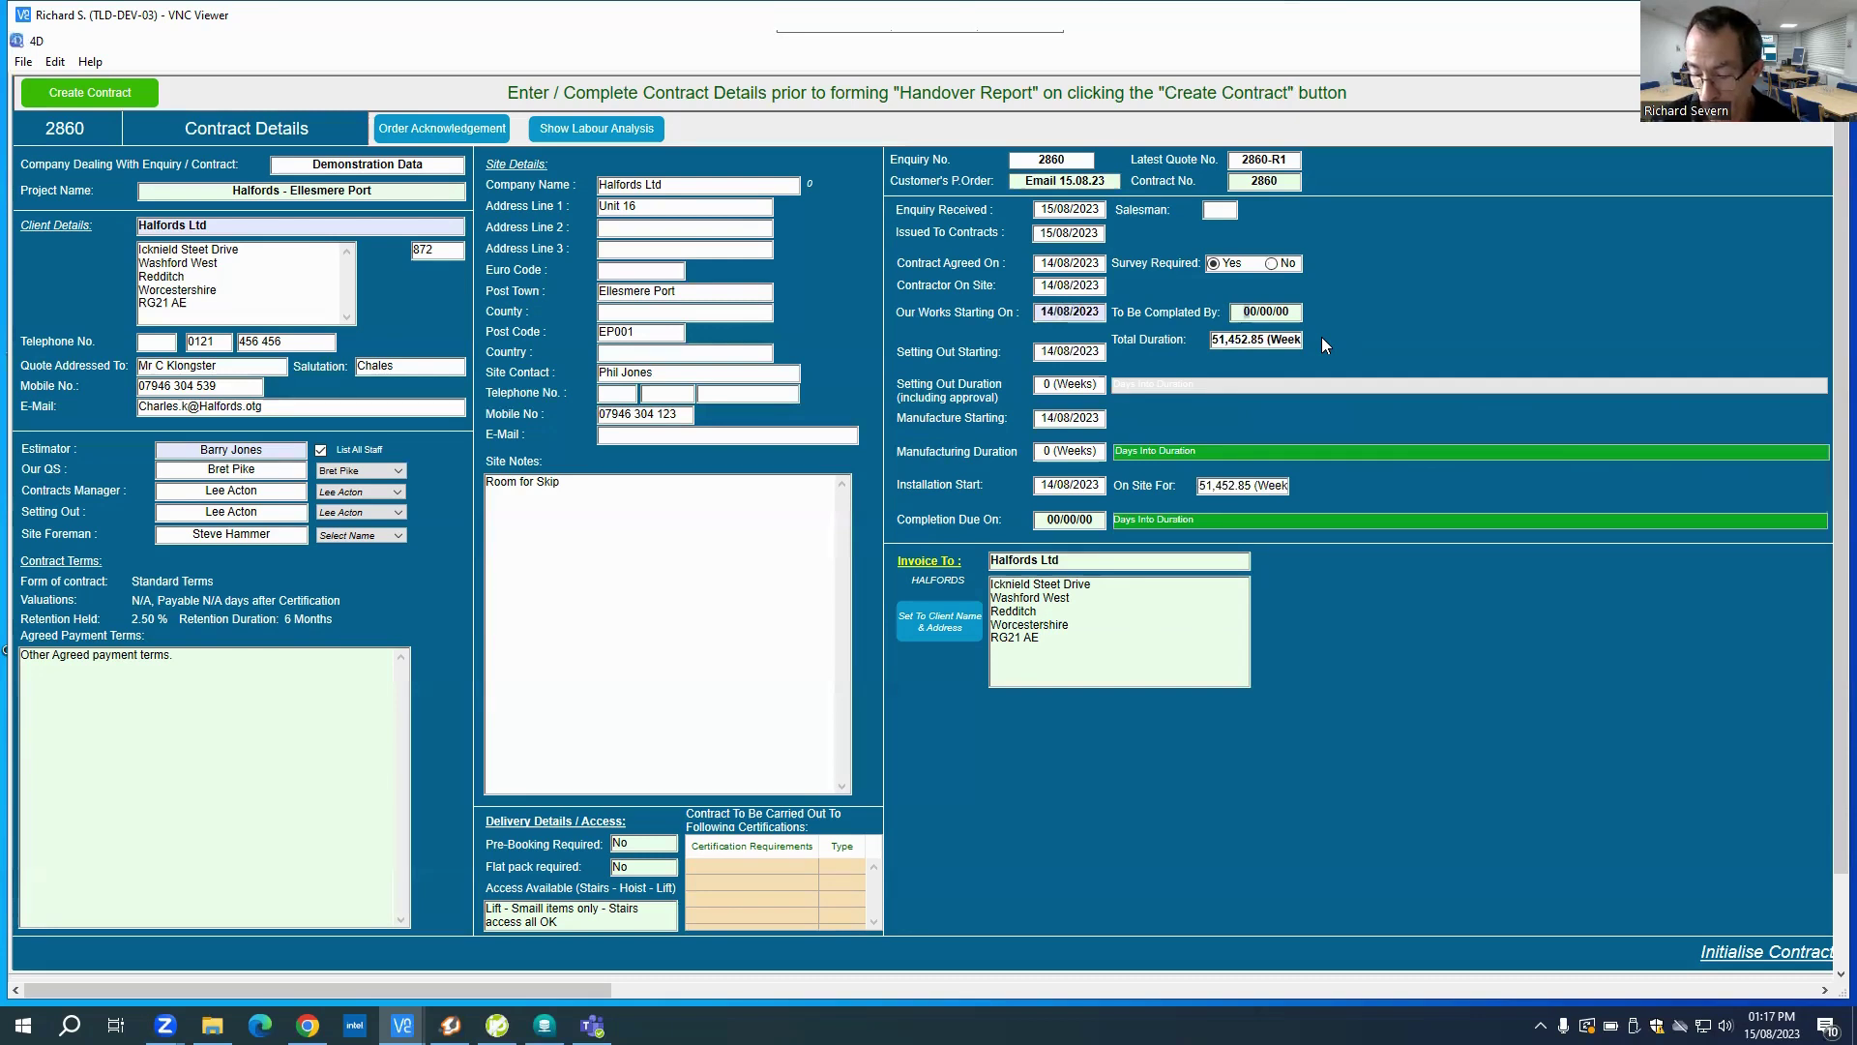
pyautogui.write('11/')
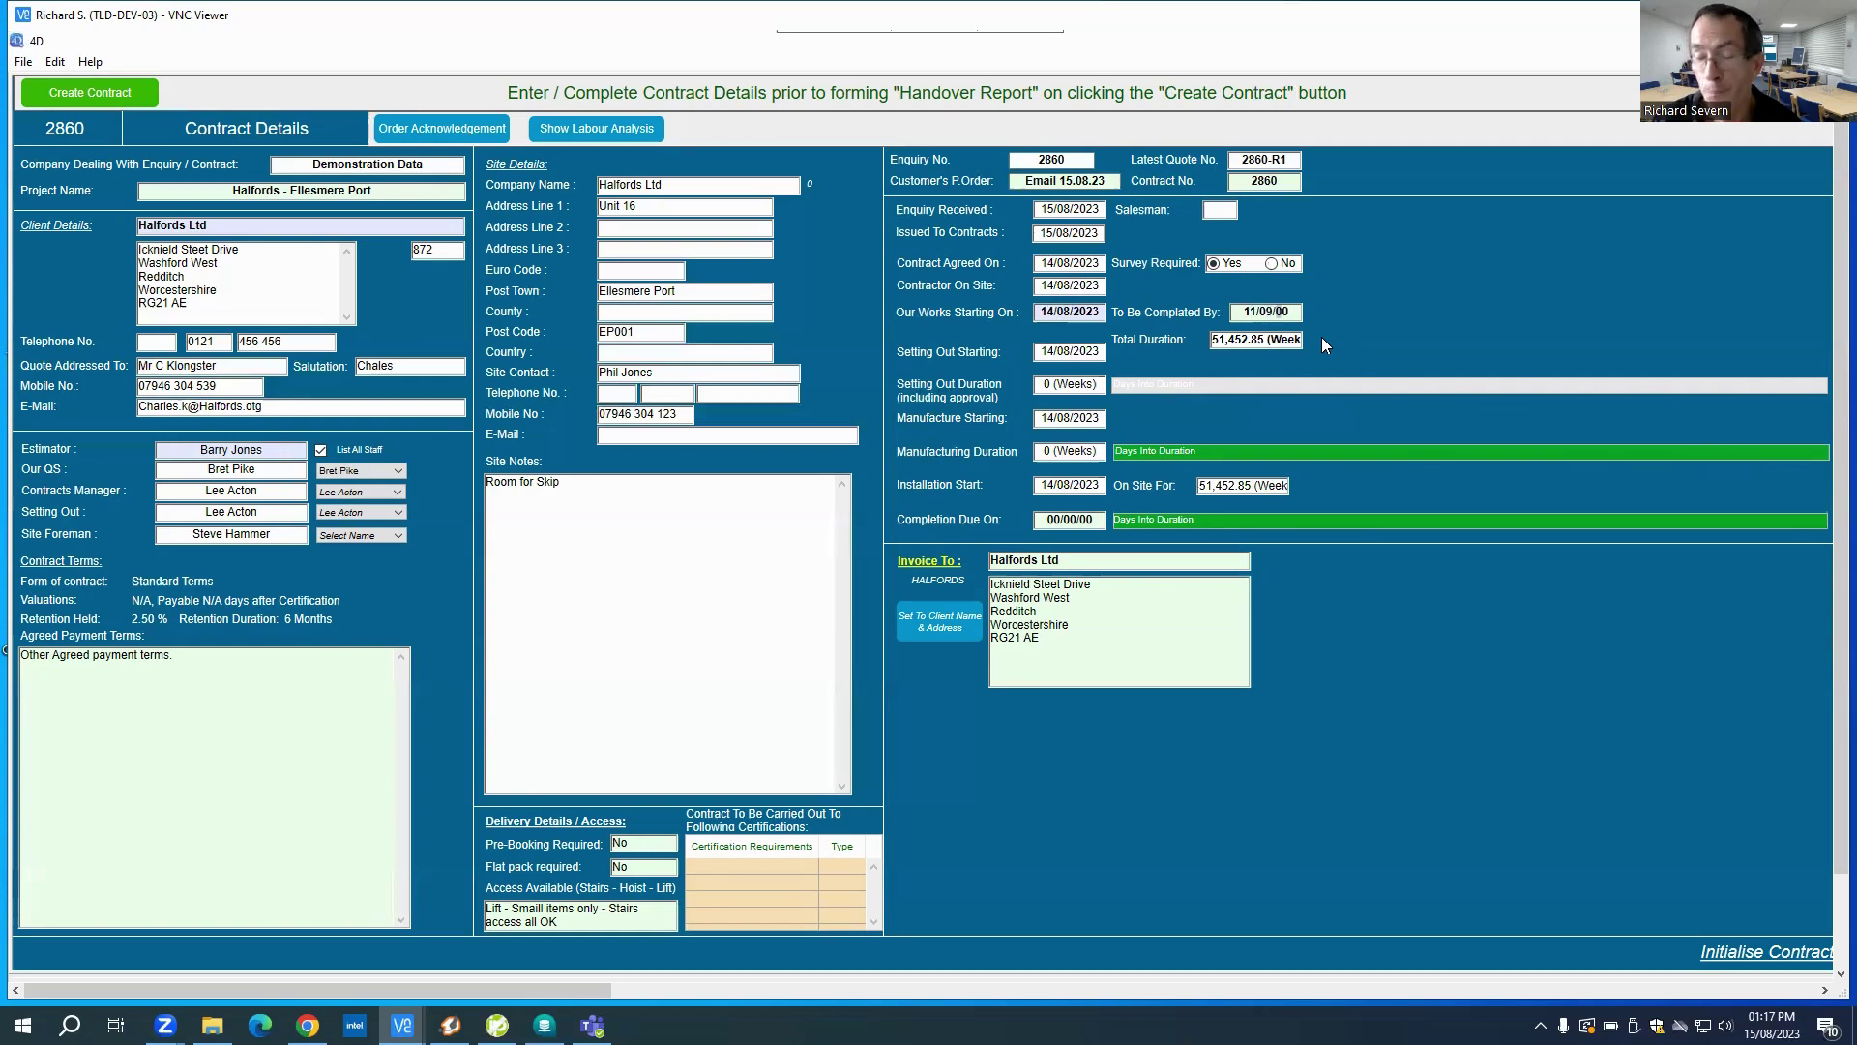
pyautogui.write('09')
pyautogui.write('23')
pyautogui.press('Tab')
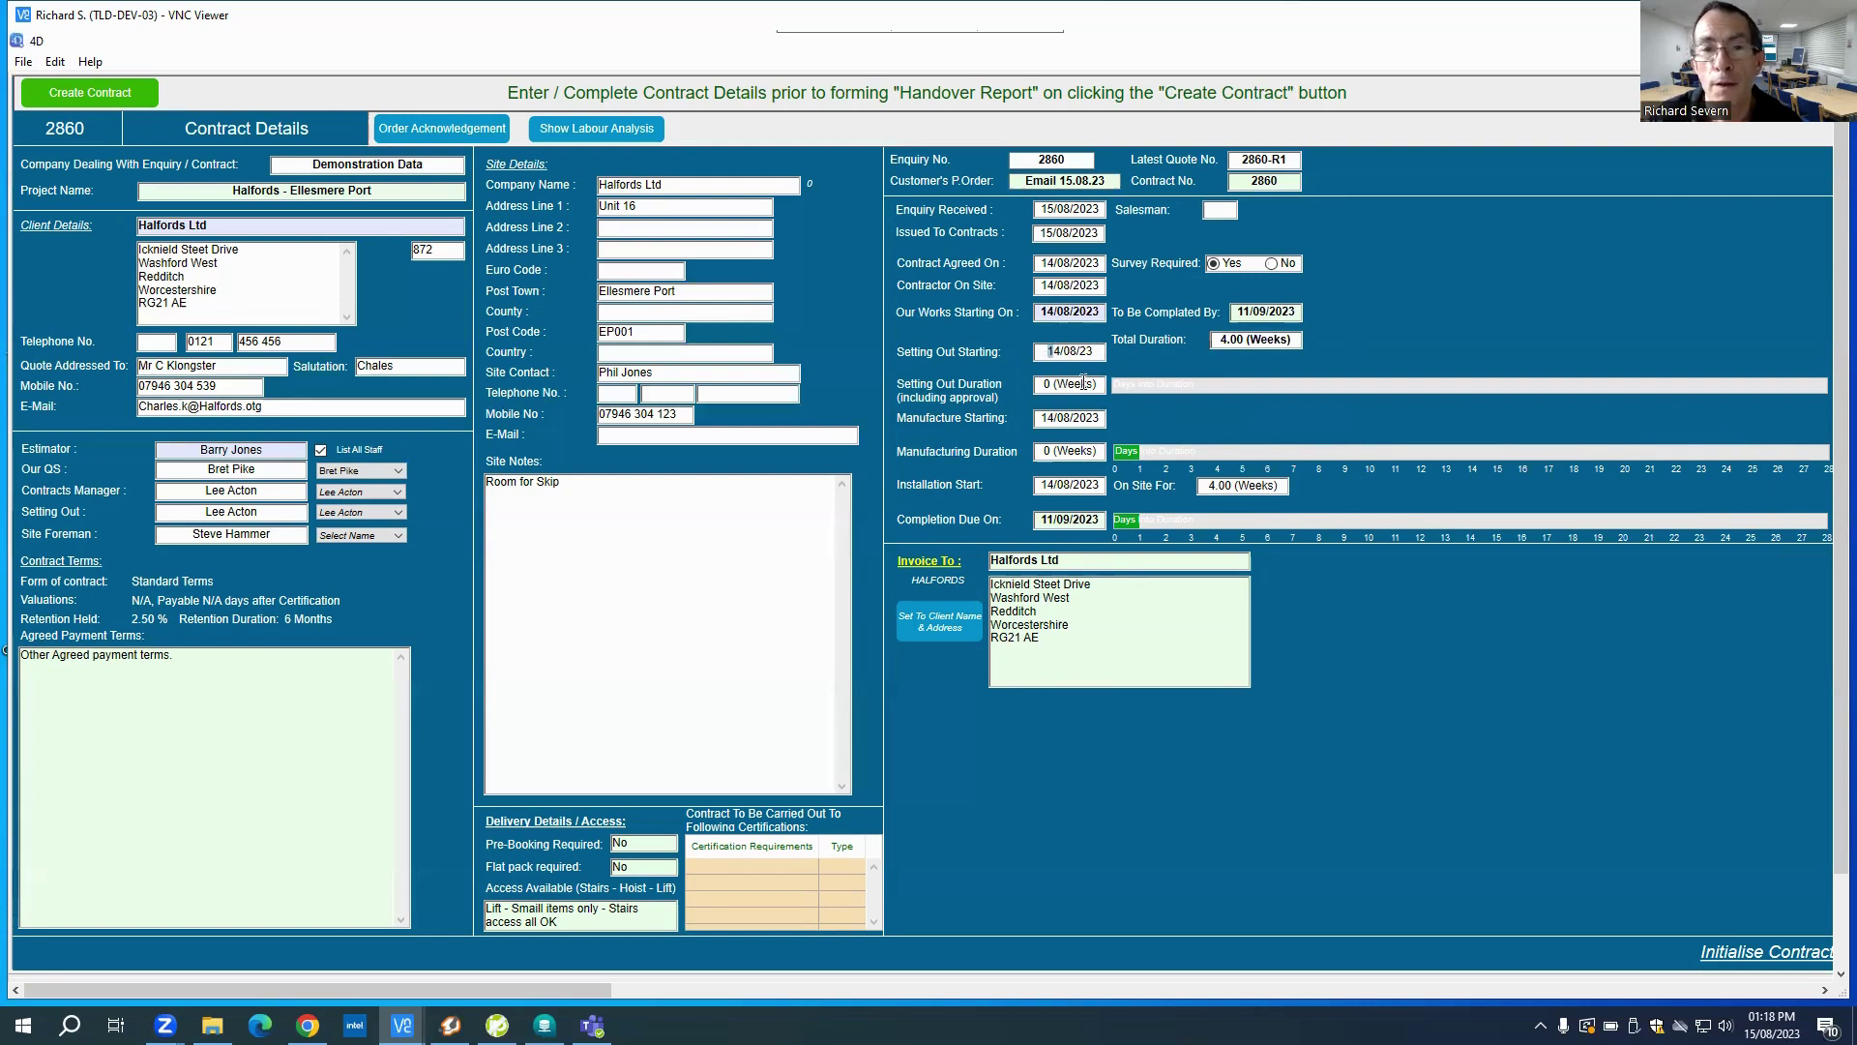
# Step: Set the setting out duration to 3 weeks and the manufacturing duration to 1 week
pyautogui.click(1083, 383)
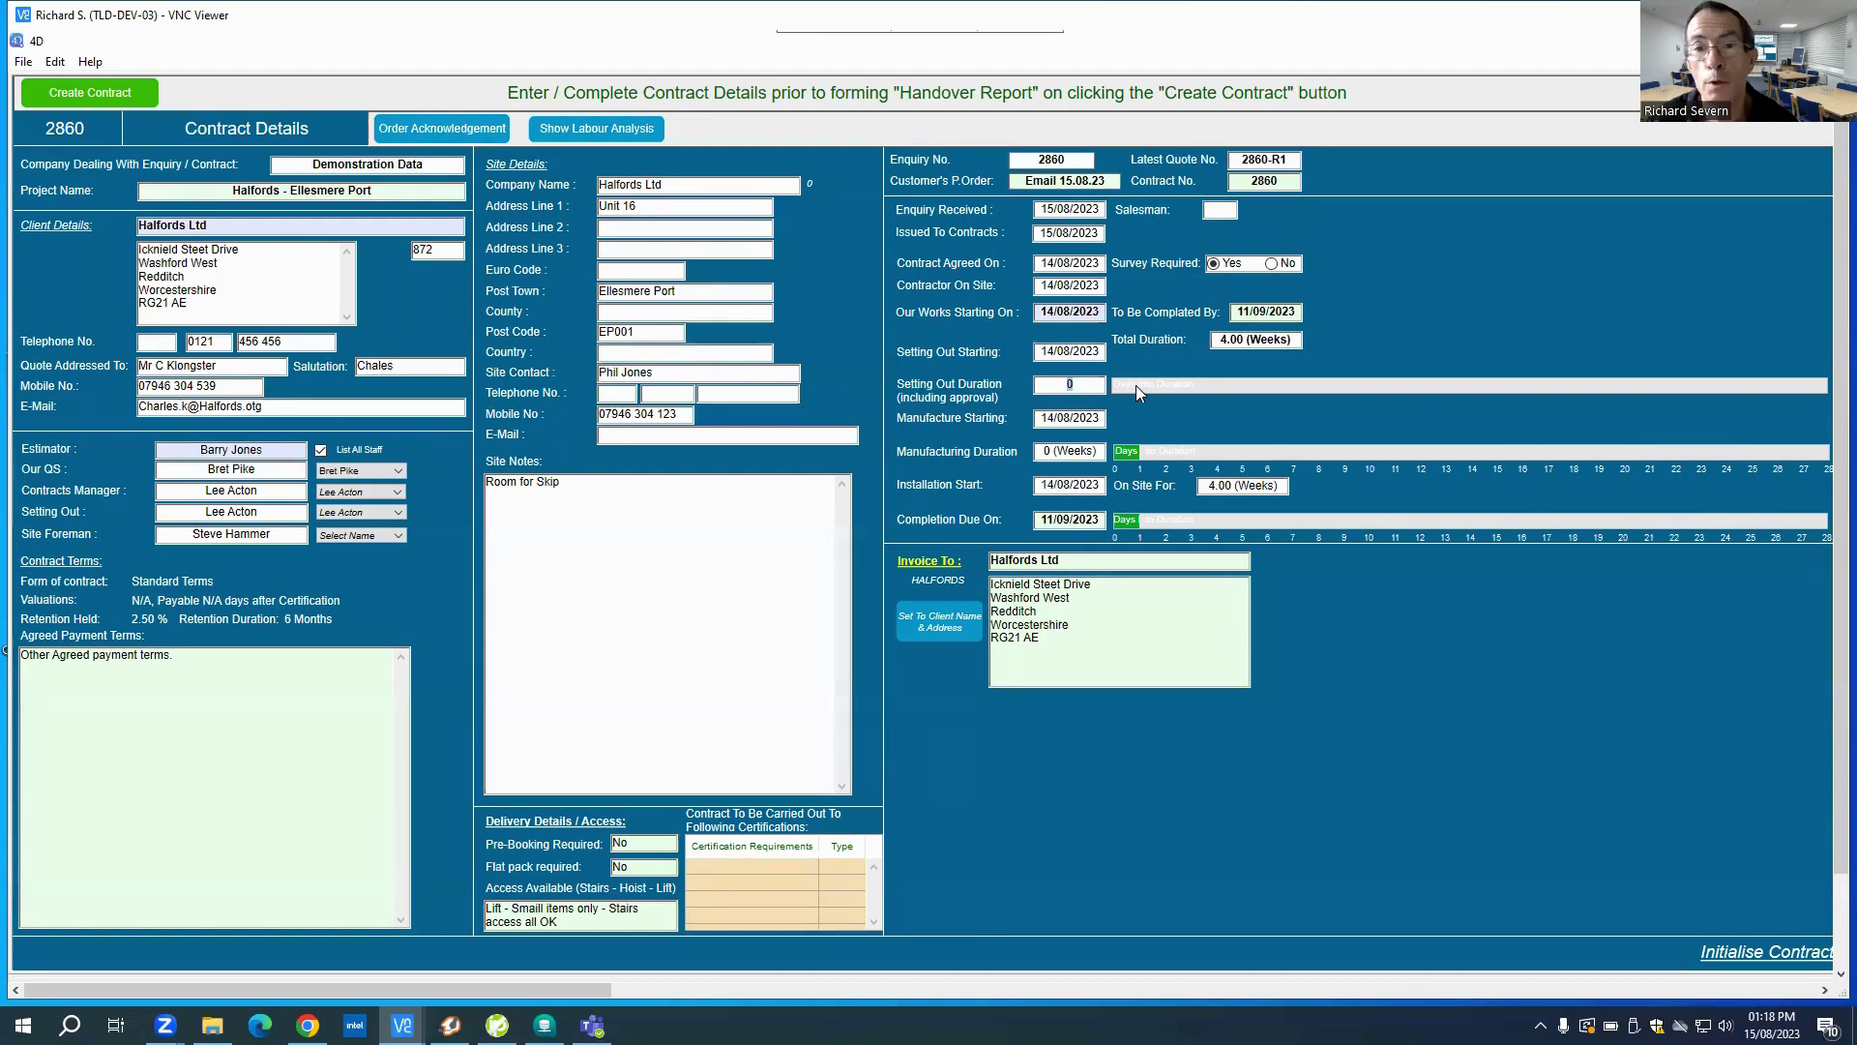
pyautogui.write('3')
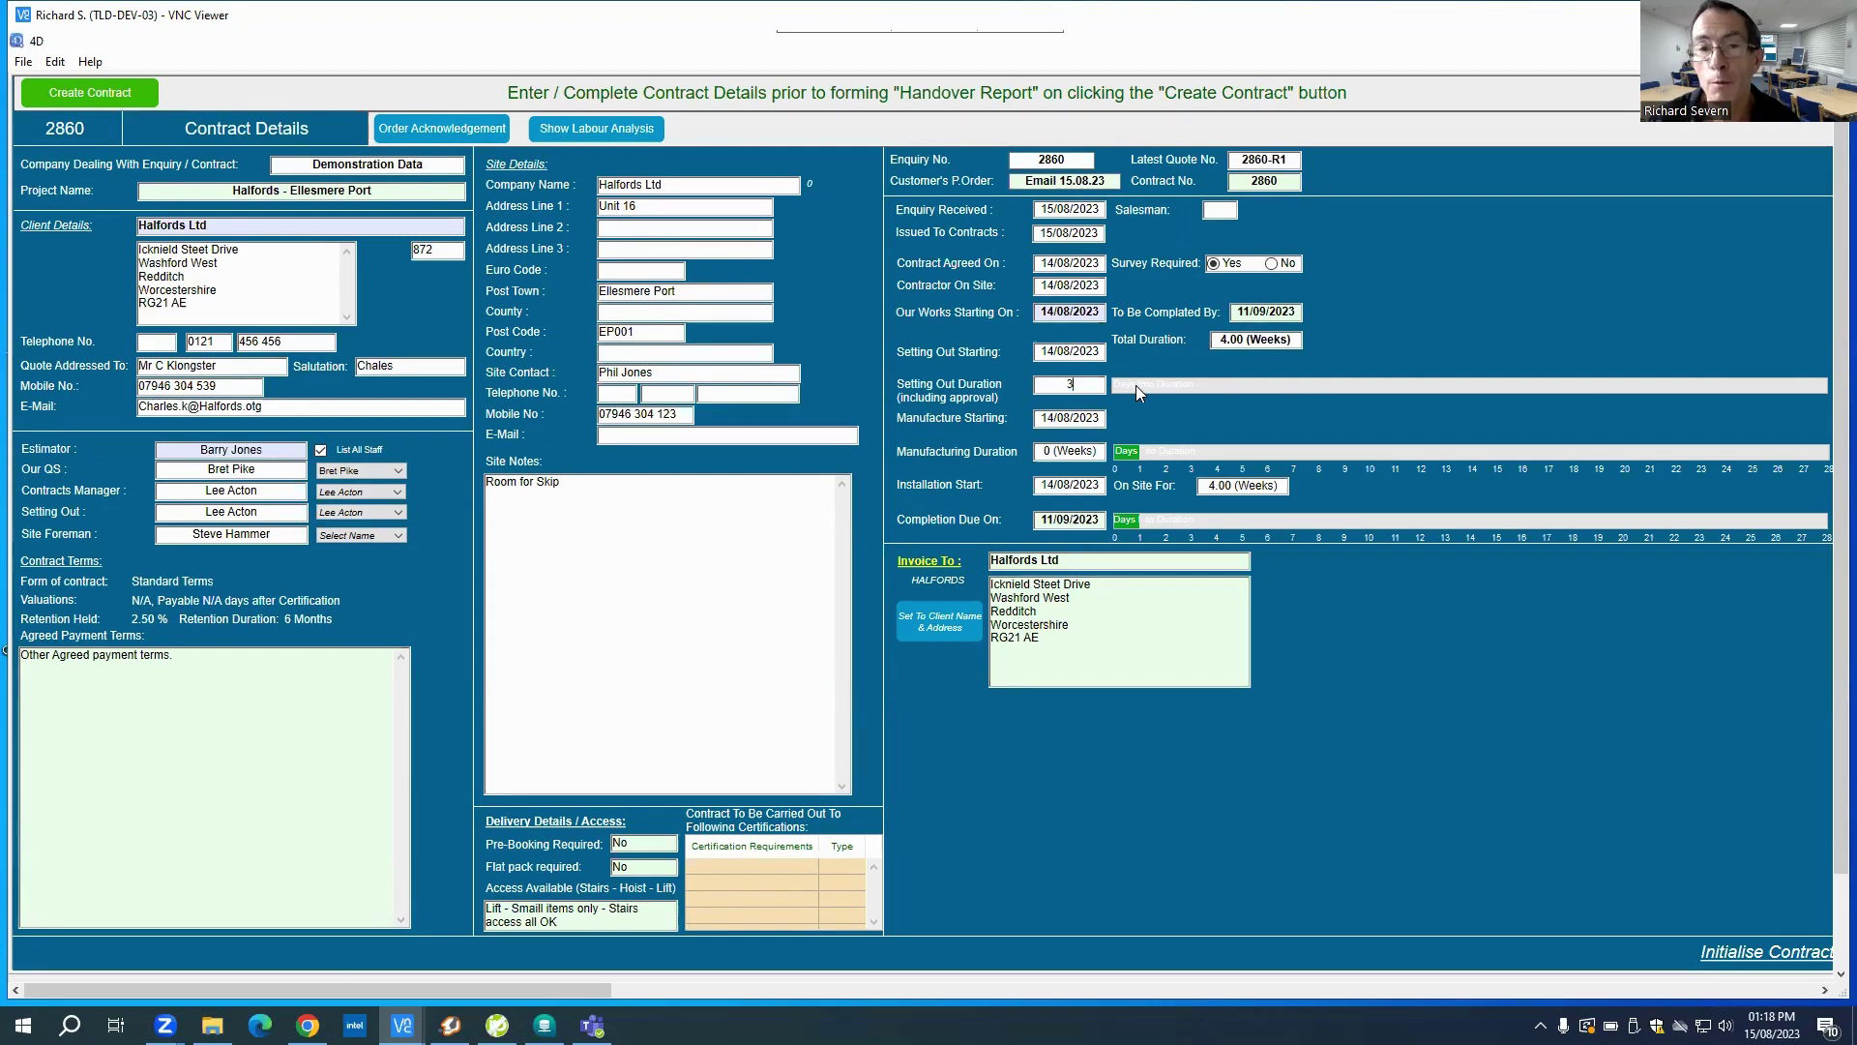
pyautogui.press('Tab')
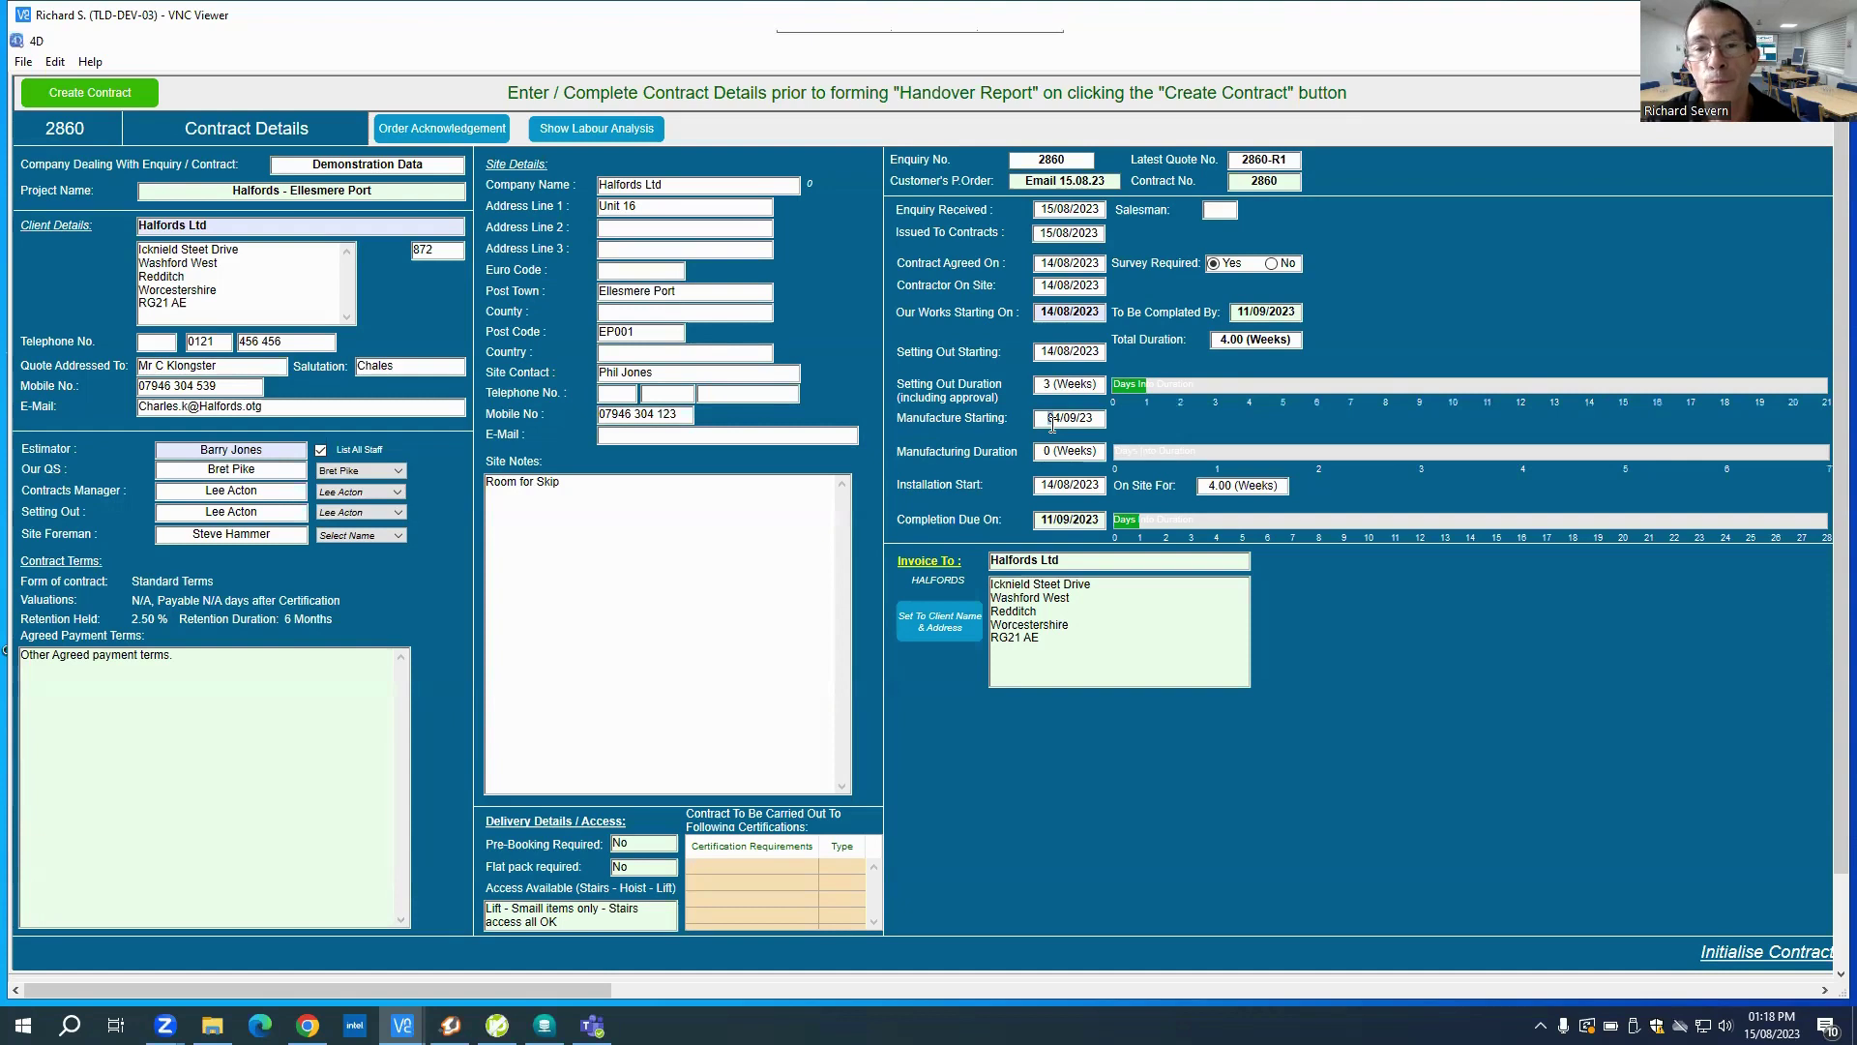
pyautogui.press('Tab')
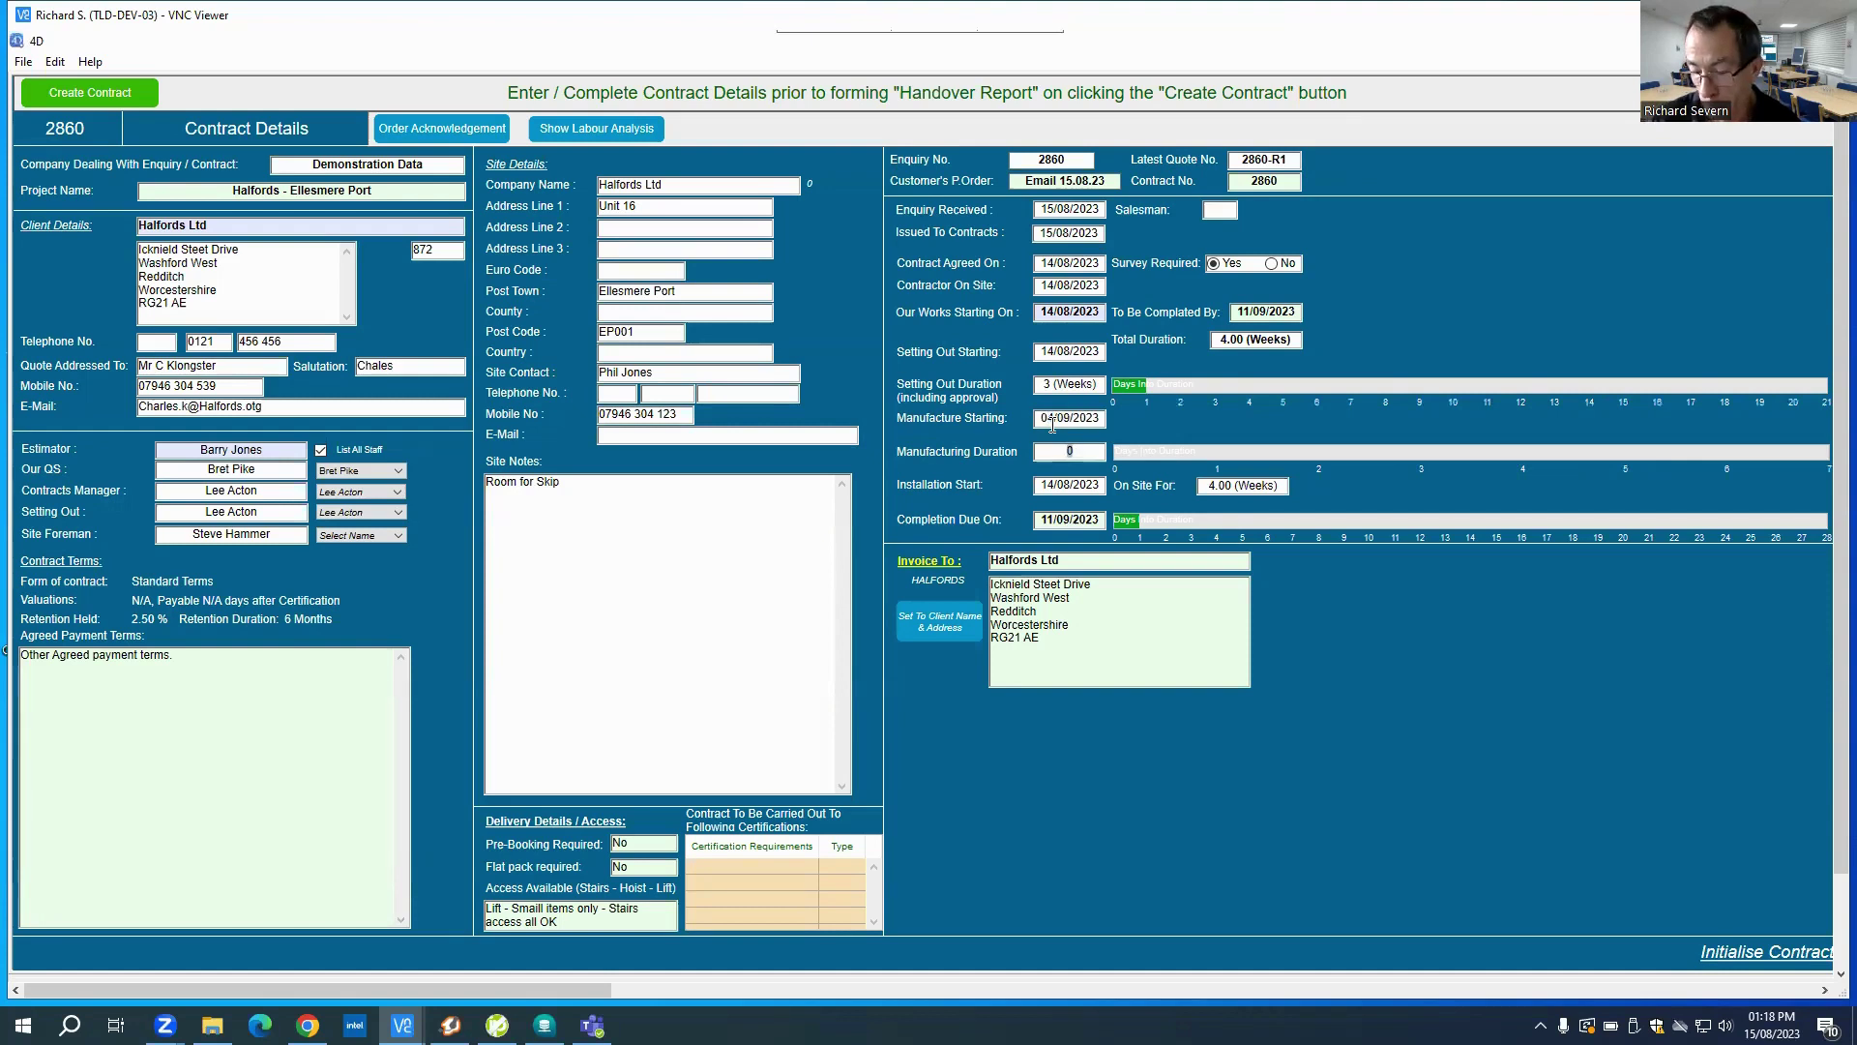
pyautogui.write('1')
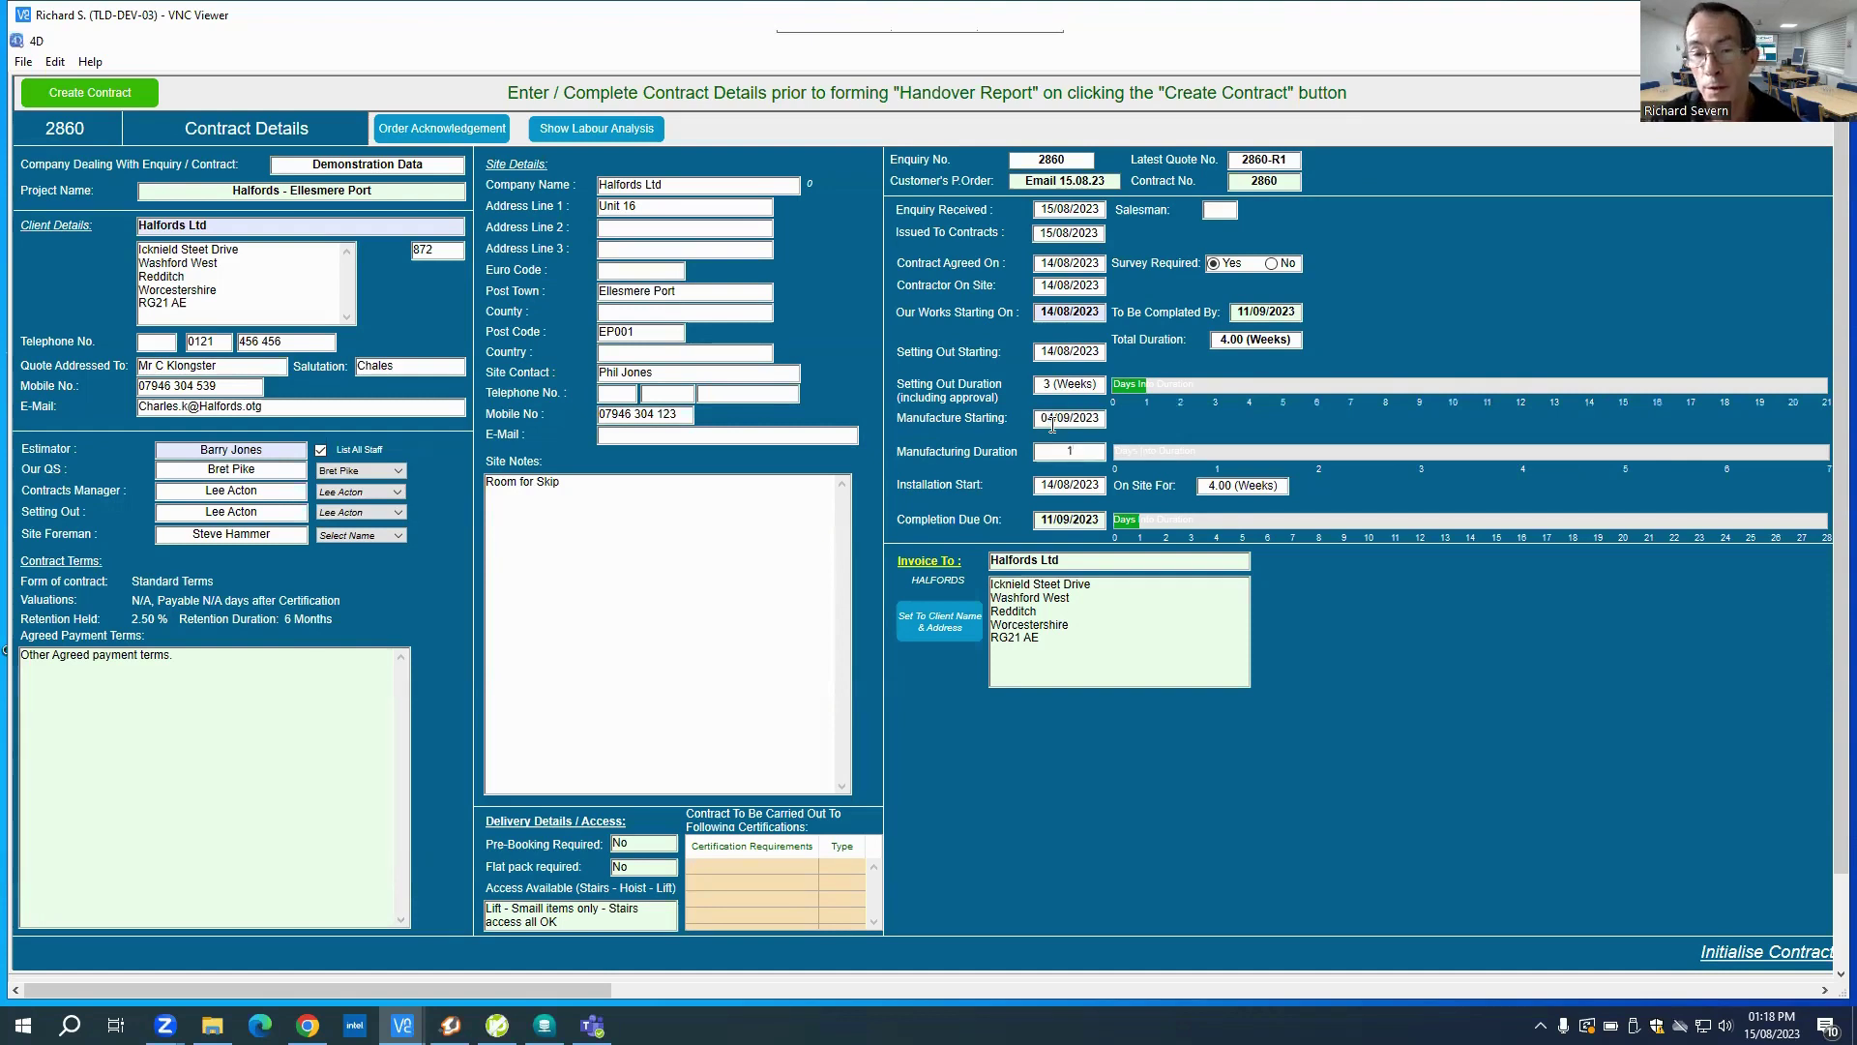
pyautogui.press('Tab')
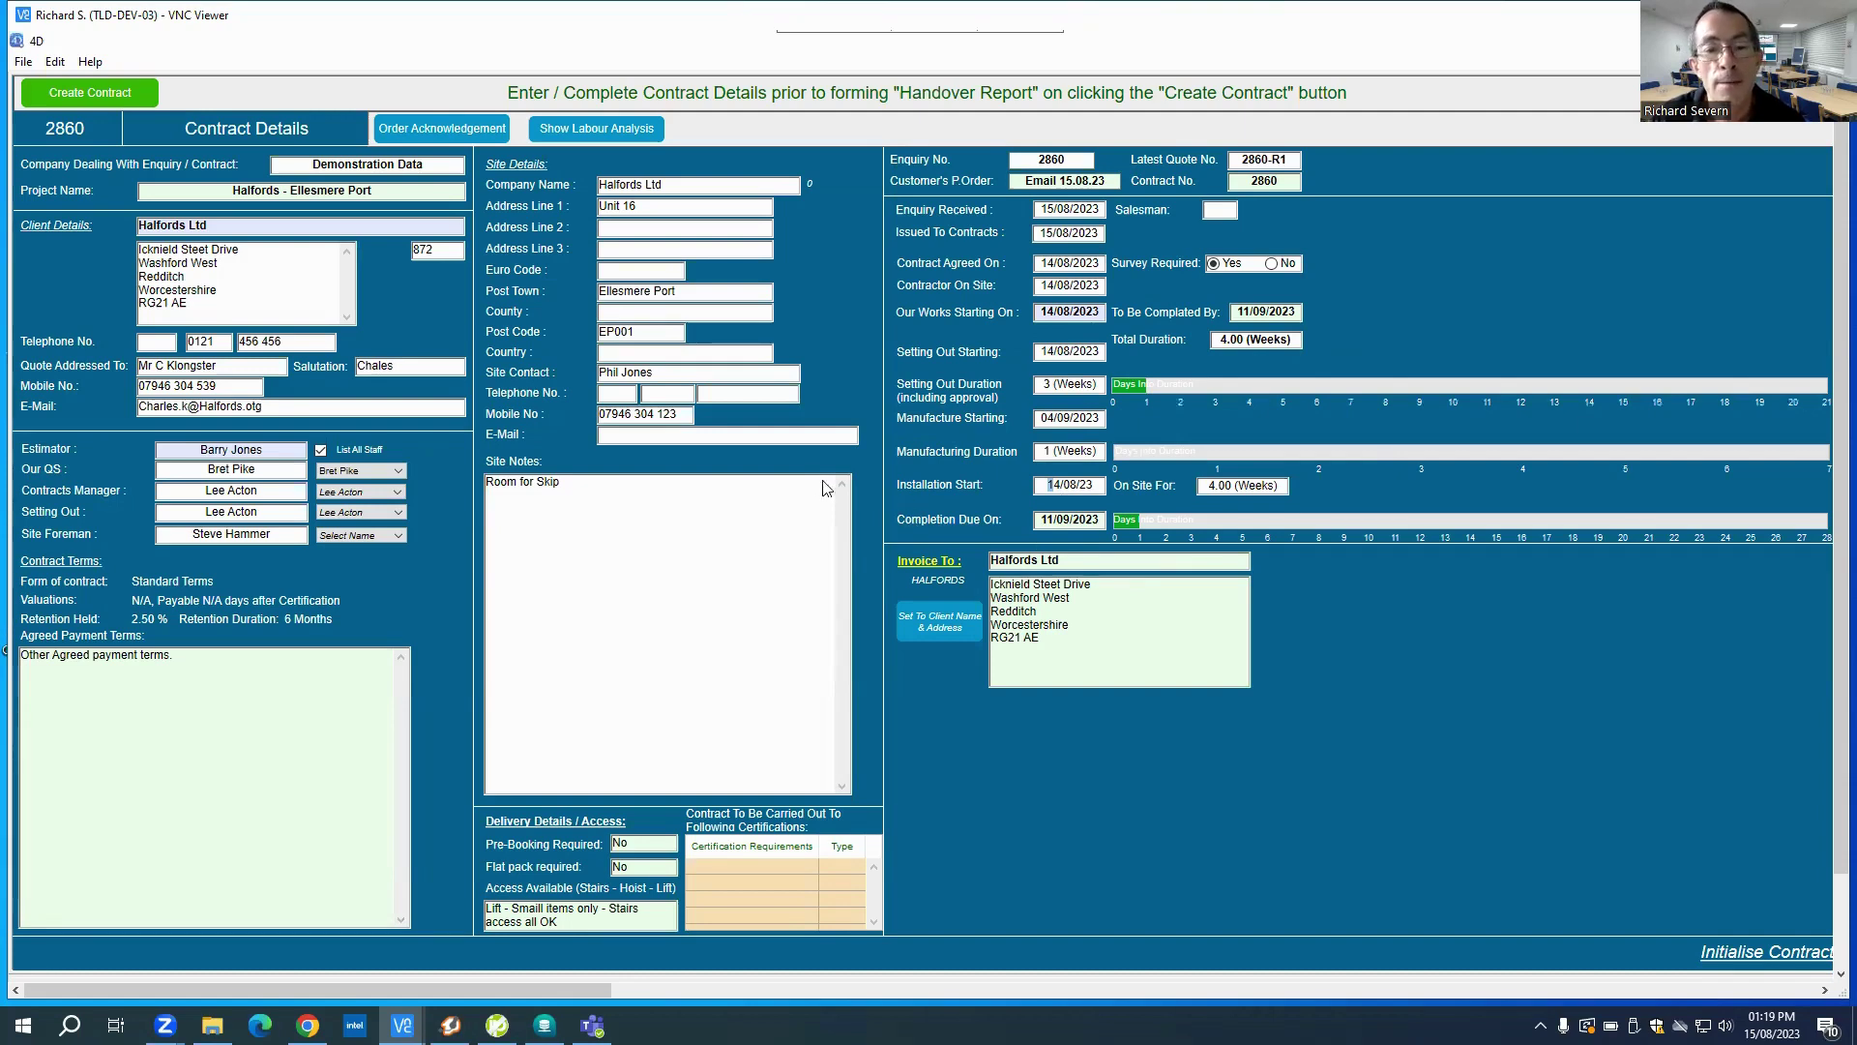
pyautogui.click(457, 136)
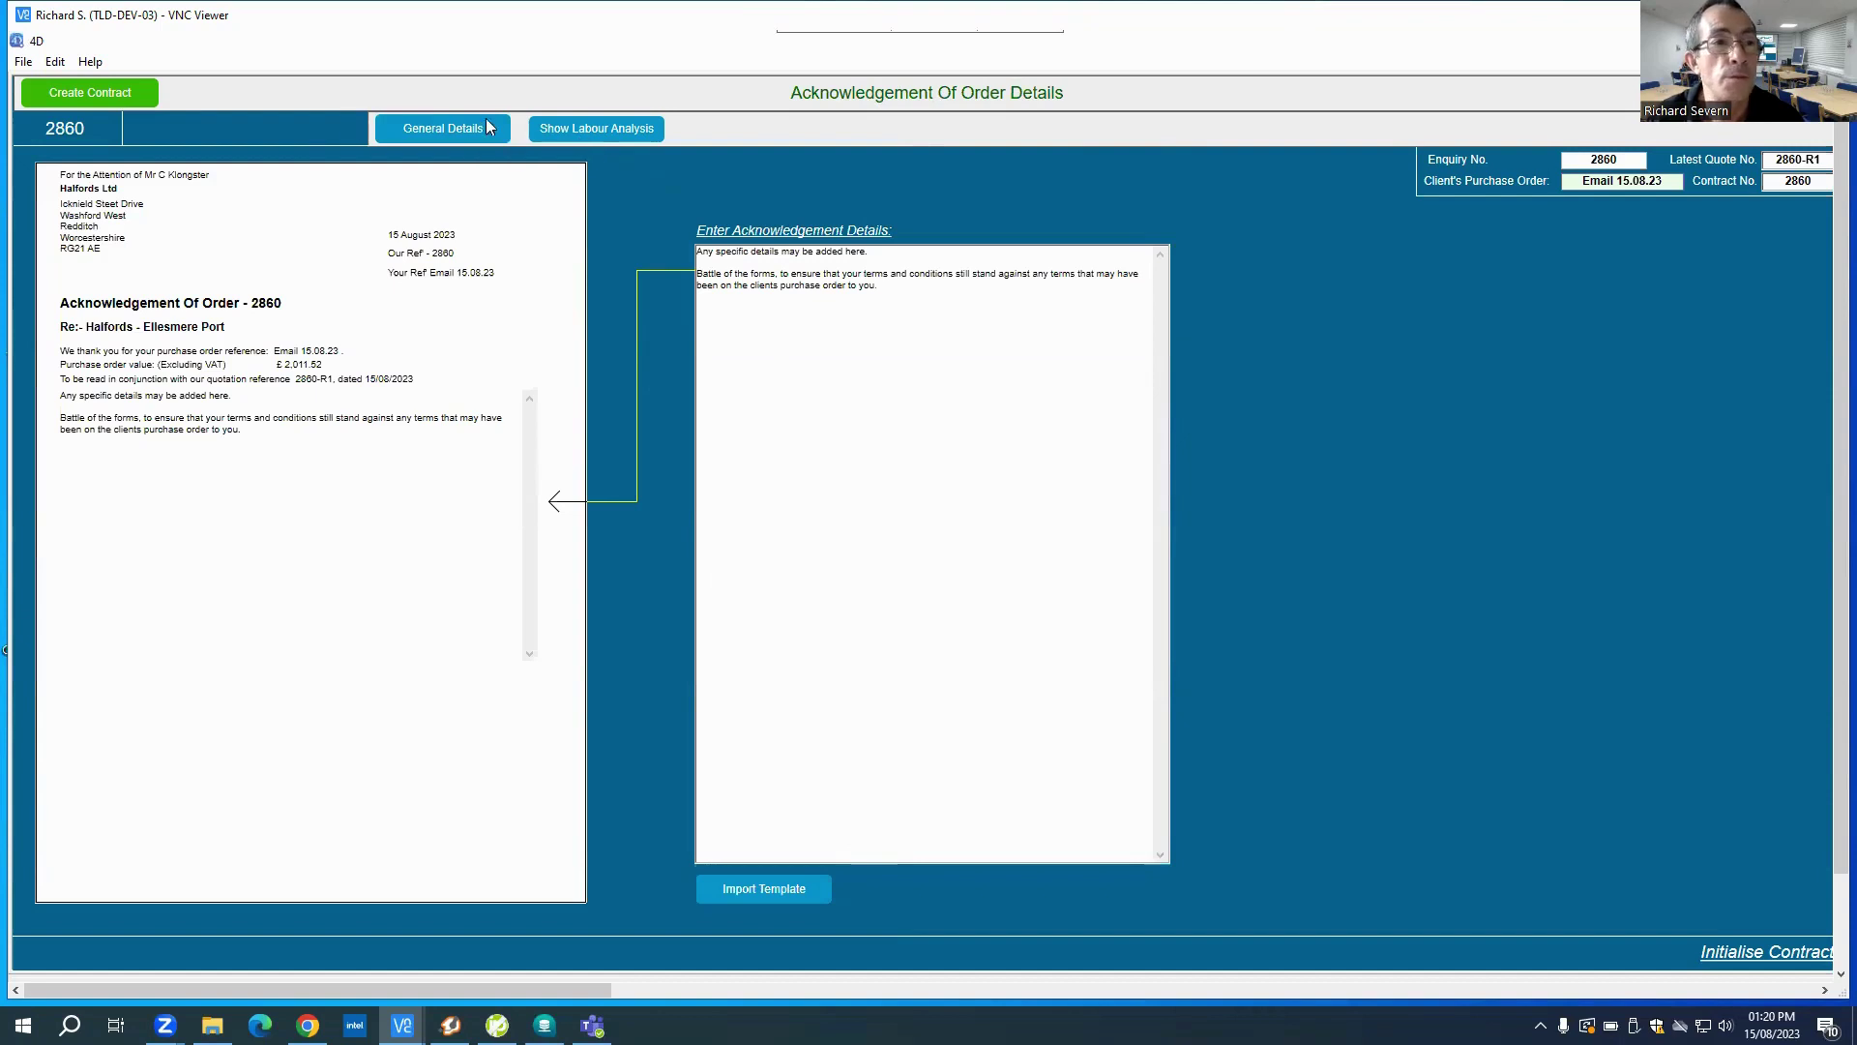
pyautogui.click(443, 131)
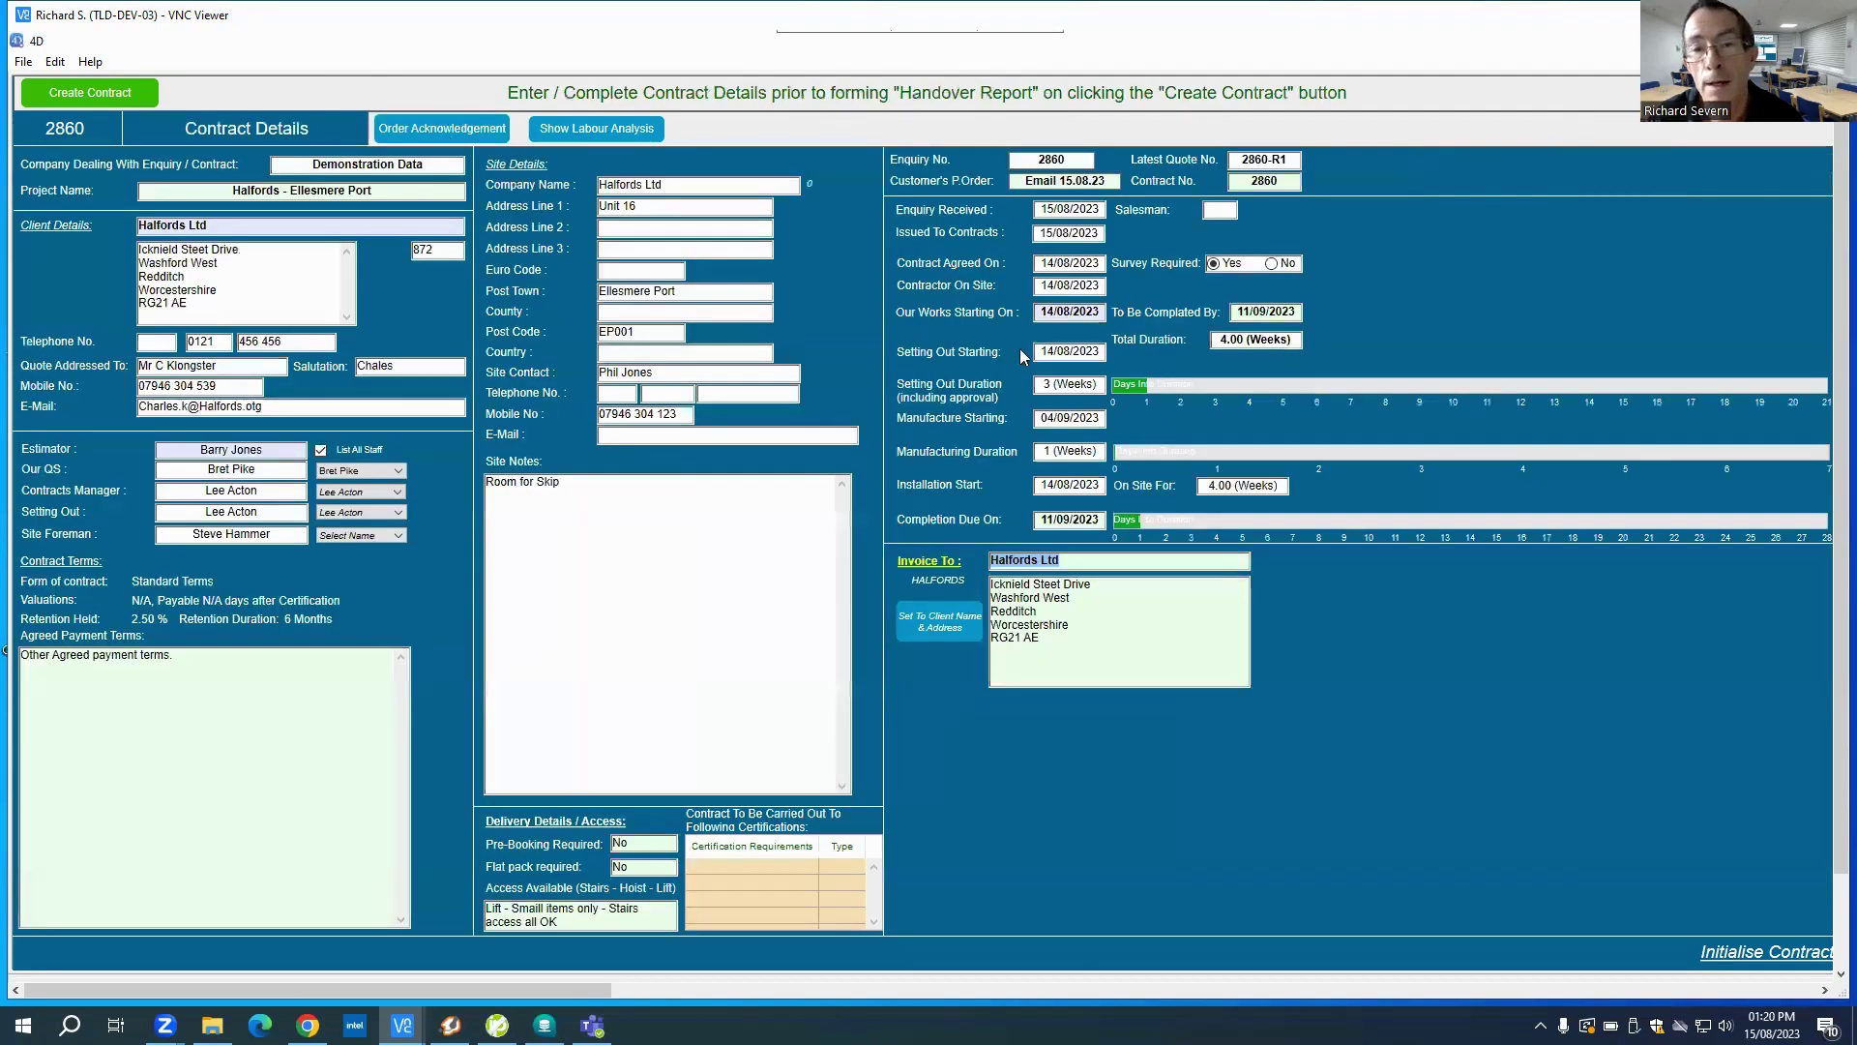
pyautogui.click(576, 132)
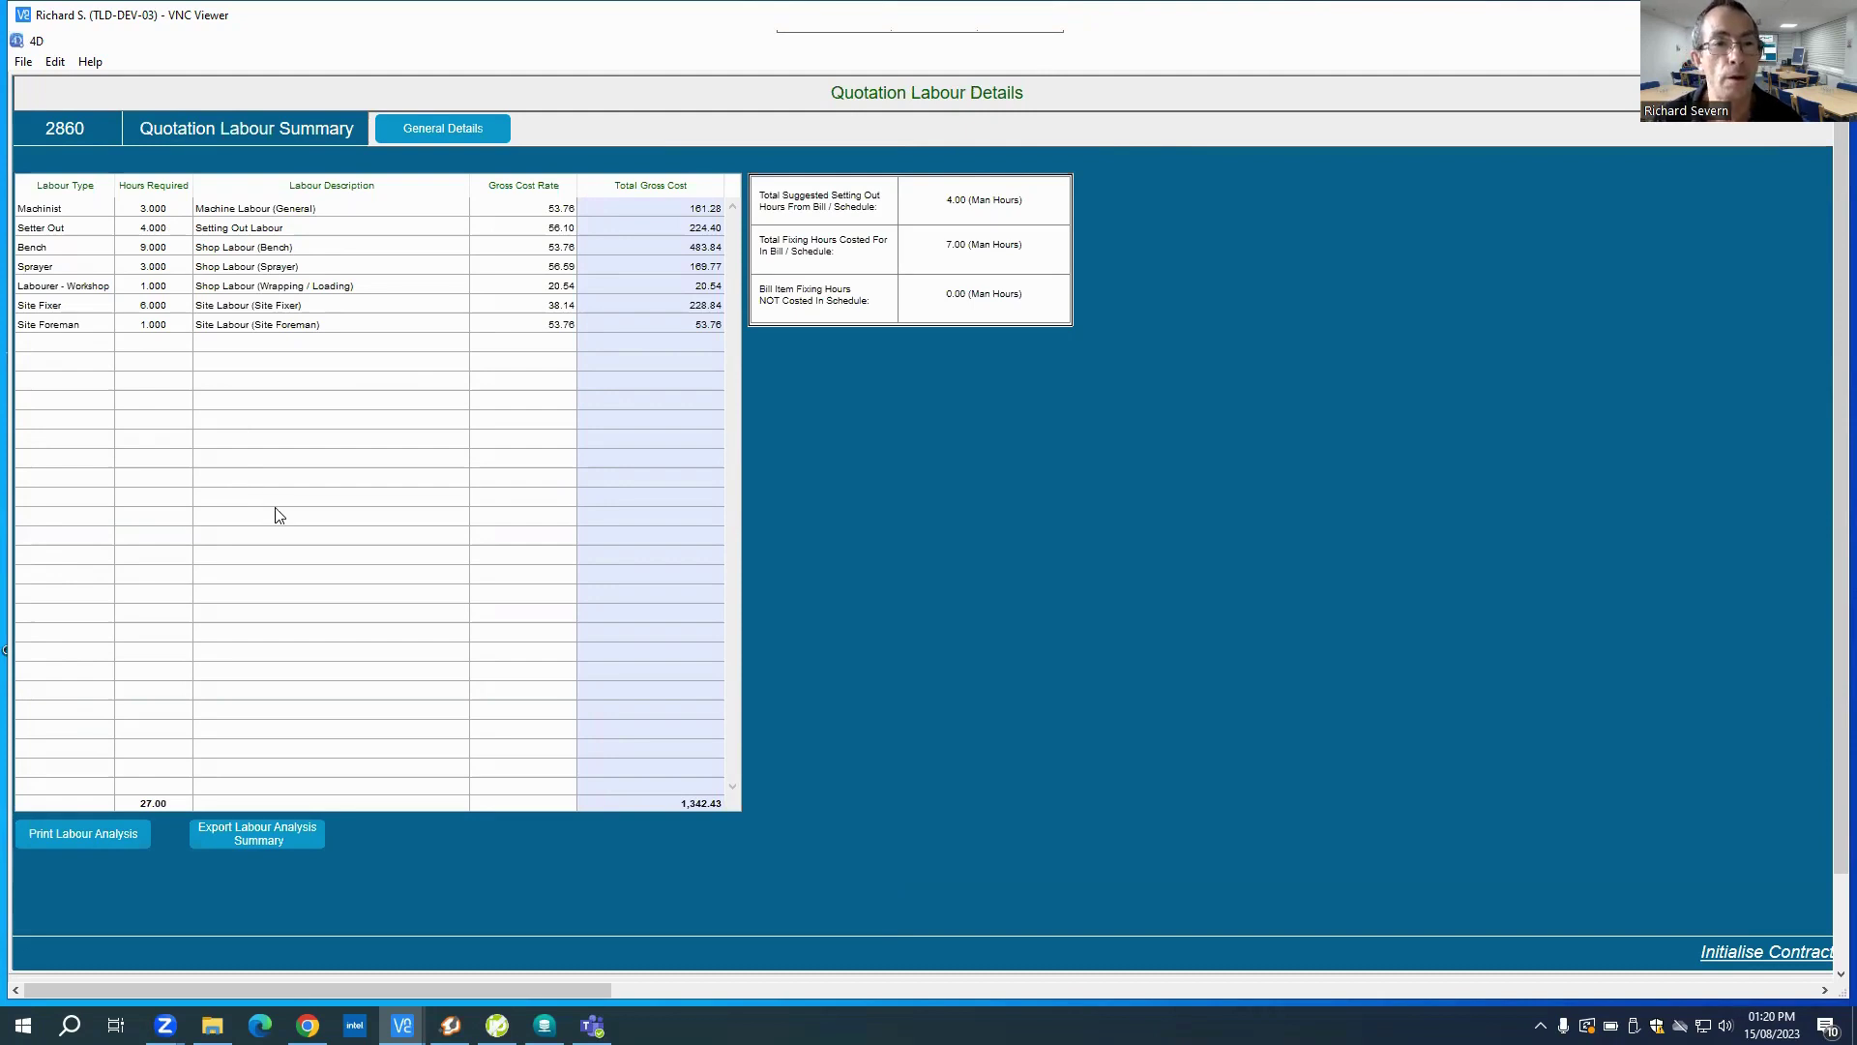
pyautogui.click(133, 829)
pyautogui.click(226, 827)
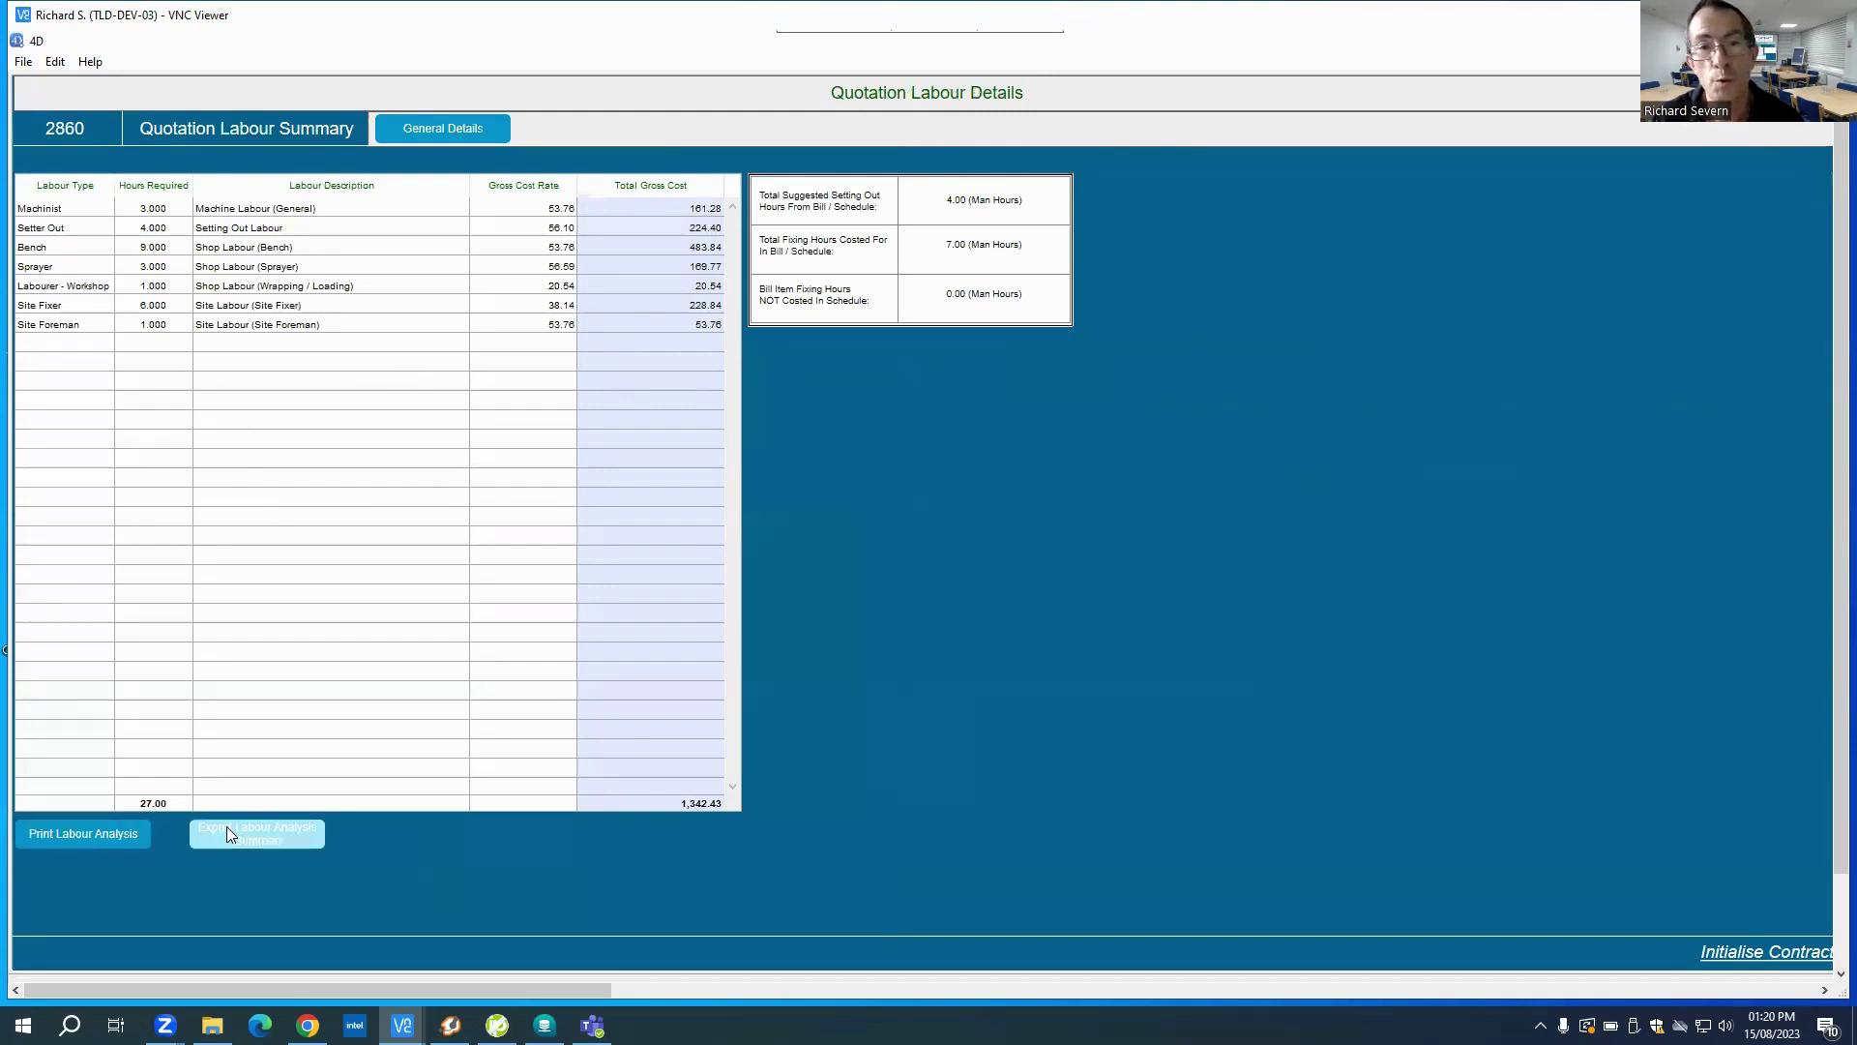
pyautogui.click(468, 127)
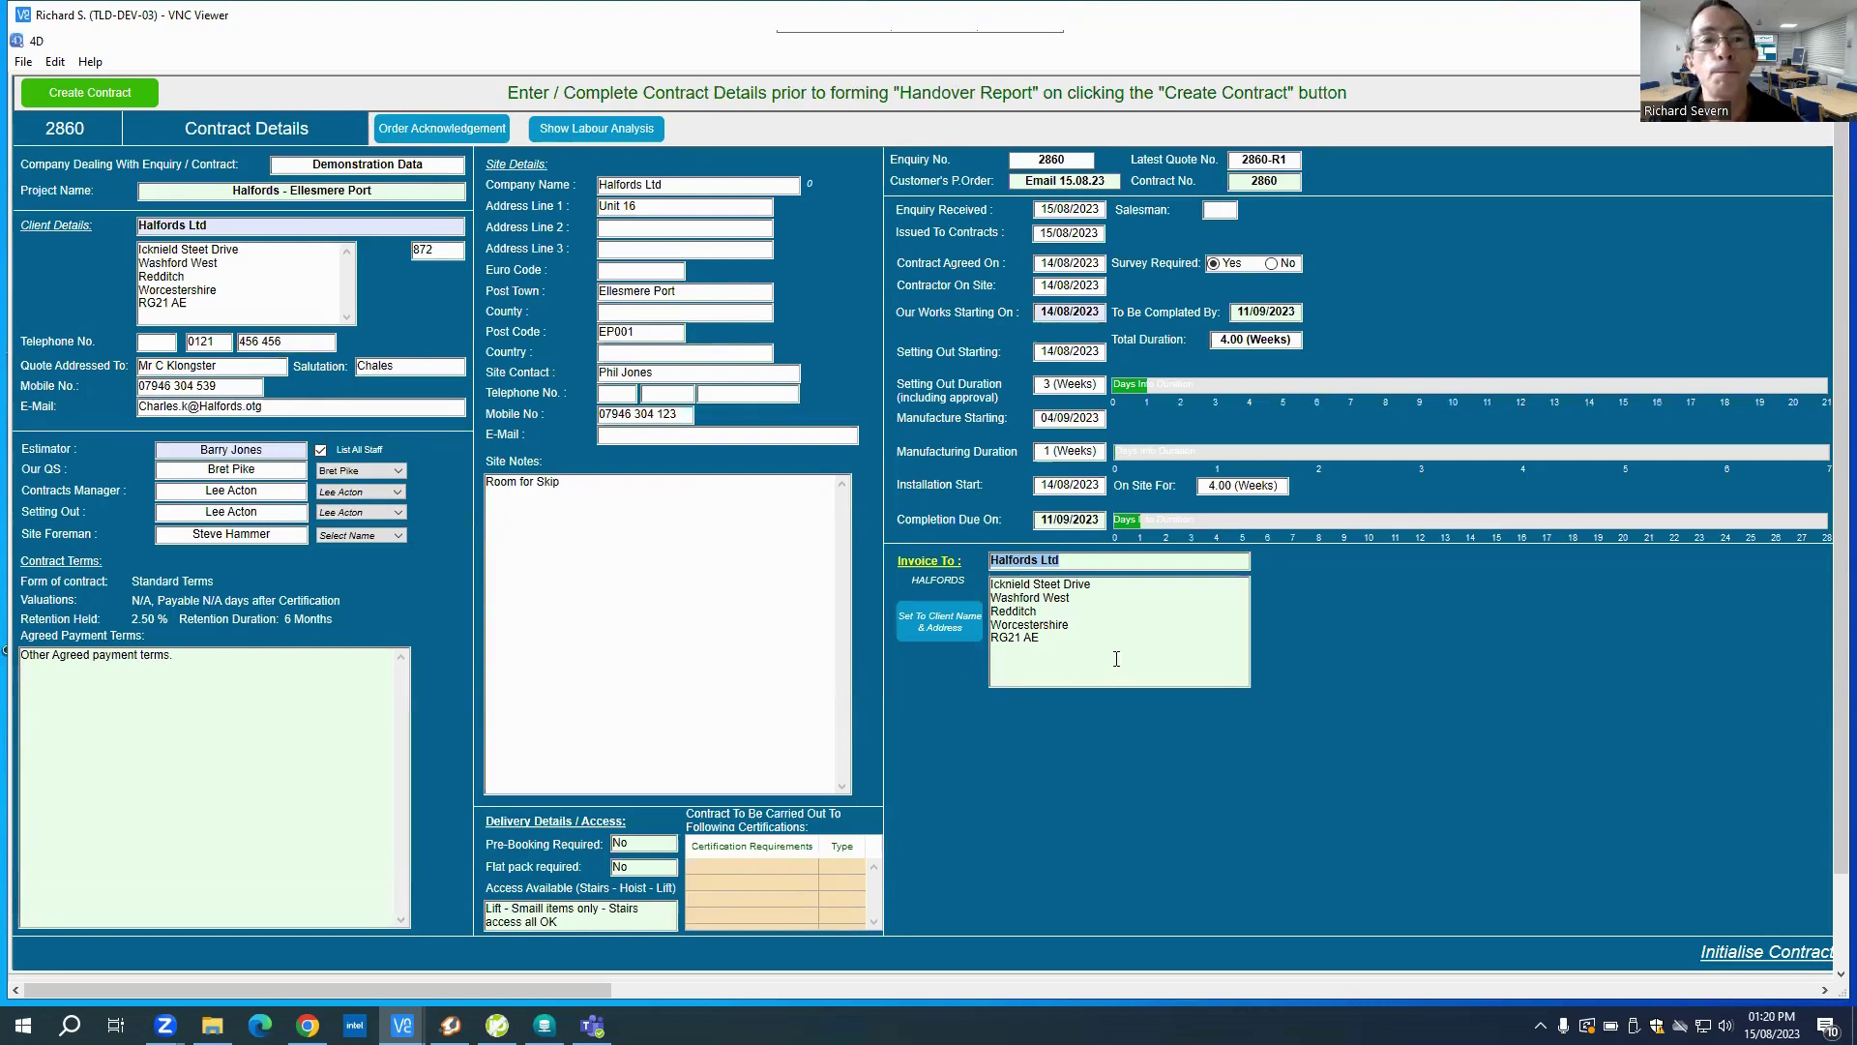
# Step: Create contract 2860 and print its Project Handover report with Print Preview ticked
pyautogui.click(116, 96)
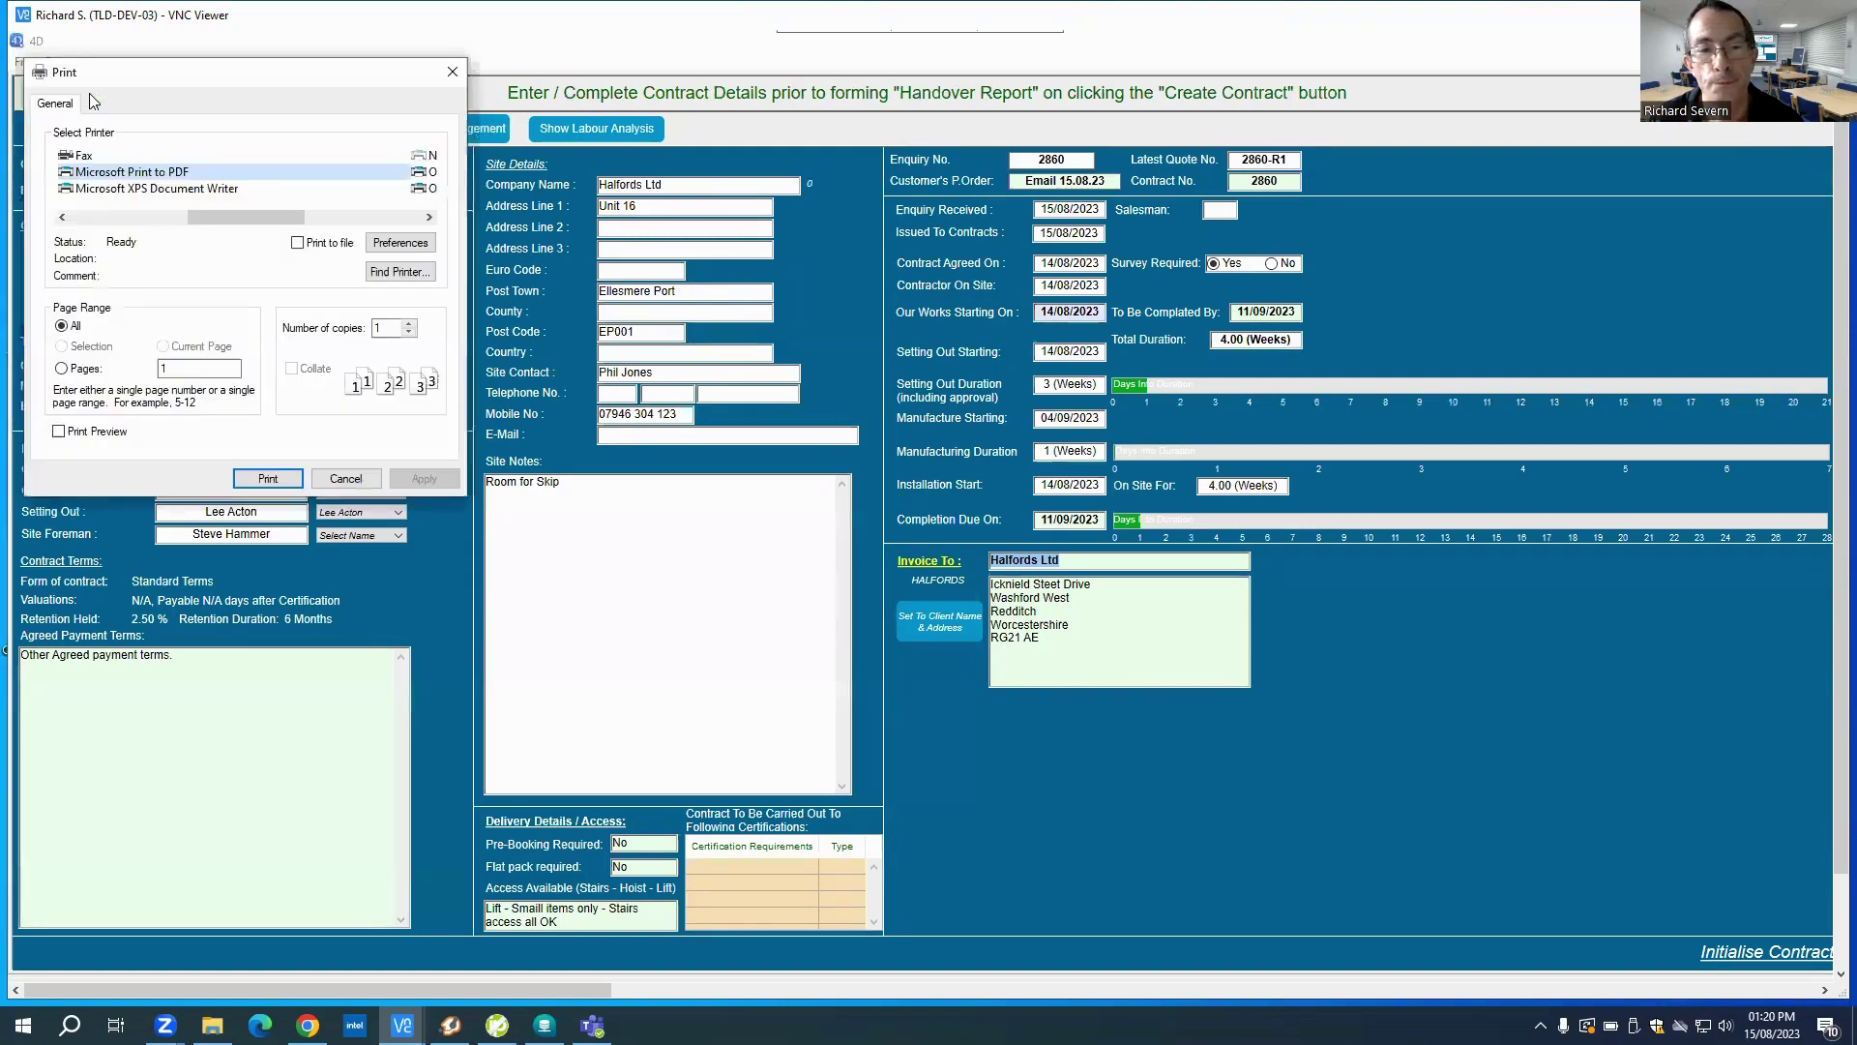
pyautogui.click(70, 432)
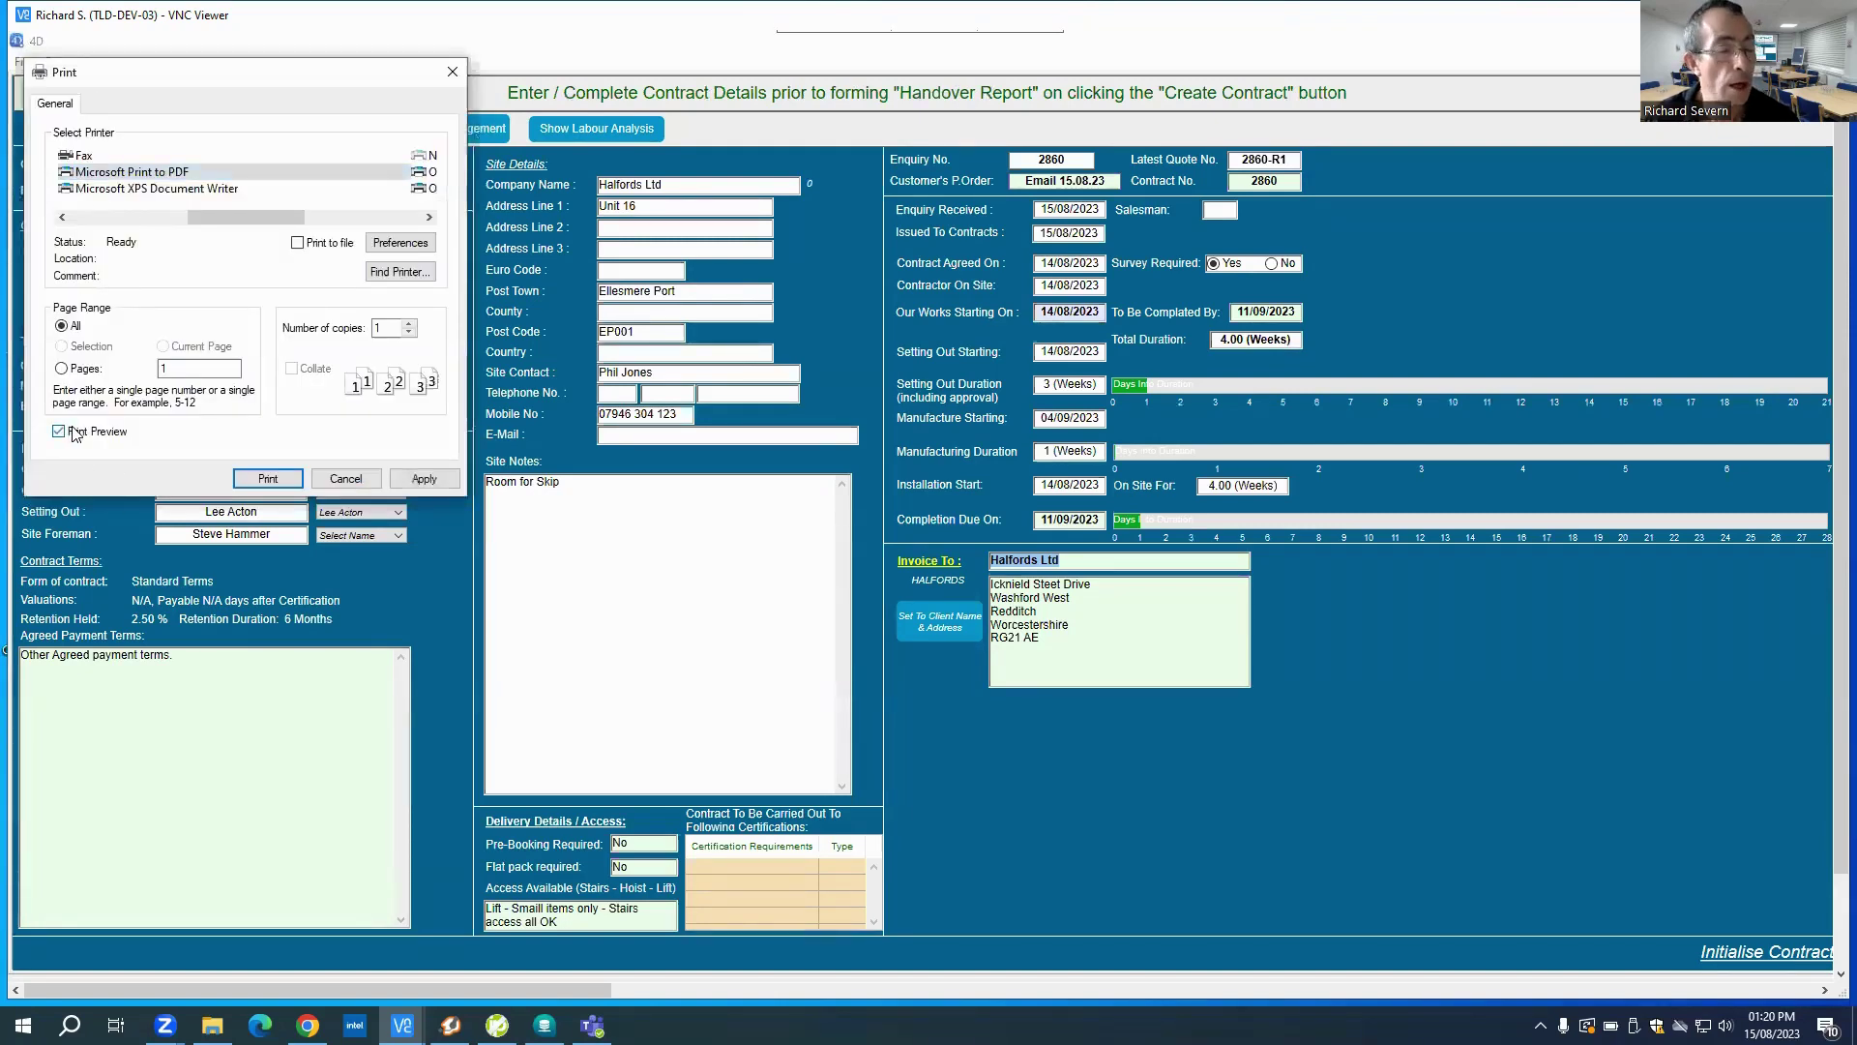
pyautogui.click(268, 479)
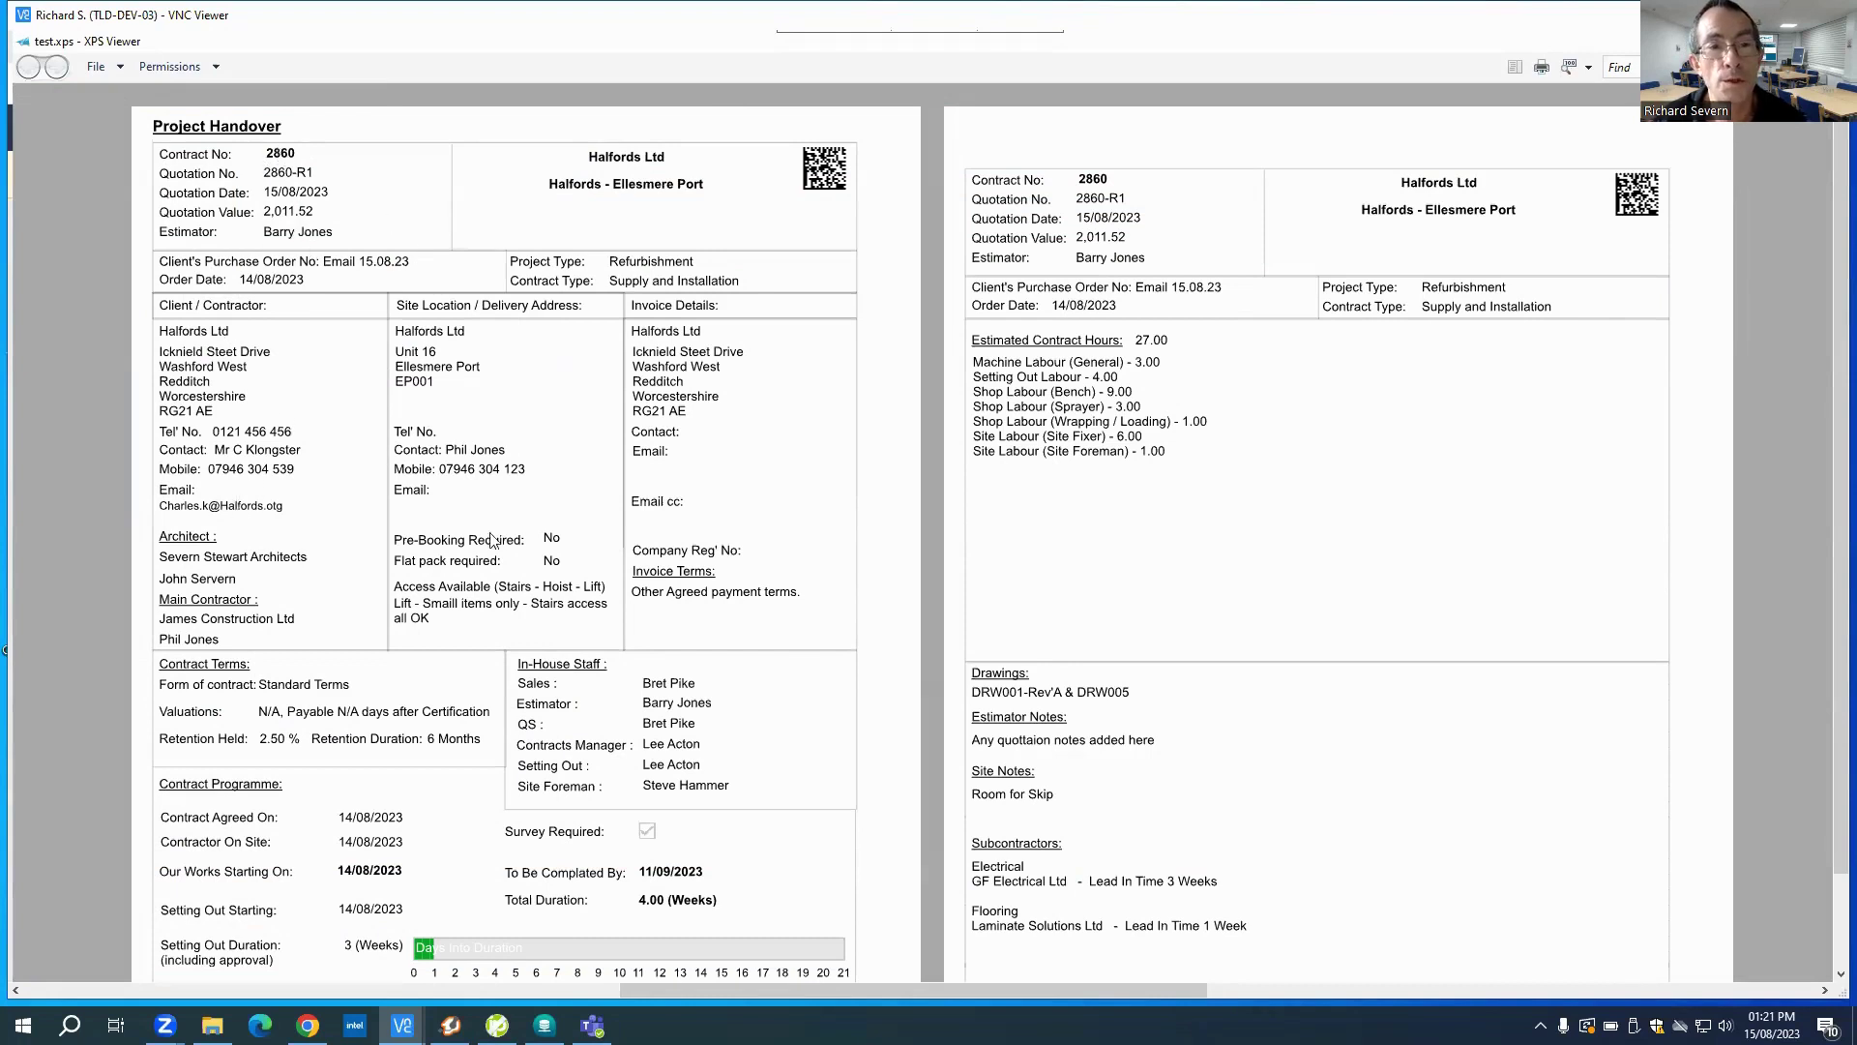
# Step: Scroll through the Project Handover pages of test.xps to review contract 2860's report
pyautogui.scroll(-1, 544, 615)
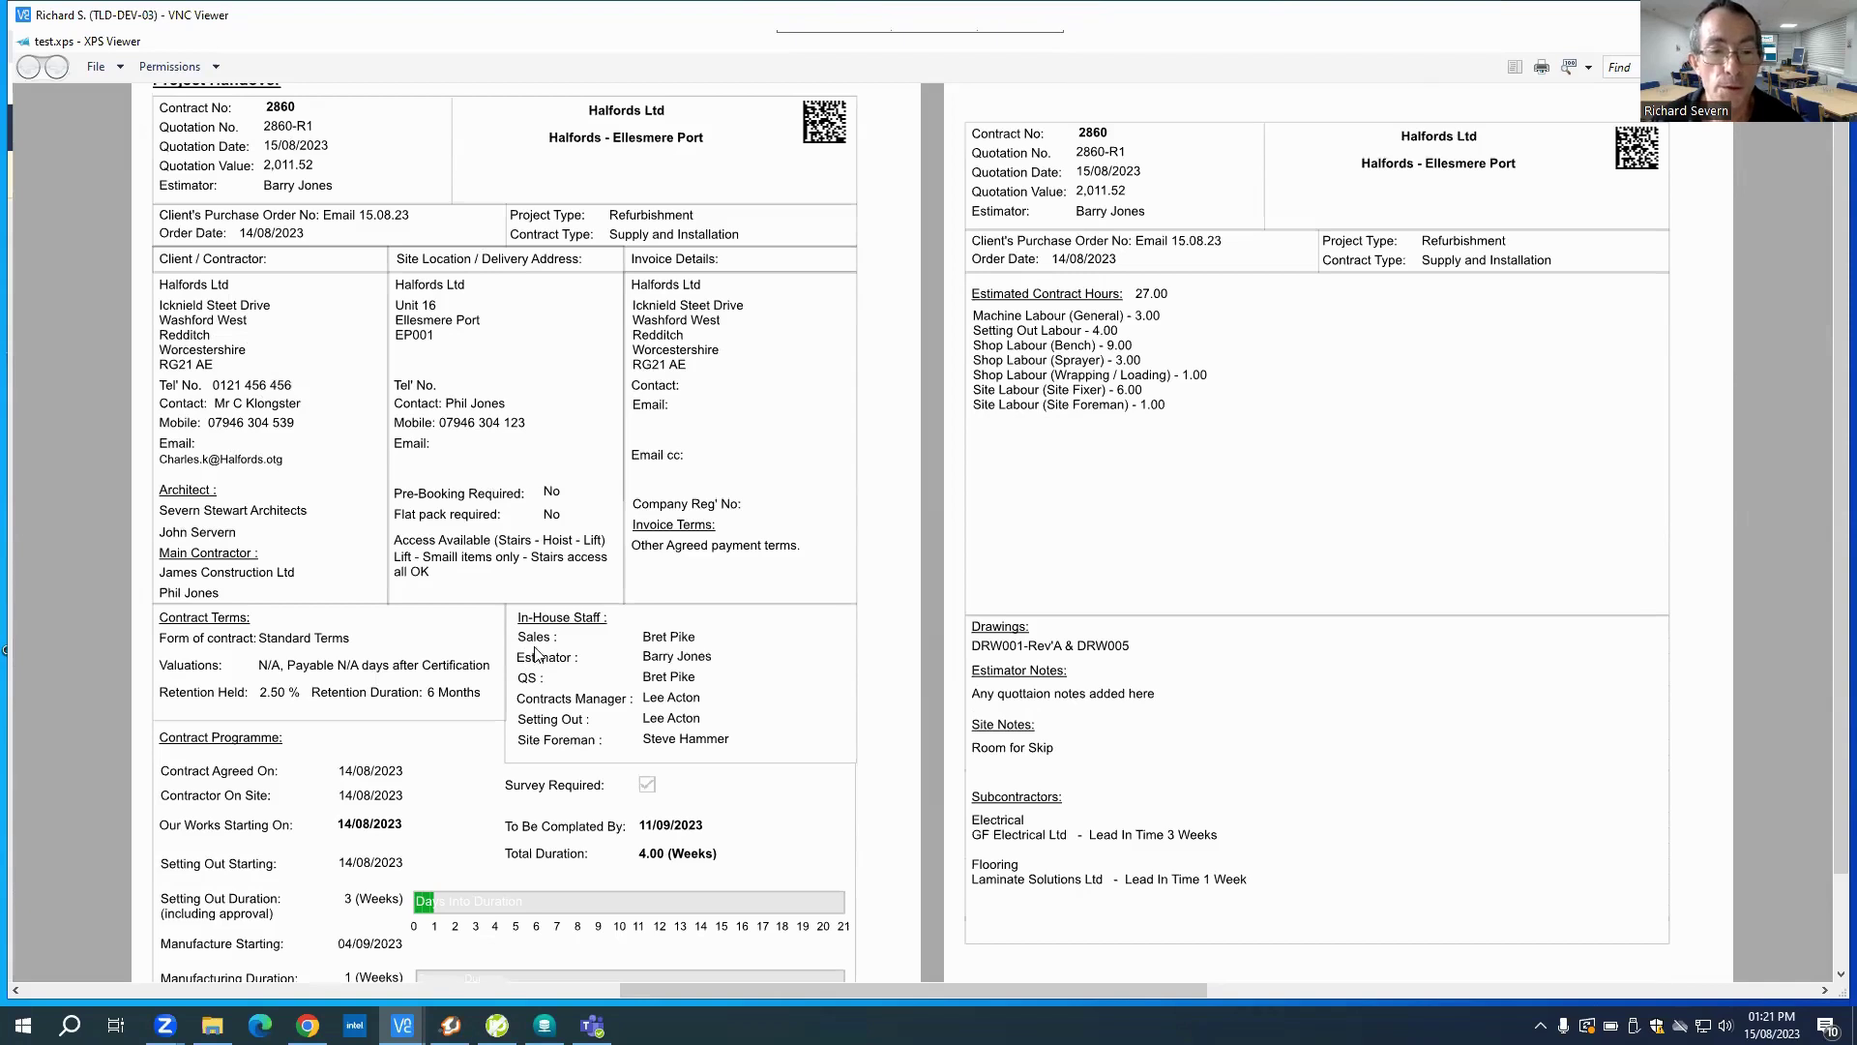
pyautogui.scroll(-2, 525, 671)
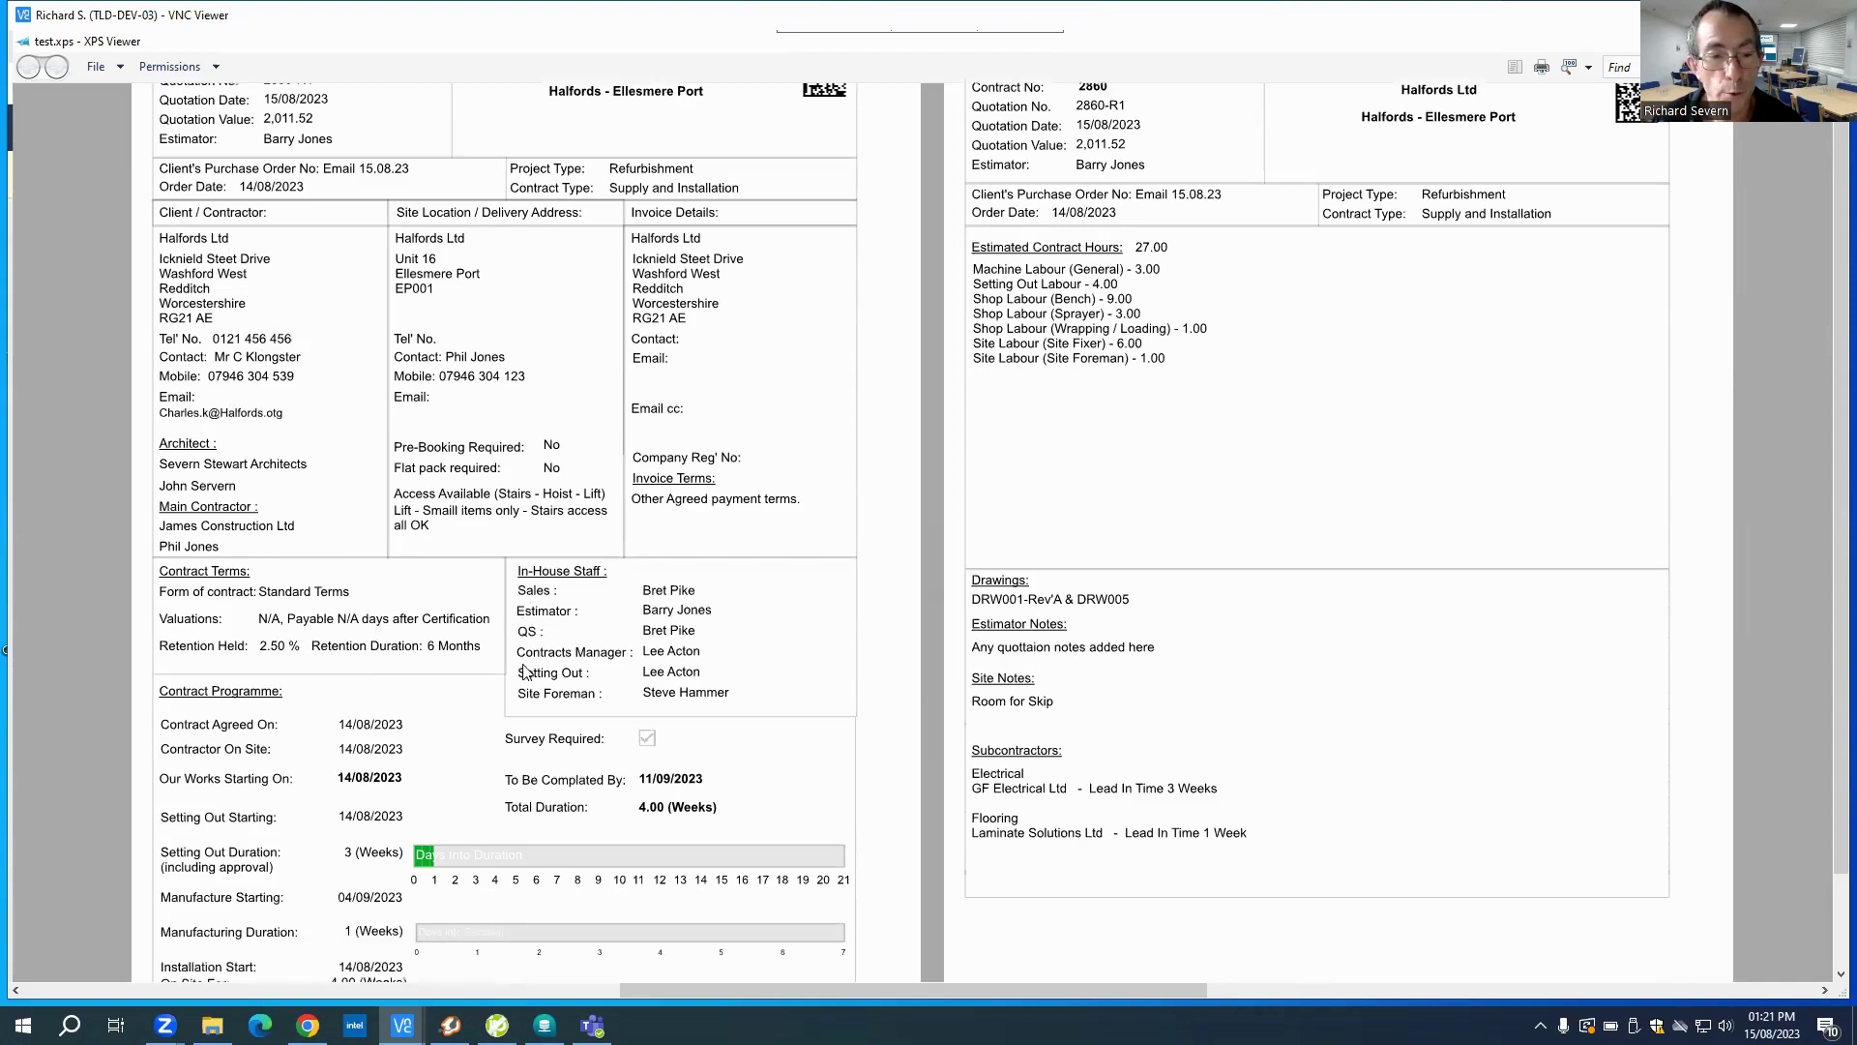
pyautogui.scroll(3, 525, 671)
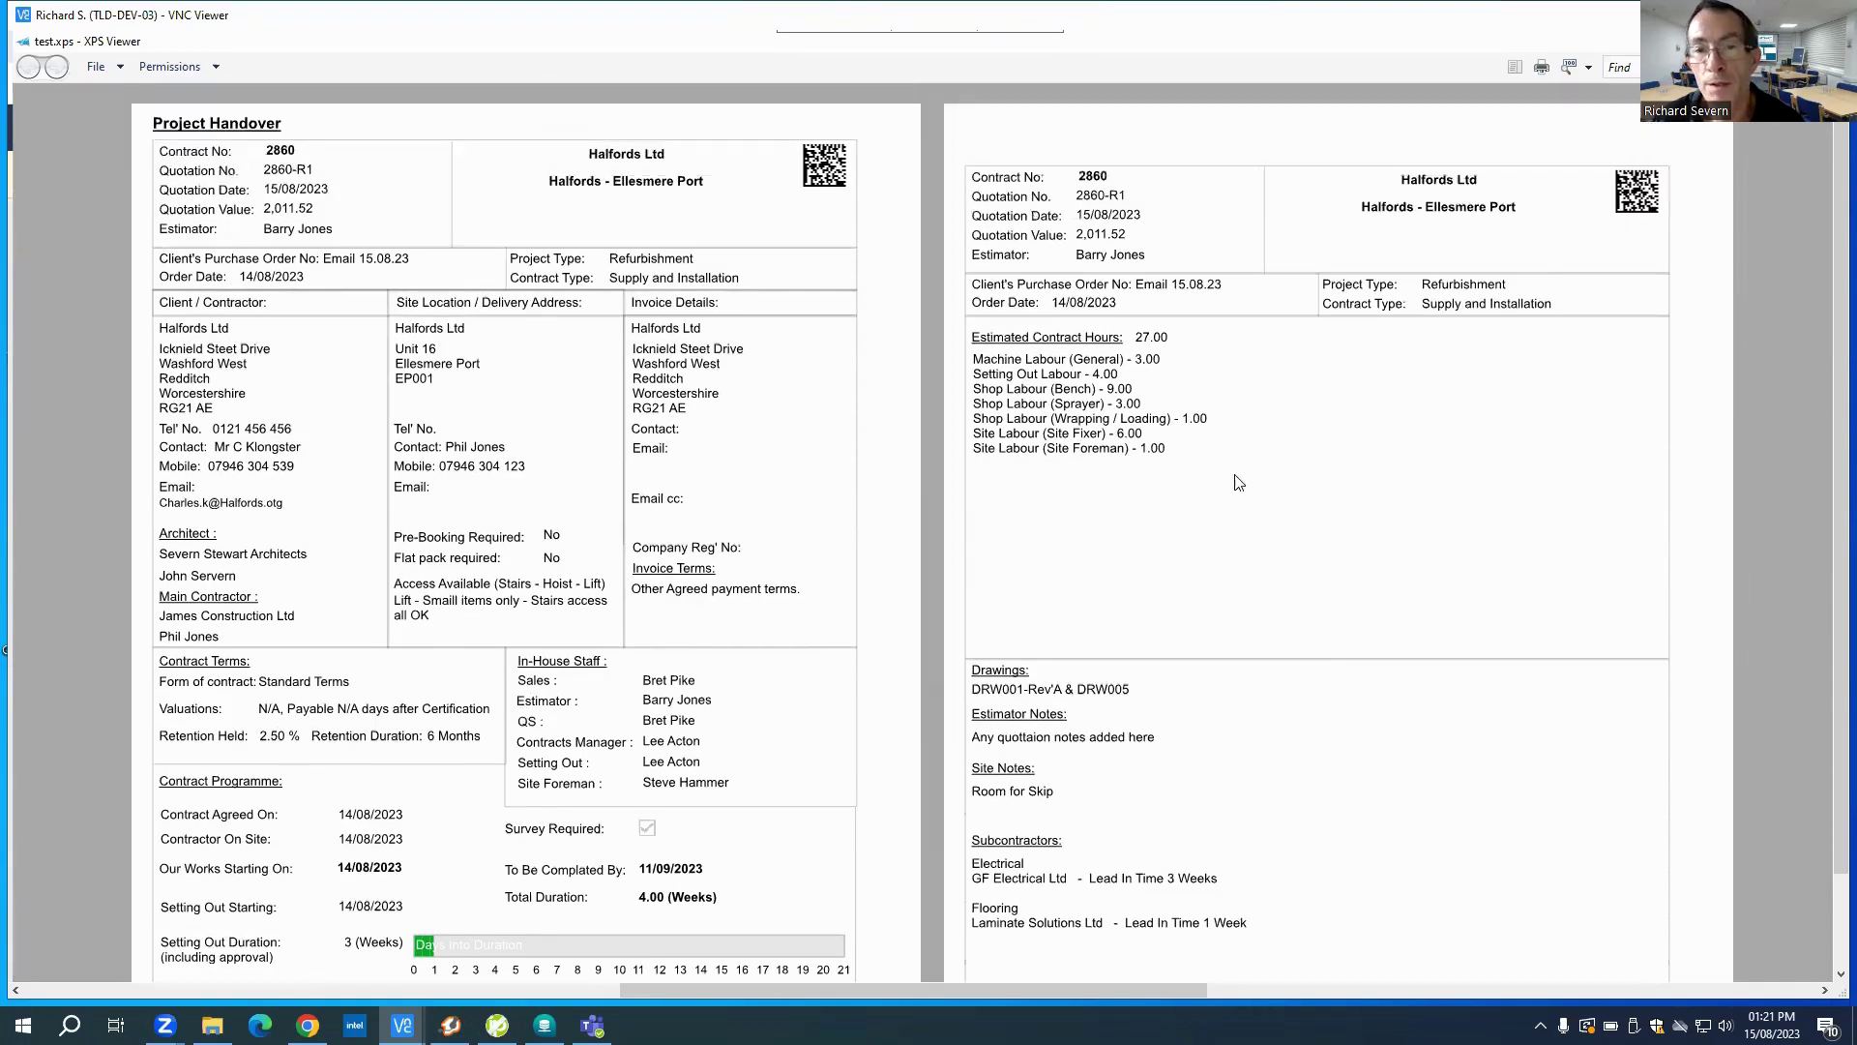
pyautogui.scroll(-2, 1208, 378)
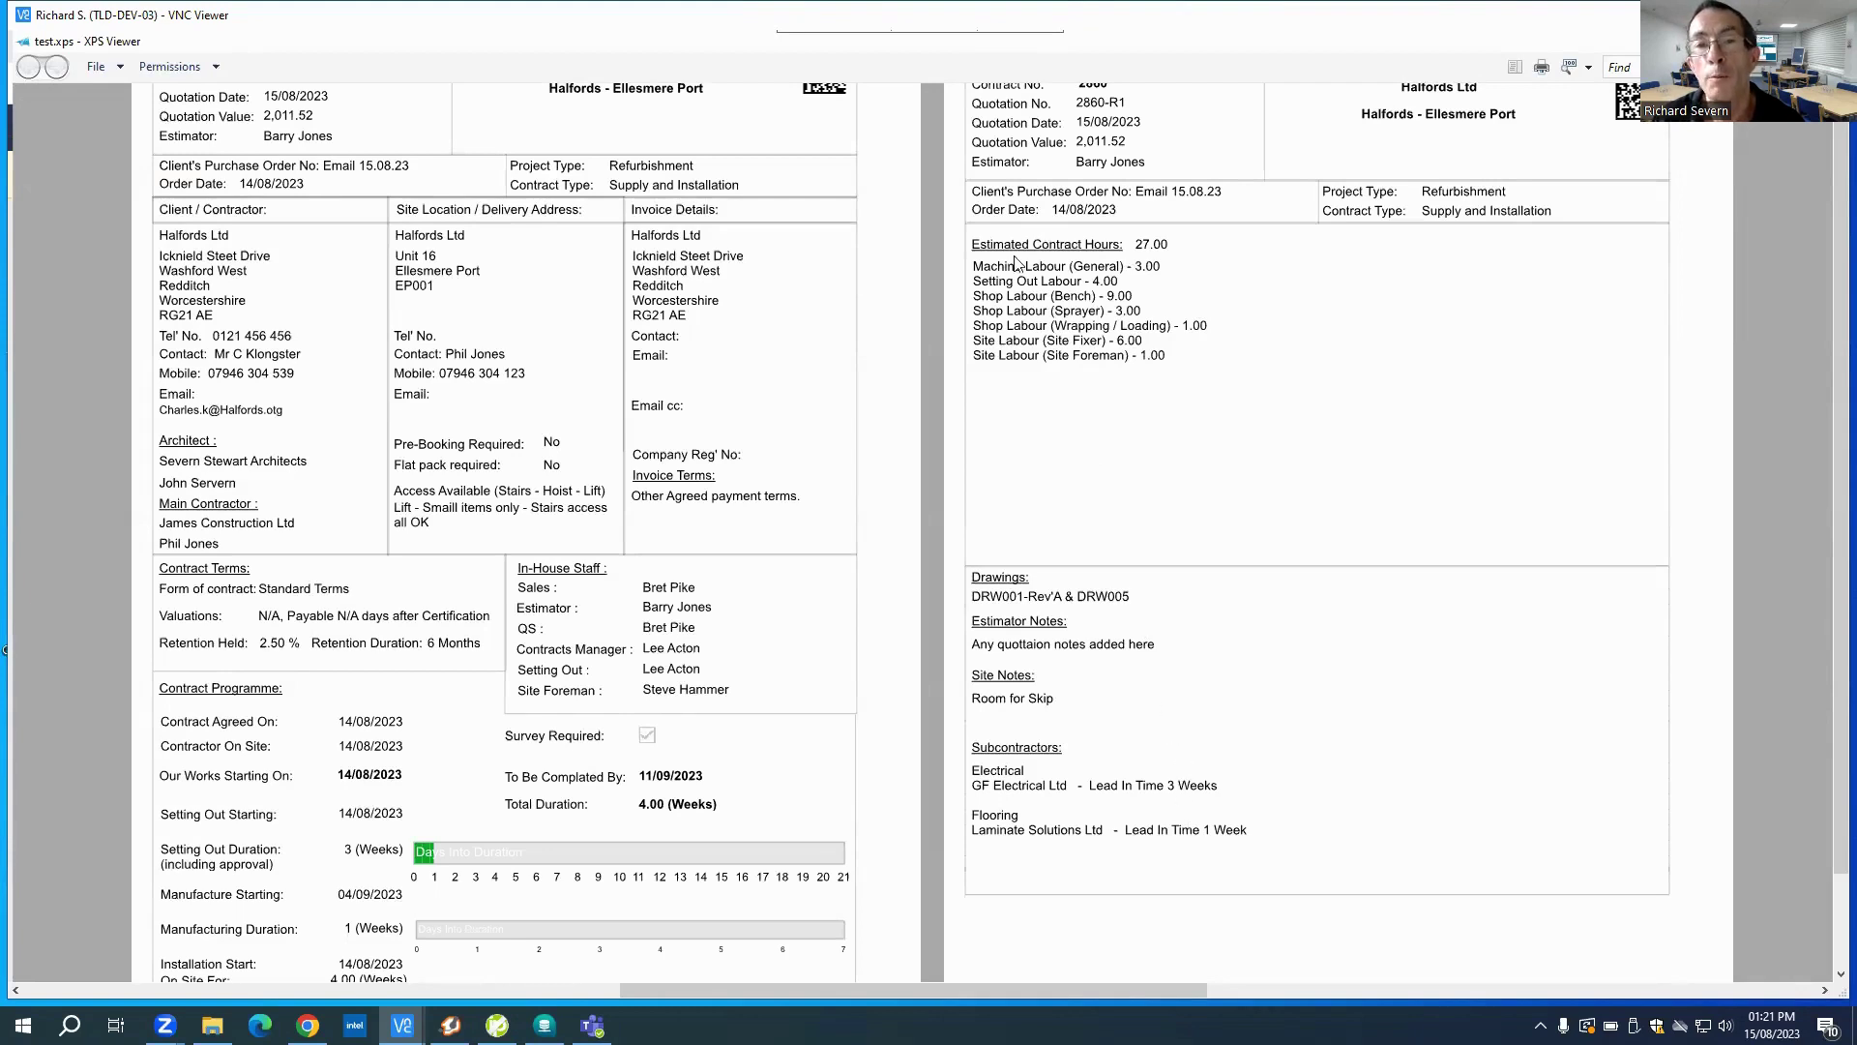
pyautogui.scroll(1, 1198, 387)
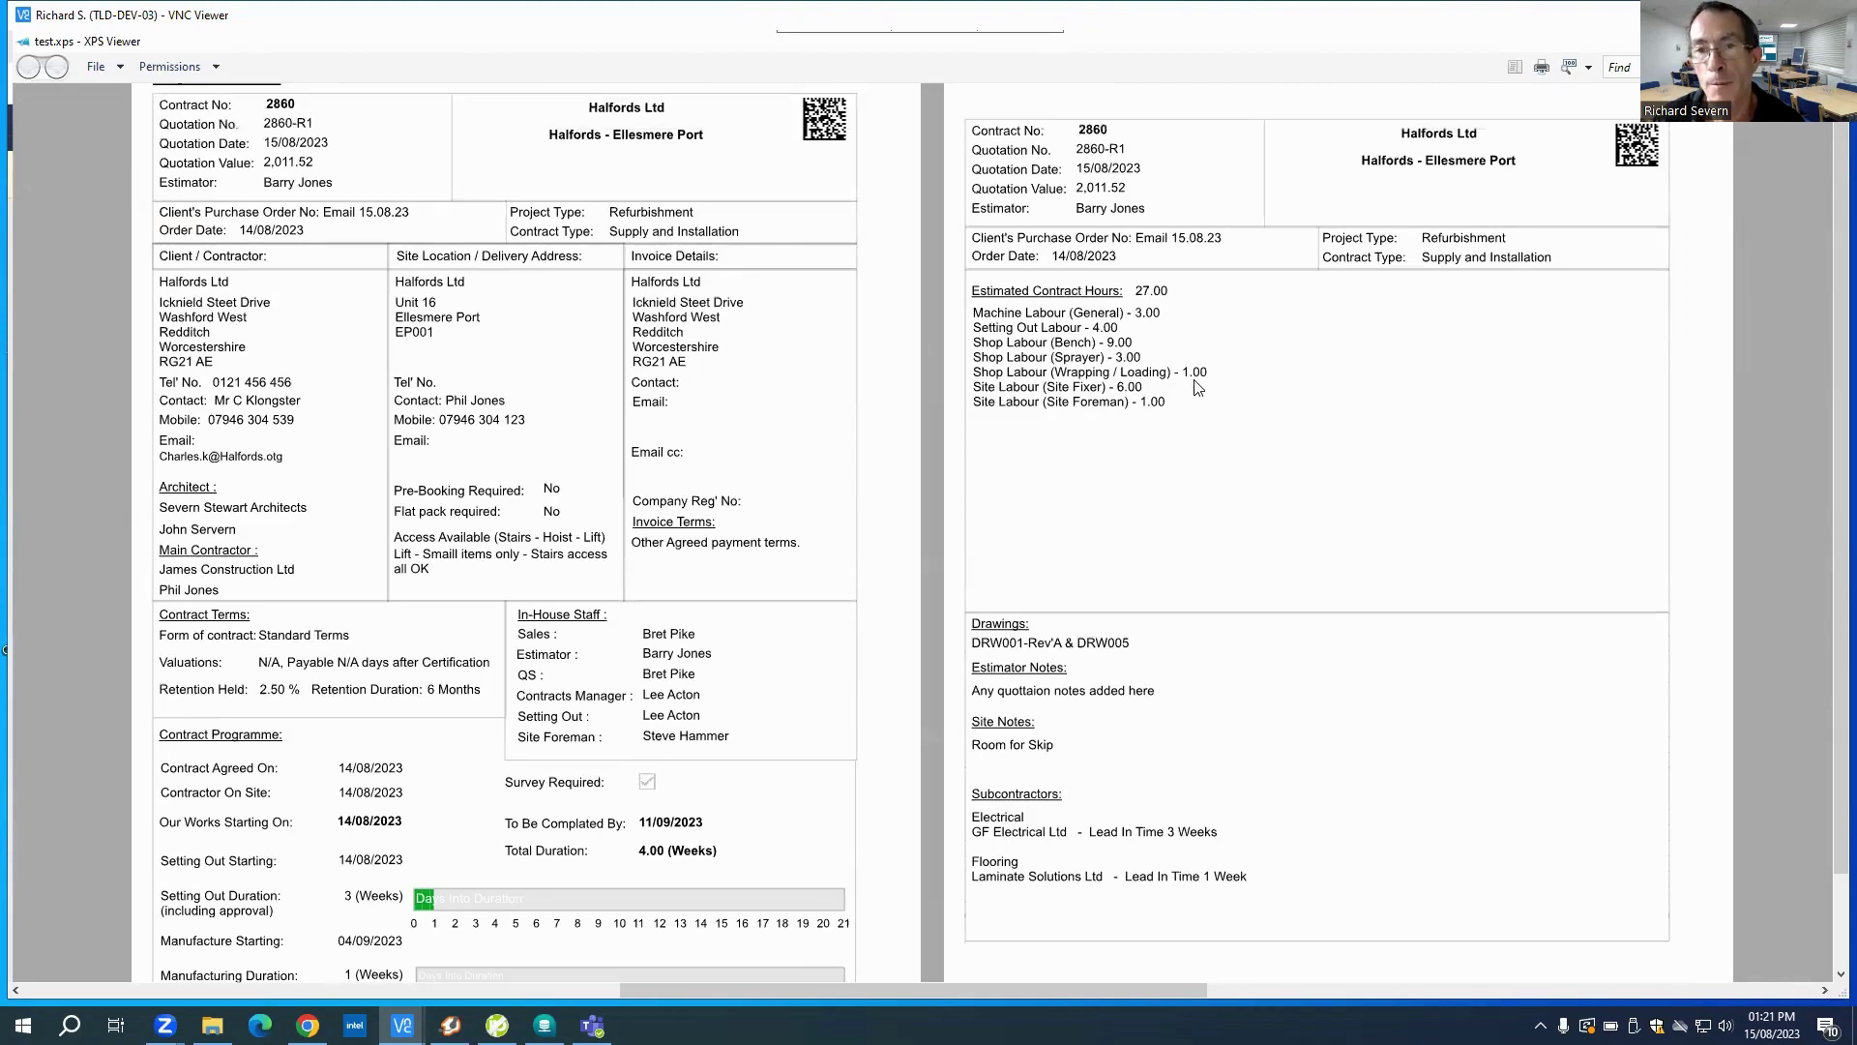
pyautogui.scroll(1, 1198, 387)
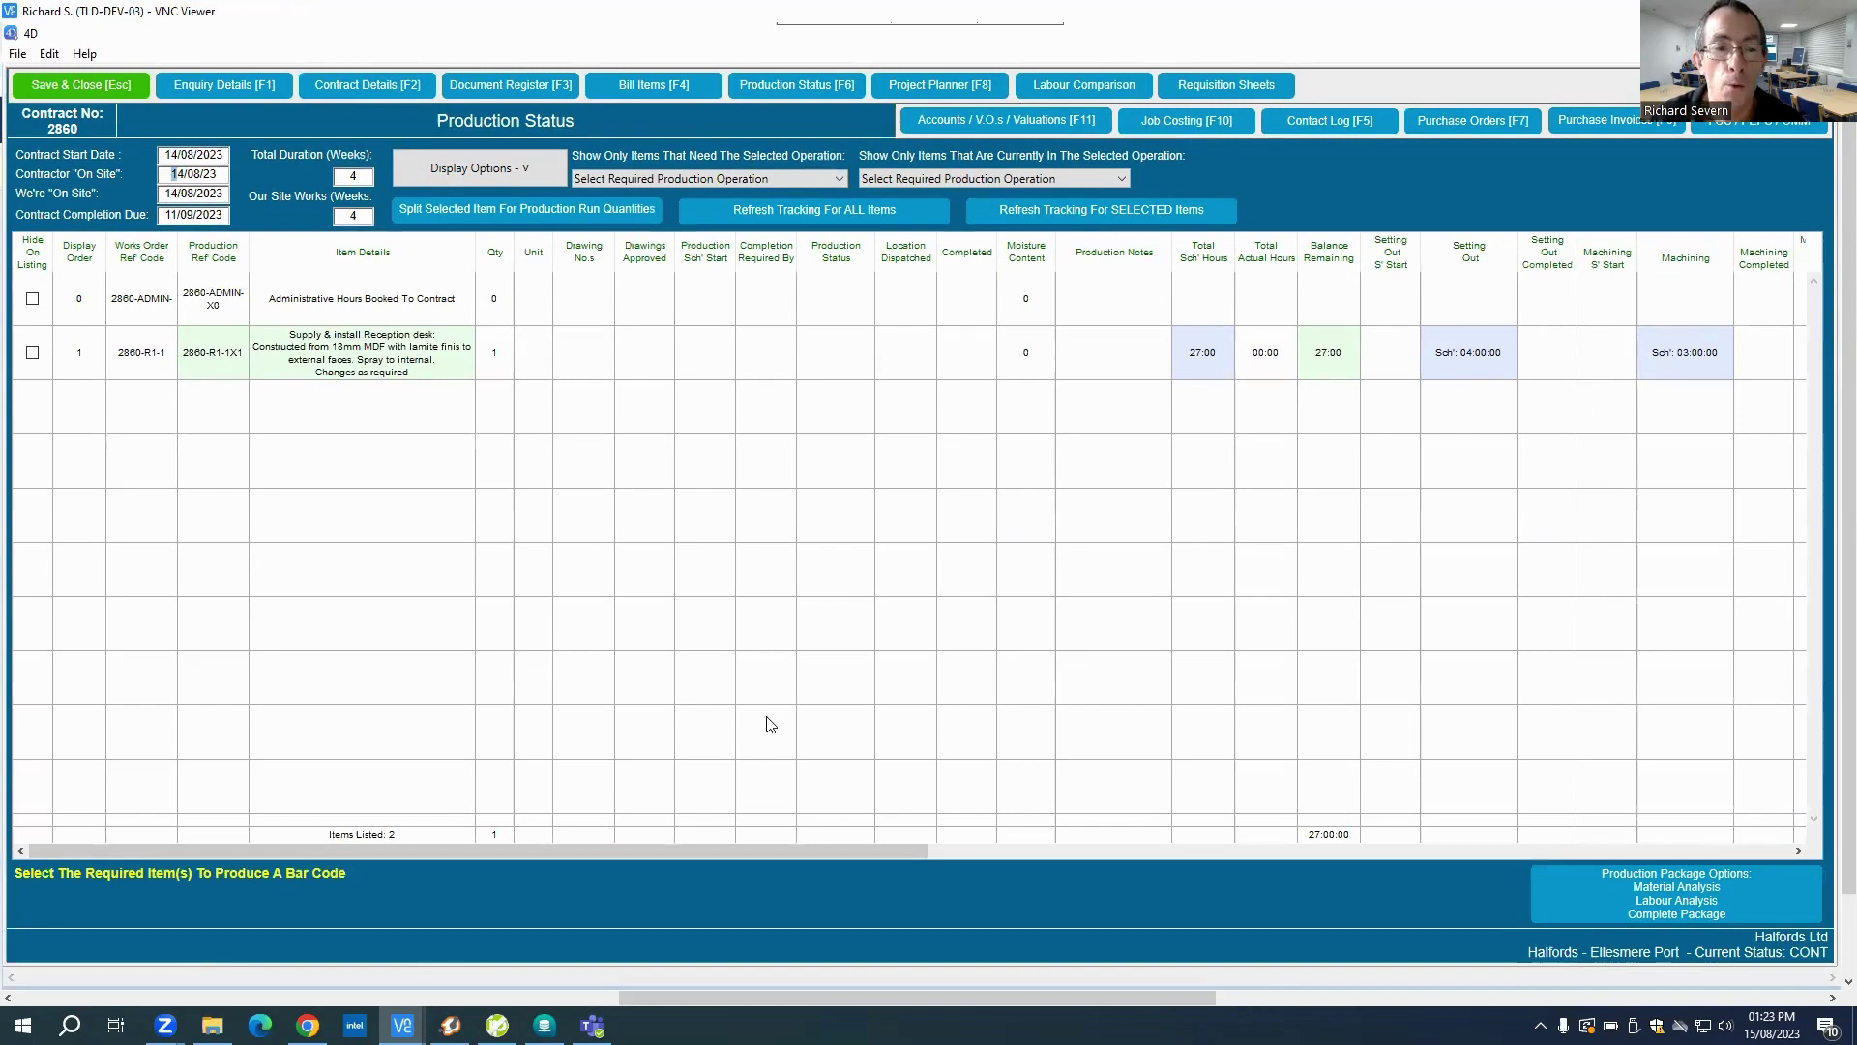
# Step: Change item 2860-R1-1's Machining scheduled hours from 03:00 to 02:30 and save
pyautogui.click(416, 352)
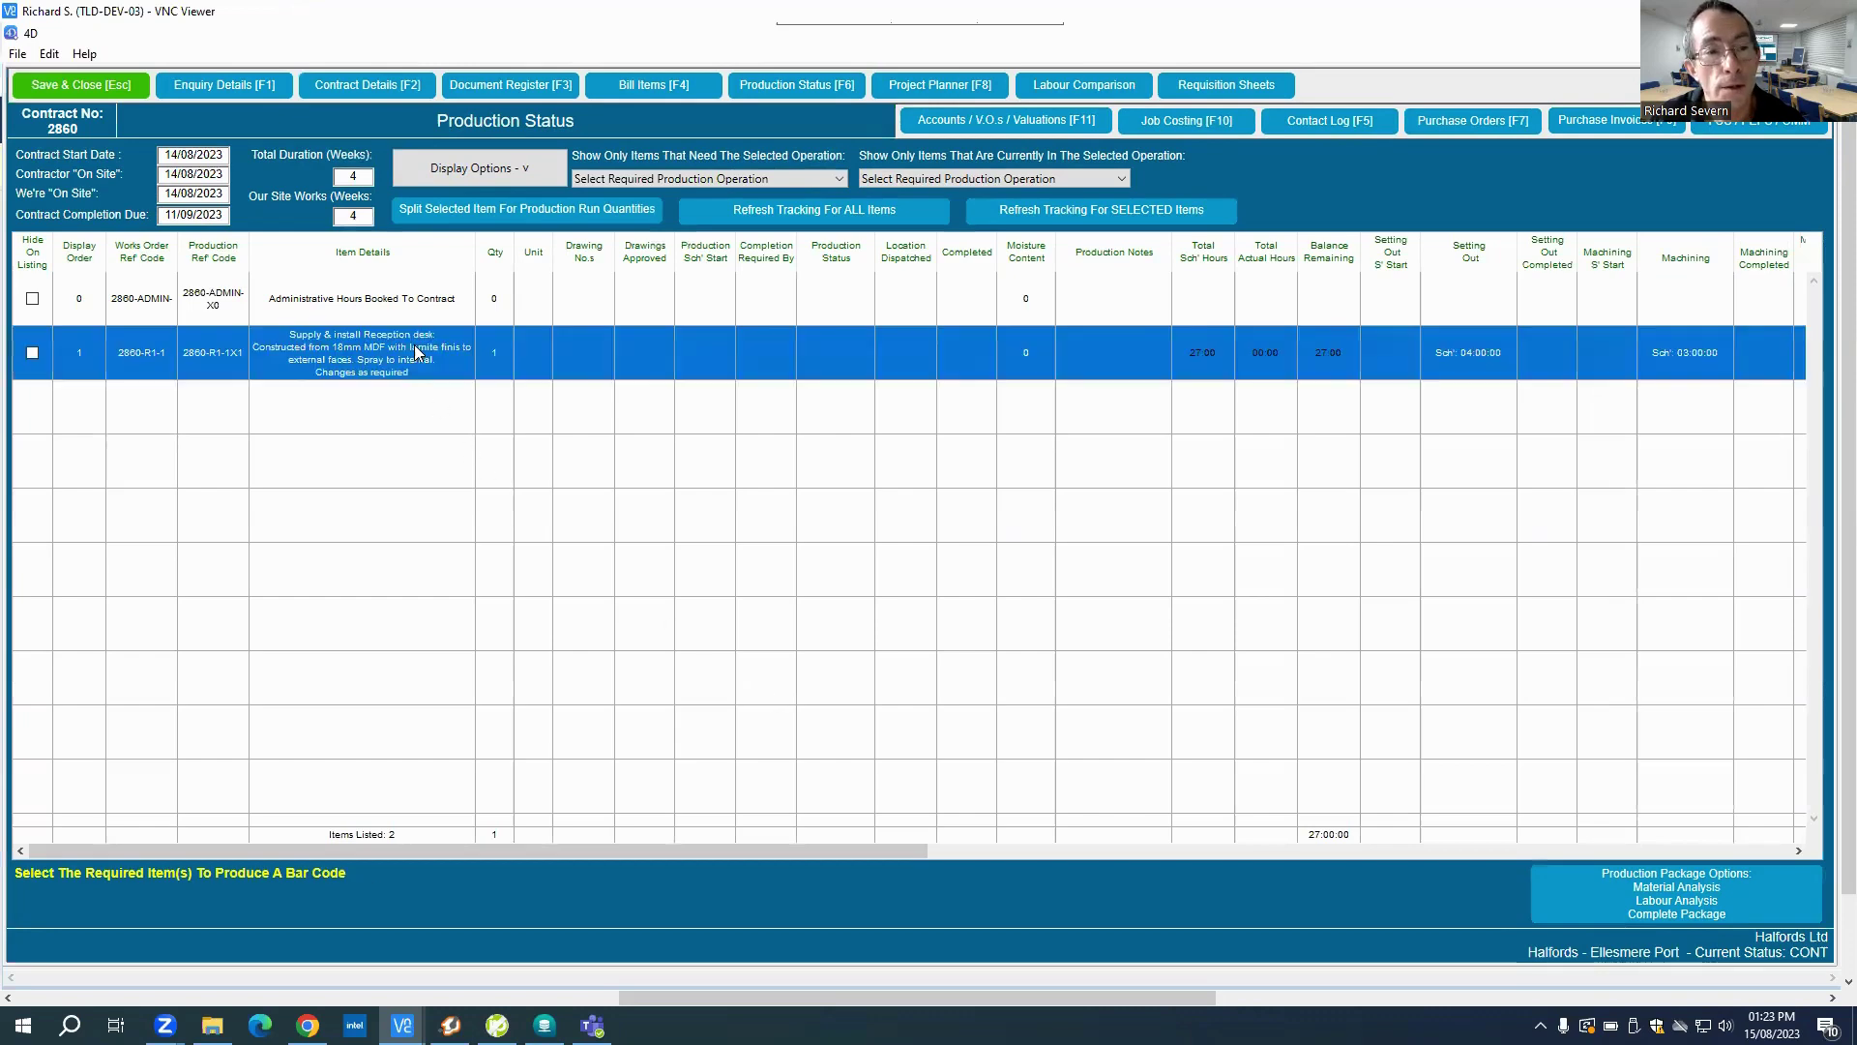
pyautogui.doubleClick(415, 352)
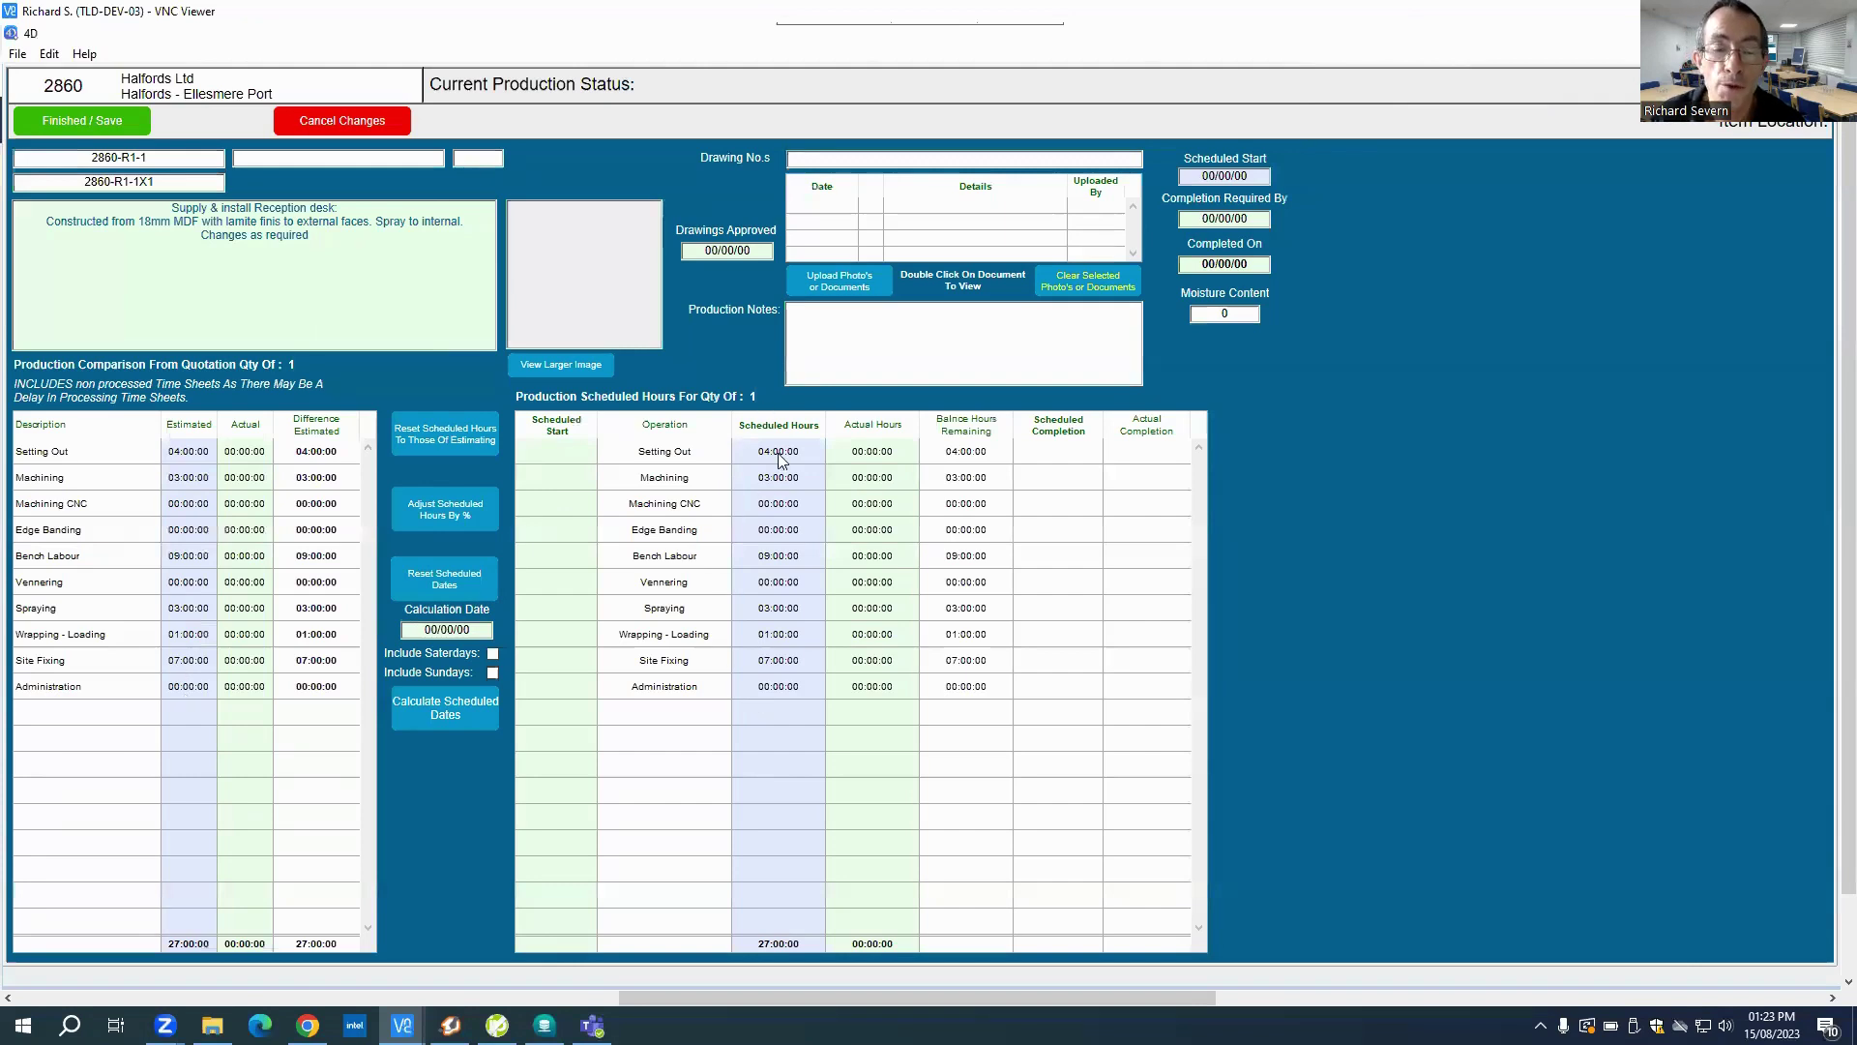
pyautogui.click(779, 481)
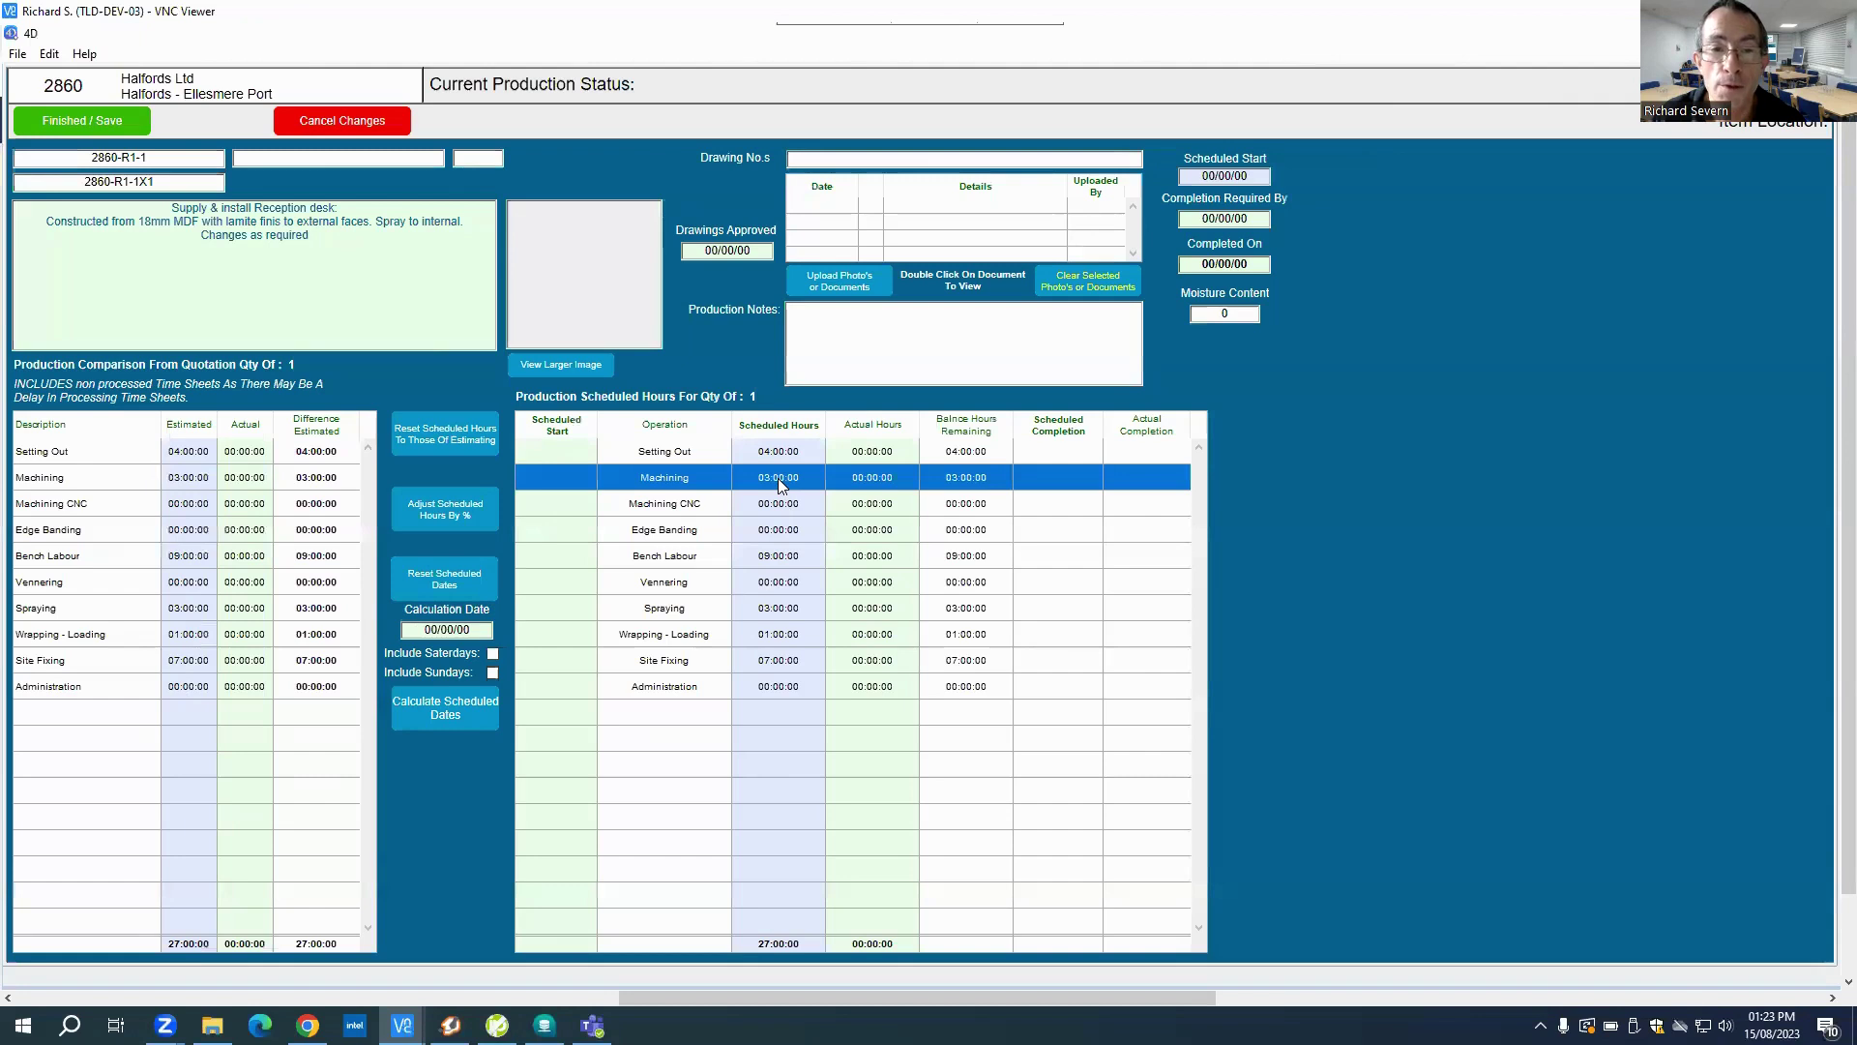
pyautogui.click(774, 477)
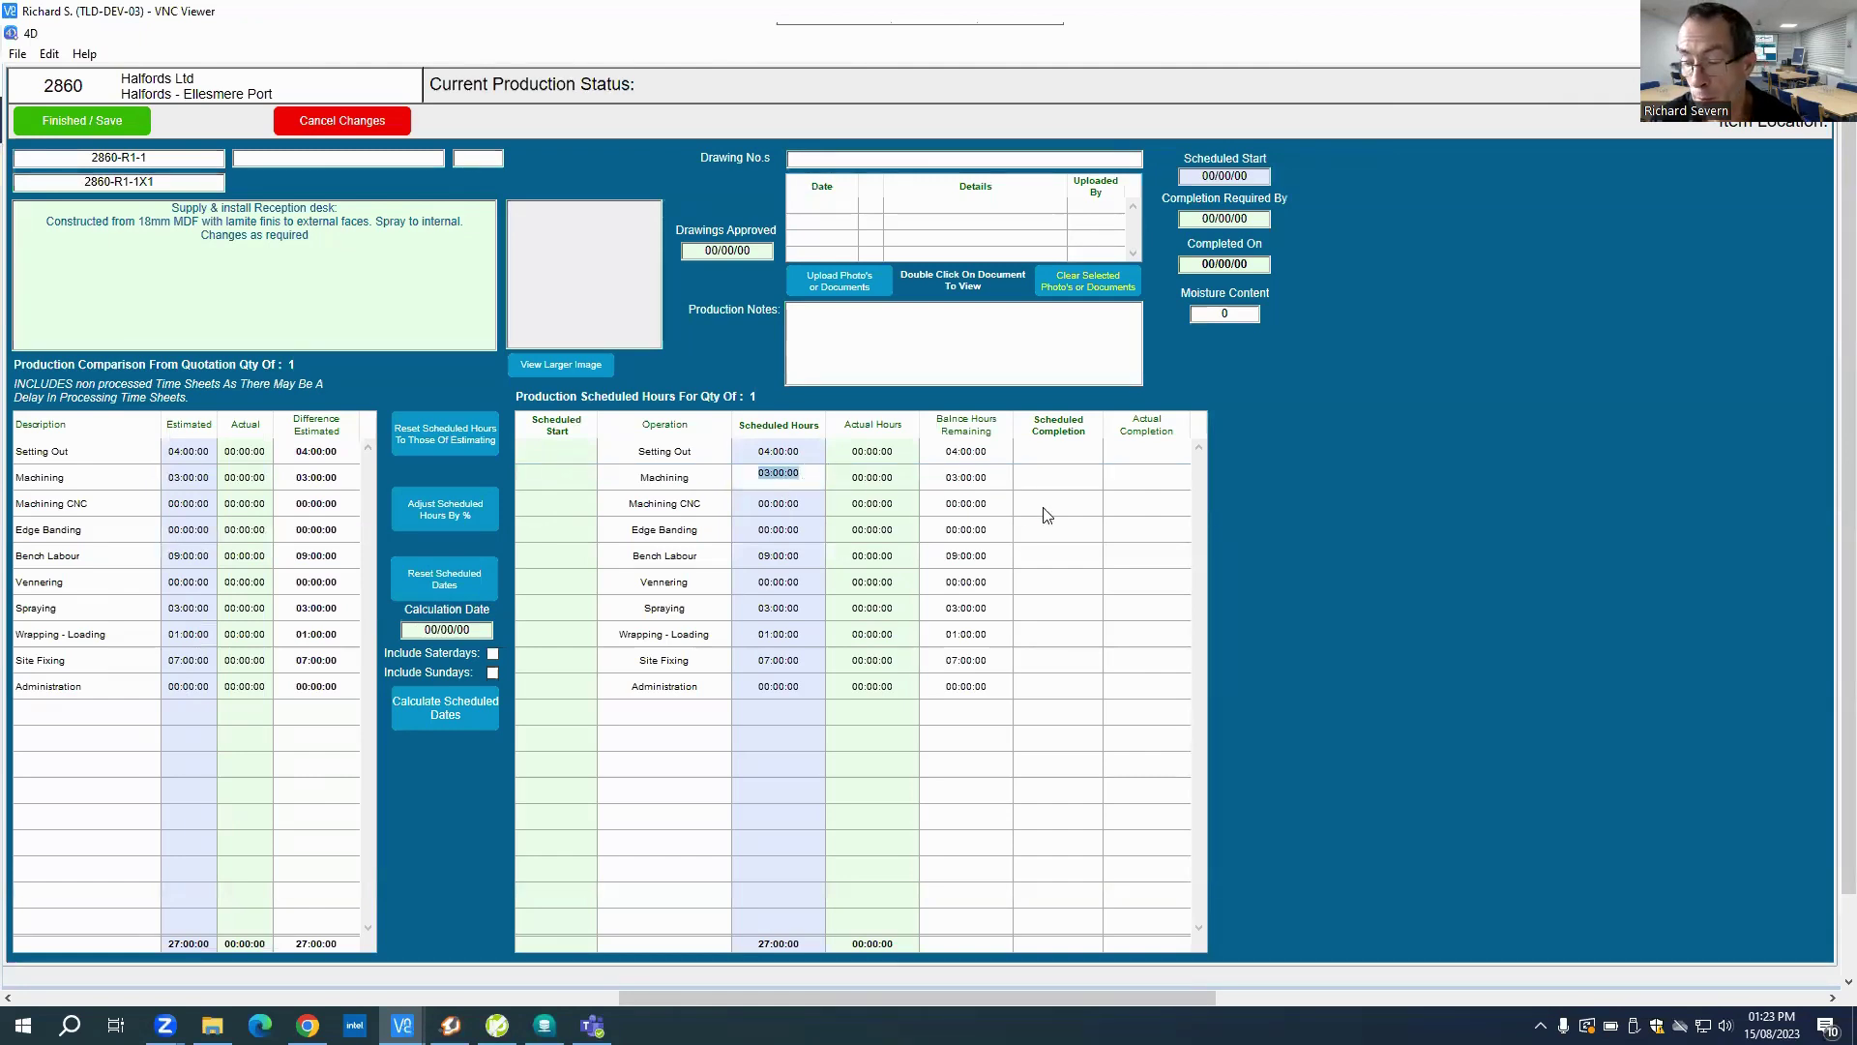
pyautogui.write('02:30')
pyautogui.press('Tab')
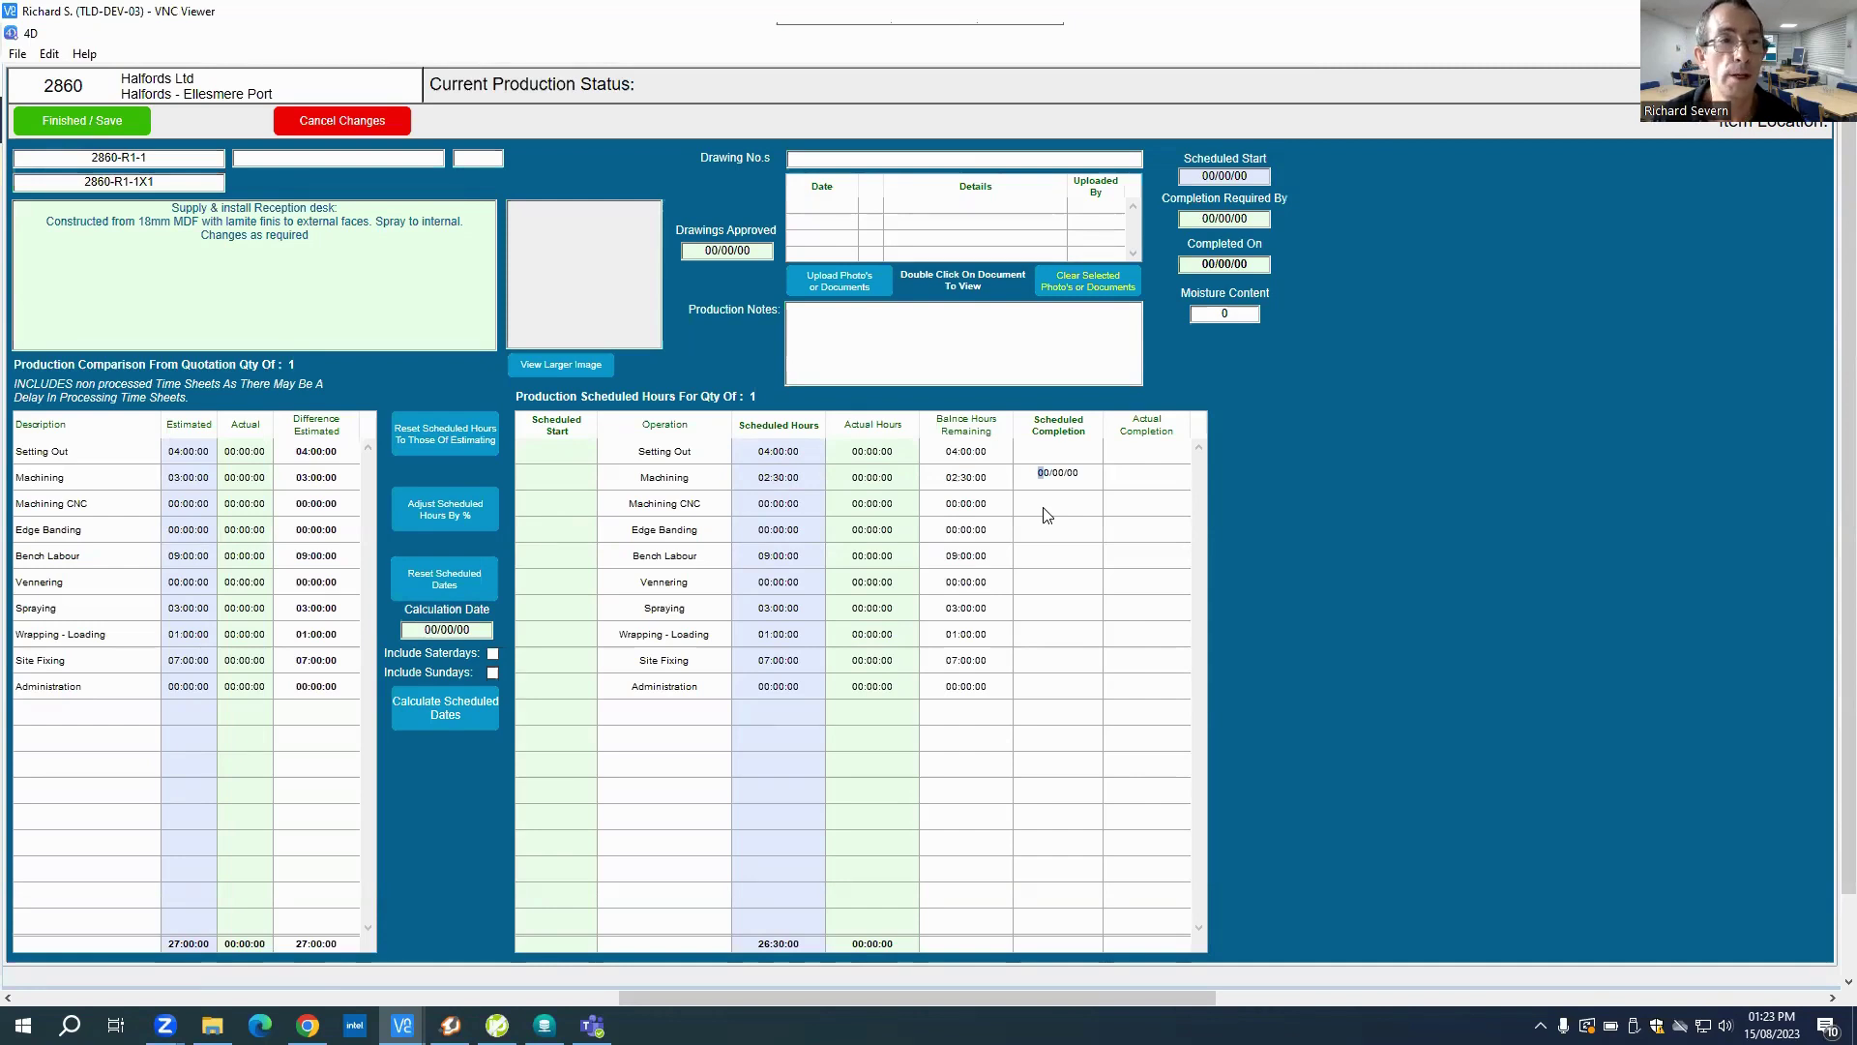
pyautogui.click(85, 129)
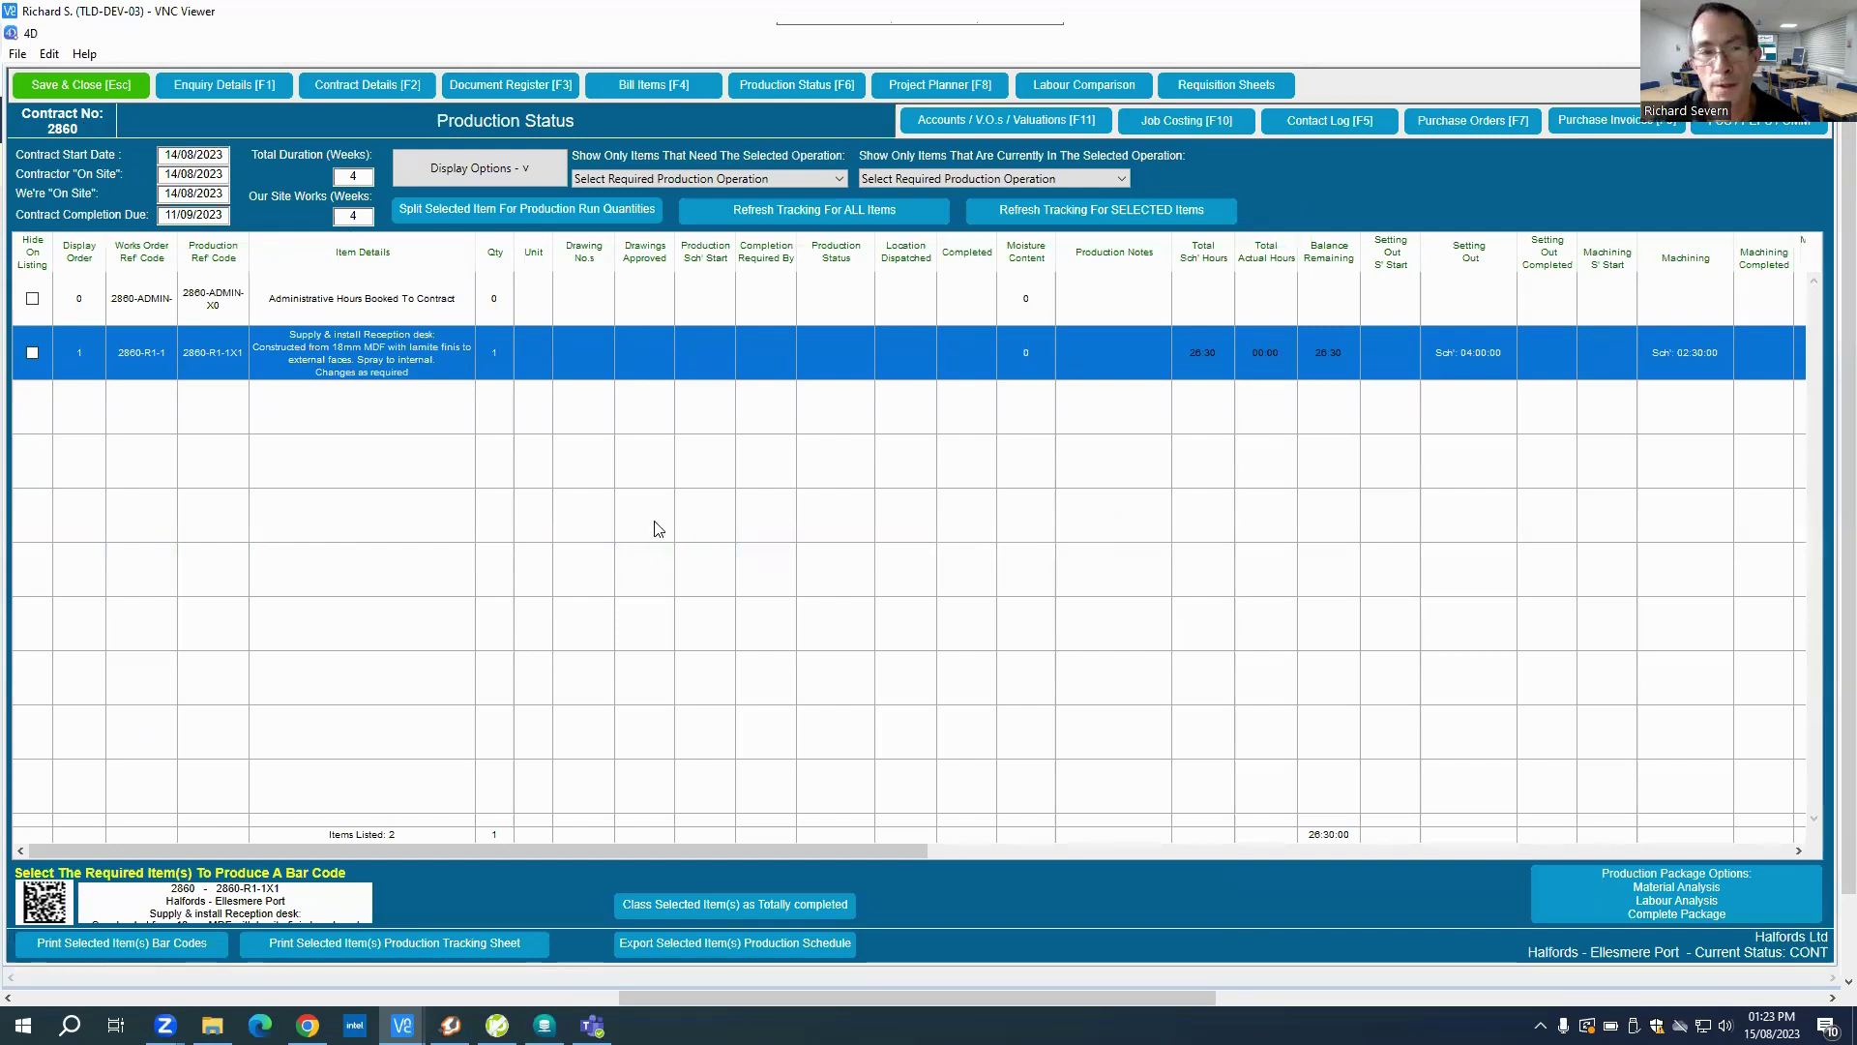
# Step: Save and close Production Status, then reopen contract 2860 on its Contract Details page
pyautogui.click(109, 77)
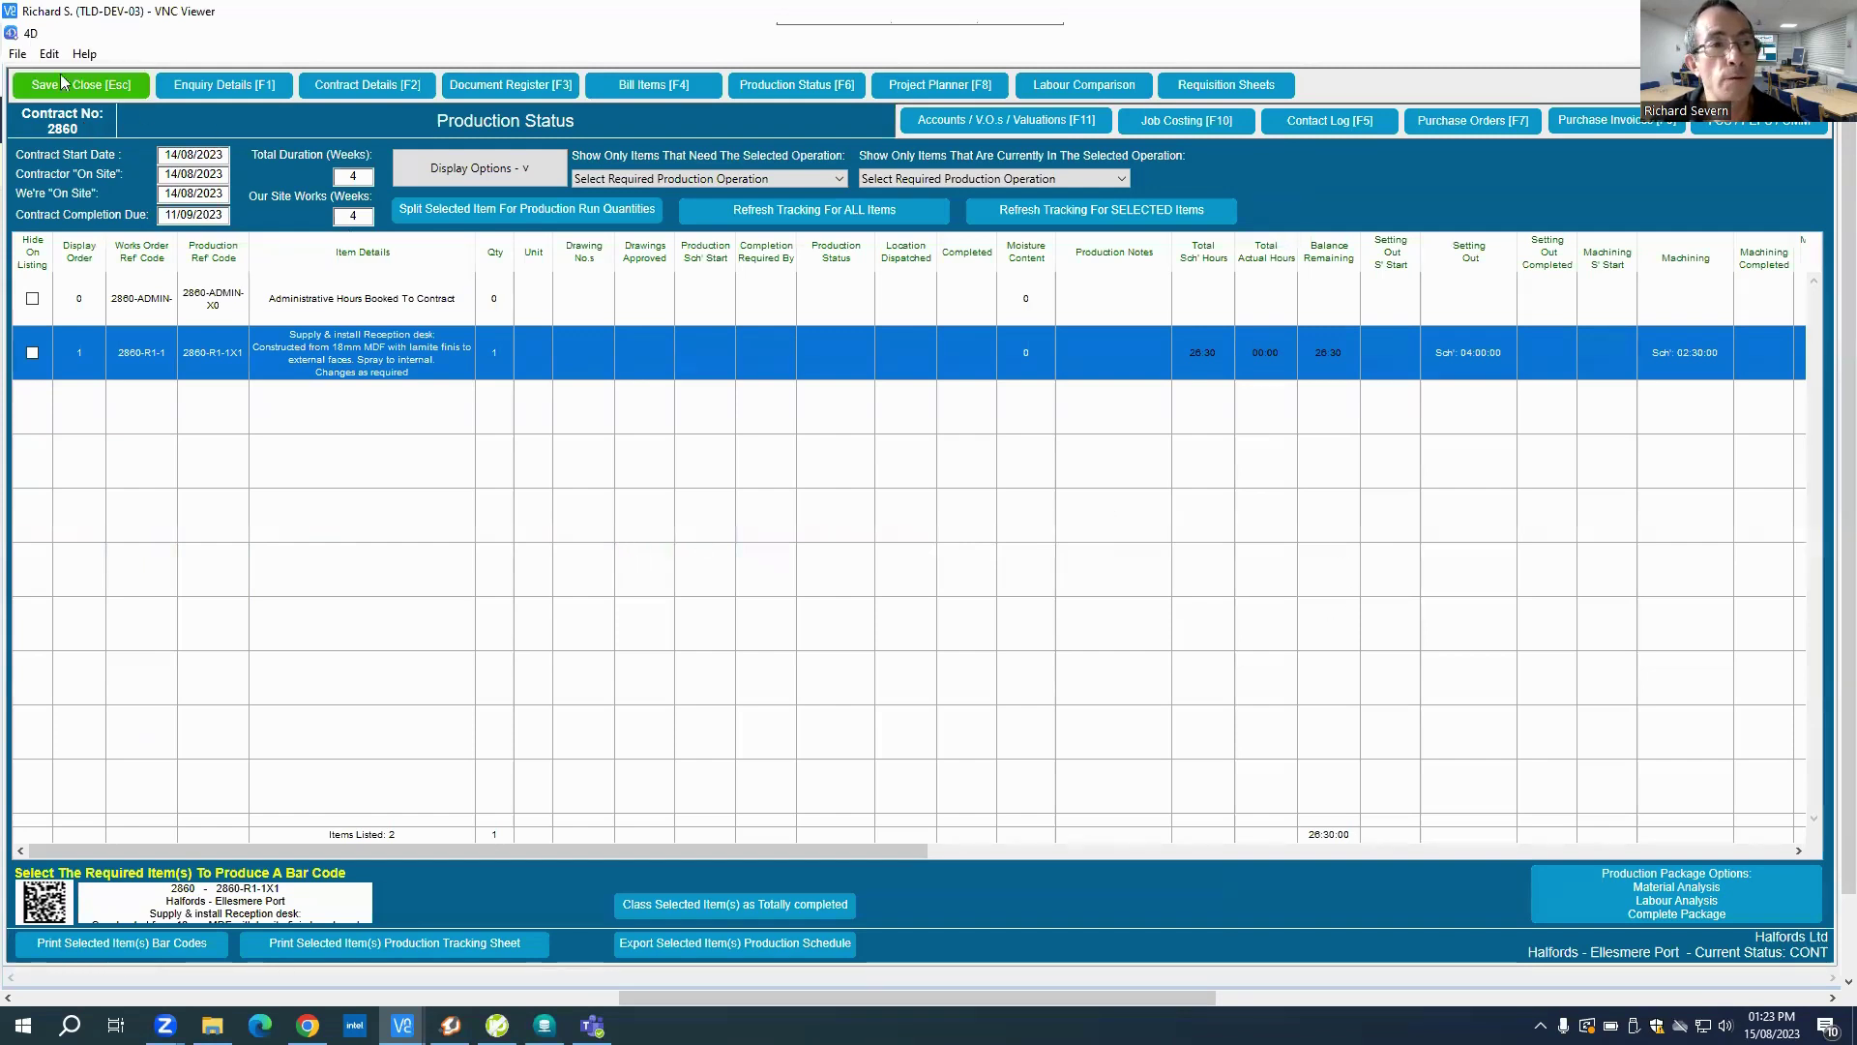
pyautogui.click(64, 81)
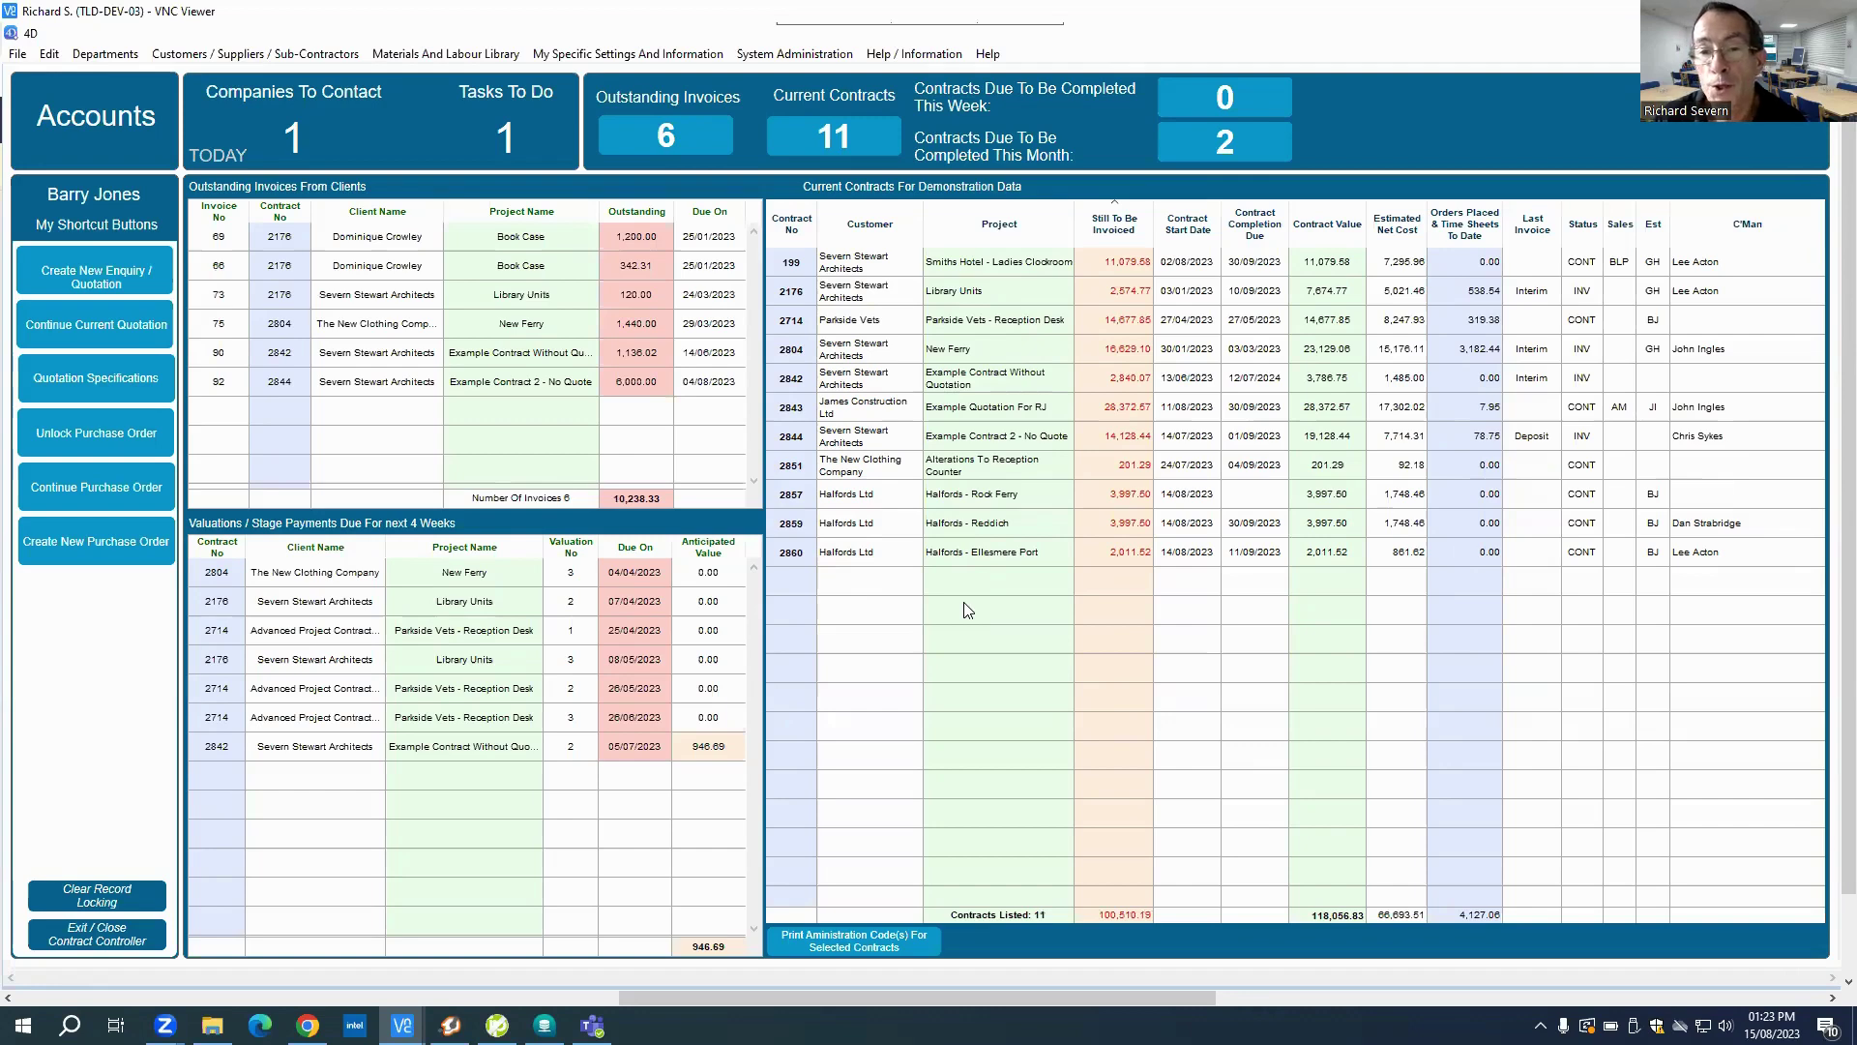
pyautogui.click(987, 558)
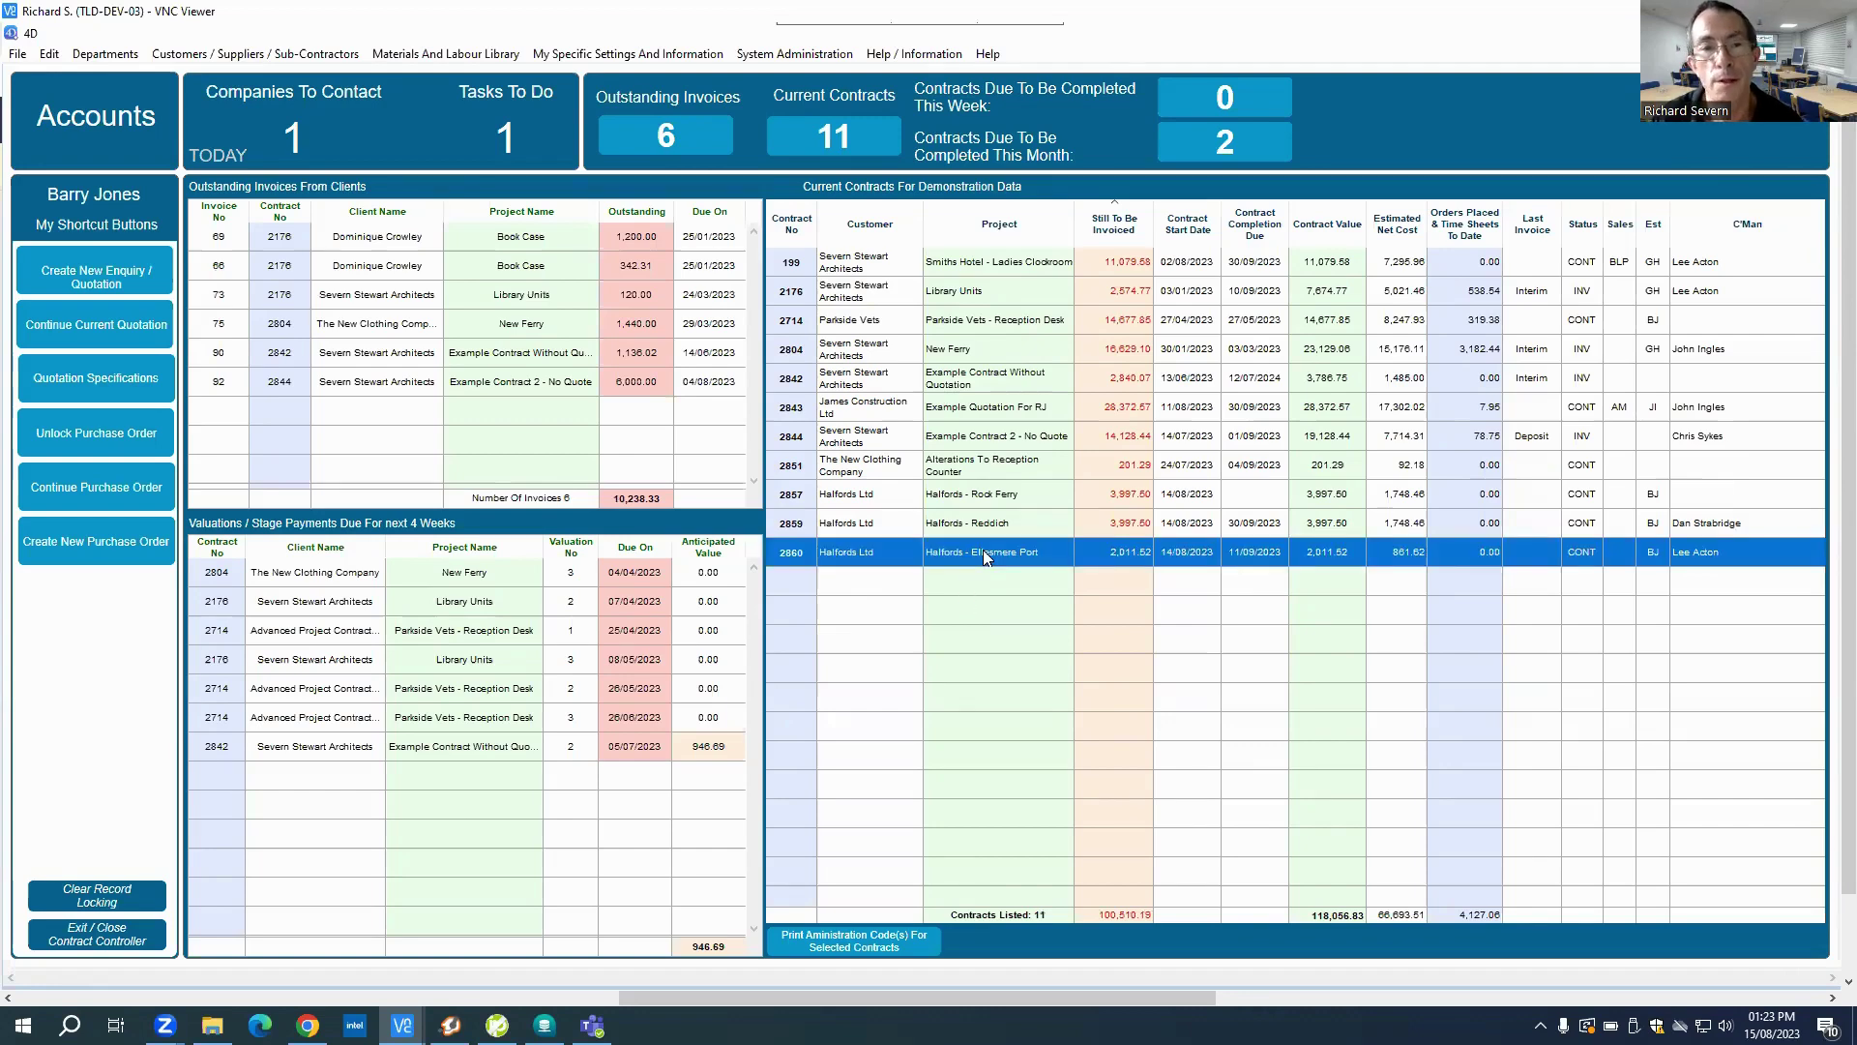
pyautogui.doubleClick(987, 558)
pyautogui.click(368, 89)
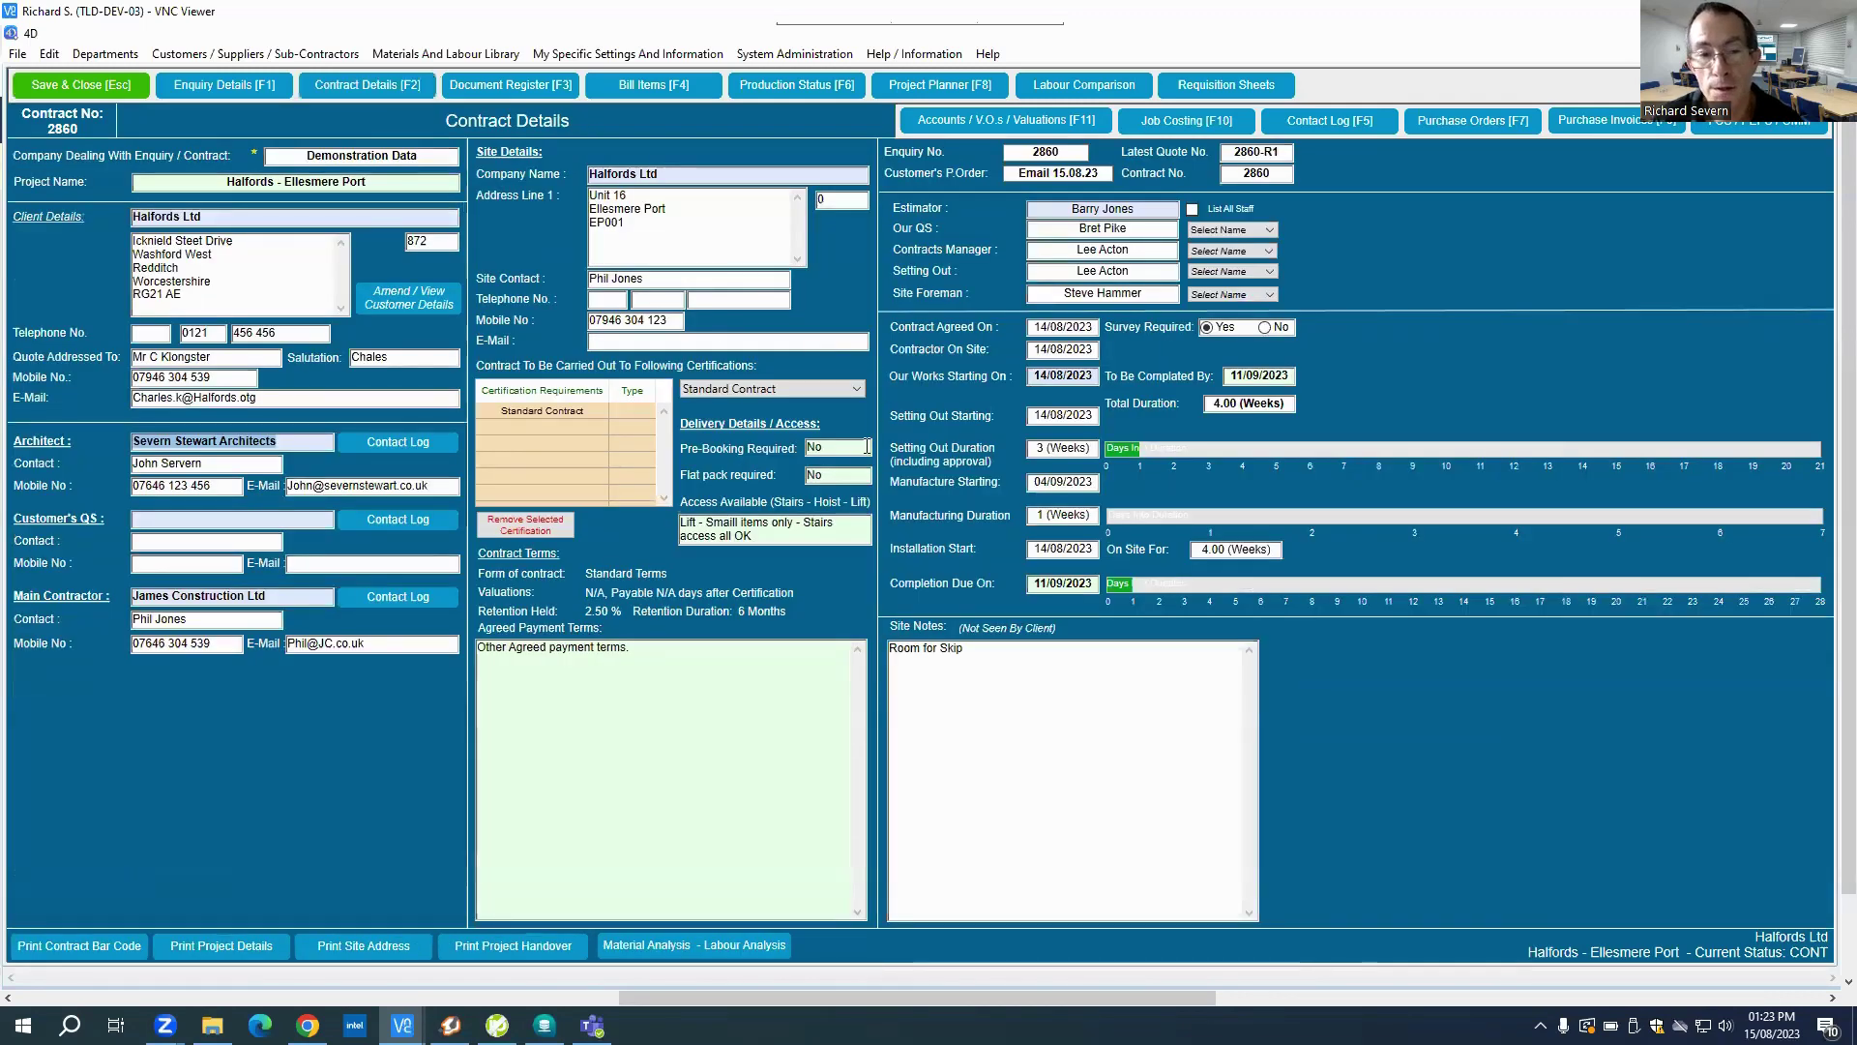
# Step: Save and close contract 2860's details form, back to the Accounts dashboard
pyautogui.click(656, 657)
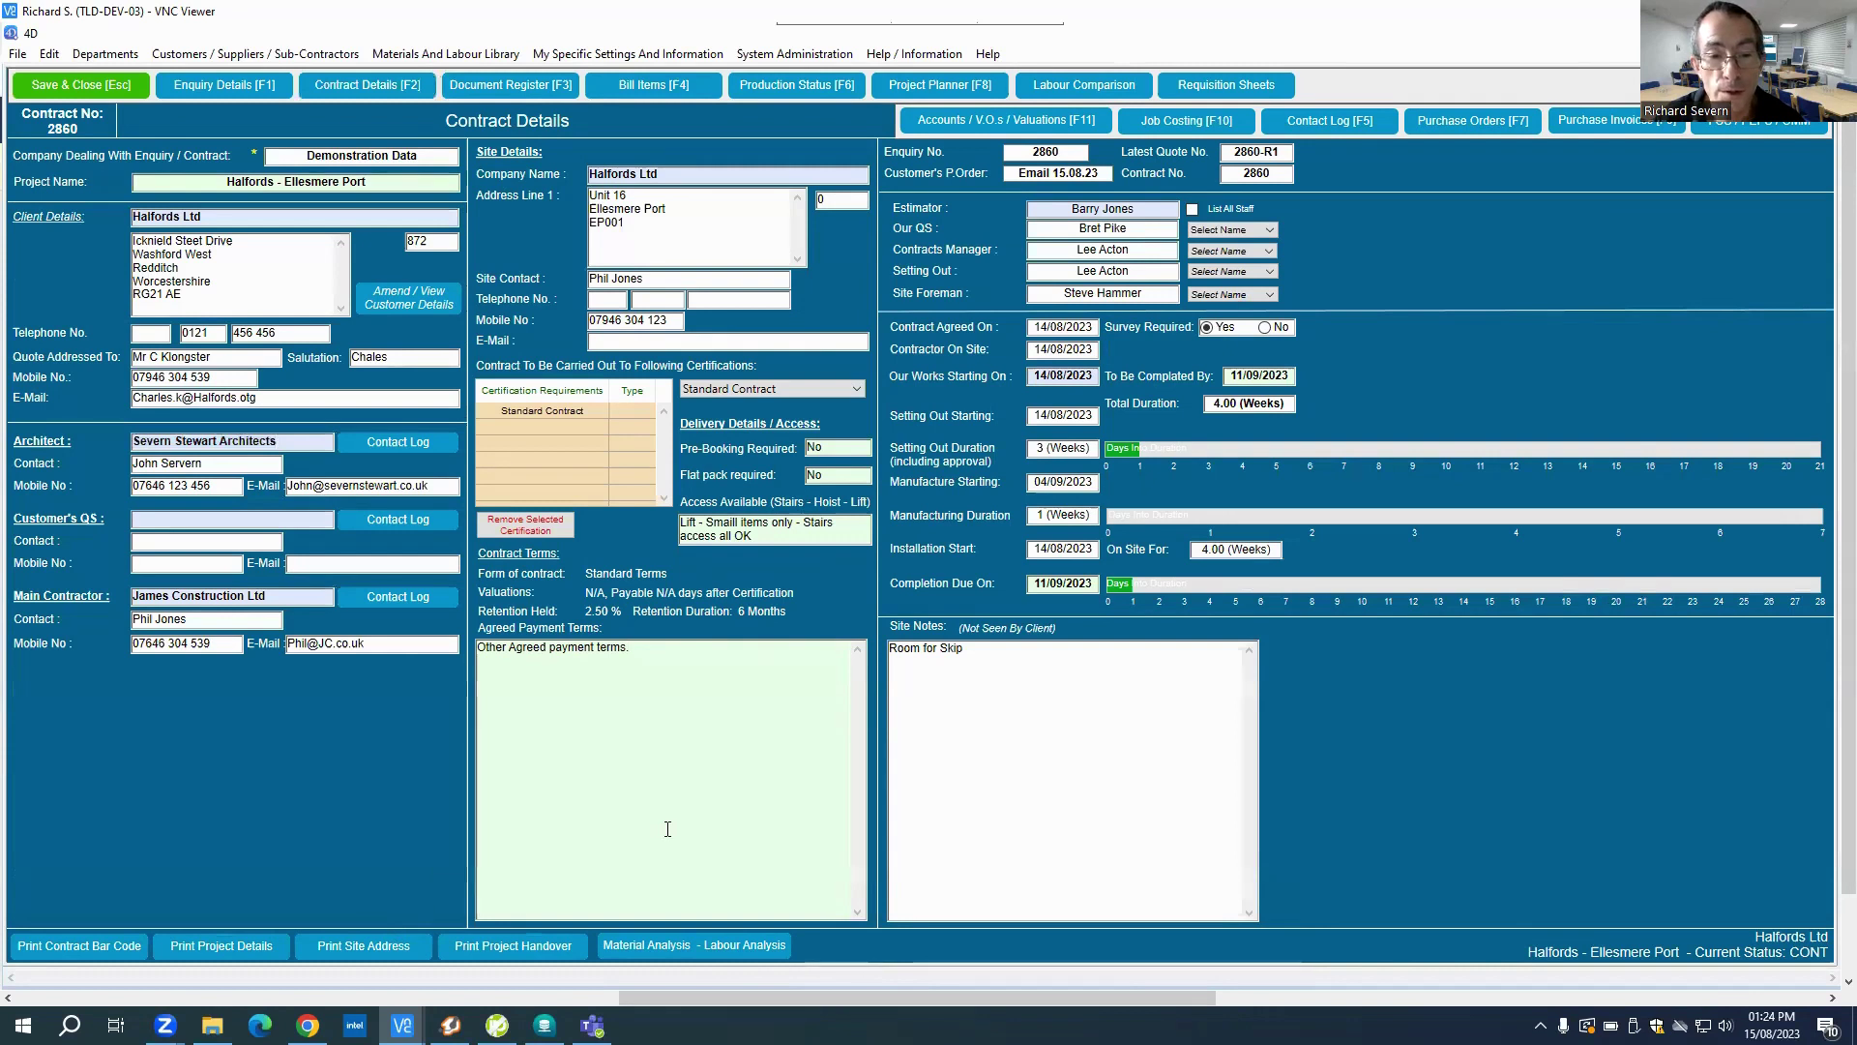
pyautogui.click(539, 952)
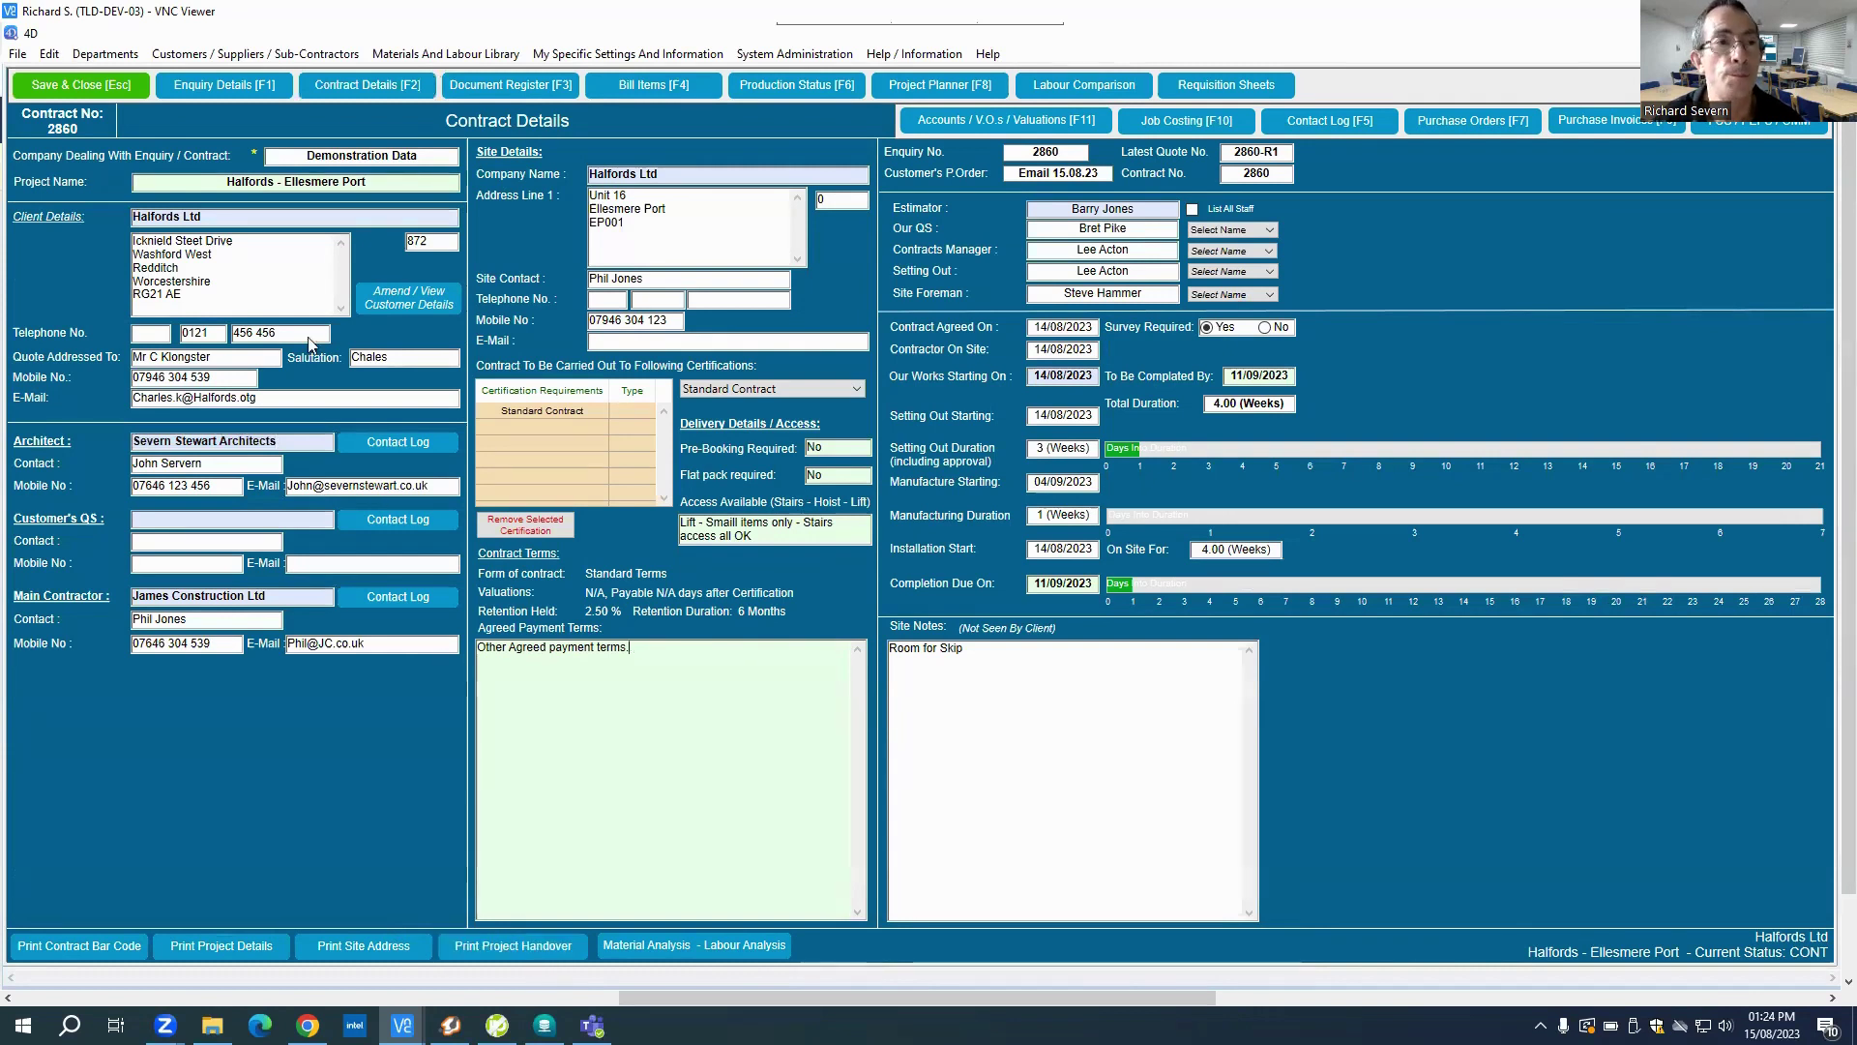
pyautogui.click(100, 84)
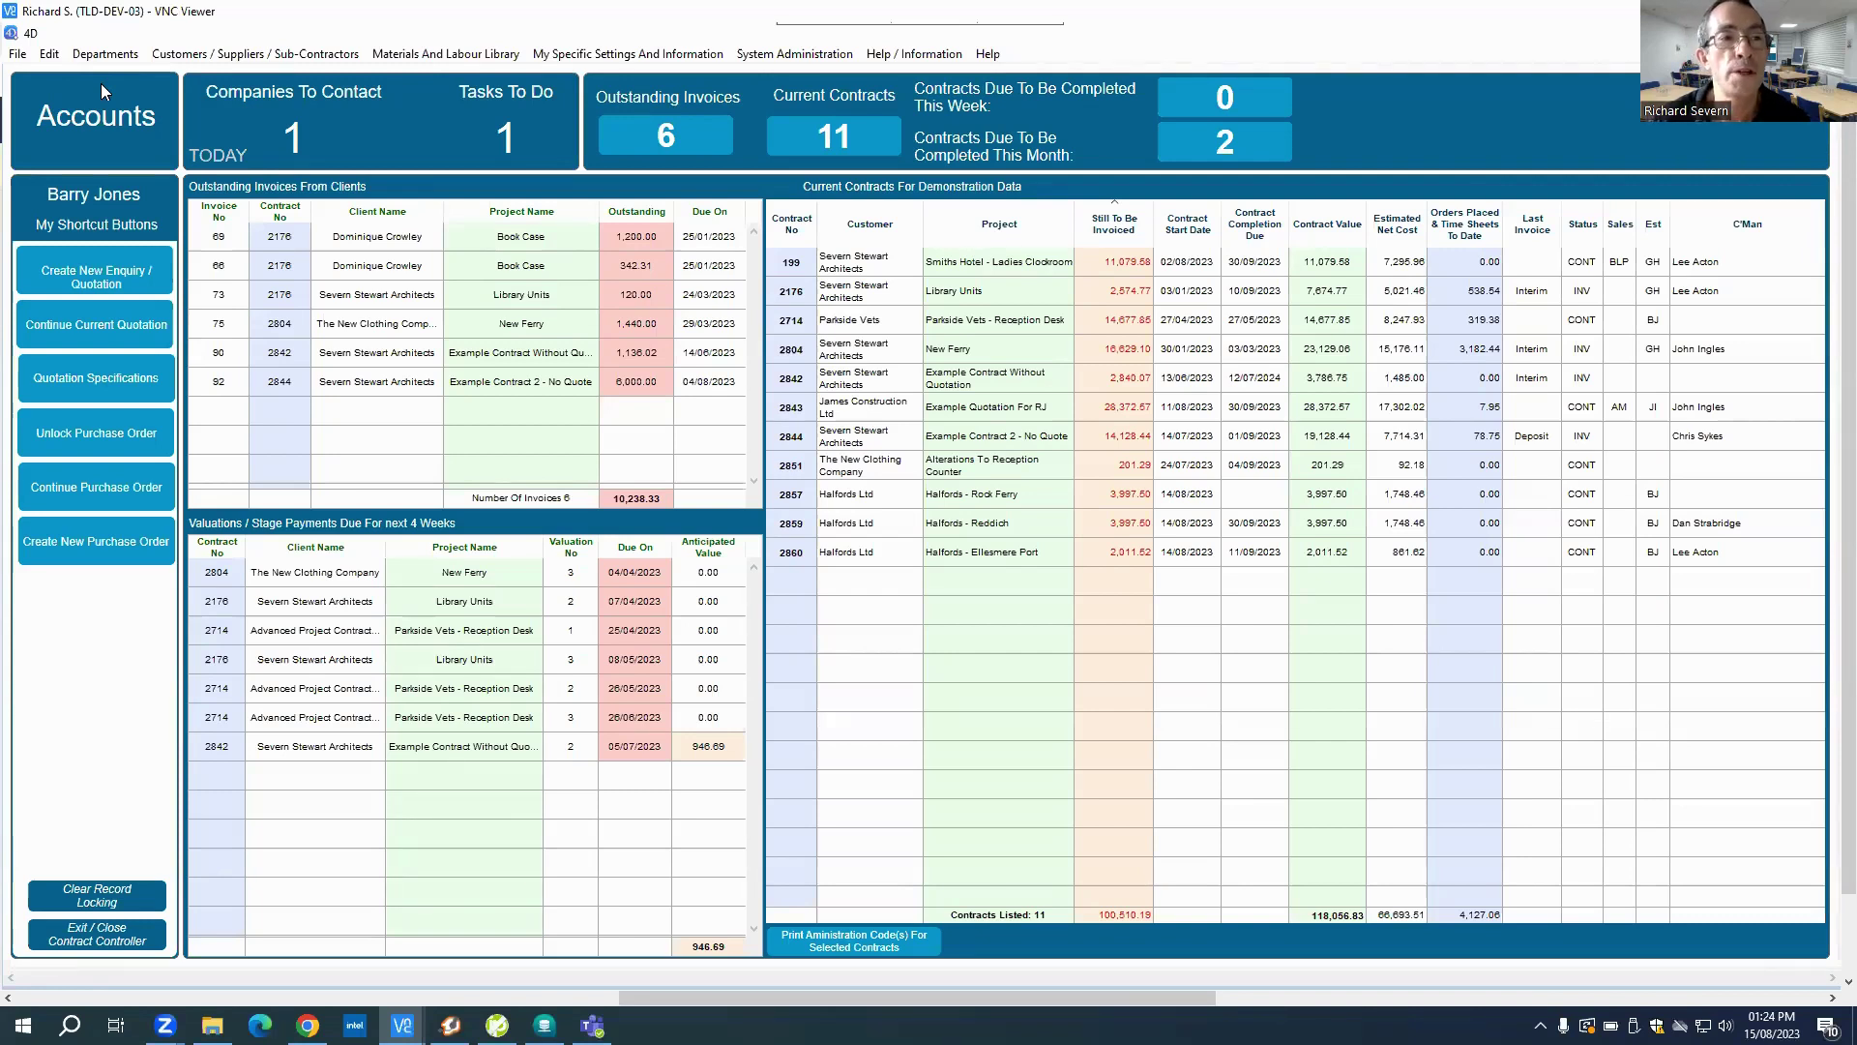
# Step: Use Departments > Production > Contracts > Create Contract Without Quotation to start contract 2861
pyautogui.click(104, 54)
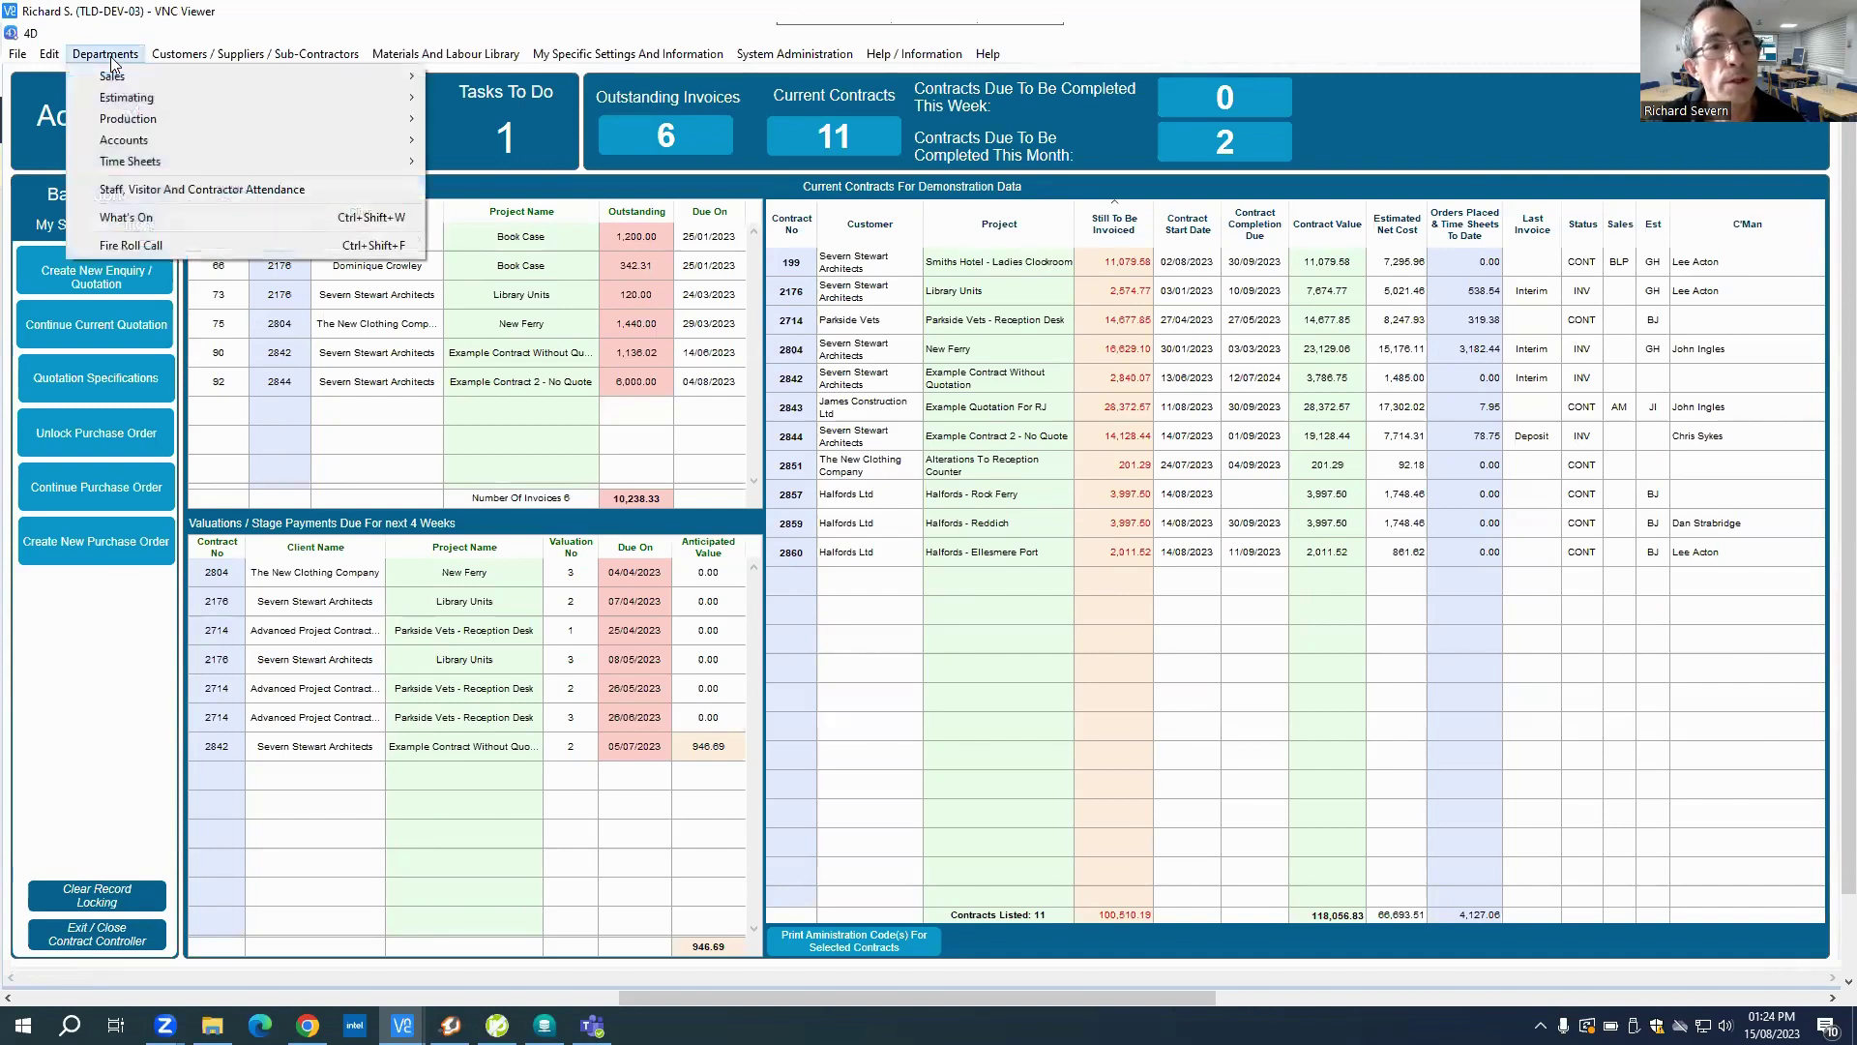
pyautogui.moveTo(114, 118)
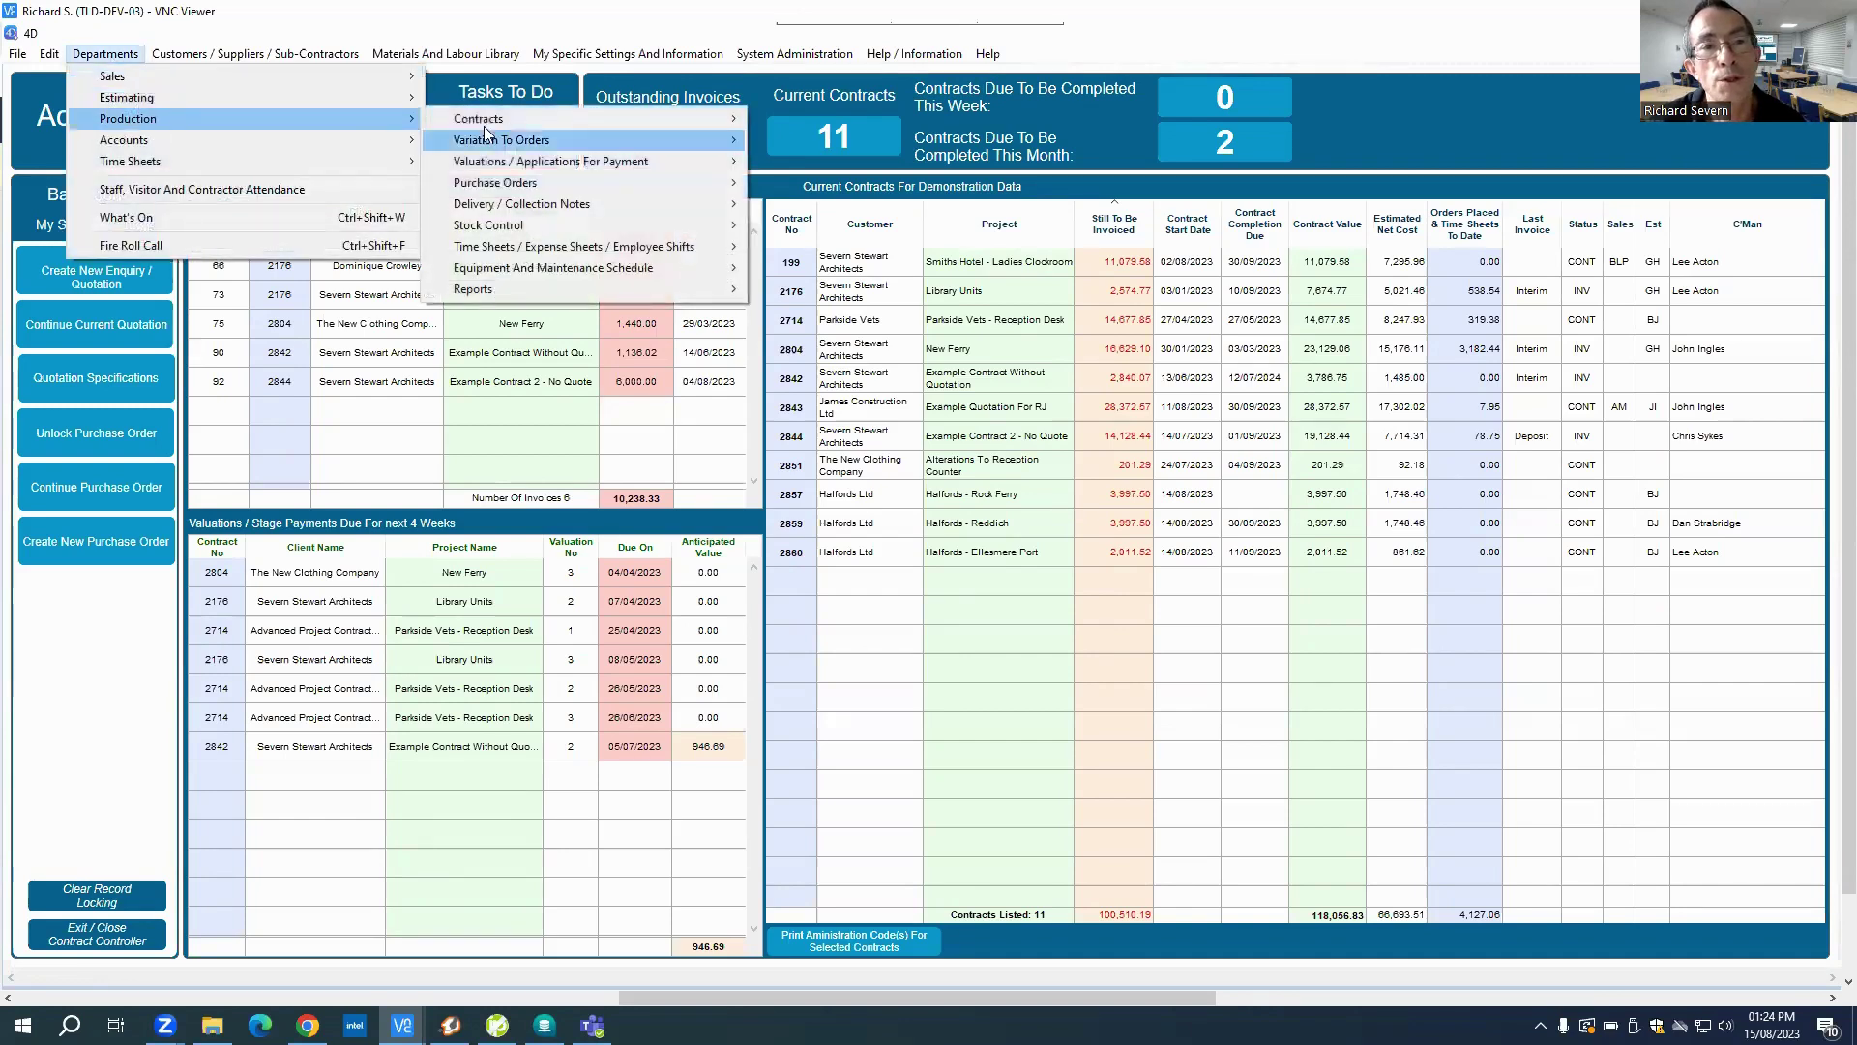
pyautogui.moveTo(496, 126)
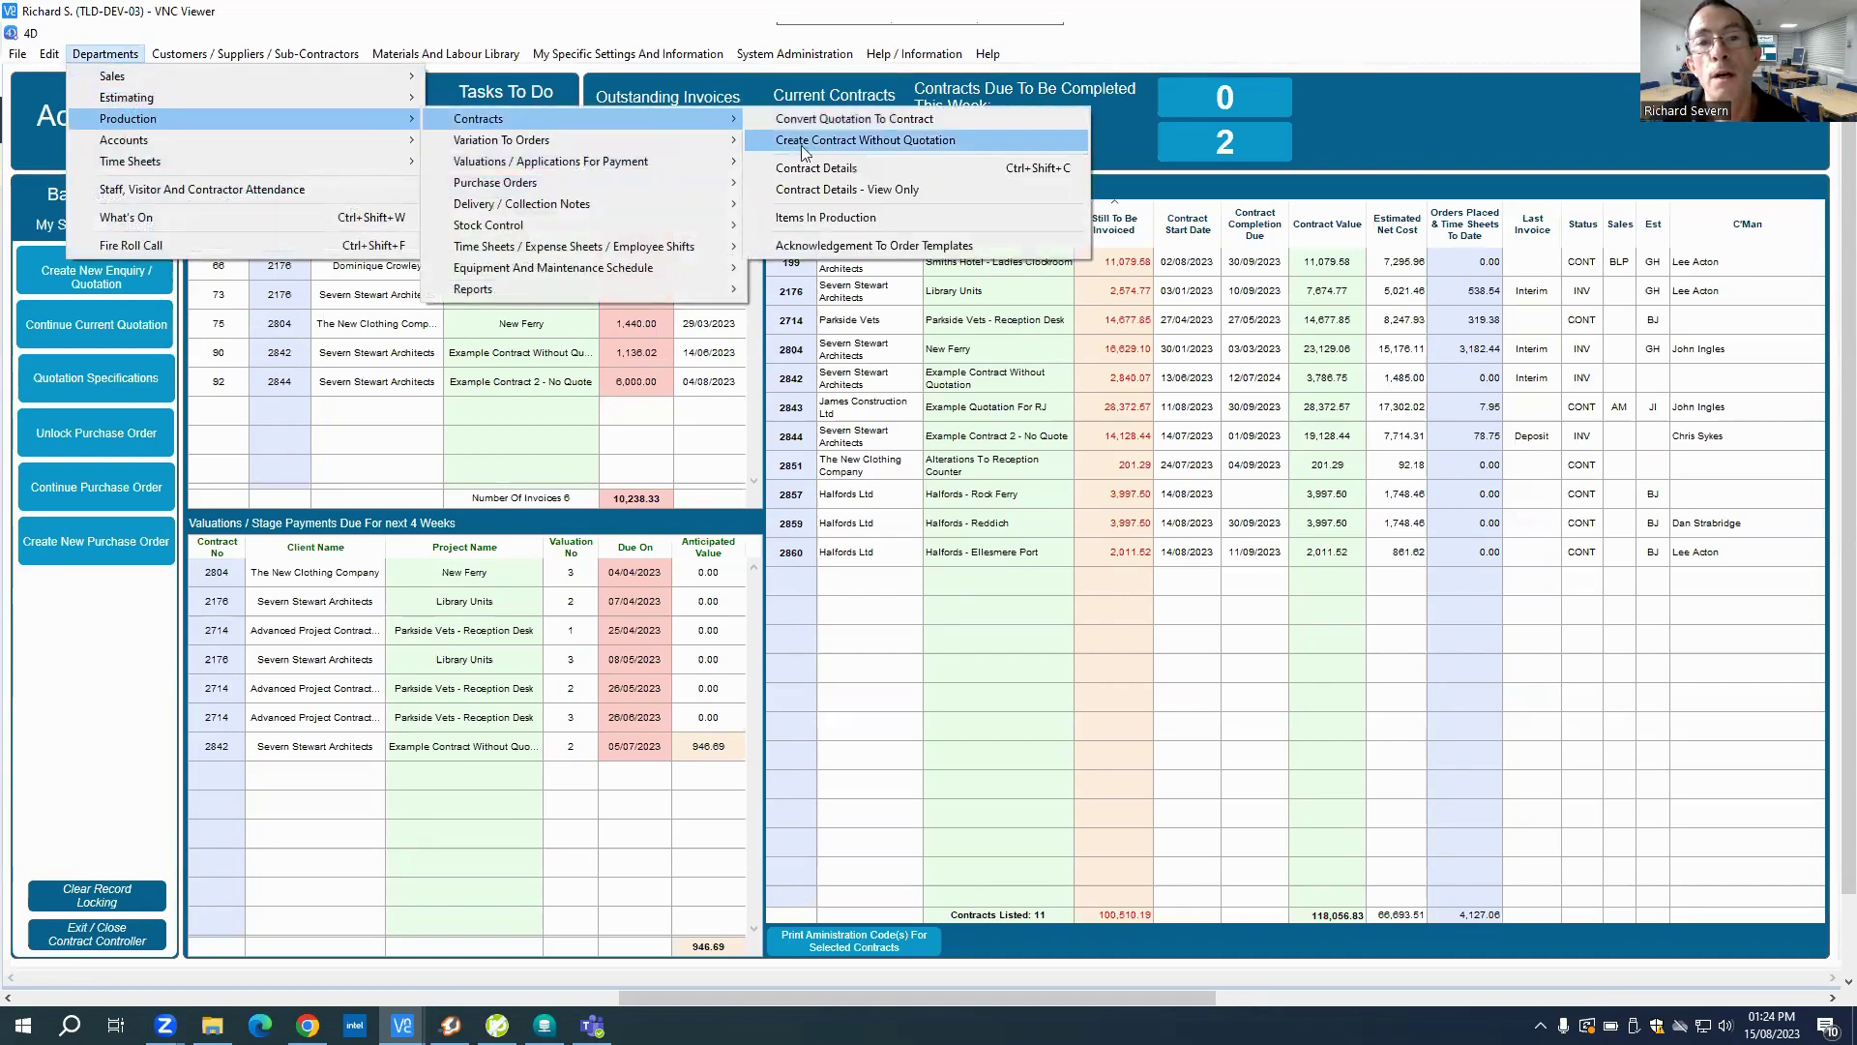
pyautogui.click(869, 141)
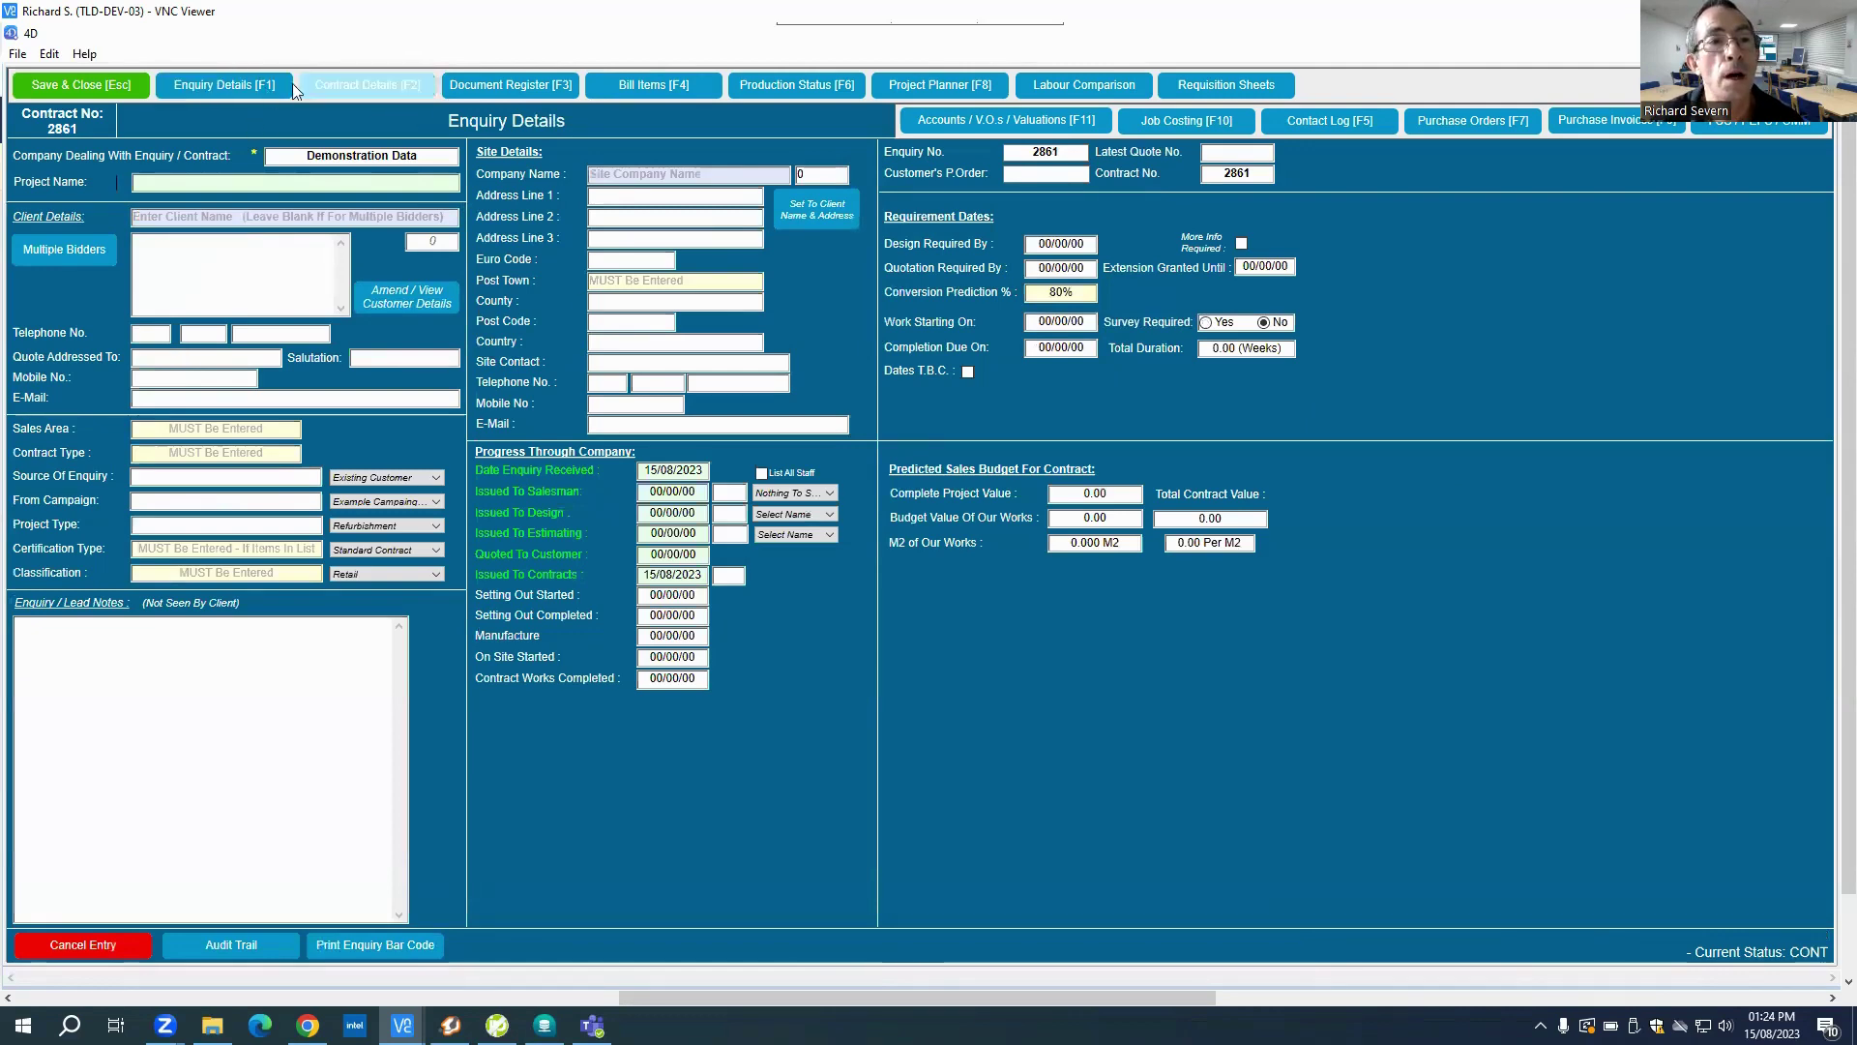
# Step: Try saving blank contract 2861, dismiss the missing Site Post Town alert, and cancel the entry
pyautogui.click(332, 84)
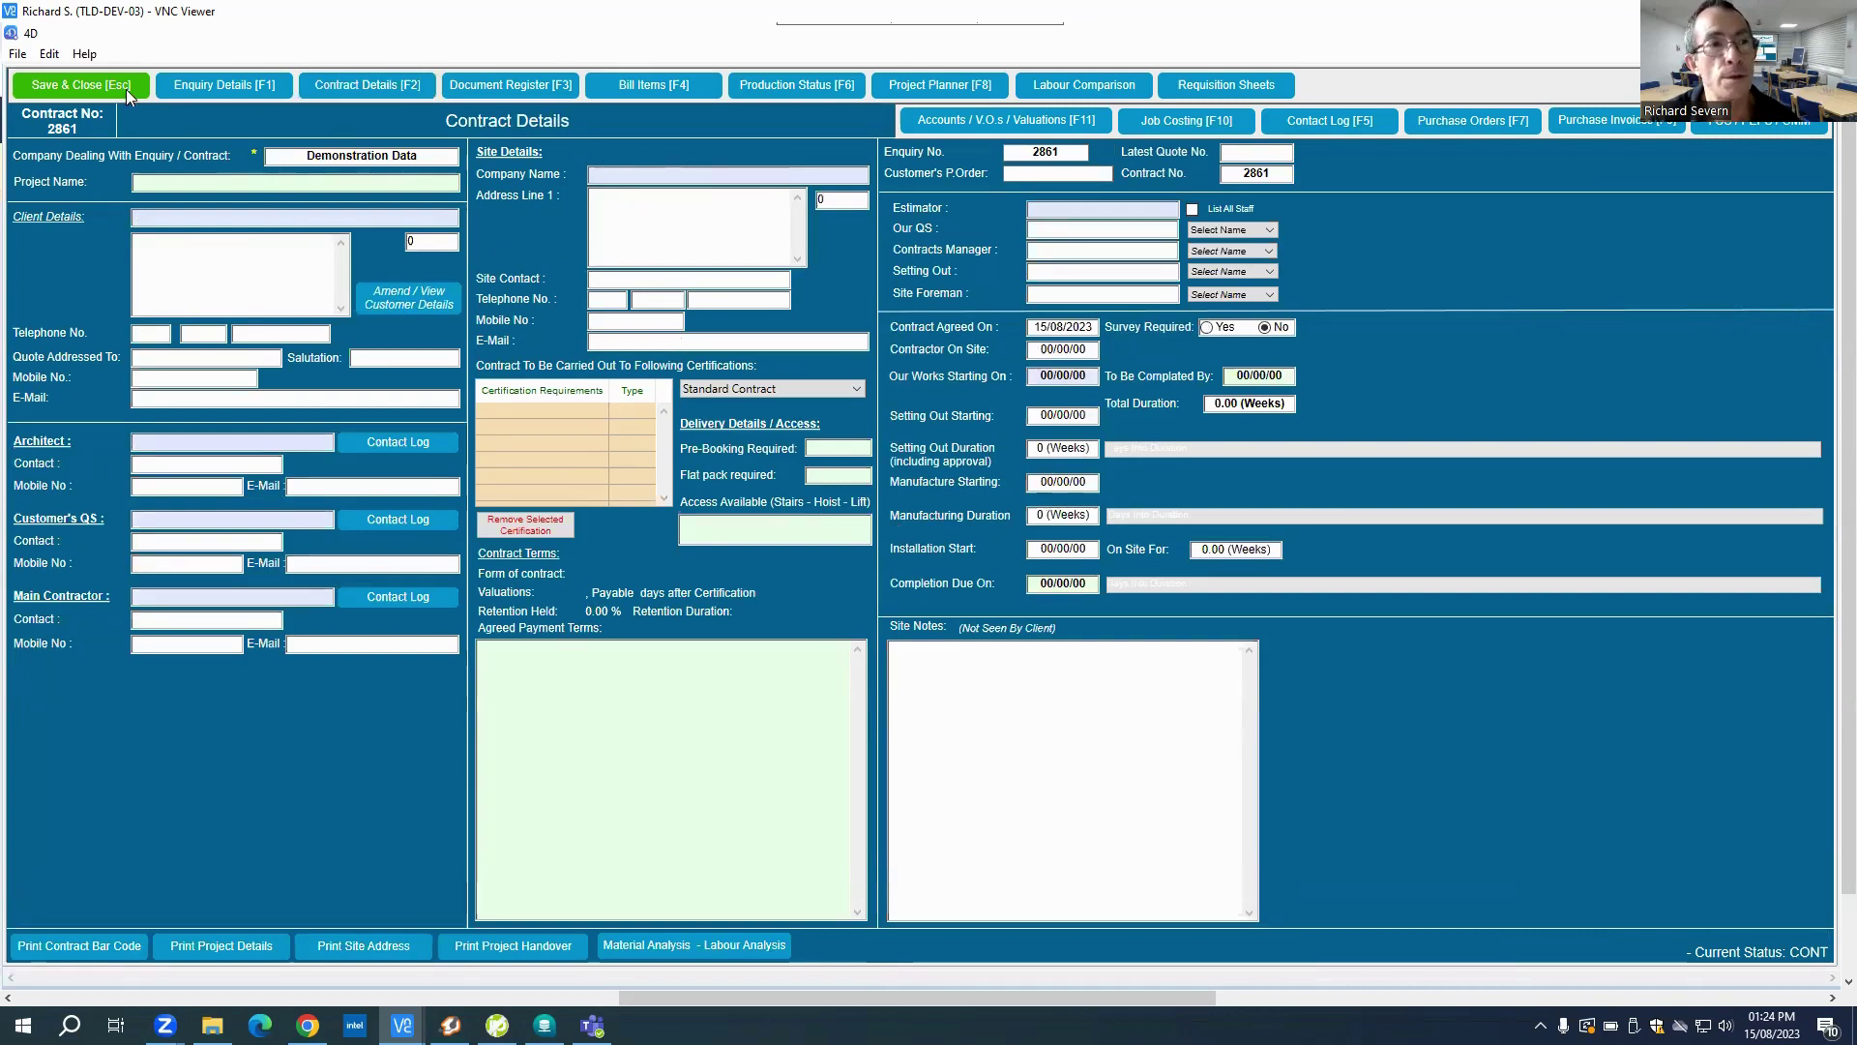
pyautogui.click(89, 89)
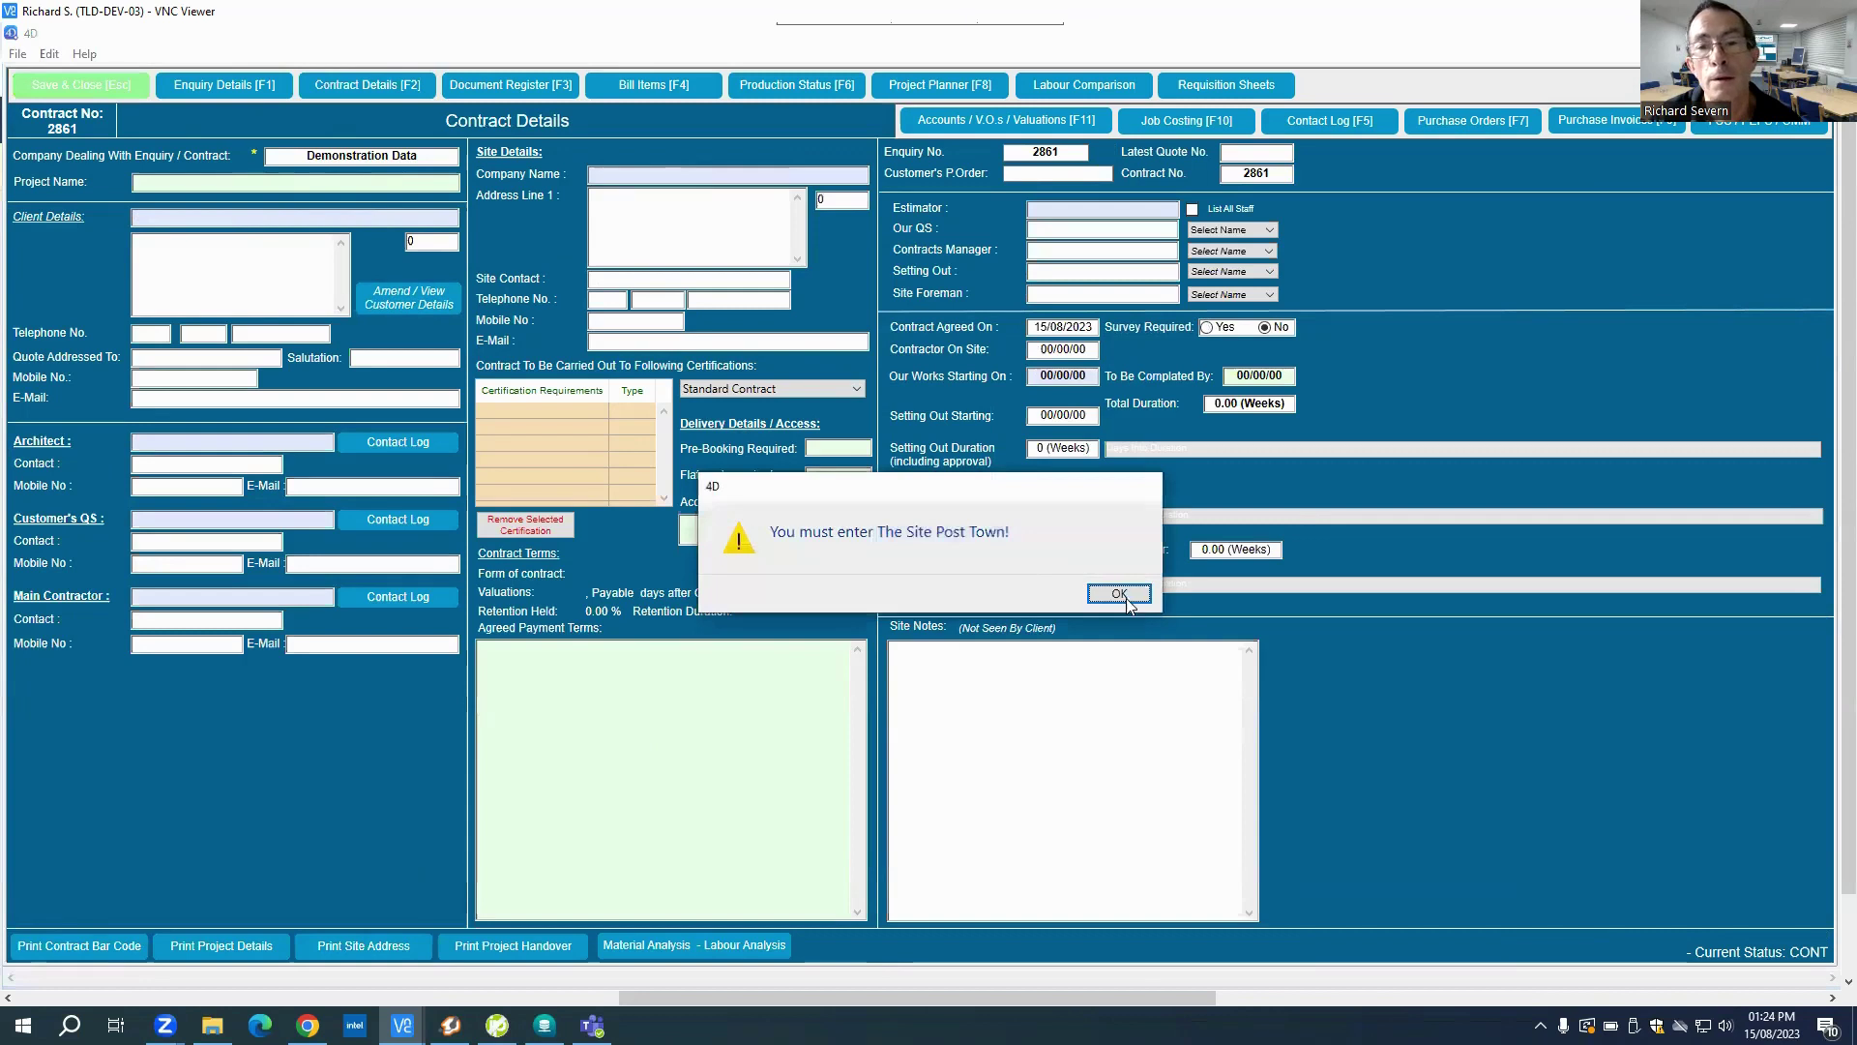
pyautogui.click(1119, 593)
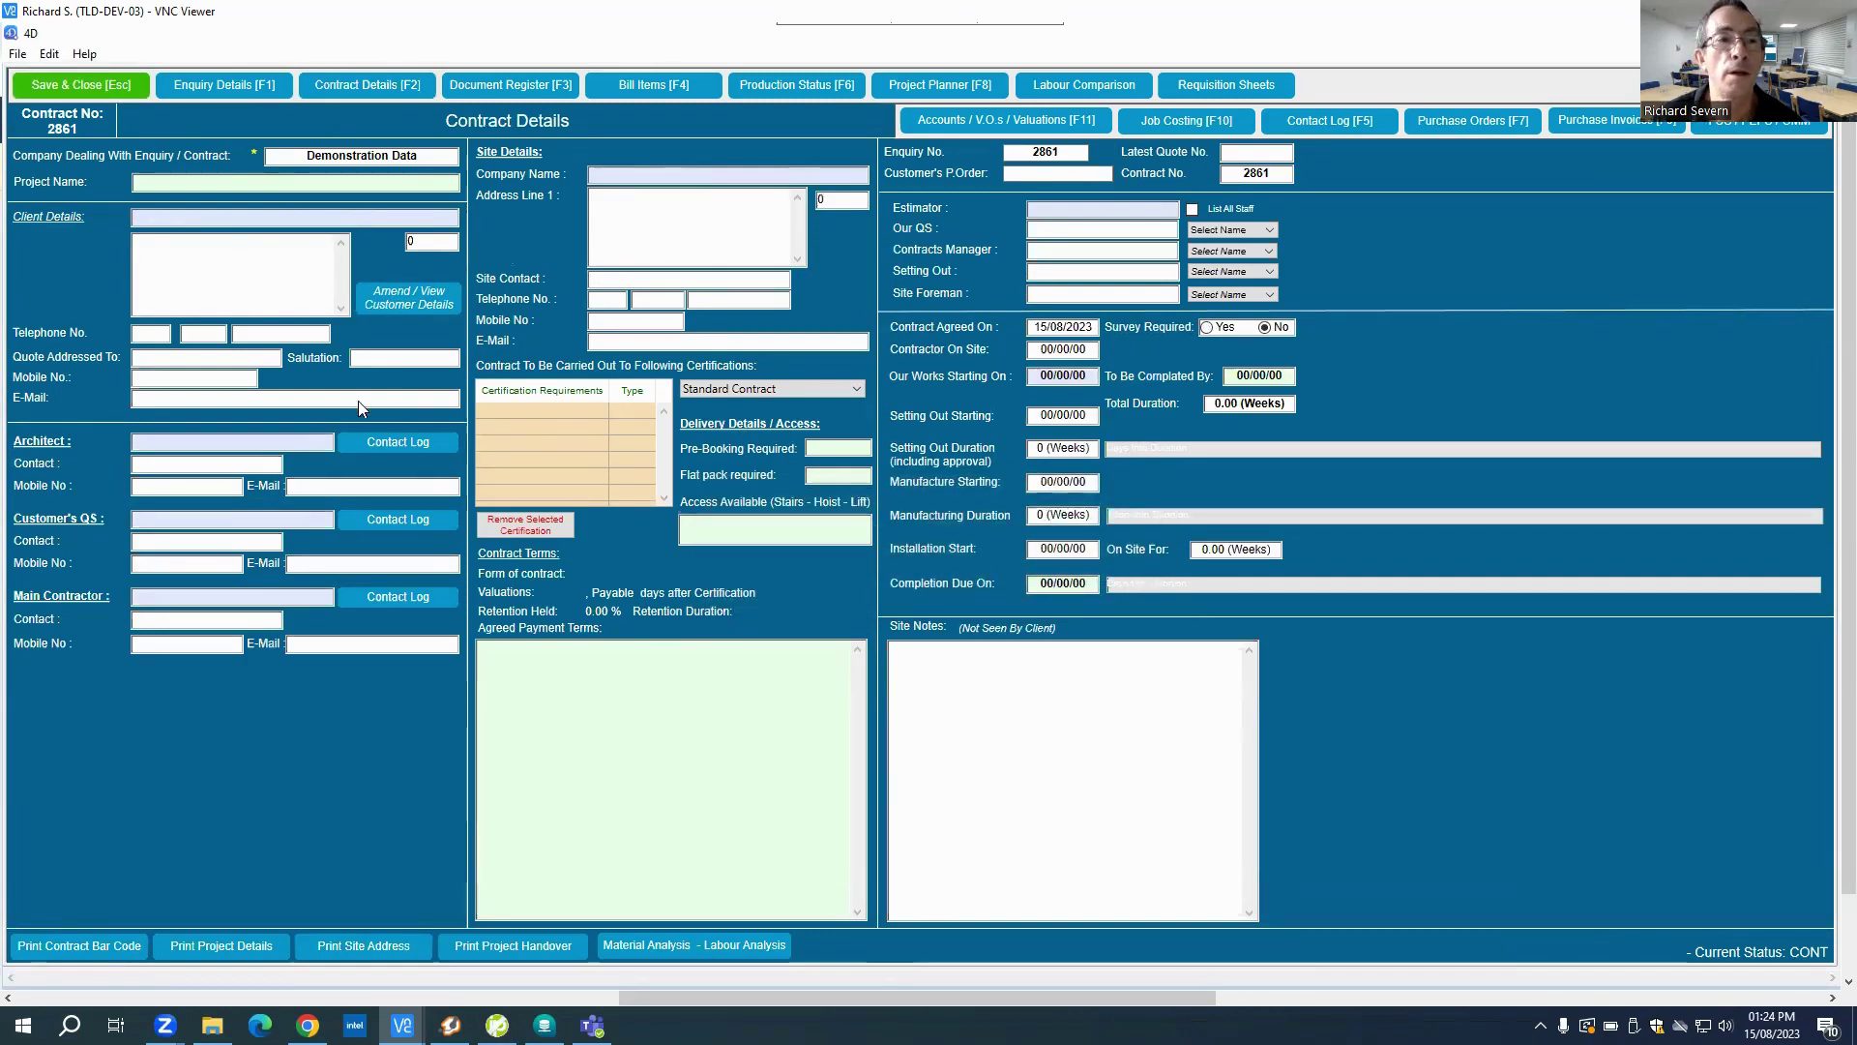
pyautogui.click(252, 91)
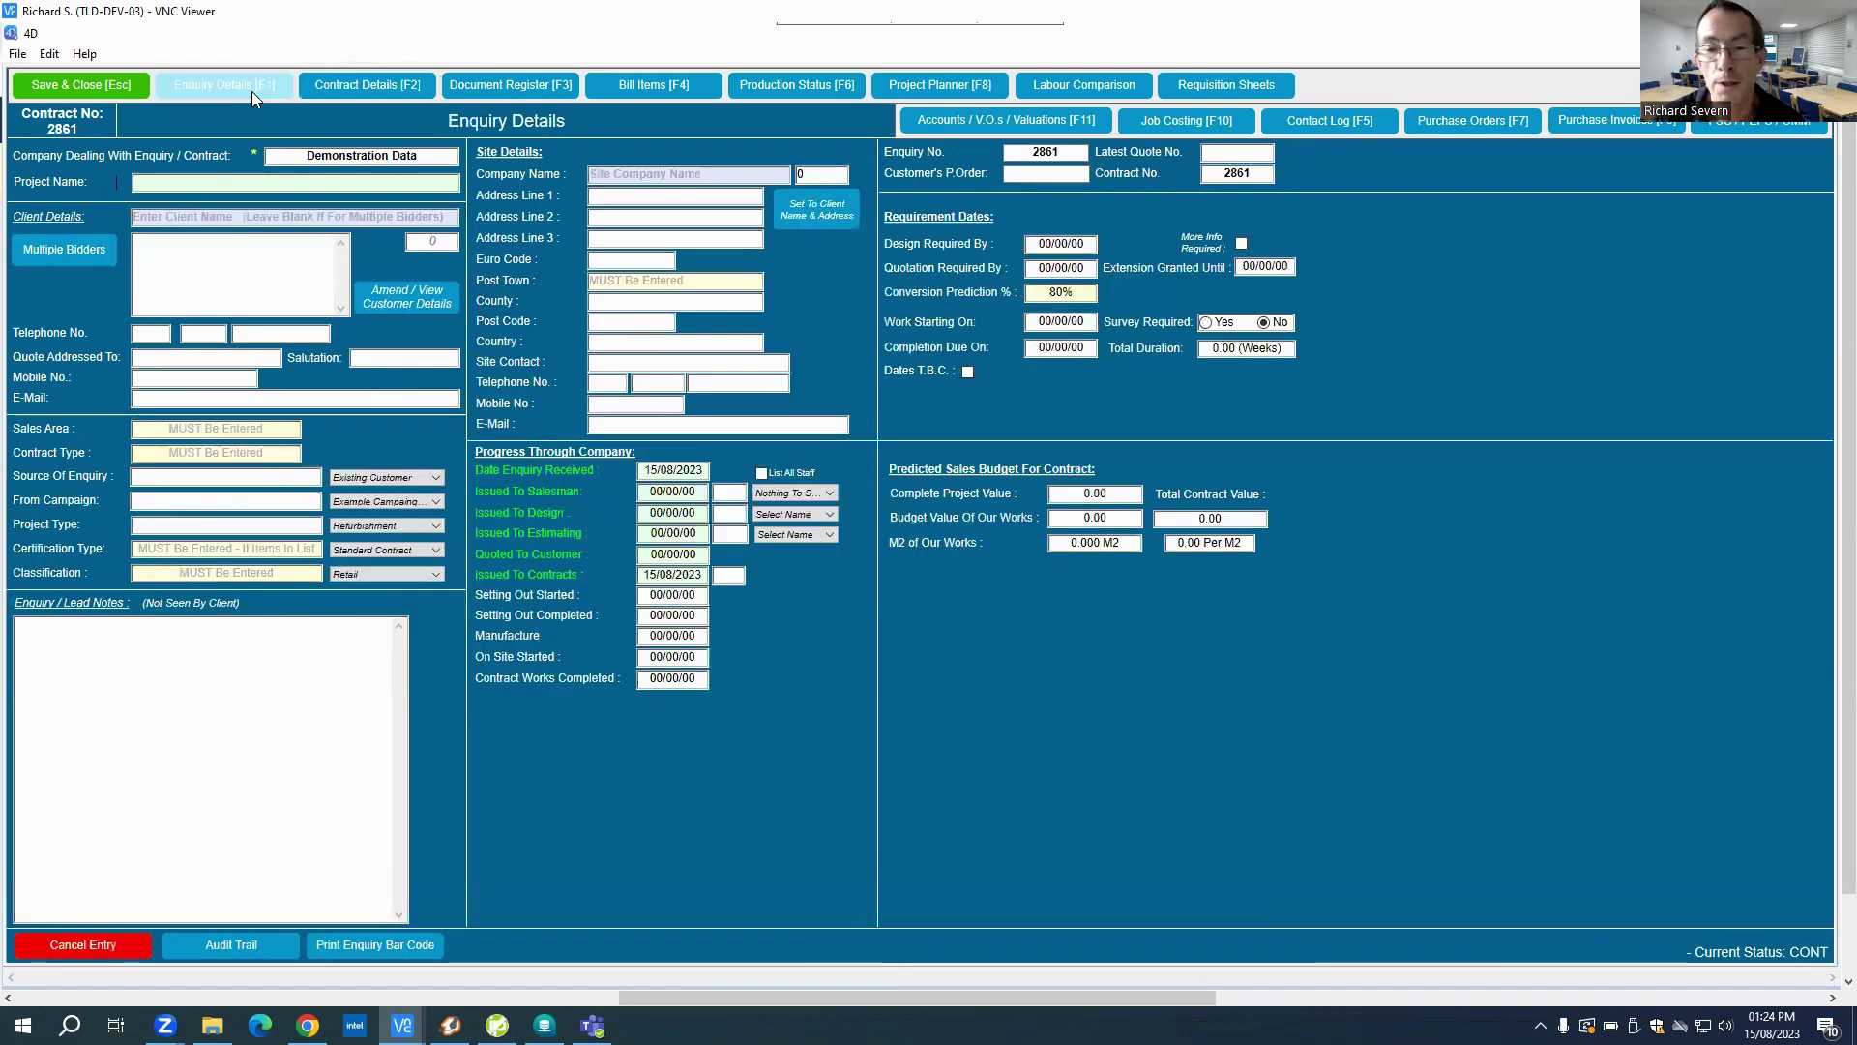
pyautogui.click(68, 948)
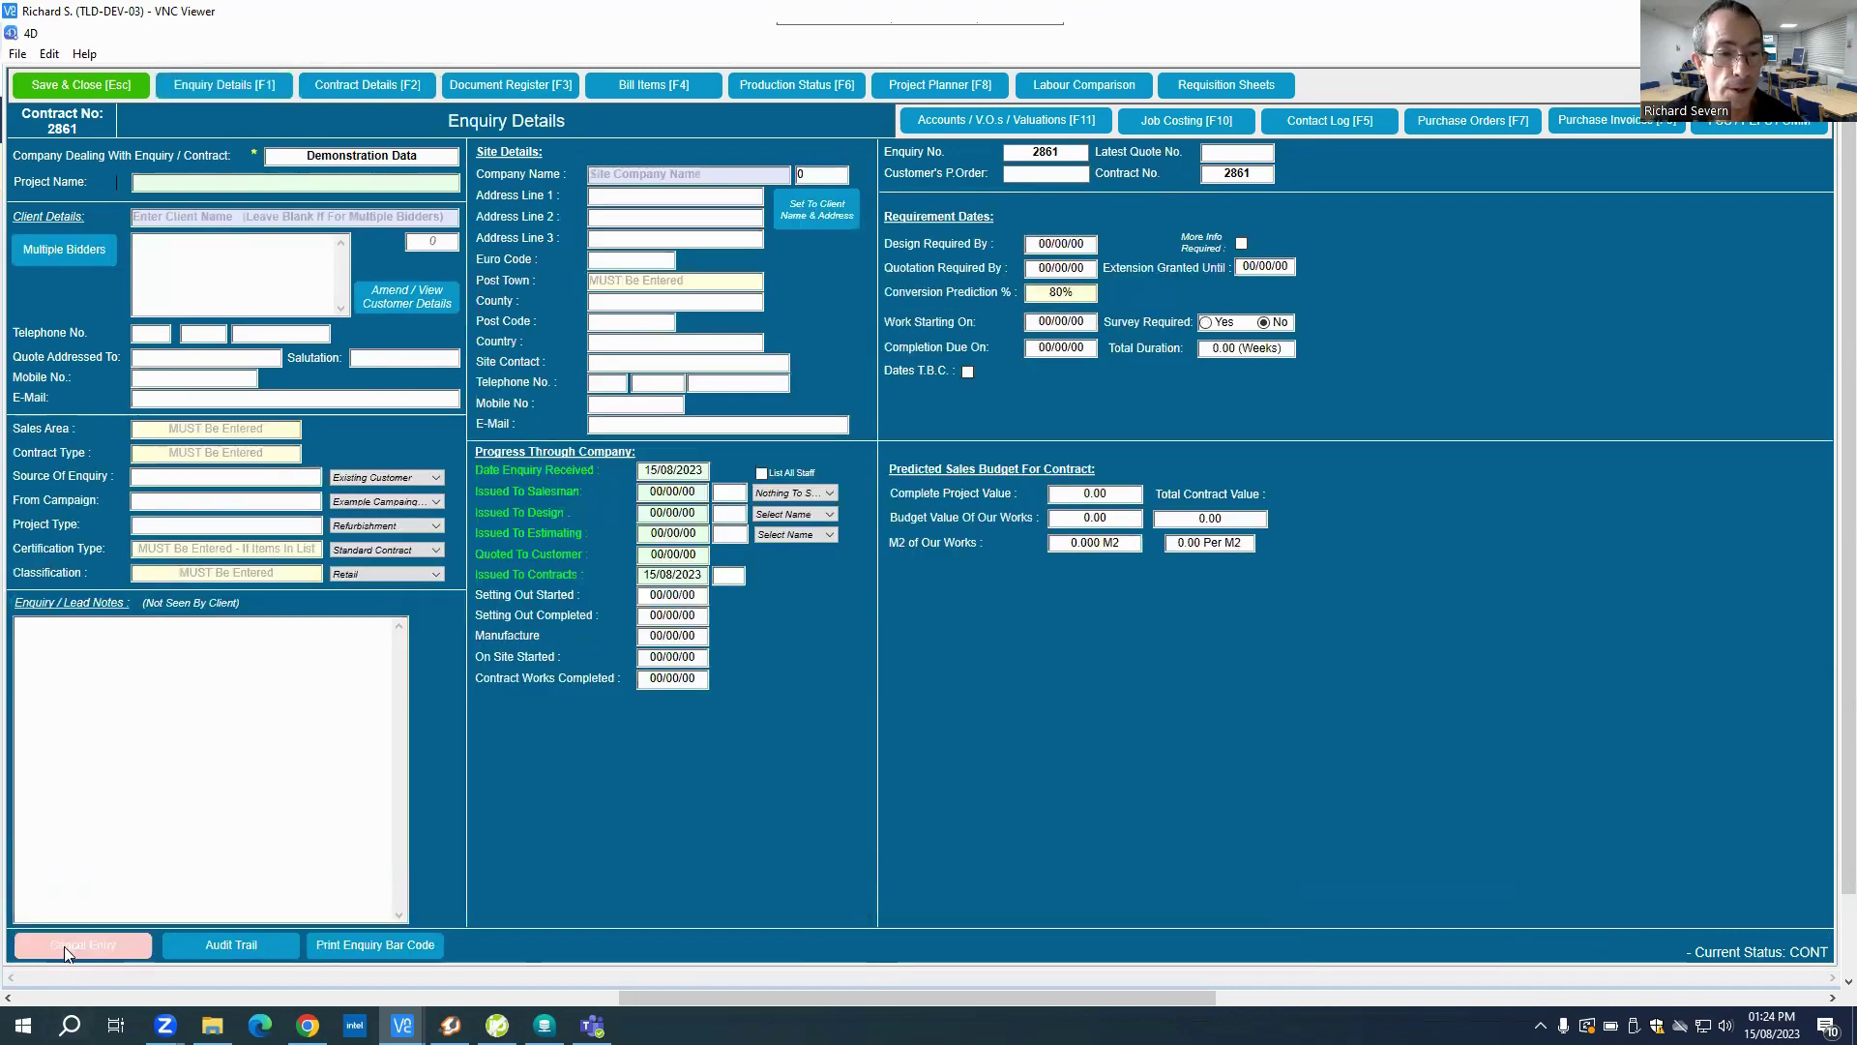